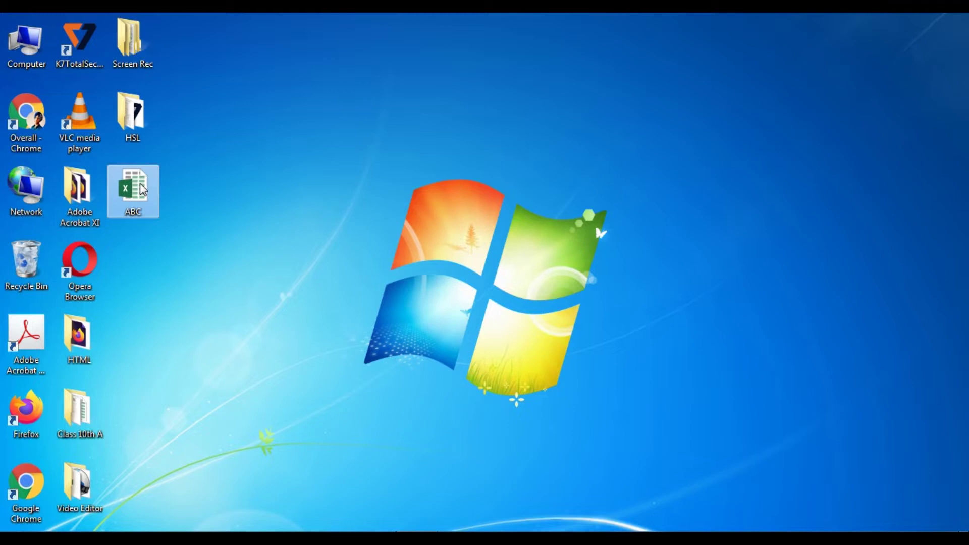
Step: Duplicate the ABC Excel workbook on the desktop
right_click(142, 189)
left_click(190, 448)
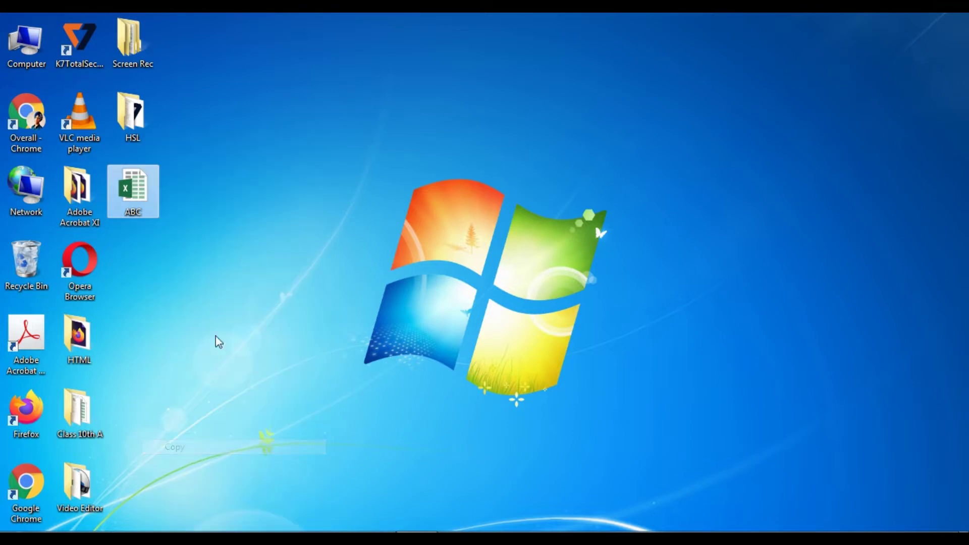
right_click(228, 312)
left_click(292, 375)
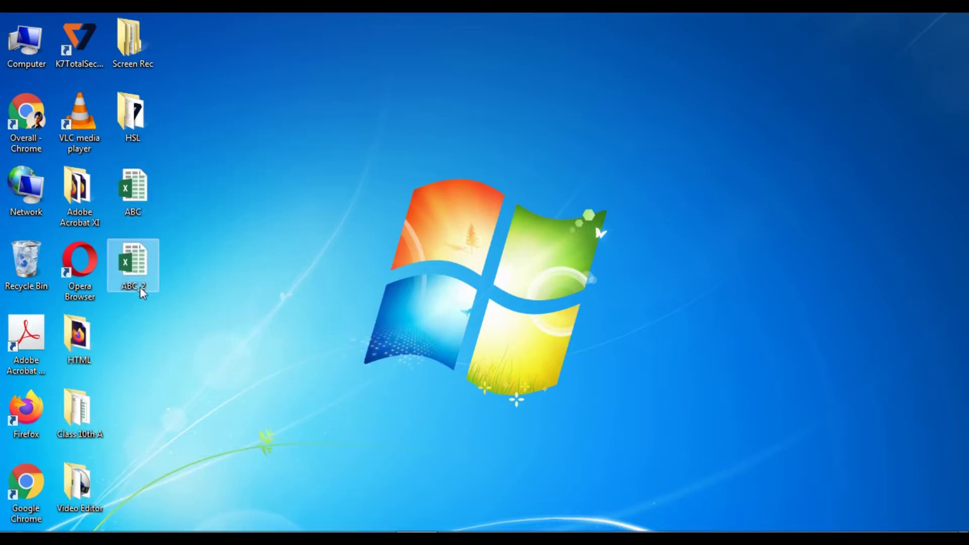
Step: Rename the duplicated workbook as ABCD and open it in Excel
left_click(143, 289)
key("F2")
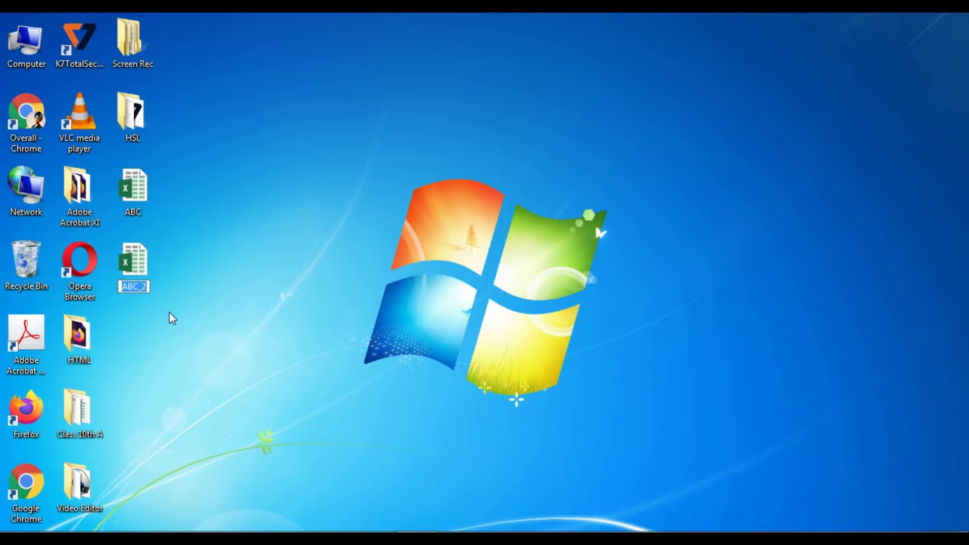
type("ABCD")
key("Return")
key("Return")
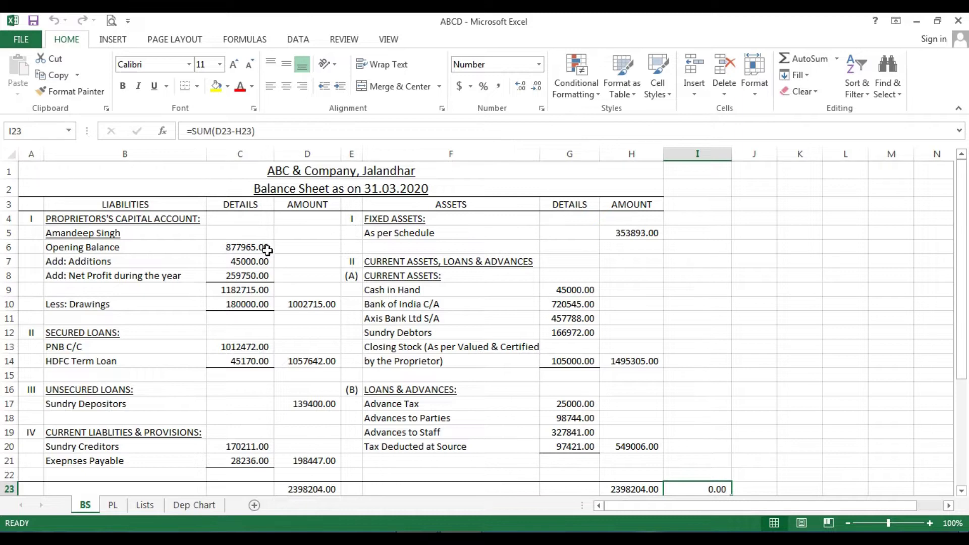
Step: Add a new worksheet after the Dep Chart sheet and name it Cap
left_click(255, 505)
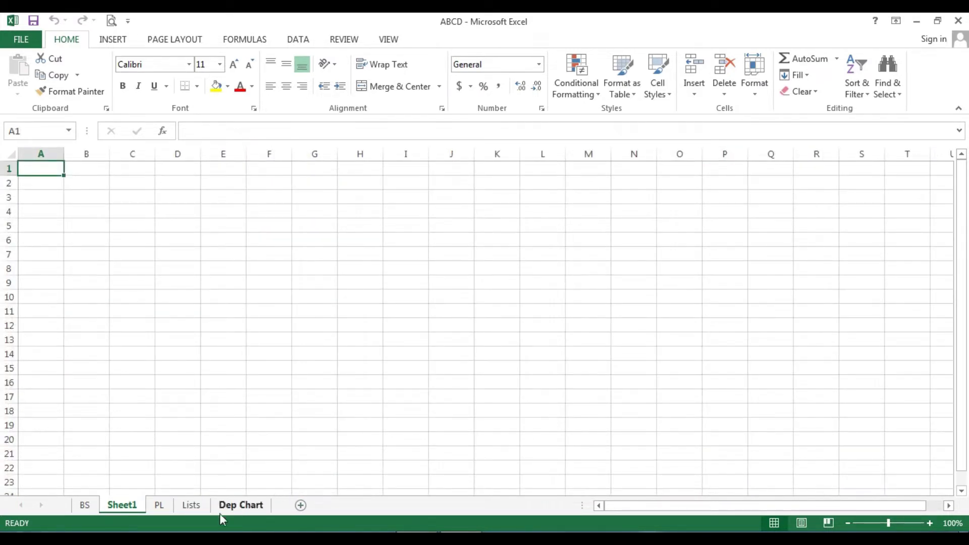
left_click_drag(120, 510, 275, 486)
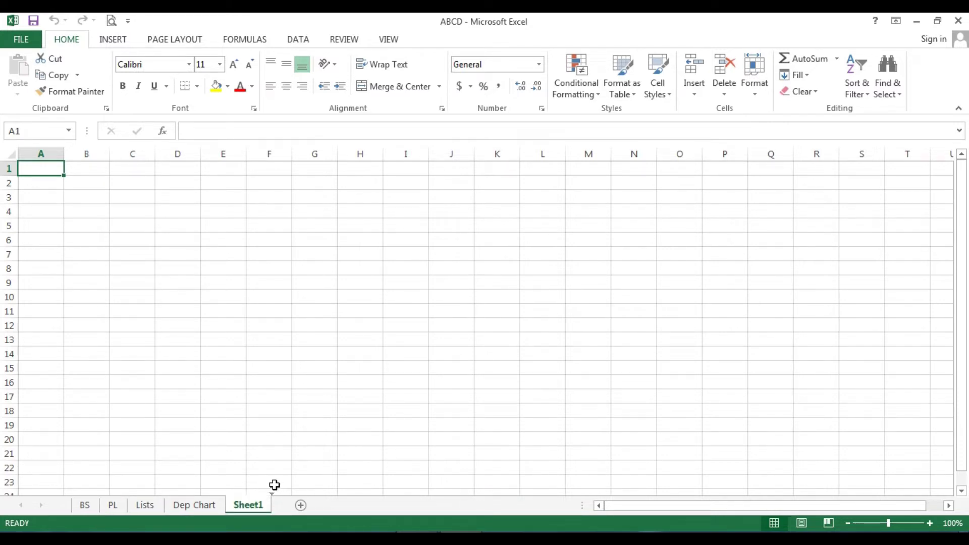
right_click(252, 506)
left_click(305, 374)
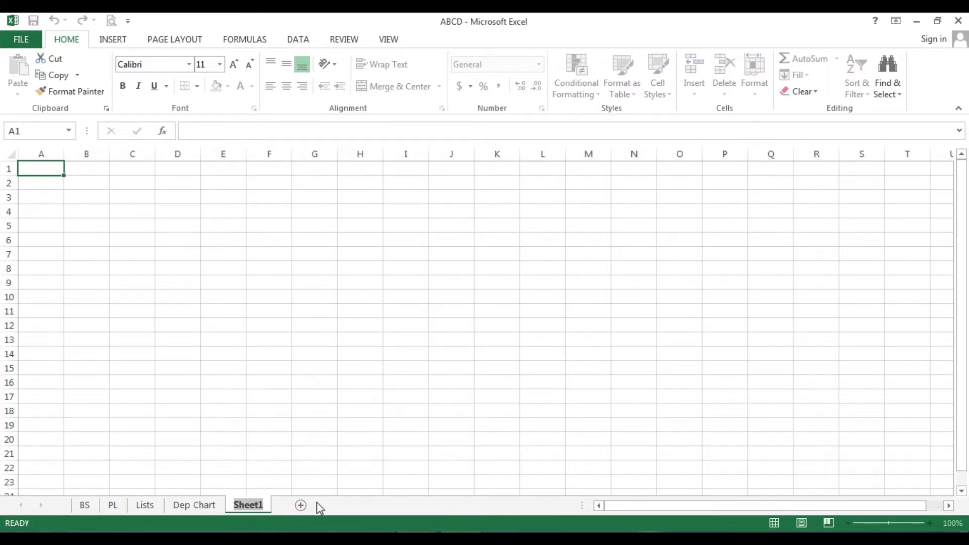
type("Cap")
key("Return")
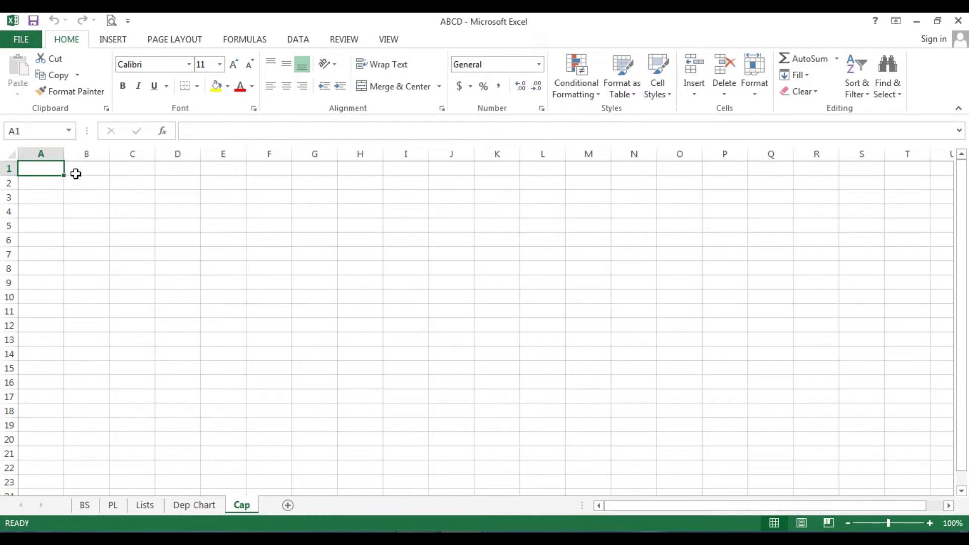
Step: Enter the headings "S.No.", "Name of Partners" and "Opening Balance" in cells A3 to C3 of the Cap sheet
left_click(39, 181)
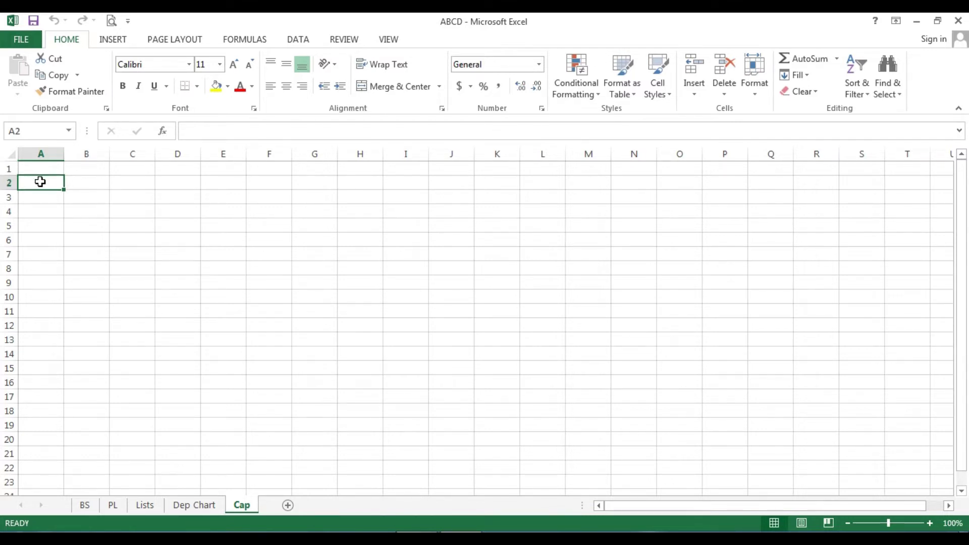
left_click(41, 199)
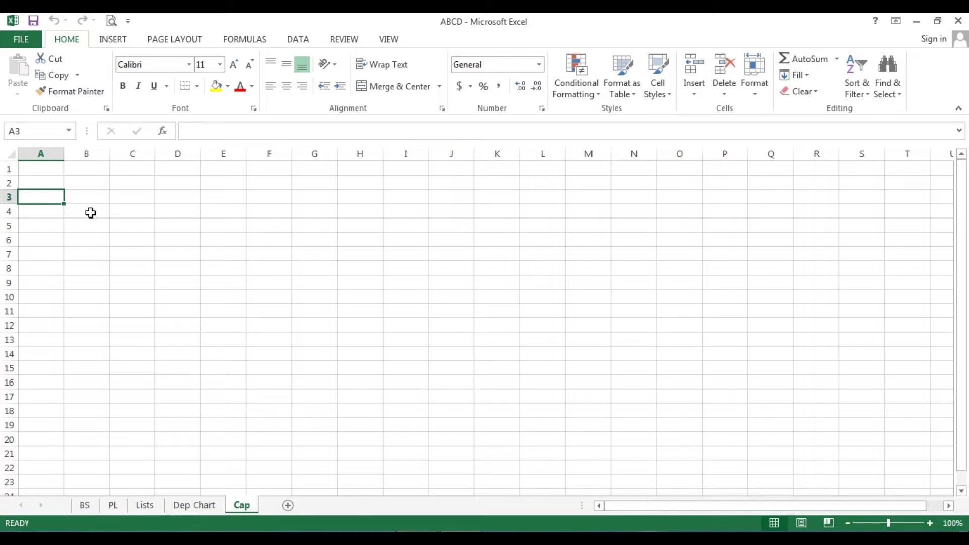
type("S.No.")
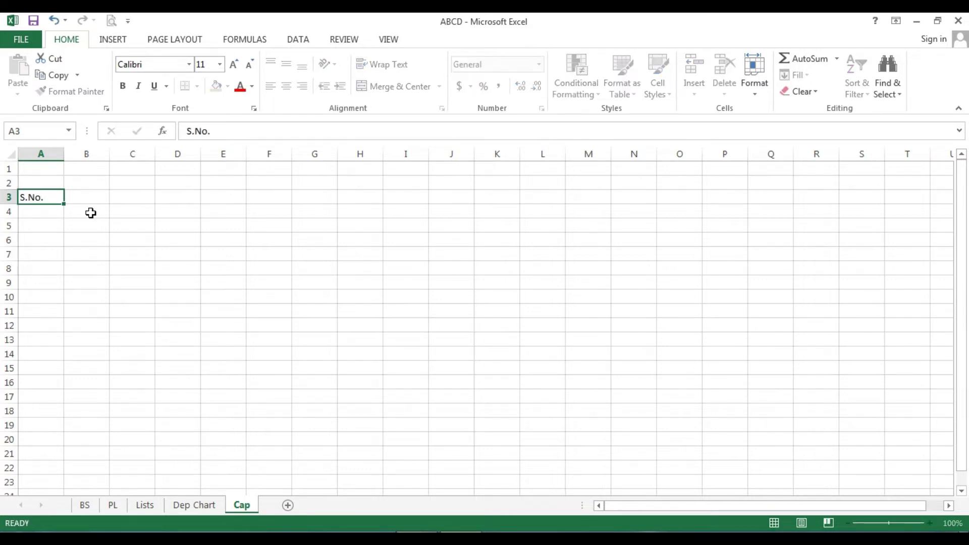
key("Tab")
type("Name o")
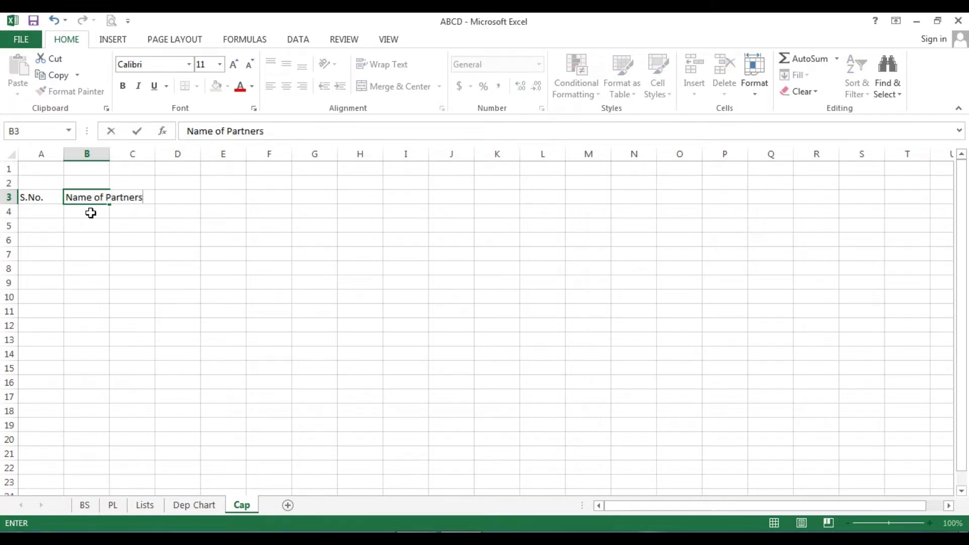
key("Tab")
type("Op")
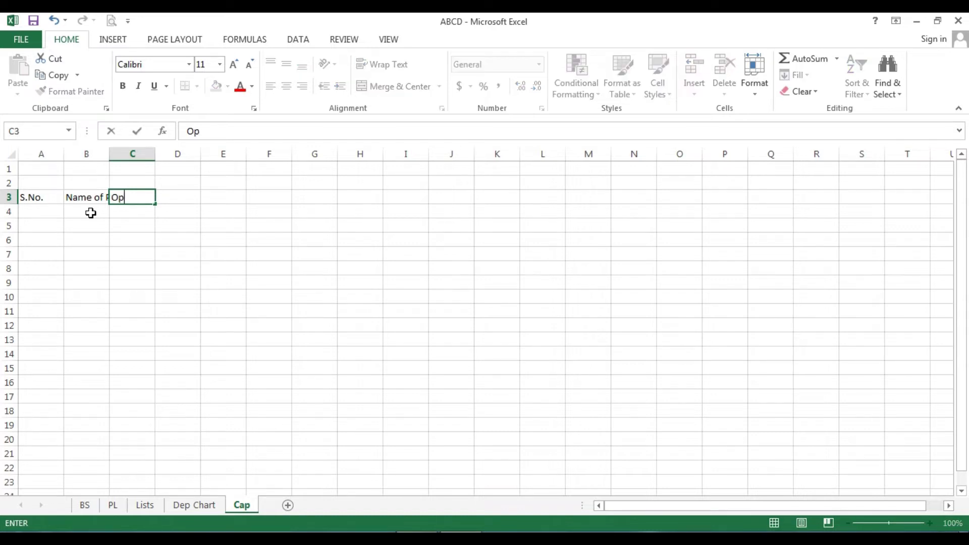
type("ening Balance")
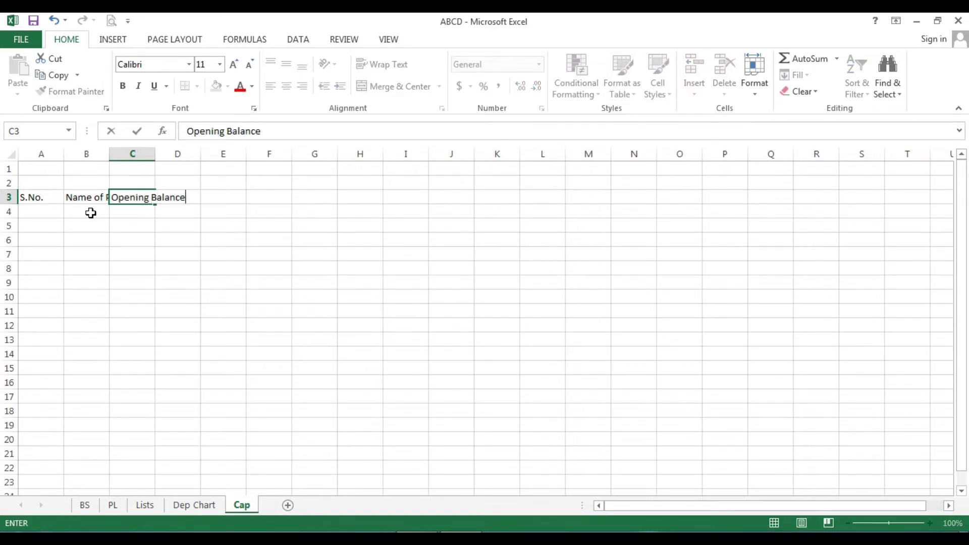
Step: Continue the row 3 headings with "Additions", "Salary", "Interest" and "Profit/Loss" in cells D3 to G3
key("Tab")
type("A")
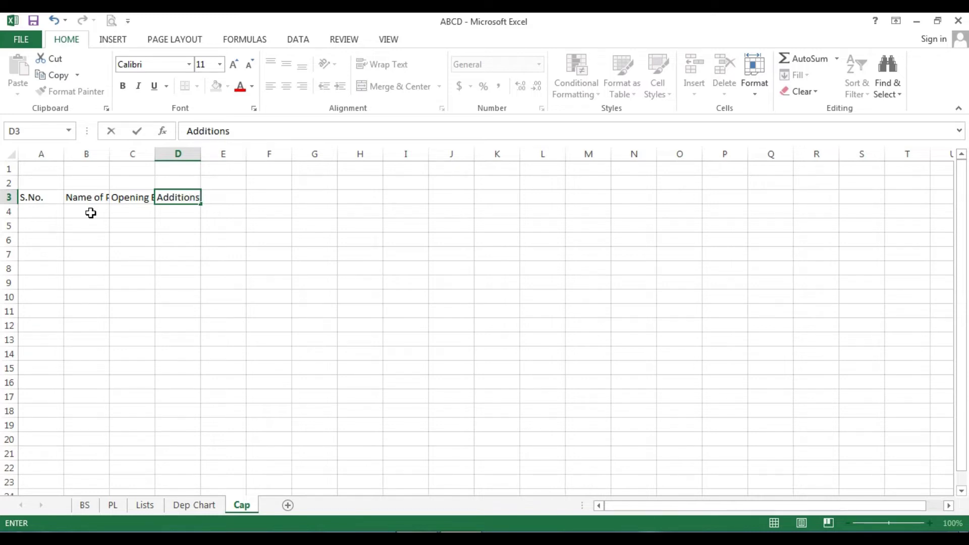
key("Tab")
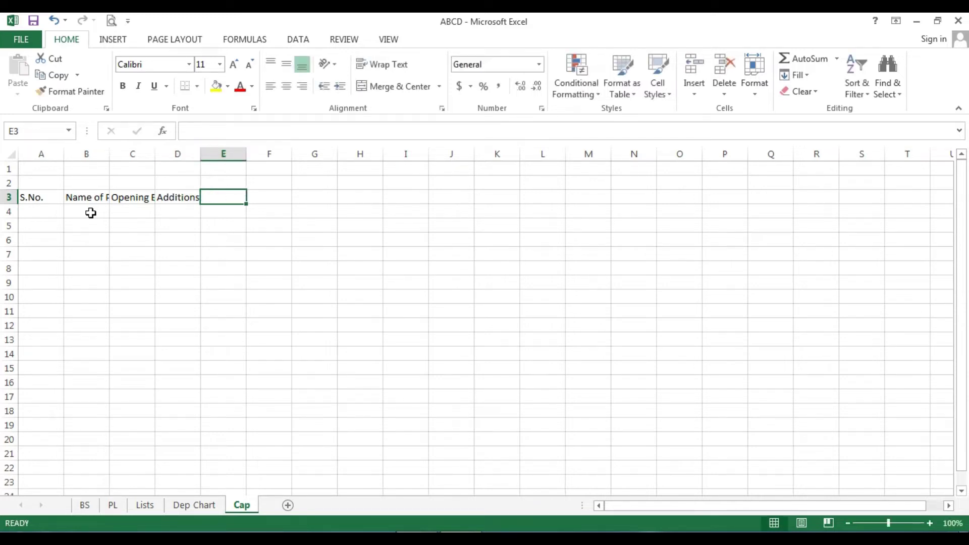
type("Salary")
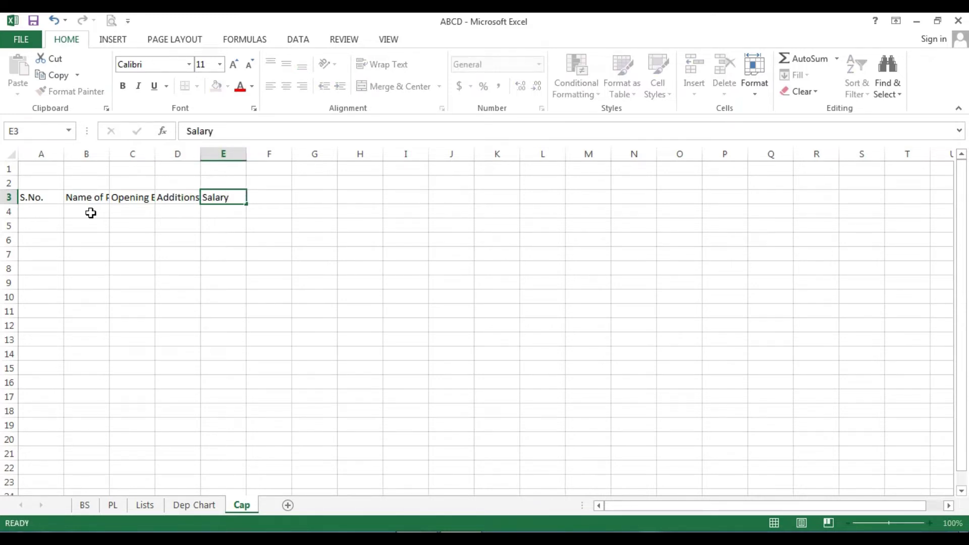
key("Tab")
type("In")
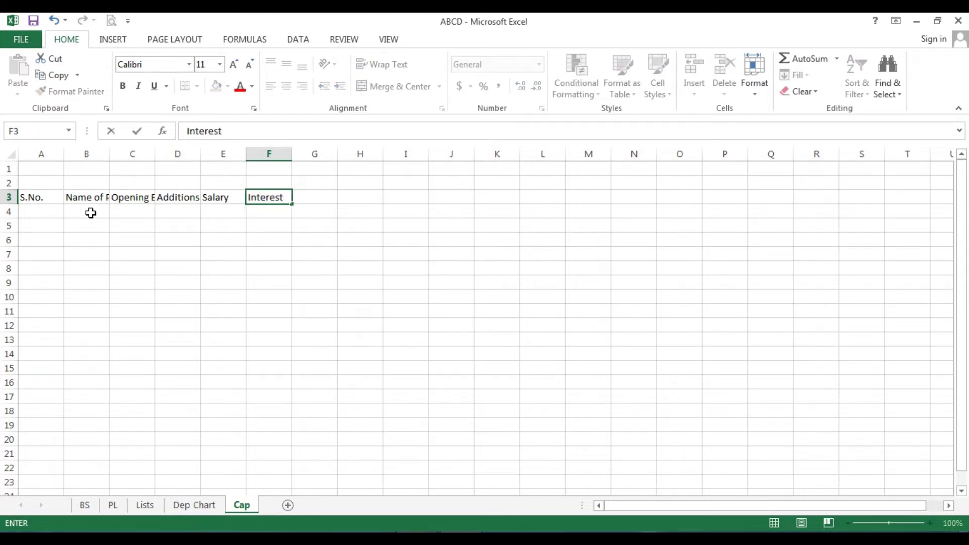
key("Tab")
type("Profit")
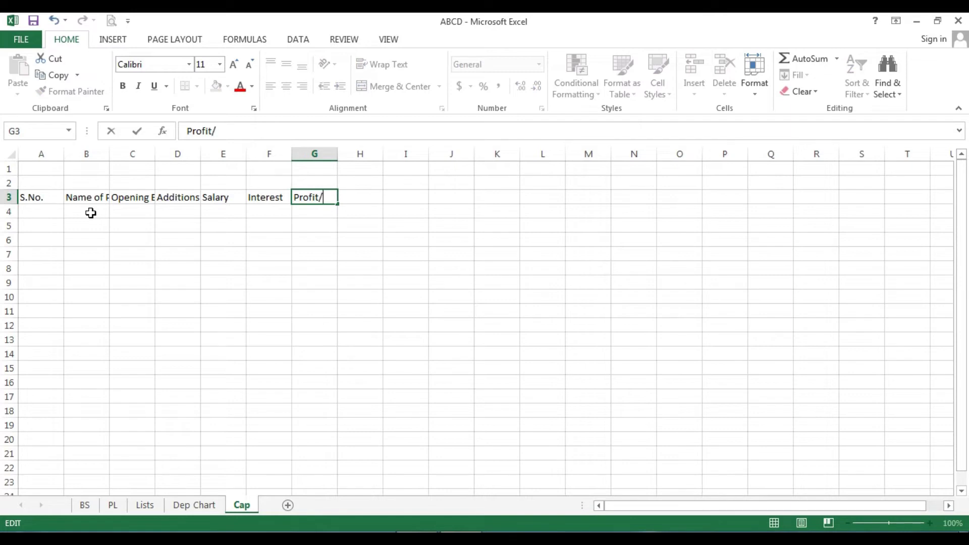
type("/Loss")
key("Tab")
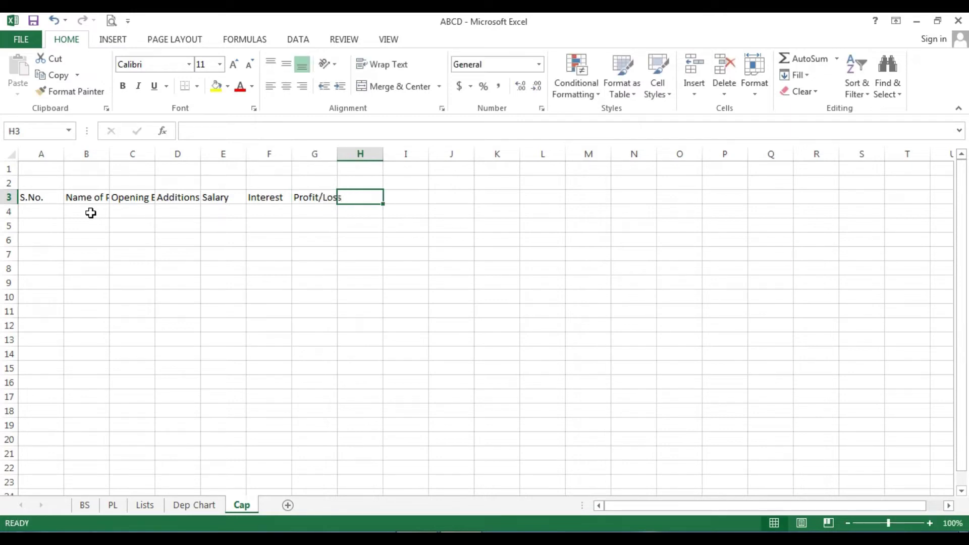
Step: Complete the row 3 headings with "Balance", "Drawings" and "Closing Balance" in cells H3 to J3
type("Balance")
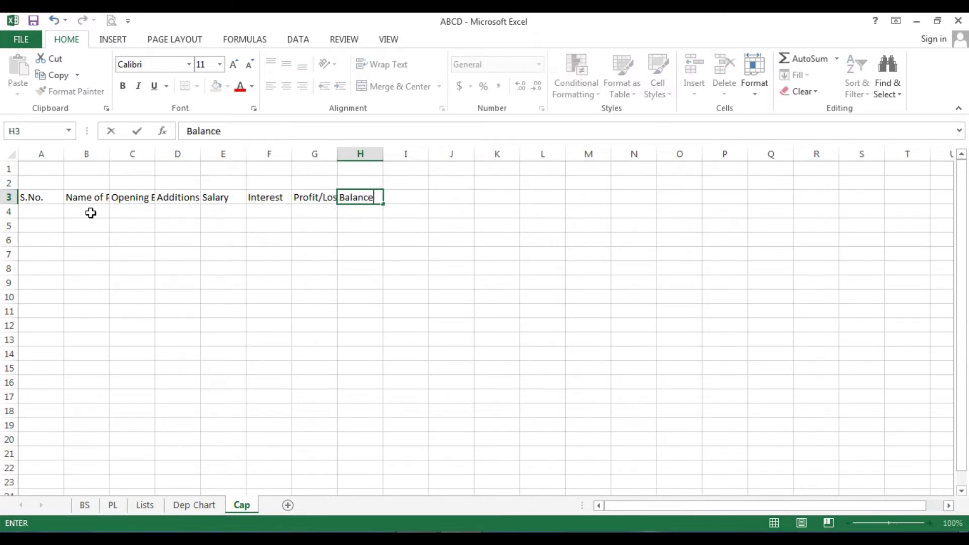
key("Tab")
type("Dr")
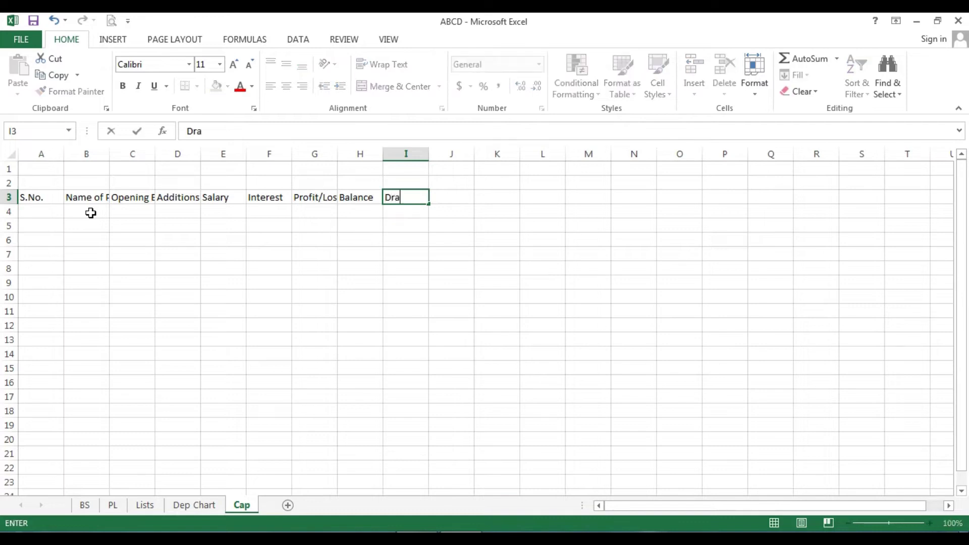
type("awings")
key("Tab")
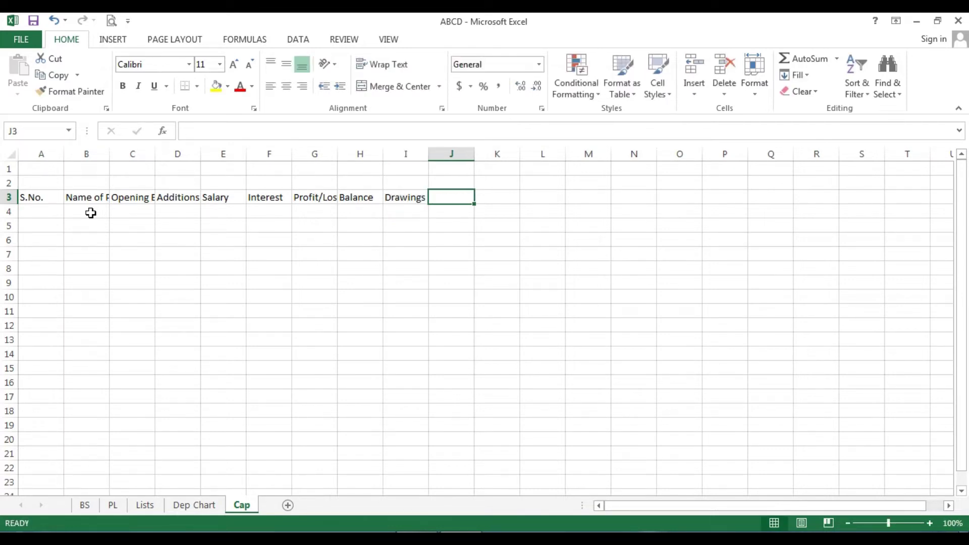
type("Clo")
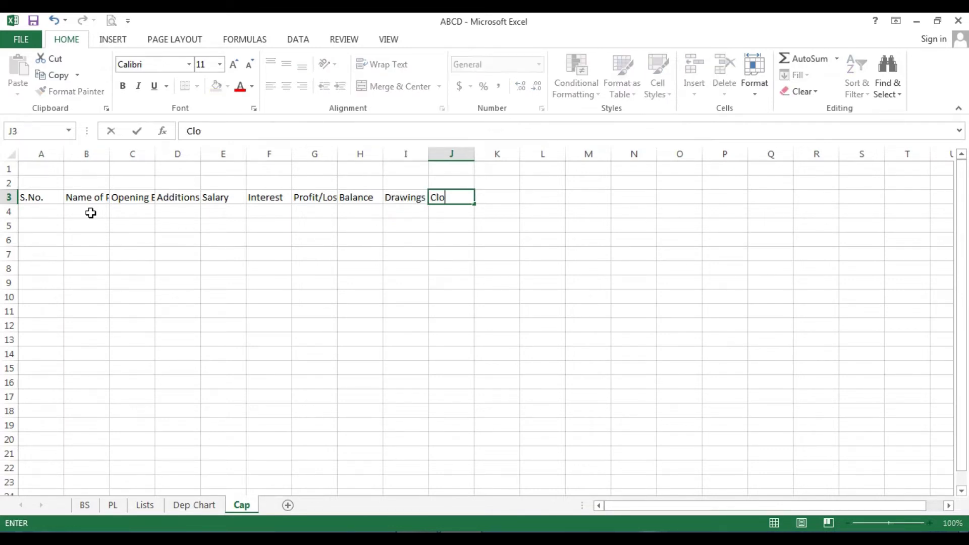
type("sing Balance")
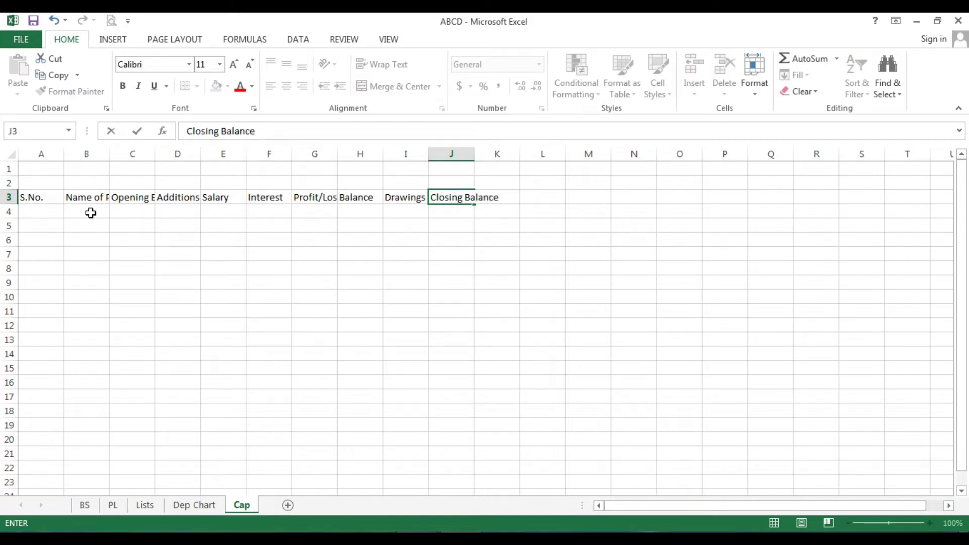
Step: Merge and center A1:J1 and link it to the company name in cell A1 of the BS sheet
left_click_drag(50, 167, 466, 176)
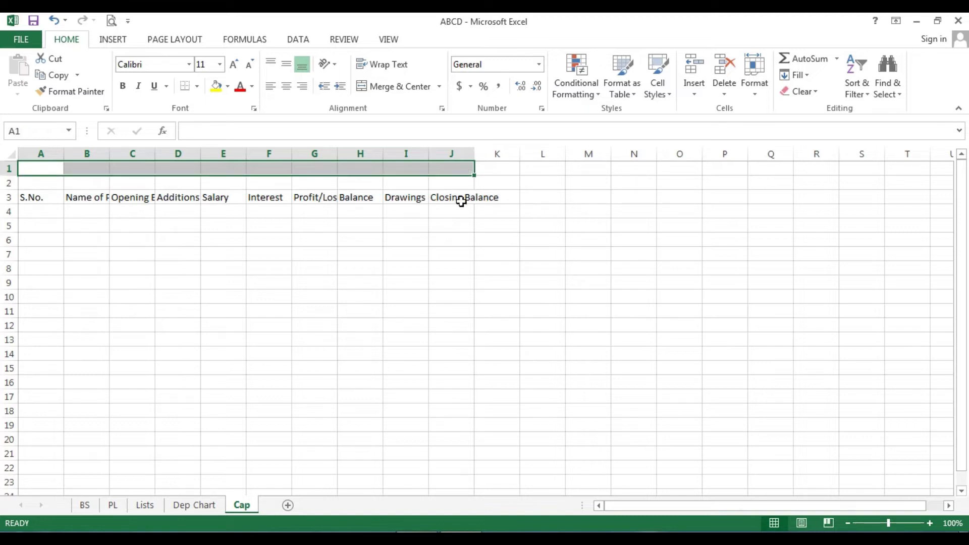
left_click(394, 86)
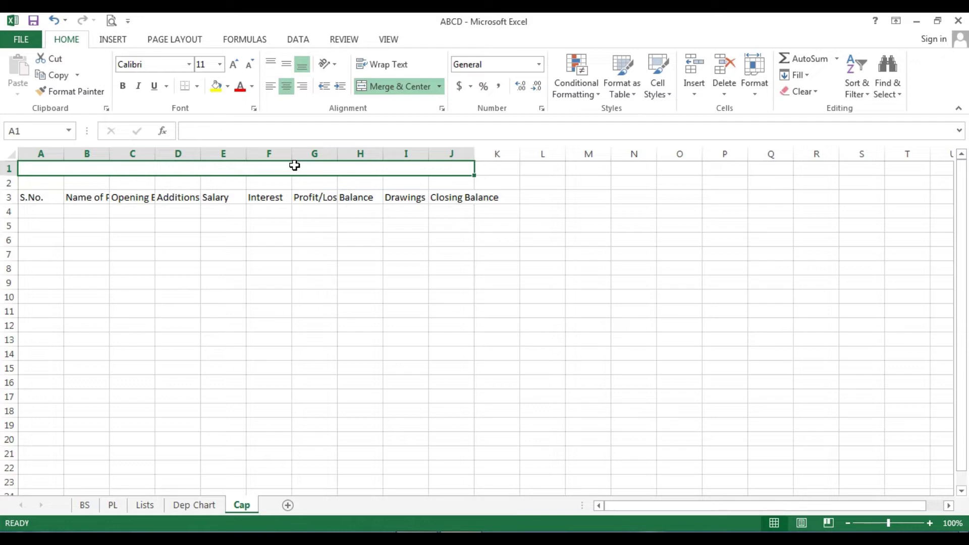
type("=")
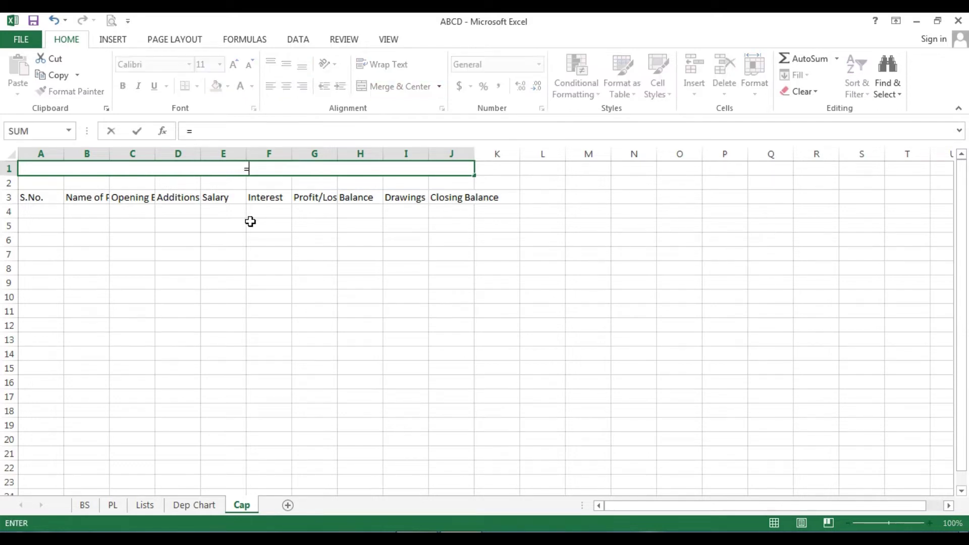
left_click(91, 506)
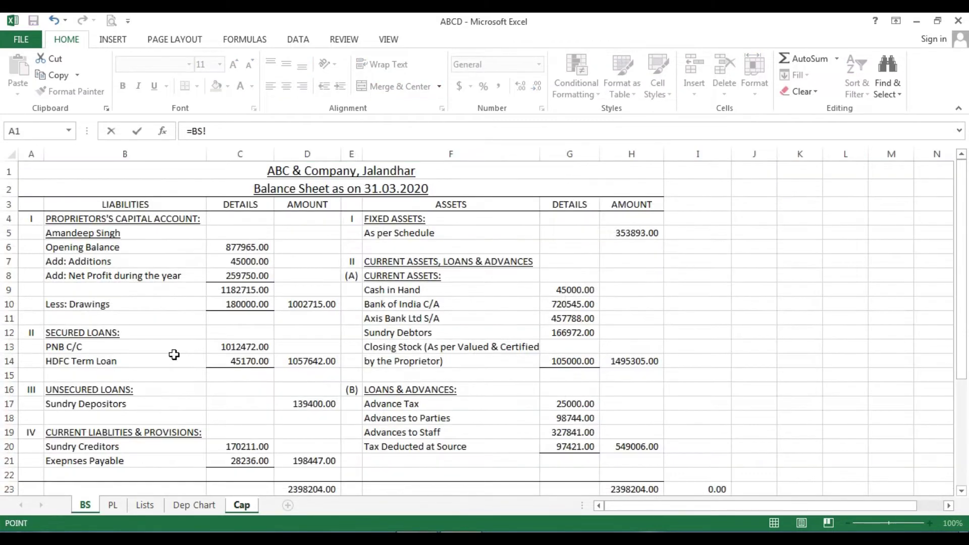
left_click(295, 171)
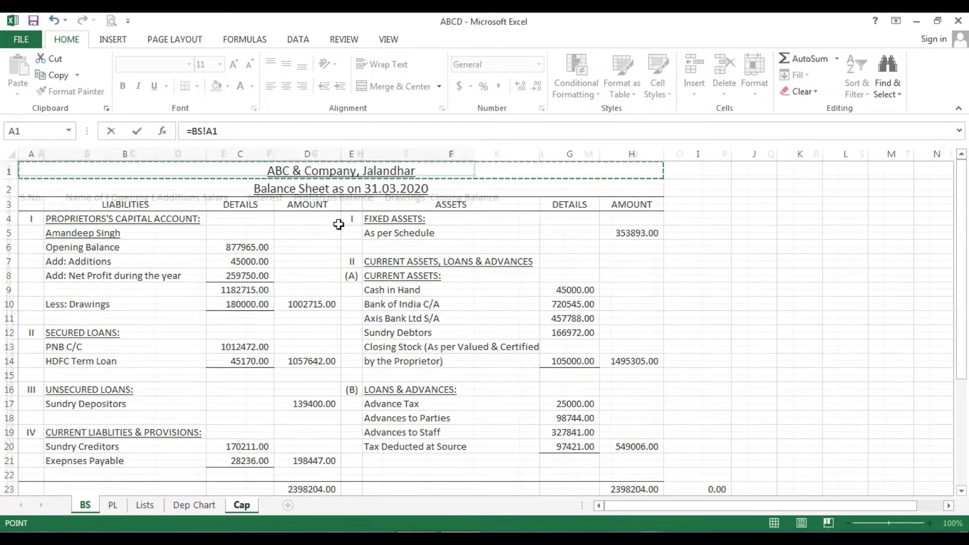
key("Return")
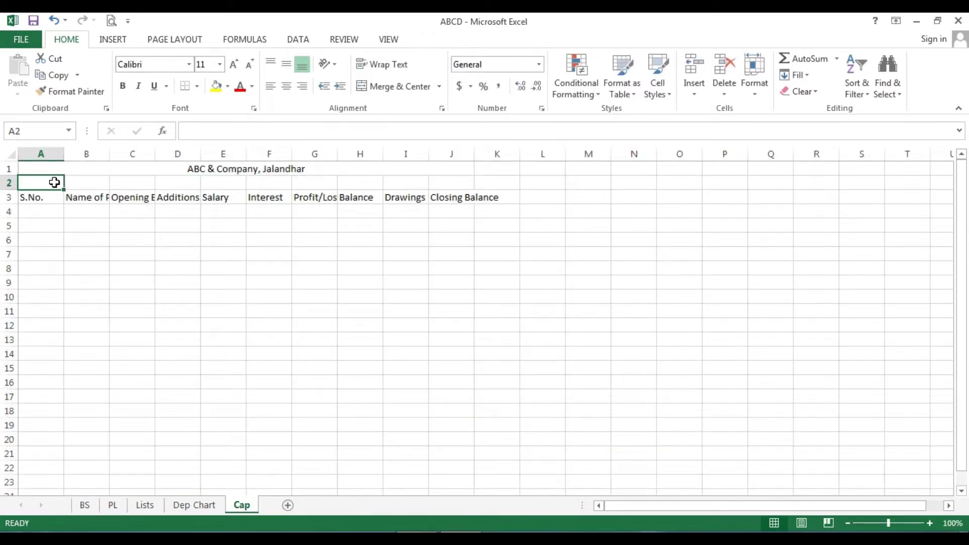
Step: Merge and center A2:J2 on the Cap sheet and enter the title "Partners' Capital Account"
left_click_drag(55, 182, 468, 183)
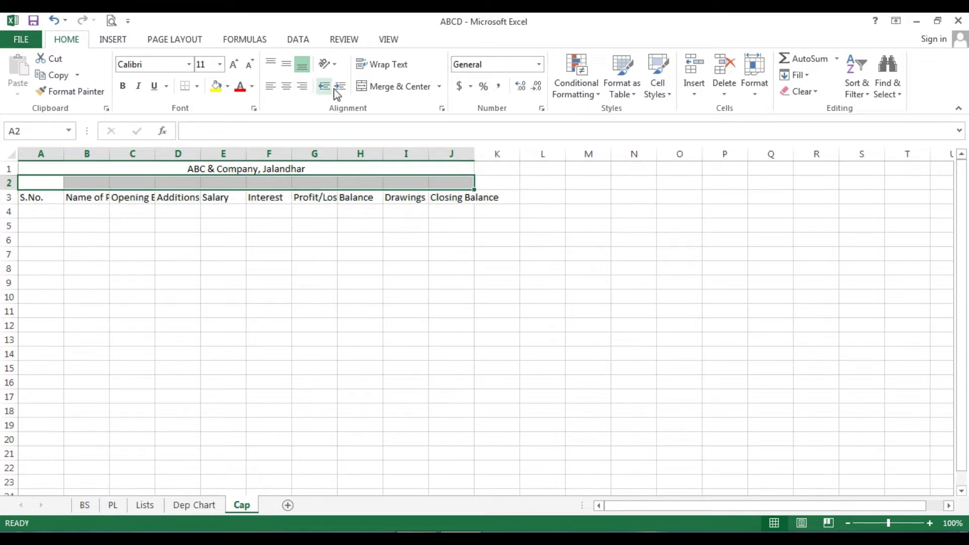
left_click(387, 93)
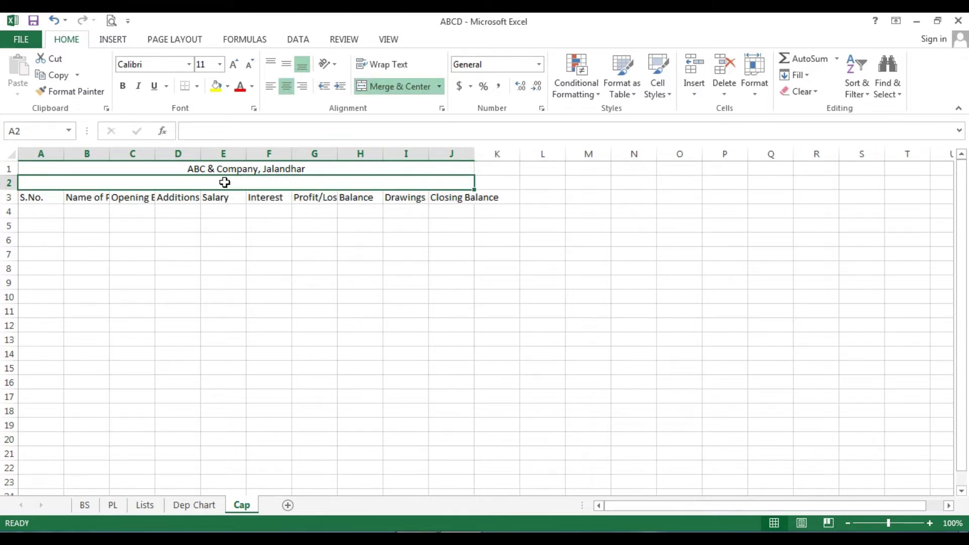
type("P")
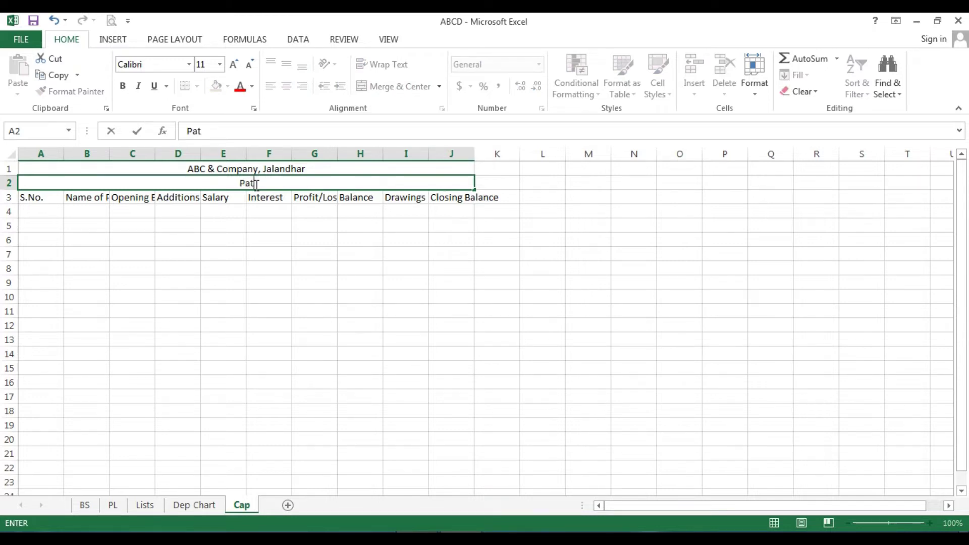
type("artners' Cap")
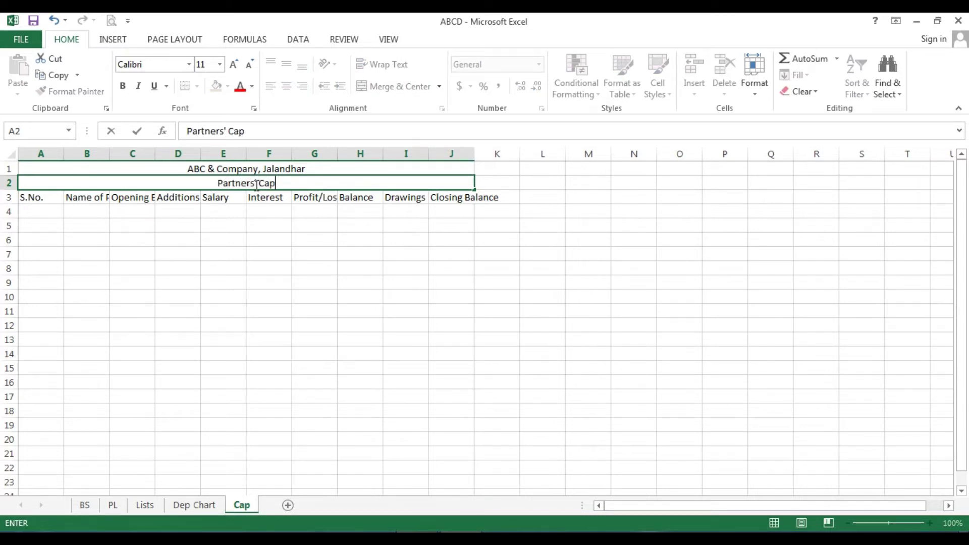
type("ital Accu")
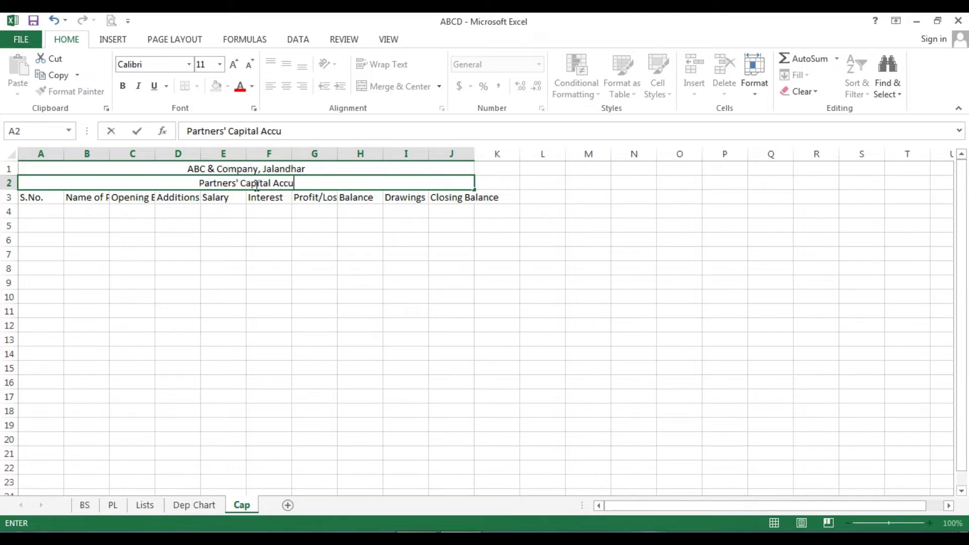
key("BackSpace")
type("ount")
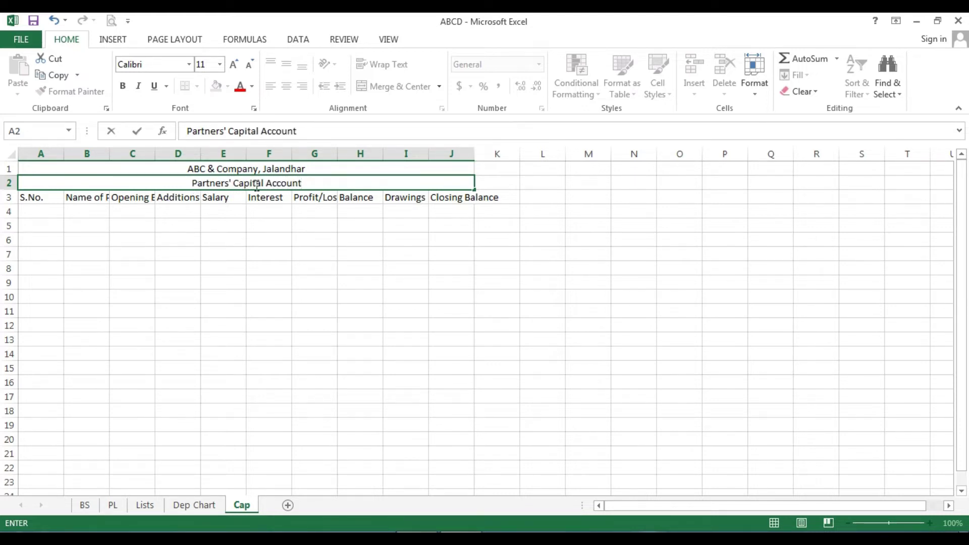
left_click(129, 253)
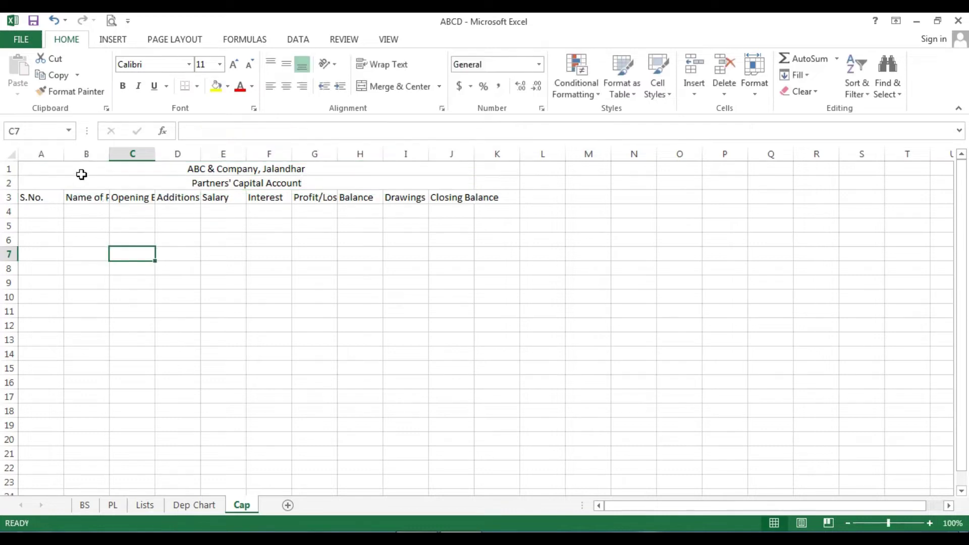
Step: Narrow column A and widen columns B through J of the Cap sheet to make room for the row 3 headings
left_click_drag(64, 153, 45, 176)
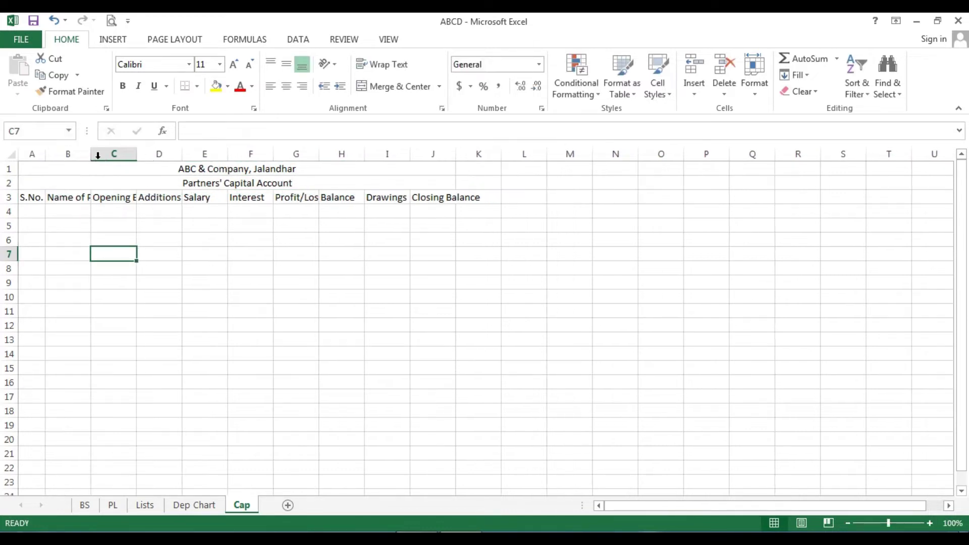
left_click_drag(91, 156, 163, 180)
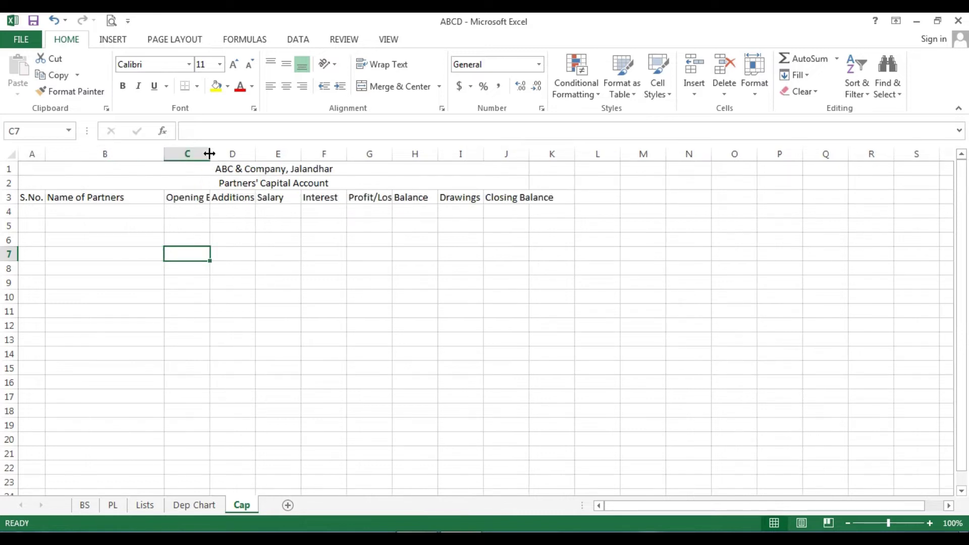
left_click_drag(209, 154, 295, 167)
left_click_drag(227, 154, 233, 155)
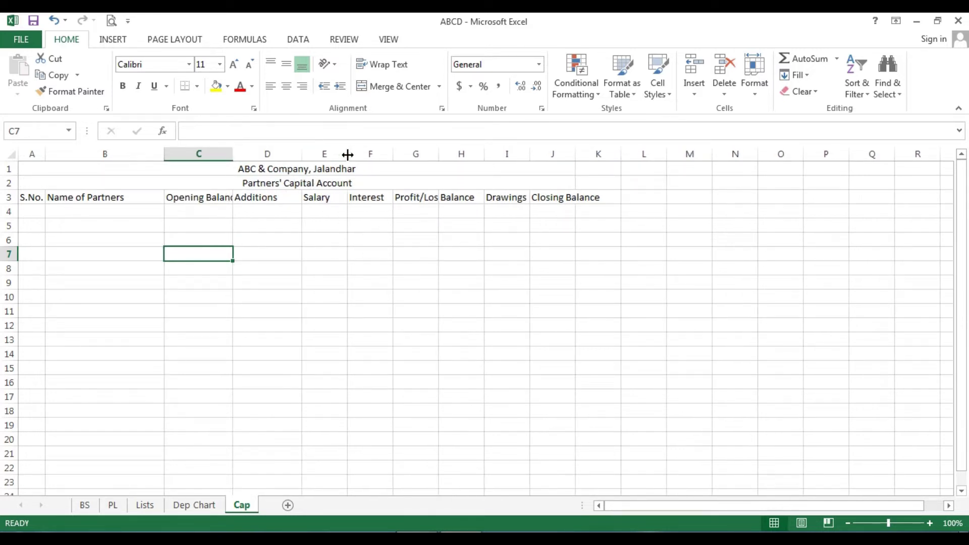
left_click_drag(347, 153, 668, 156)
left_click(516, 326)
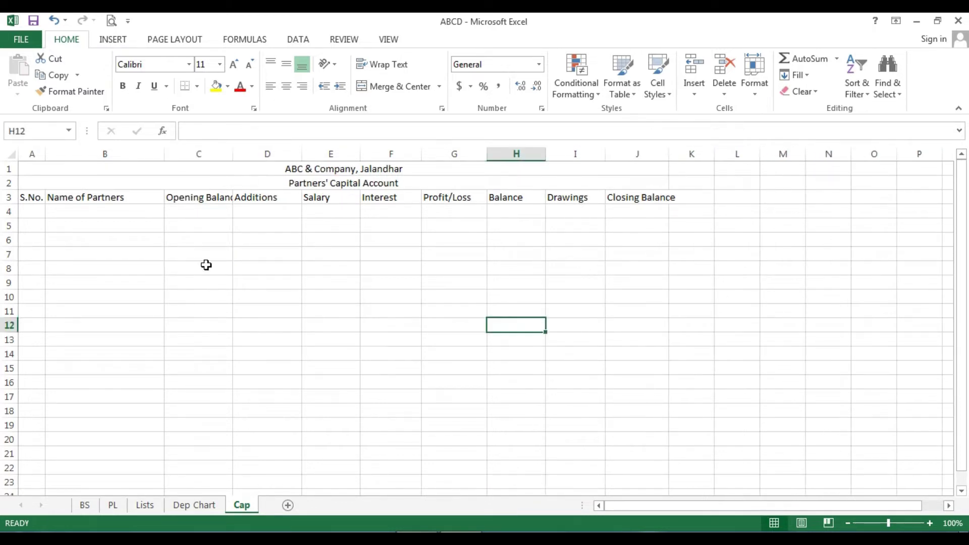
Step: Format all cells of the Cap sheet as Number with 2 decimal places and negative numbers in black parentheses
left_click(36, 215)
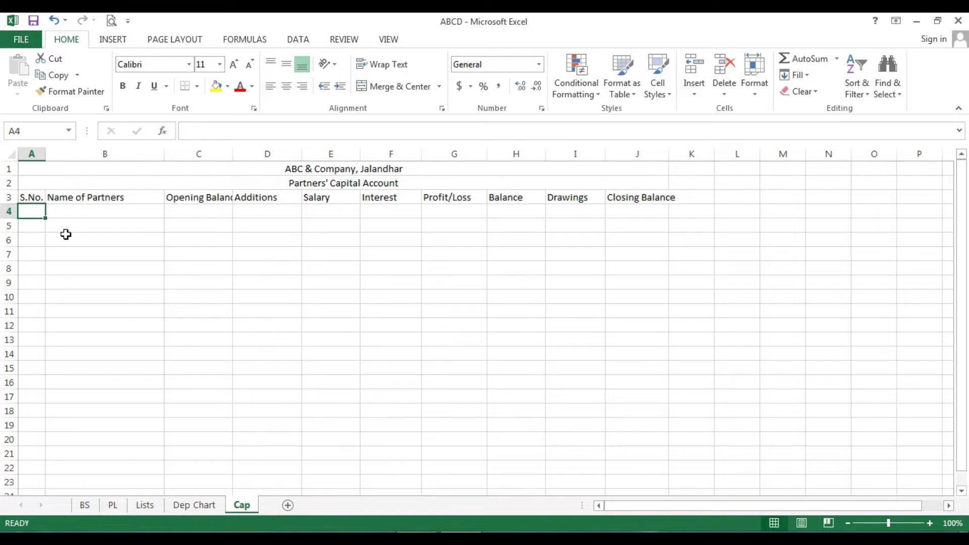
left_click(10, 155)
right_click(10, 155)
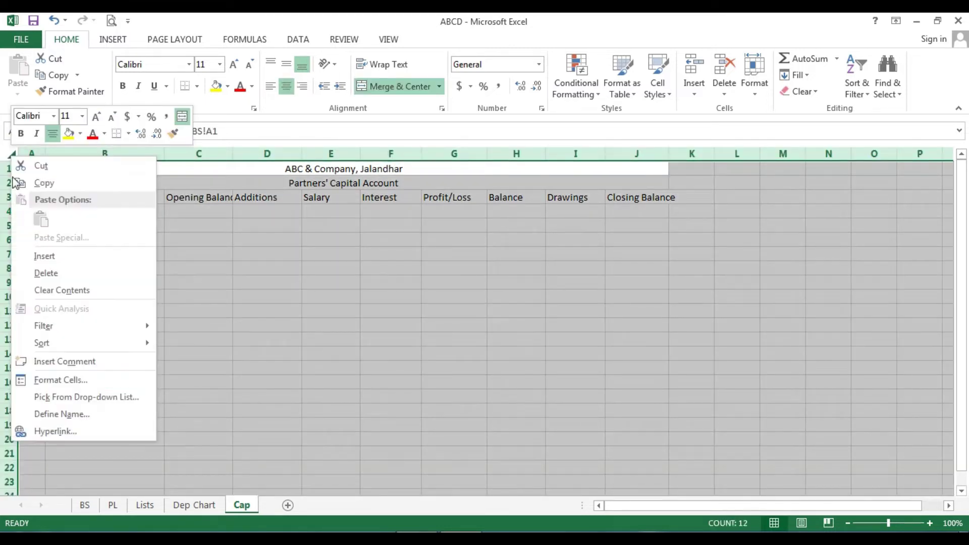
left_click(78, 382)
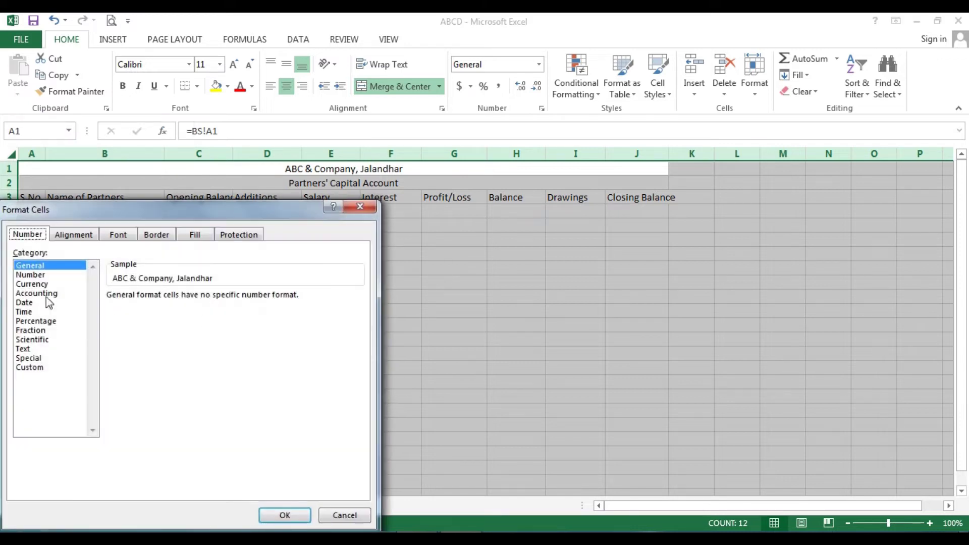
left_click(31, 275)
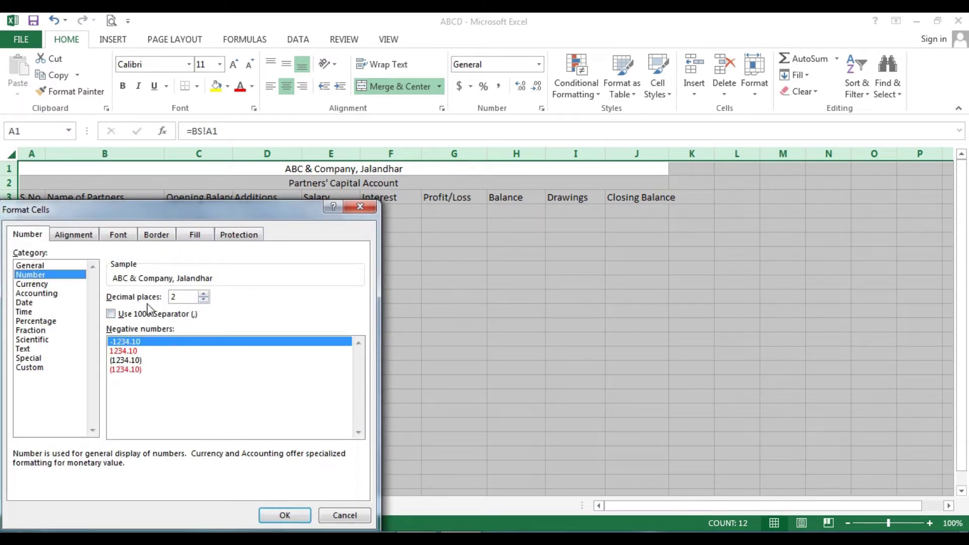
left_click(128, 361)
left_click(296, 517)
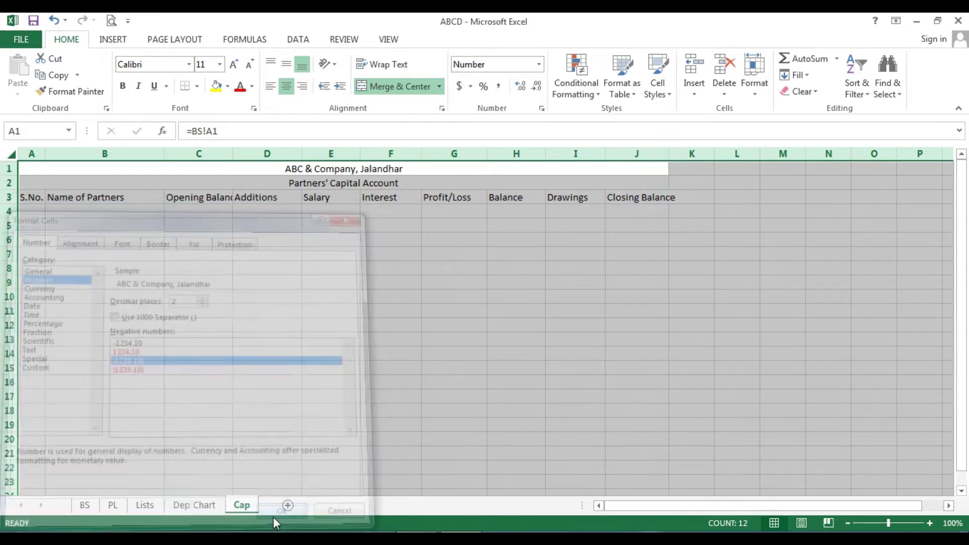
left_click(97, 360)
Step: Enter the serial number 1 in cell A4 of the Cap sheet
left_click(32, 210)
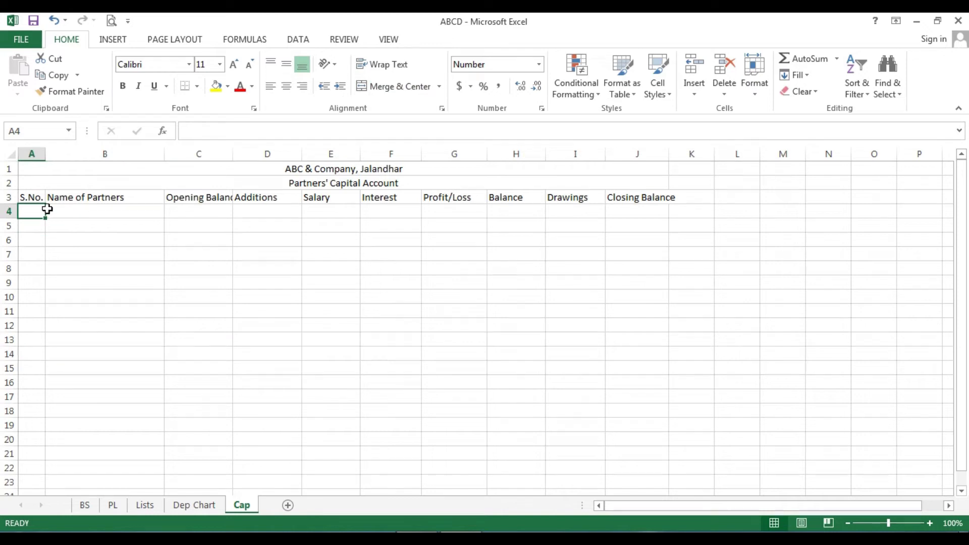
type("1")
key("Return")
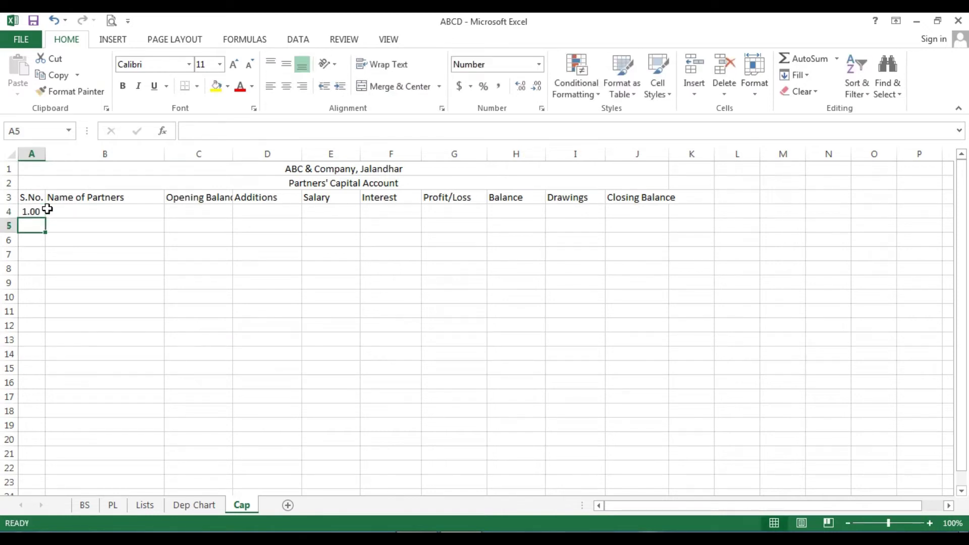
Step: Set the number format of column A to 0 decimal places
left_click(33, 153)
right_click(32, 152)
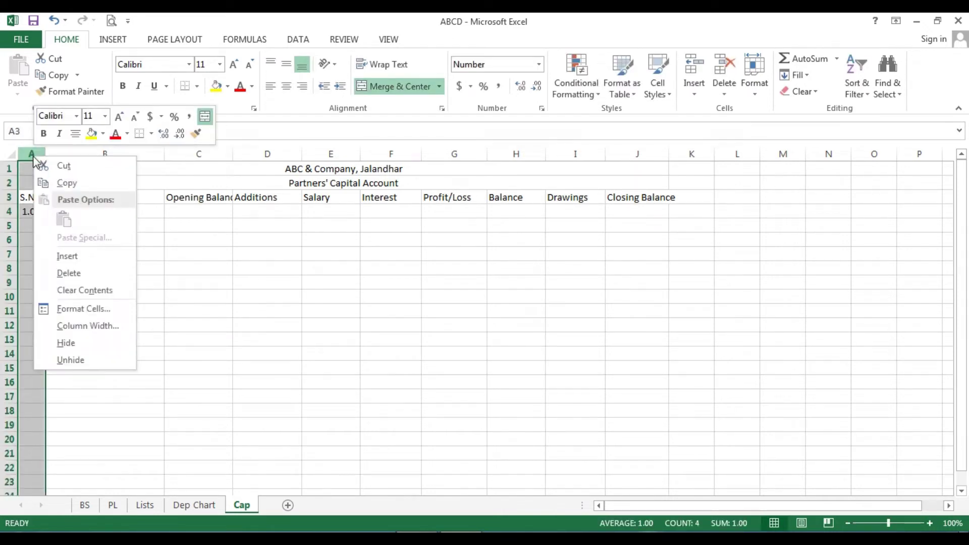
left_click(91, 313)
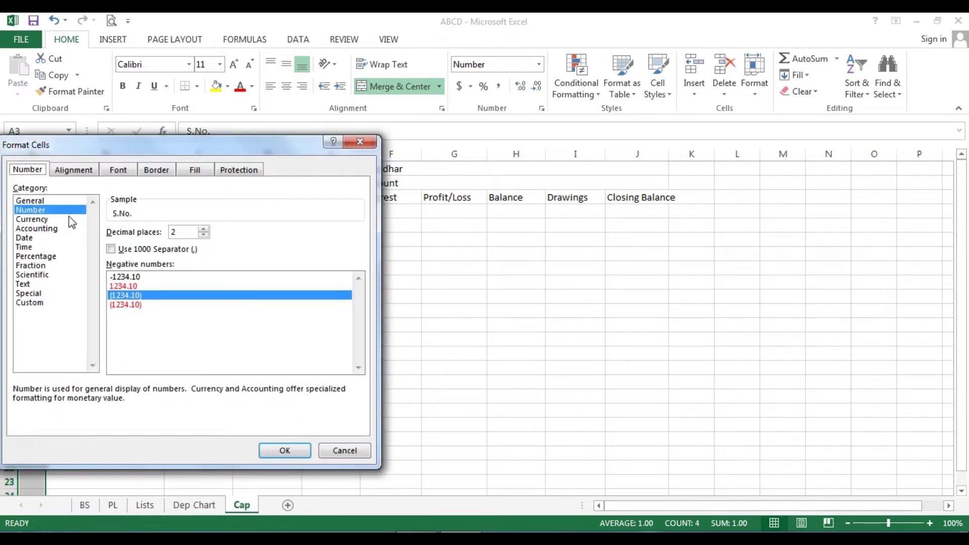
left_click(204, 235)
left_click(203, 235)
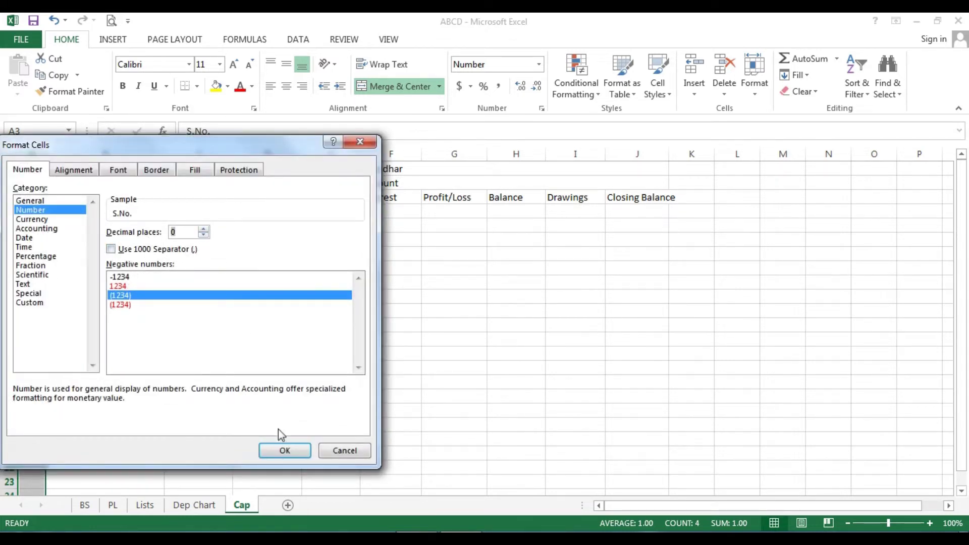
left_click(285, 451)
left_click(256, 352)
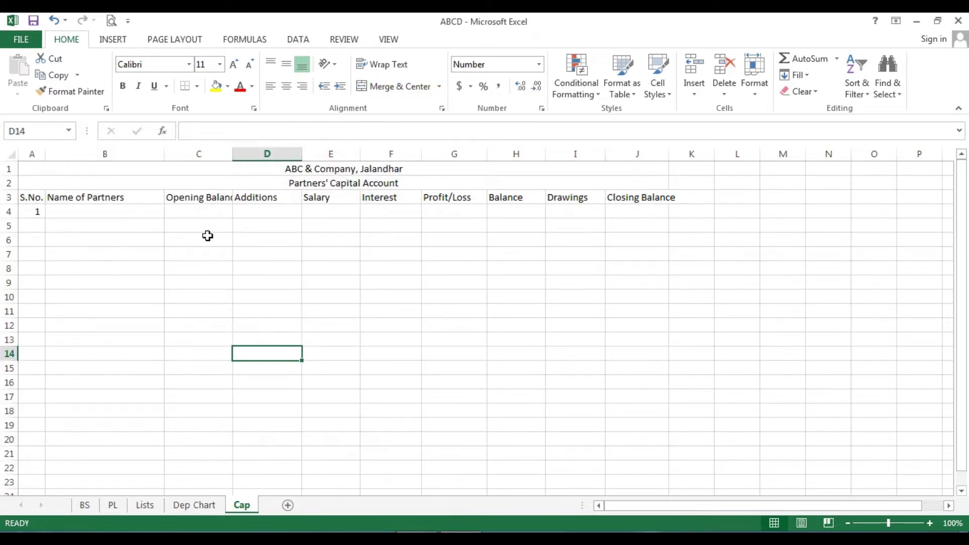
Step: Switch to the BS sheet
left_click(90, 216)
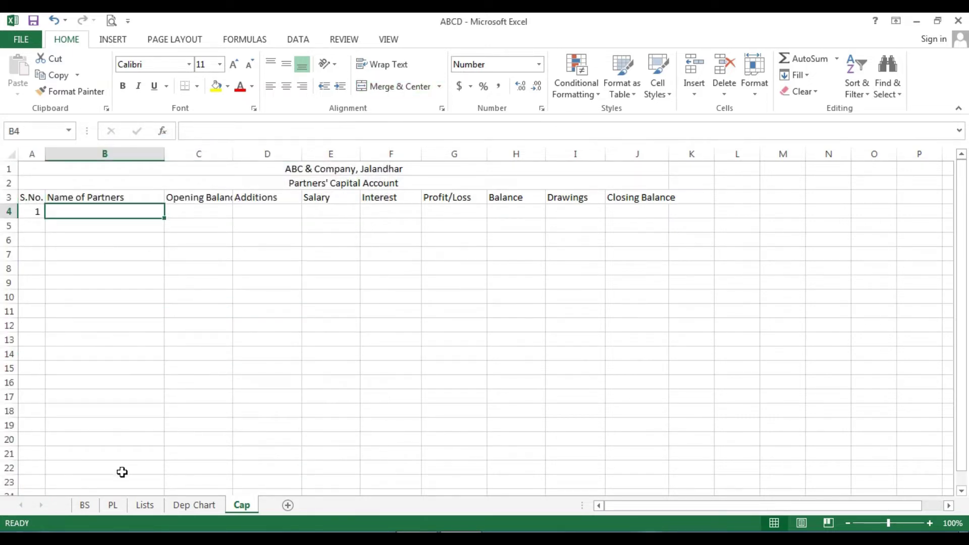
left_click(85, 506)
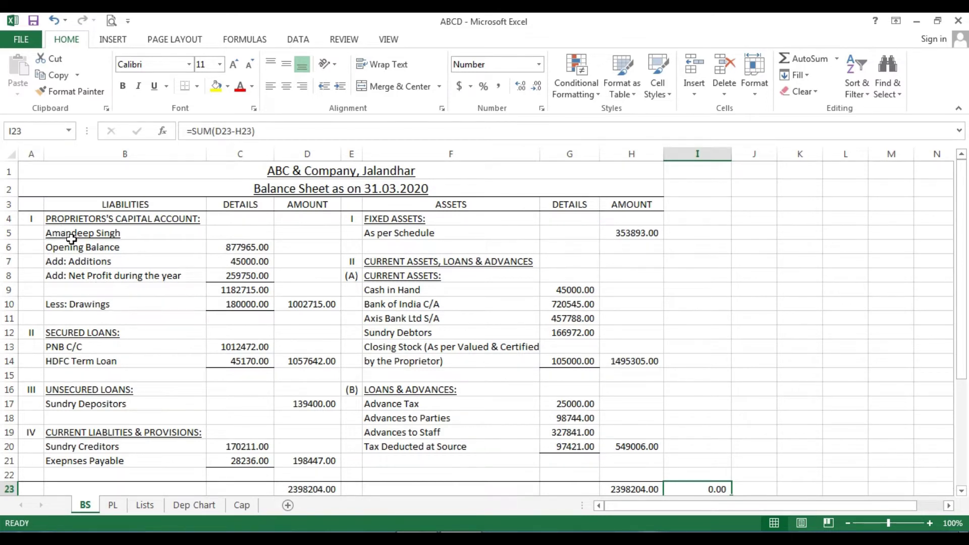
left_click(55, 232)
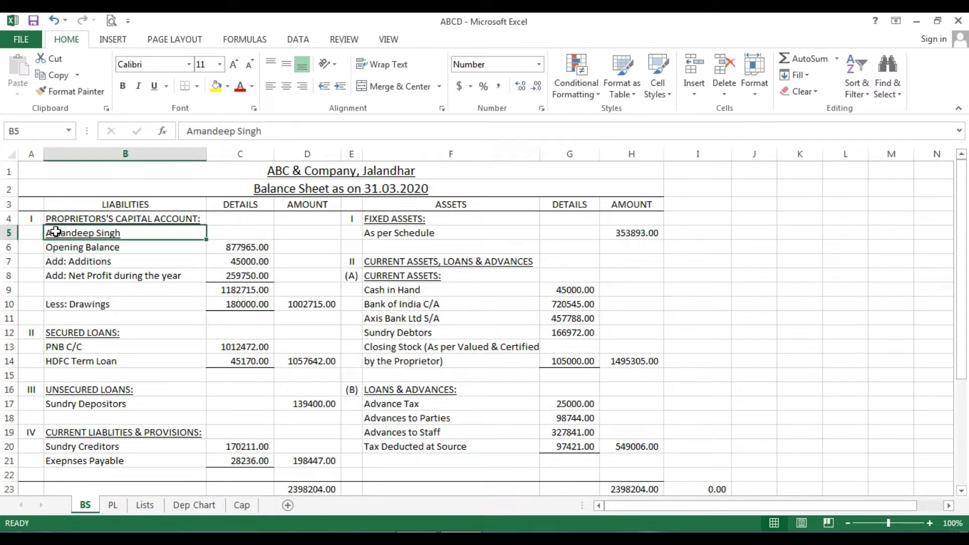
left_click_drag(56, 233, 253, 314)
key("Delete")
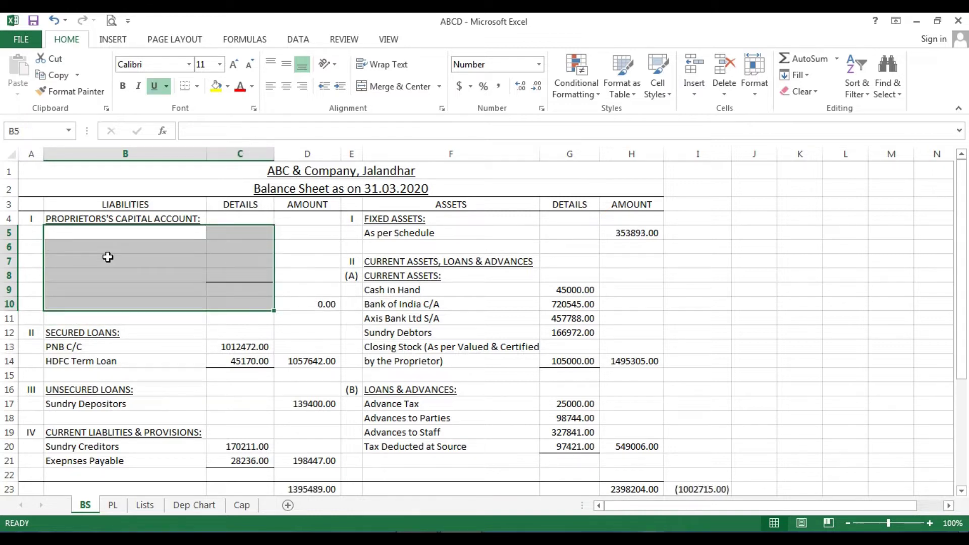
left_click(54, 20)
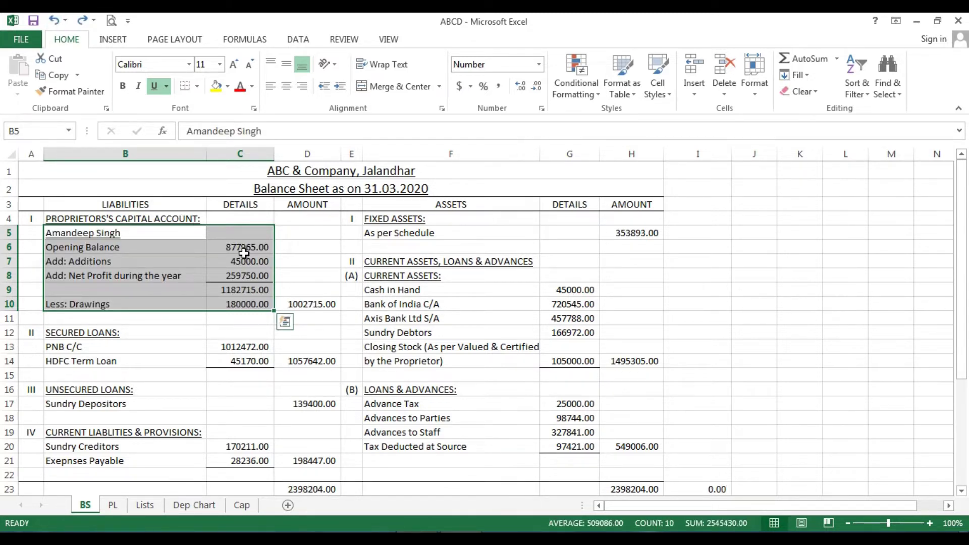
left_click(705, 489)
scroll(731, 464, "down", 2)
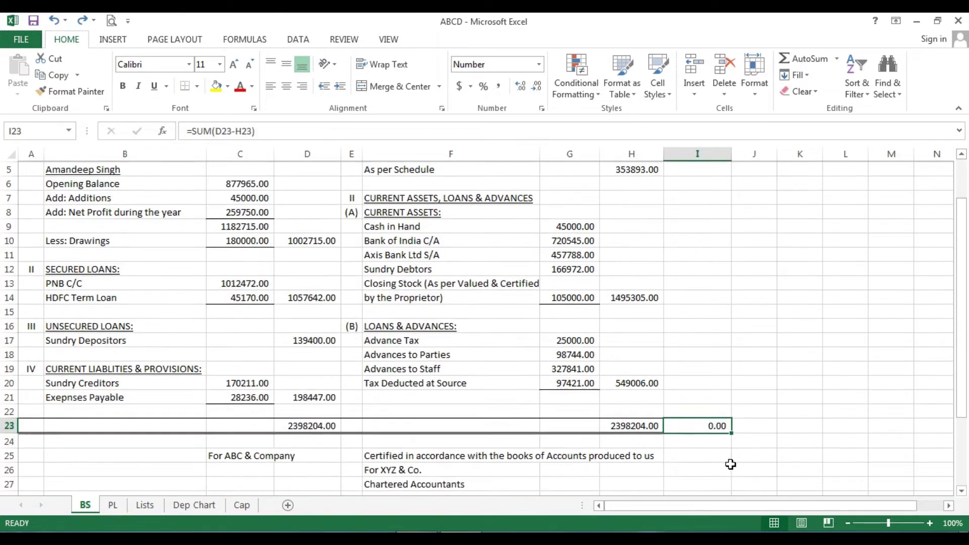
scroll(731, 464, "up", 2)
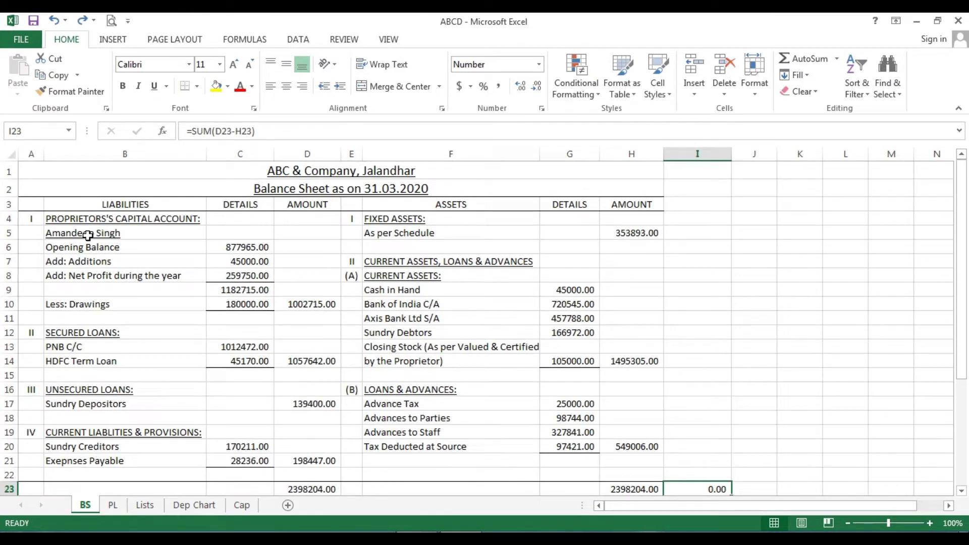
Step: Clear the contents of B5:D11 under the proprietor's capital account heading on the BS sheet
left_click(80, 233)
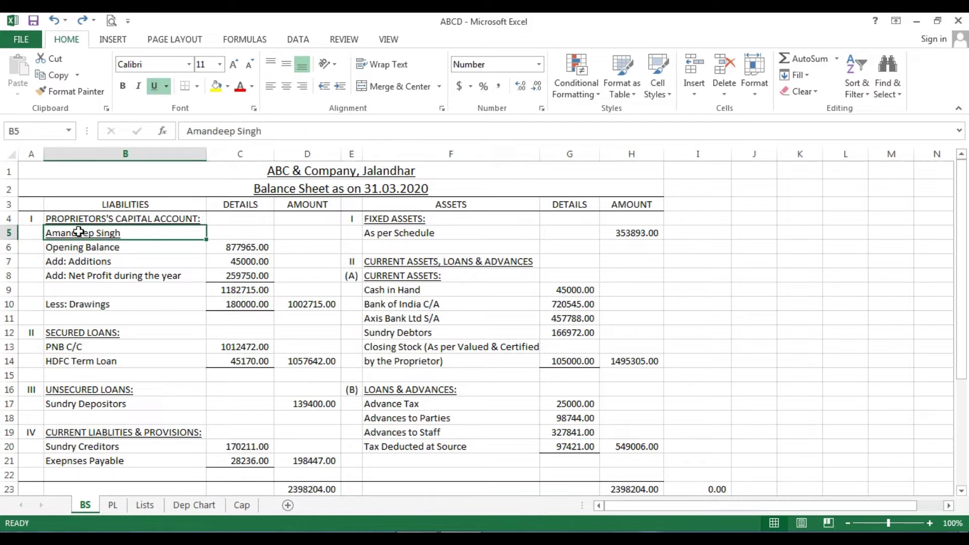
left_click_drag(83, 233, 288, 272)
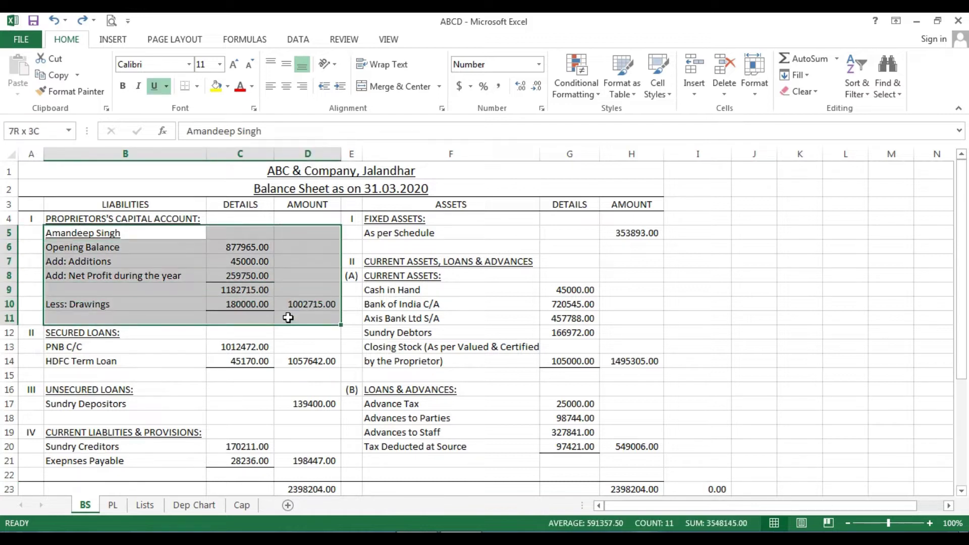
left_click_drag(288, 317, 288, 316)
key("Delete")
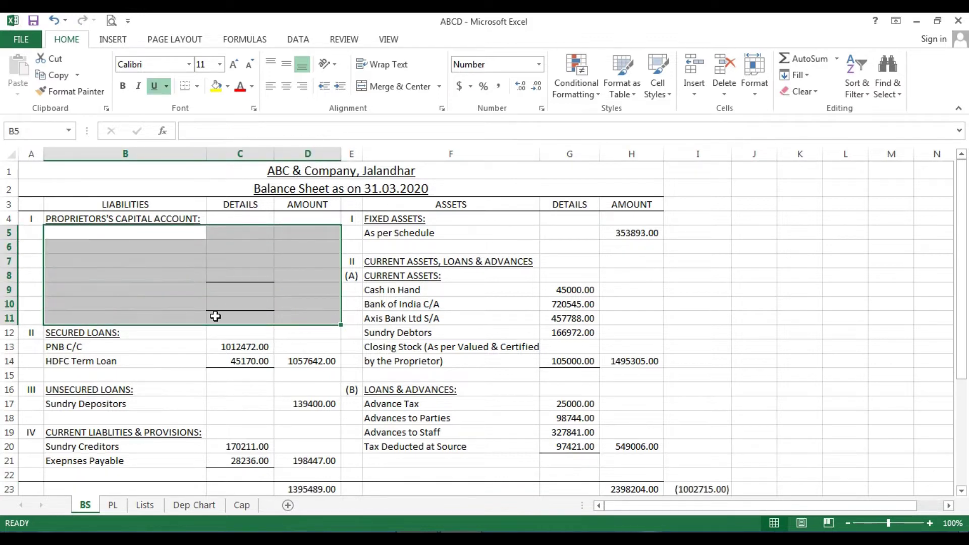
Step: Remove all borders from cells C7:C10 on the BS sheet
left_click(116, 267)
left_click_drag(210, 262, 223, 310)
left_click(197, 86)
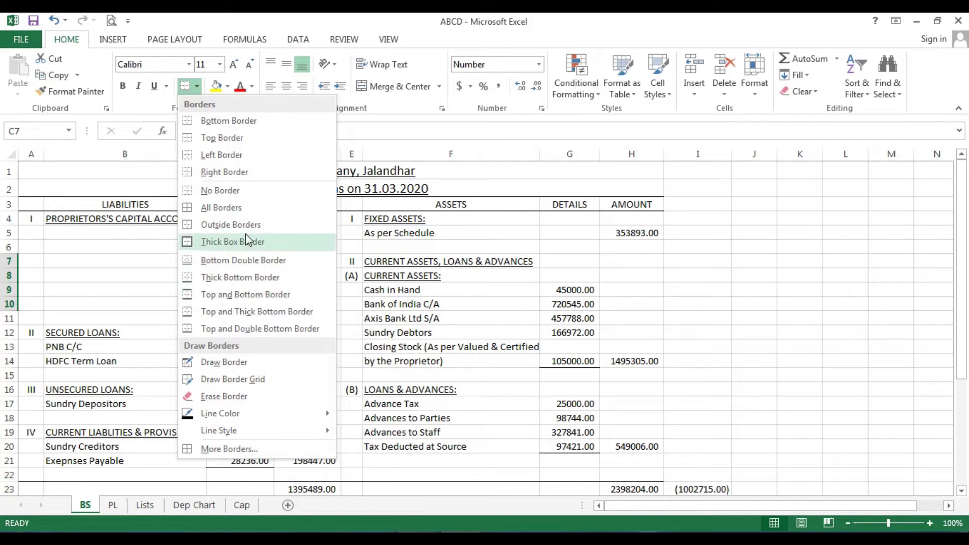
left_click(247, 191)
left_click(166, 299)
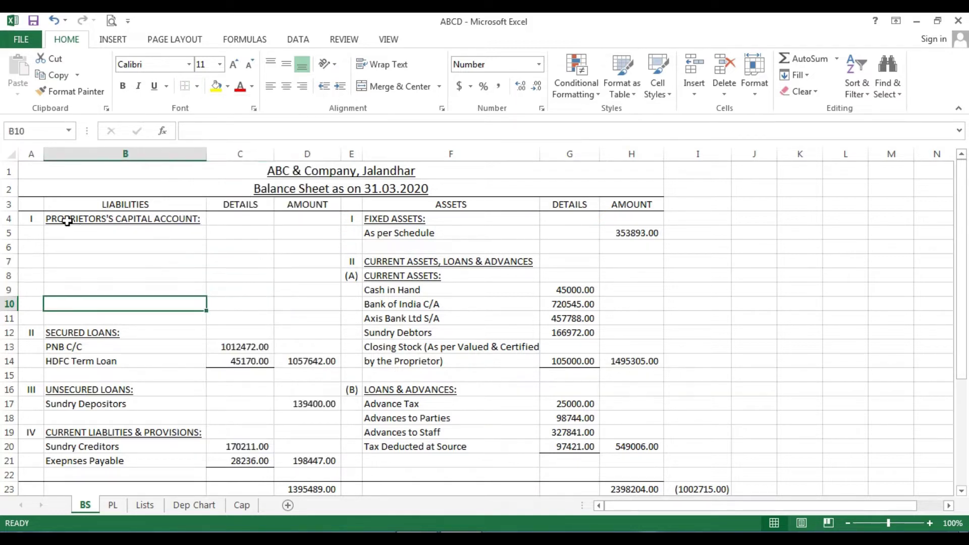
Step: Change the heading in B4 on the BS sheet to "PARTNERS' CAPITAL ACCOUNTS:"
left_click(83, 231)
left_click(95, 219)
key("F2")
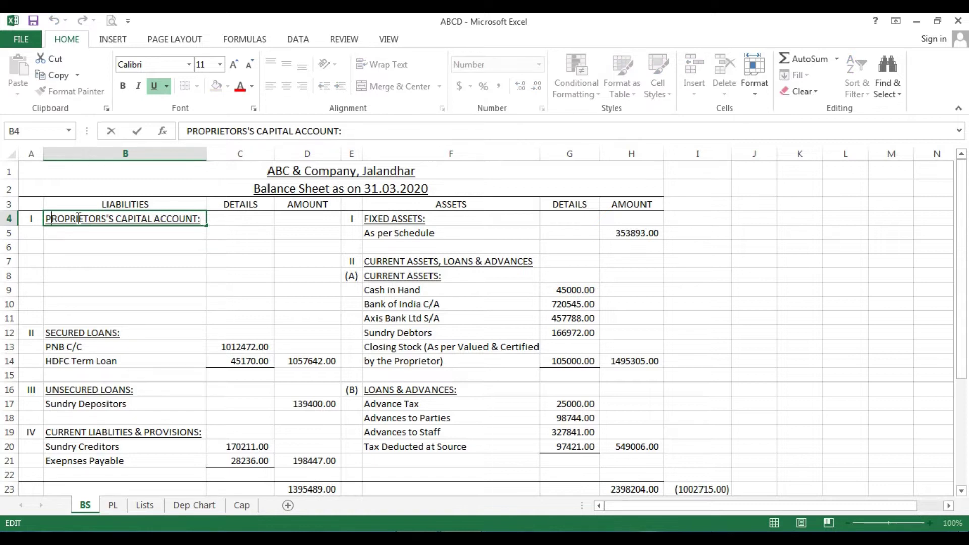
type("AR")
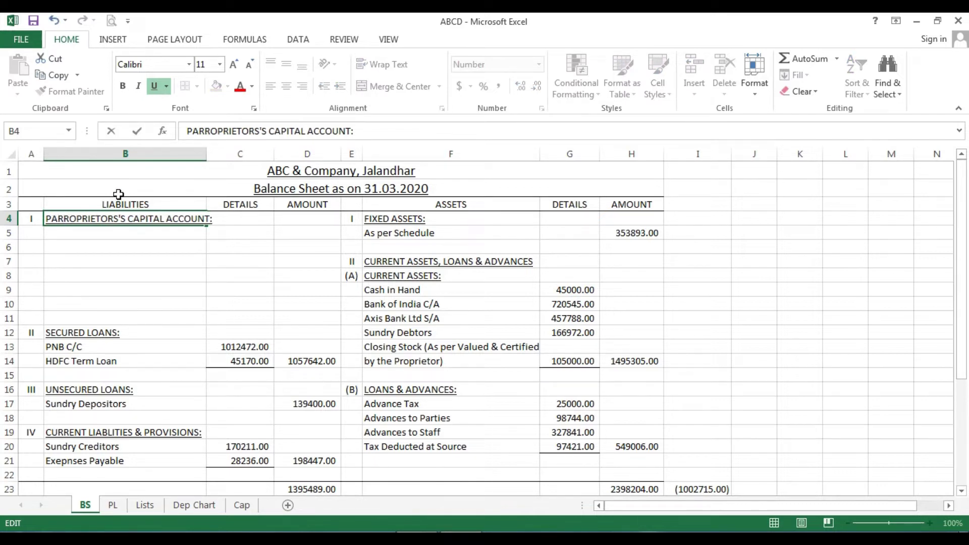
type("TNERS")
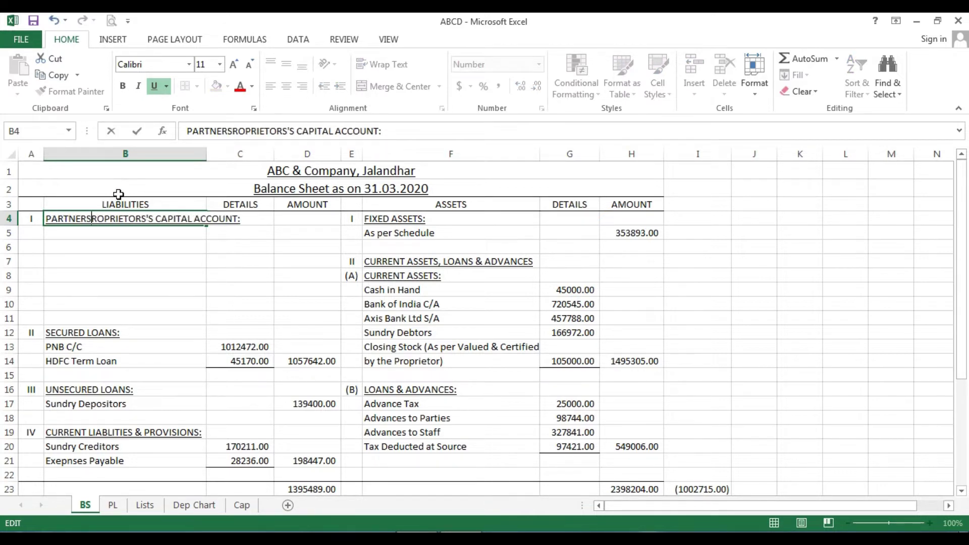
key("Delete")
key("Delete")
key("Delete")
key("Delete")
key("Delete")
key("Delete")
key("Delete")
key("Delete")
key("Delete")
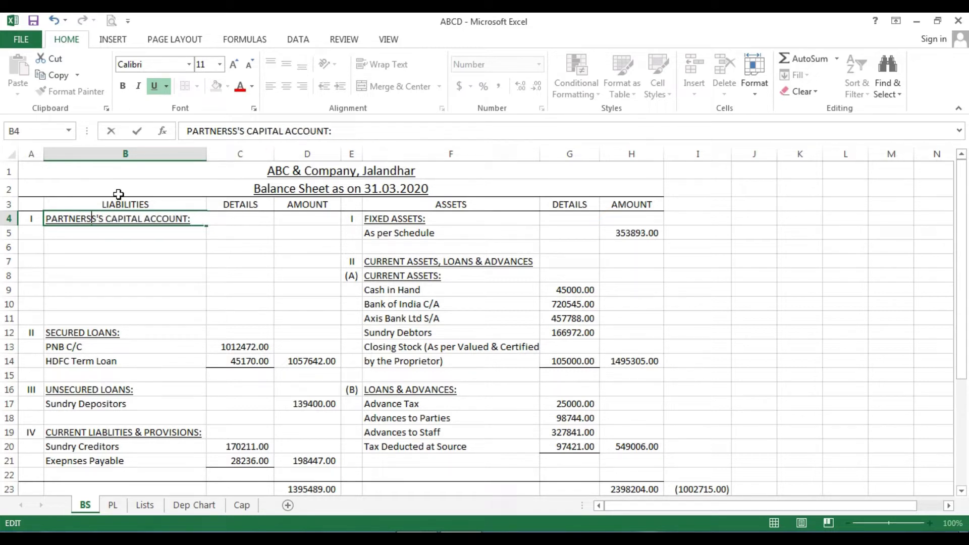
key("Delete")
key("Delete")
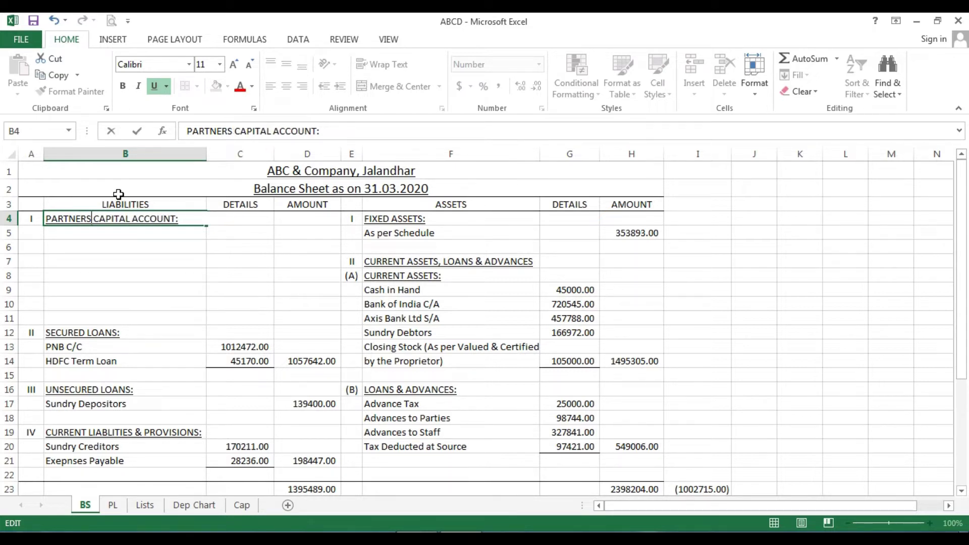
type("'")
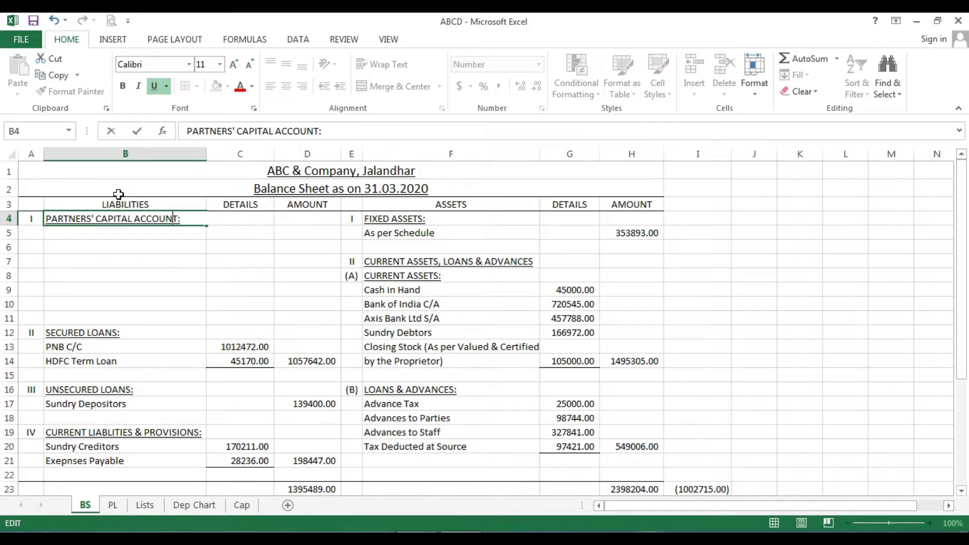
key("Return")
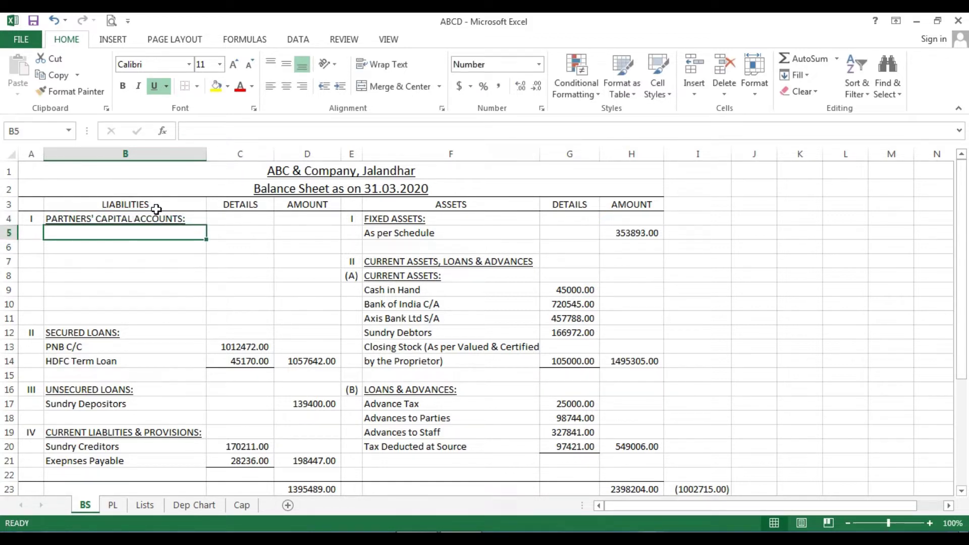
Step: Remove the underline formatting from cells B5:D11 below the partners' capital heading
type("A")
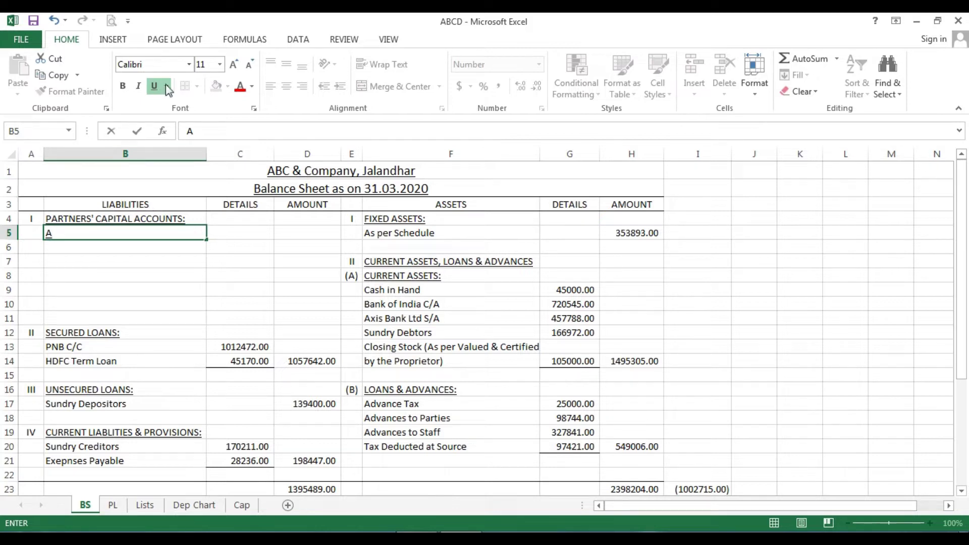
left_click(125, 290)
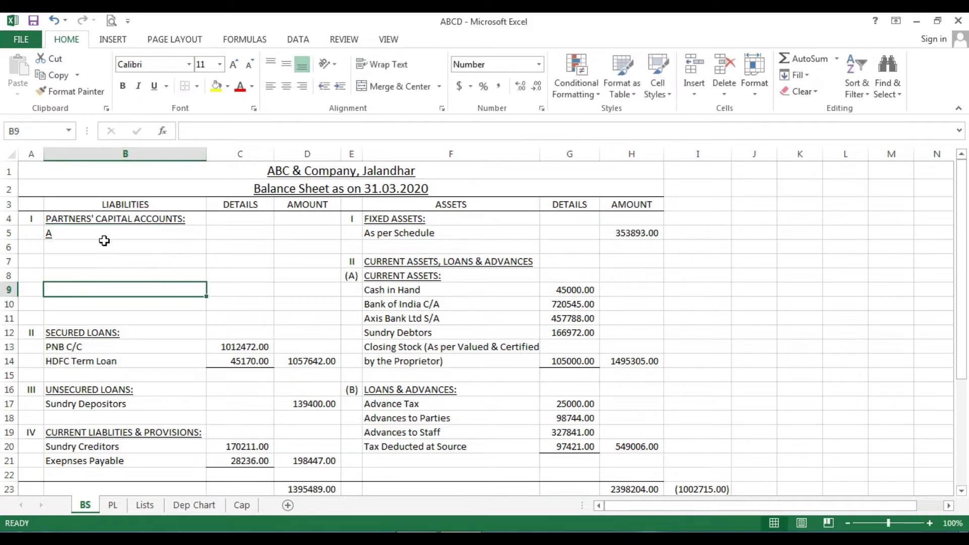
left_click_drag(104, 237, 287, 317)
left_click(154, 86)
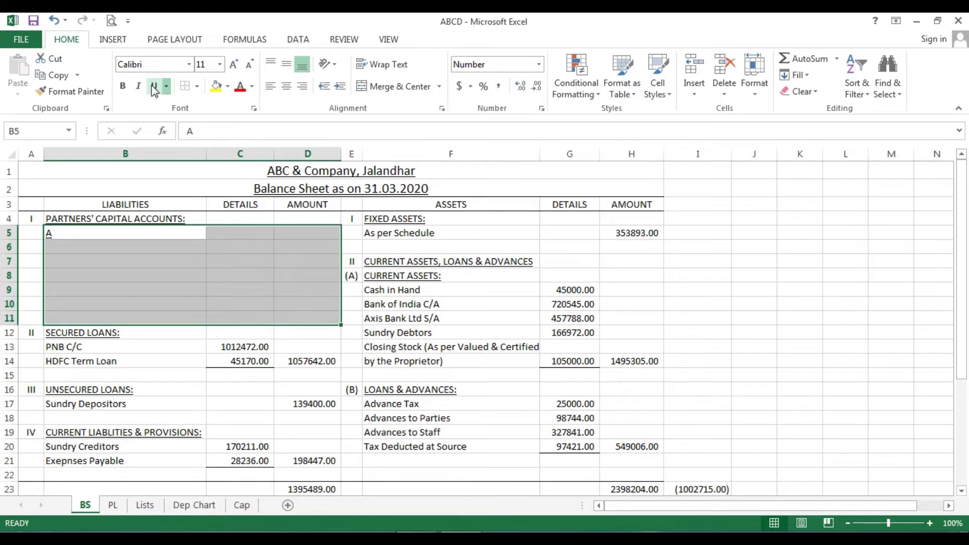
left_click(151, 274)
Step: Enter the first partner's name in B5, without any capital account suffix
left_click(76, 235)
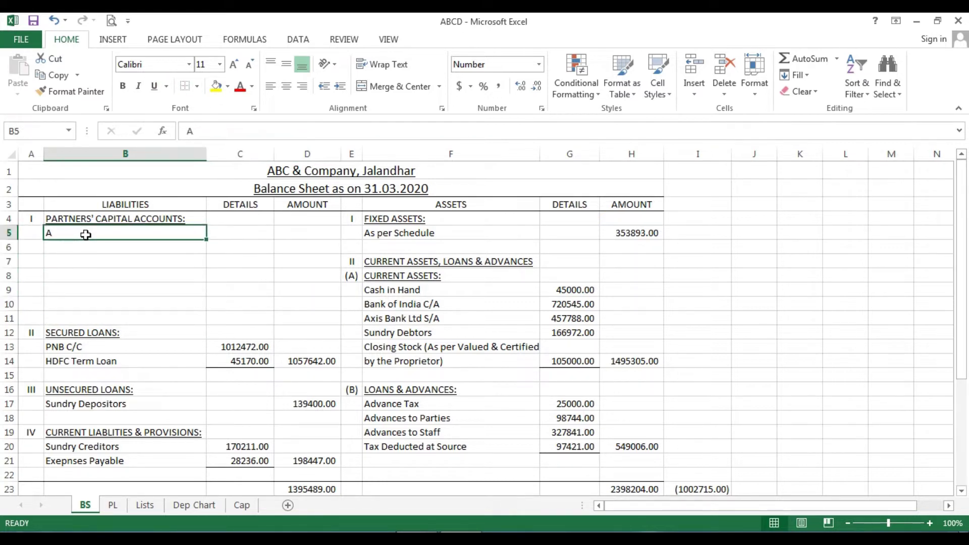
double_click(91, 234)
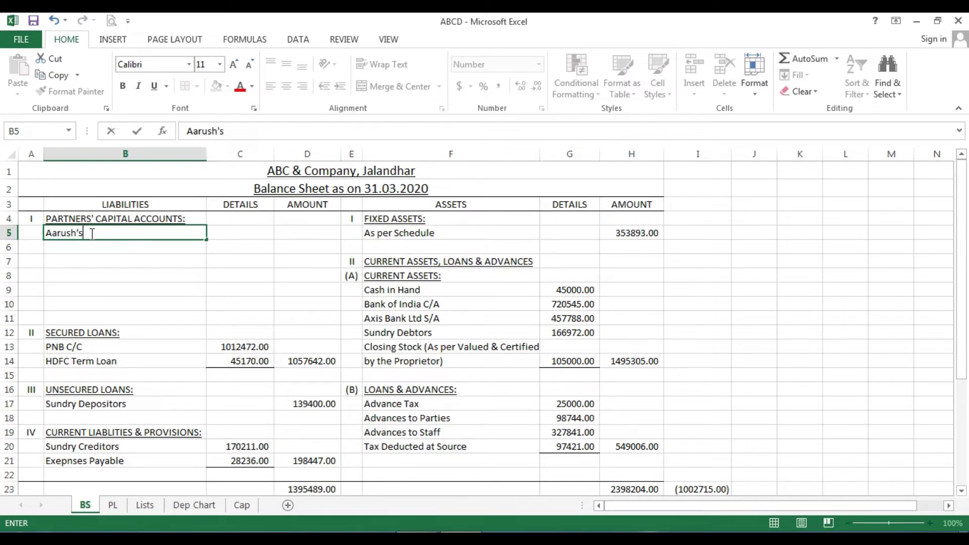
type("ital A/C")
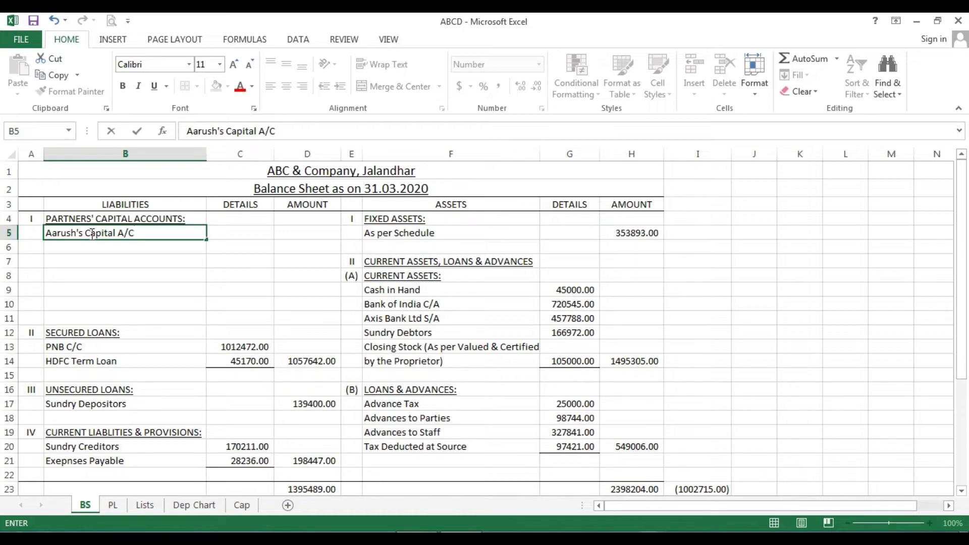
key("BackSpace")
key("BackSpace")
key("BackSpace")
key("BackSpace")
key("BackSpace")
key("BackSpace")
key("BackSpace")
key("BackSpace")
key("BackSpace")
key("BackSpace")
key("Return")
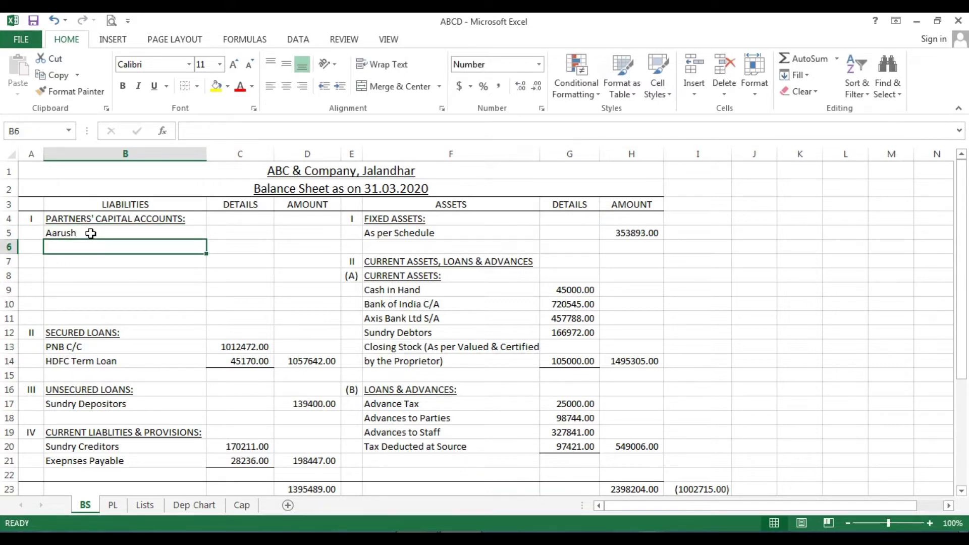
Step: Enter the names of the other three partners in cells B6 to B8
type("Bir")
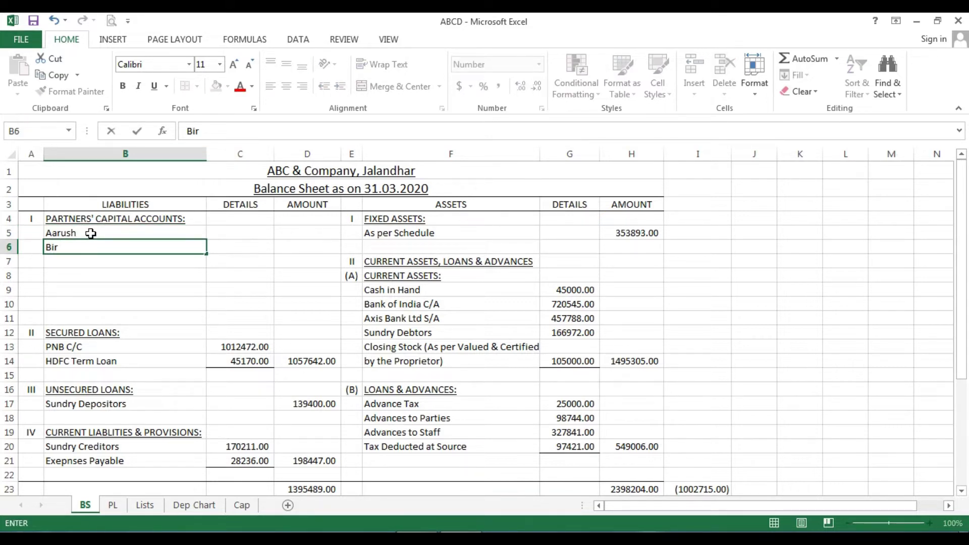
type(" Siungh")
key("BackSpace")
key("BackSpace")
type("ngh")
key("Return")
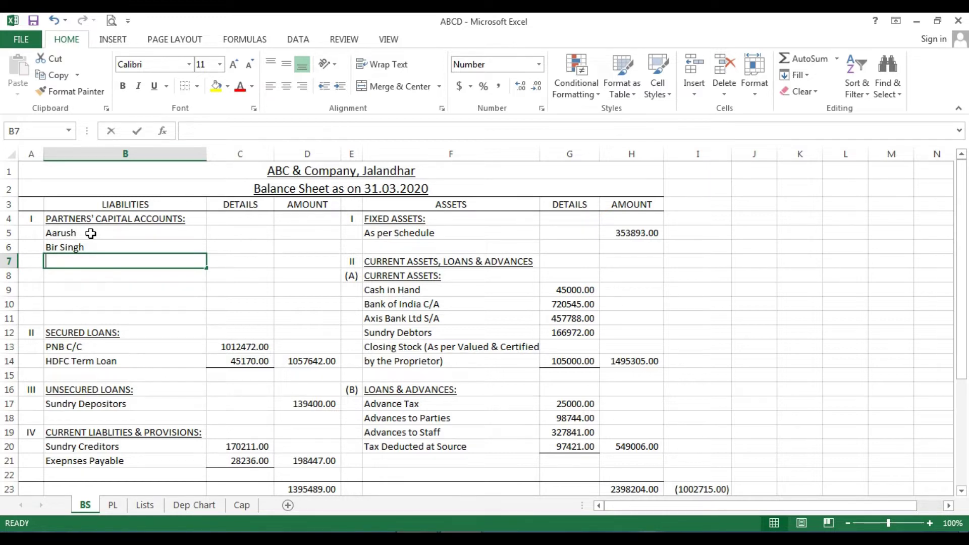
type("Namit")
key("Return")
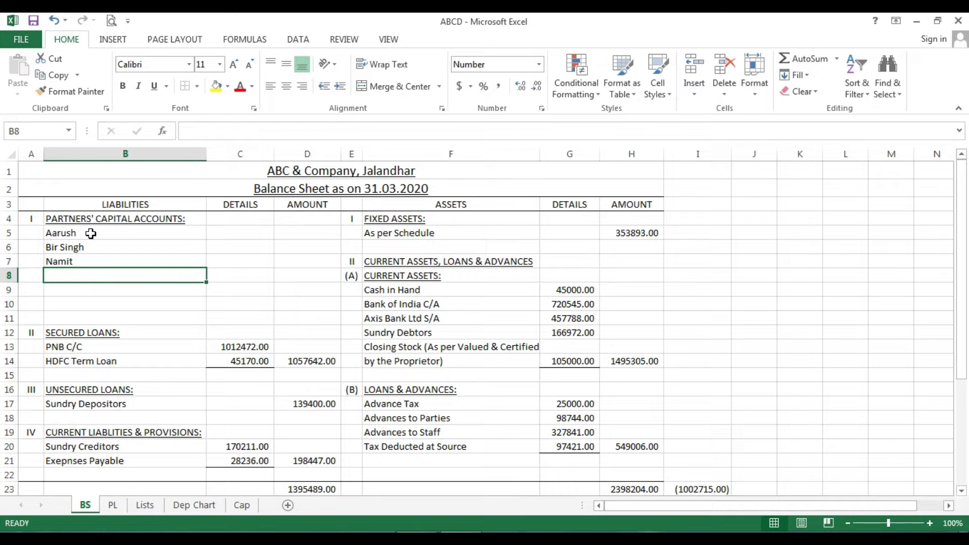
type("S")
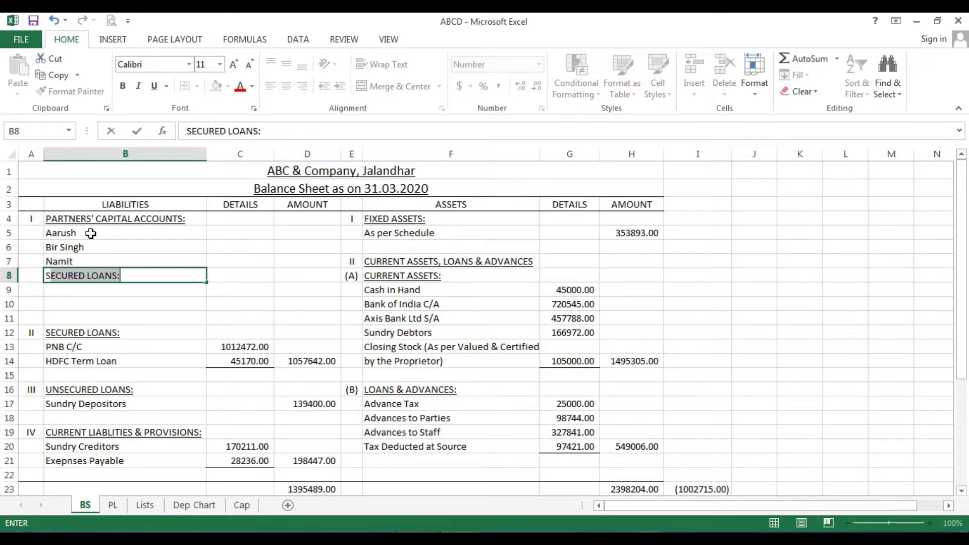
type("anjeev")
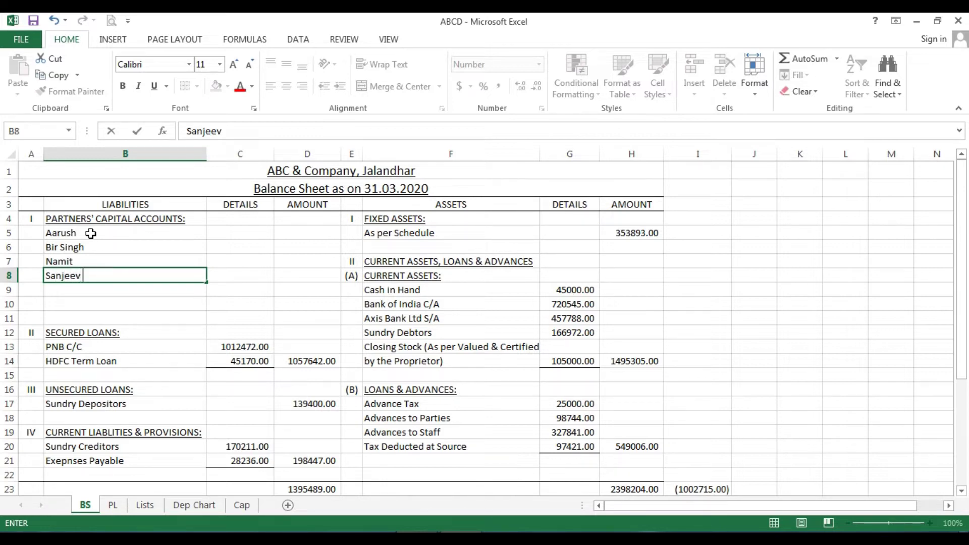
type(" Kumar")
key("Return")
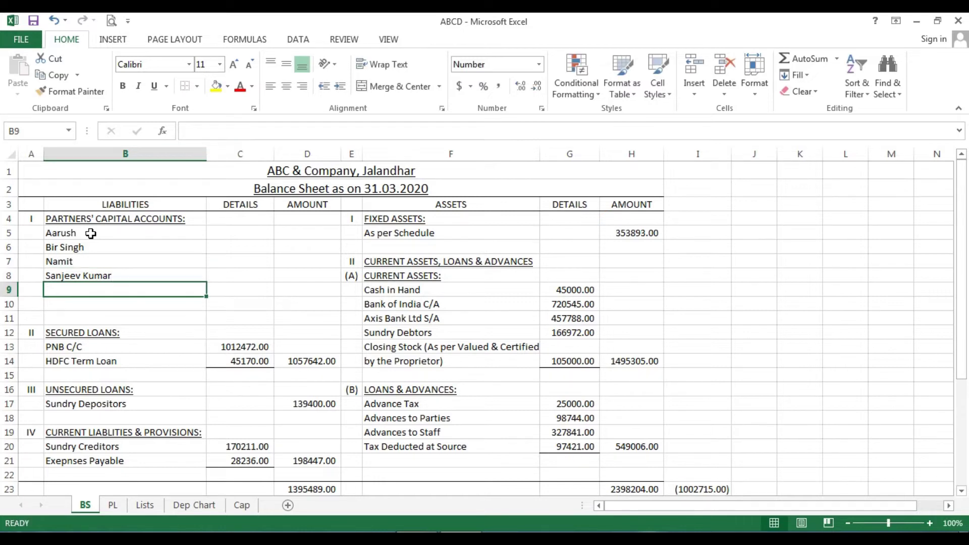
Step: Add a bottom border to C8 in the details column beside the last partner
left_click(240, 275)
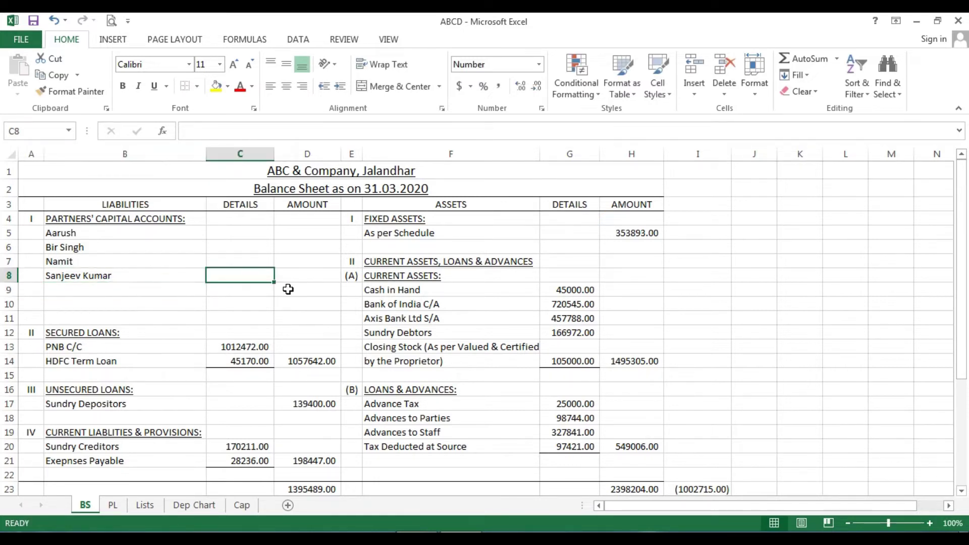
left_click(197, 85)
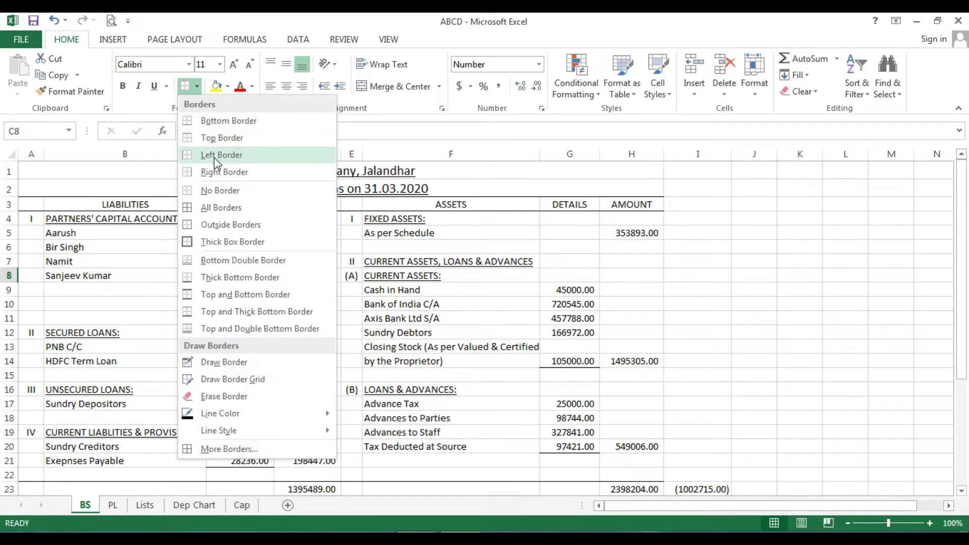
left_click(219, 121)
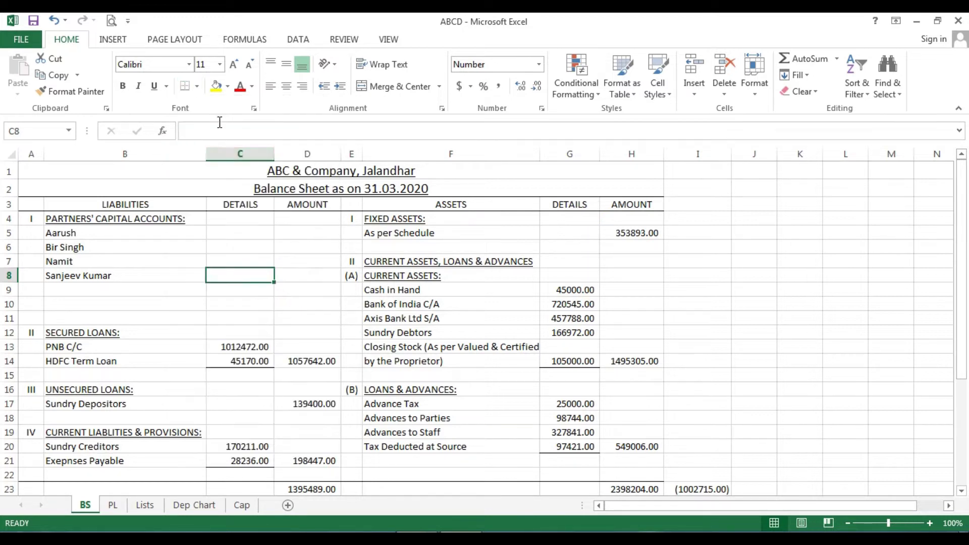
Step: Move the secured loans, unsecured loans and current liabilities block A12:D21 up two rows to start at row 10
left_click(212, 329)
left_click_drag(30, 332, 324, 463)
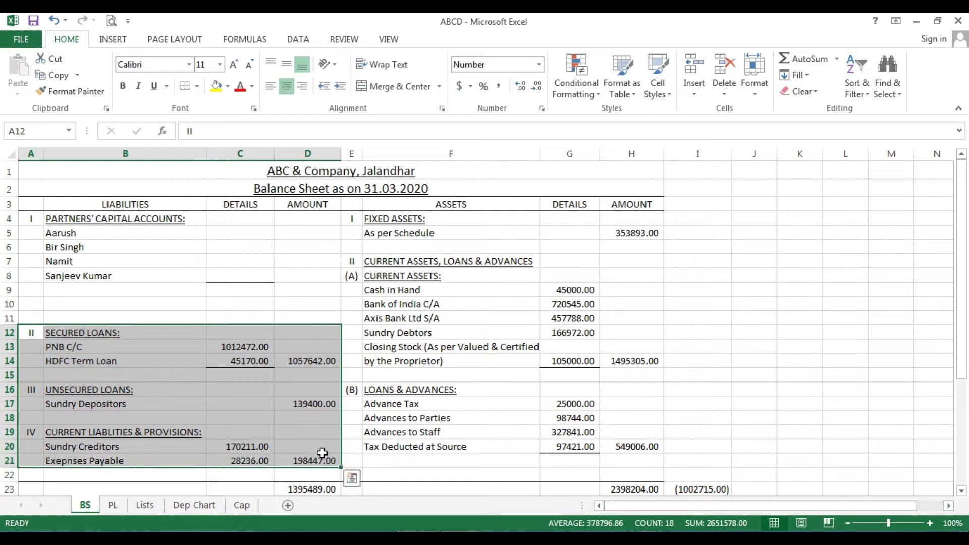
left_click_drag(146, 328, 148, 306)
left_click(158, 359)
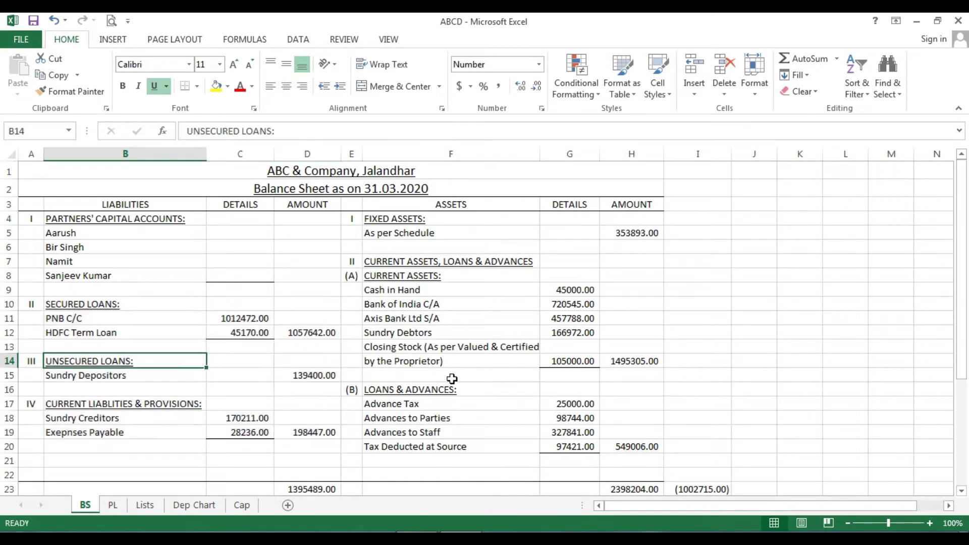
Step: Enter the formula =Cap!B4 in C5 of the BS sheet beside the first partner
left_click(233, 230)
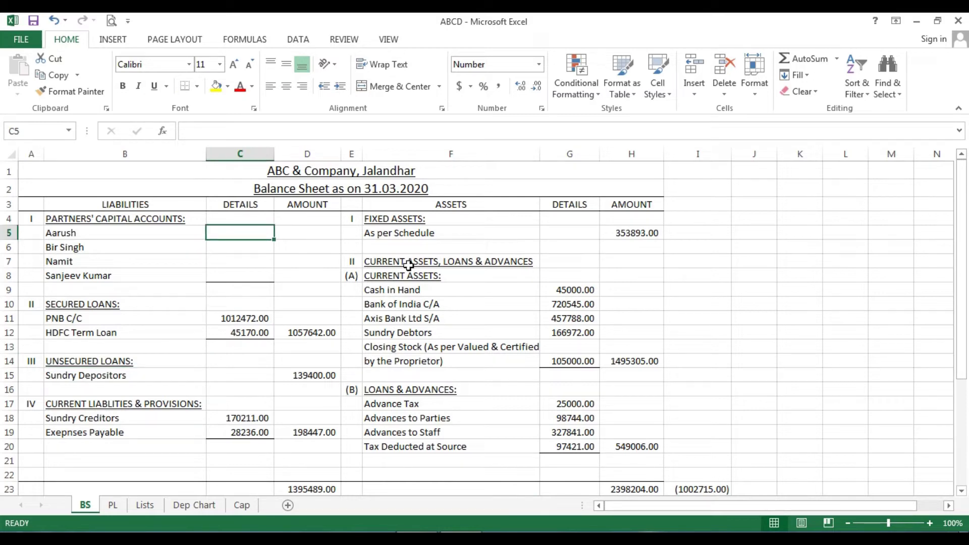
type("=")
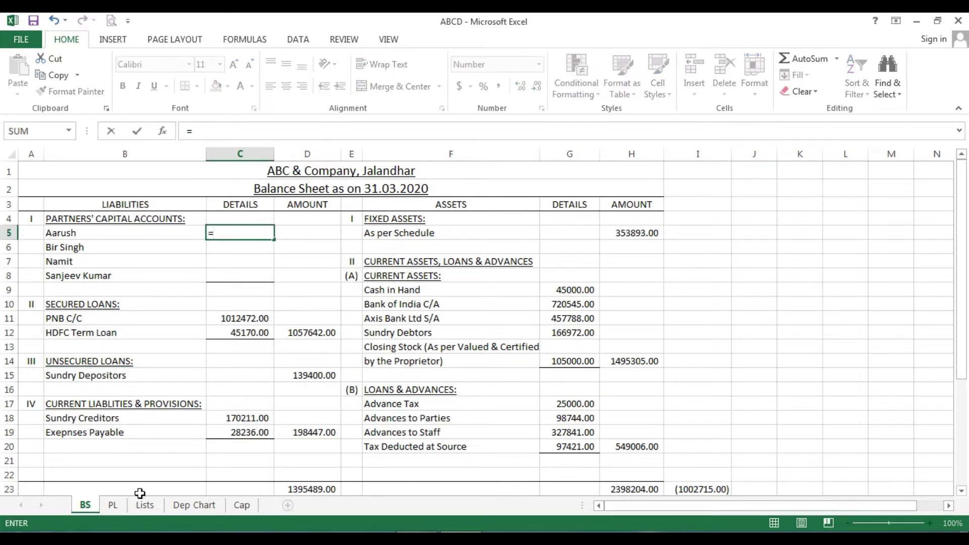
left_click(241, 505)
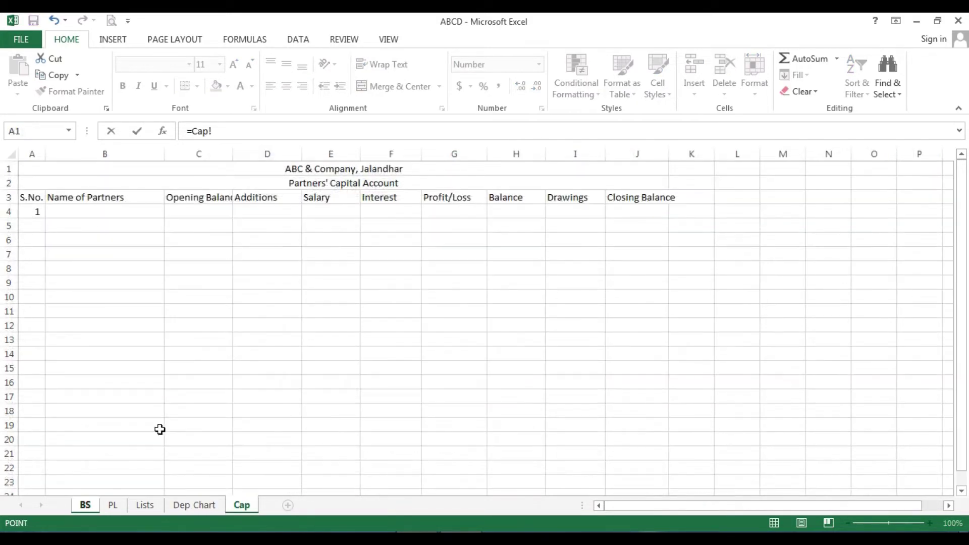
left_click(95, 209)
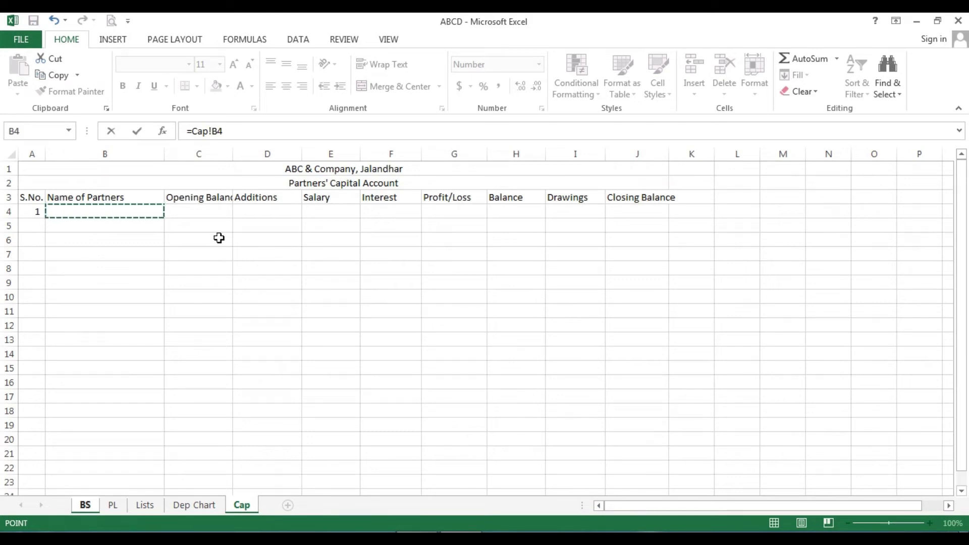
key("Return")
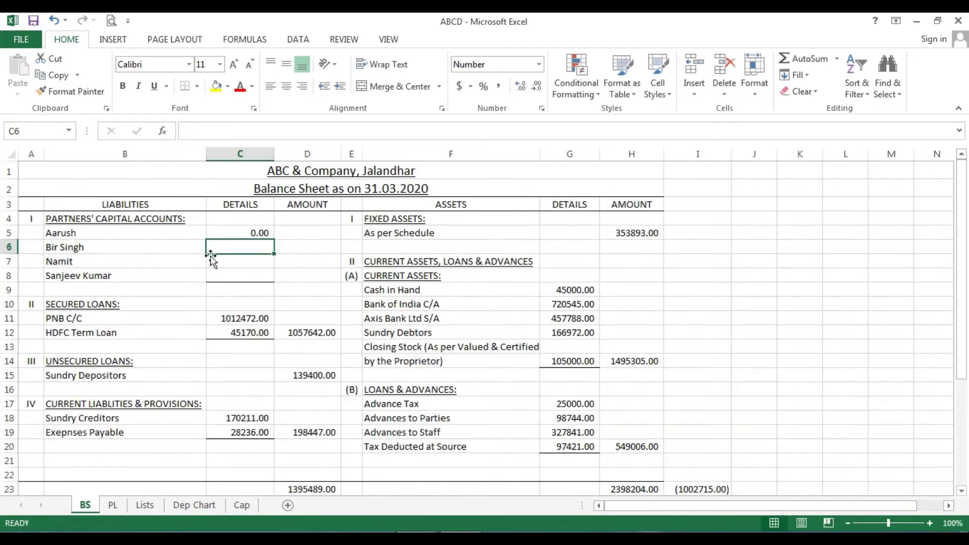
Step: Link B4 under Name of Partners on the Cap sheet to the first partner's name with =BS!B5
left_click(242, 506)
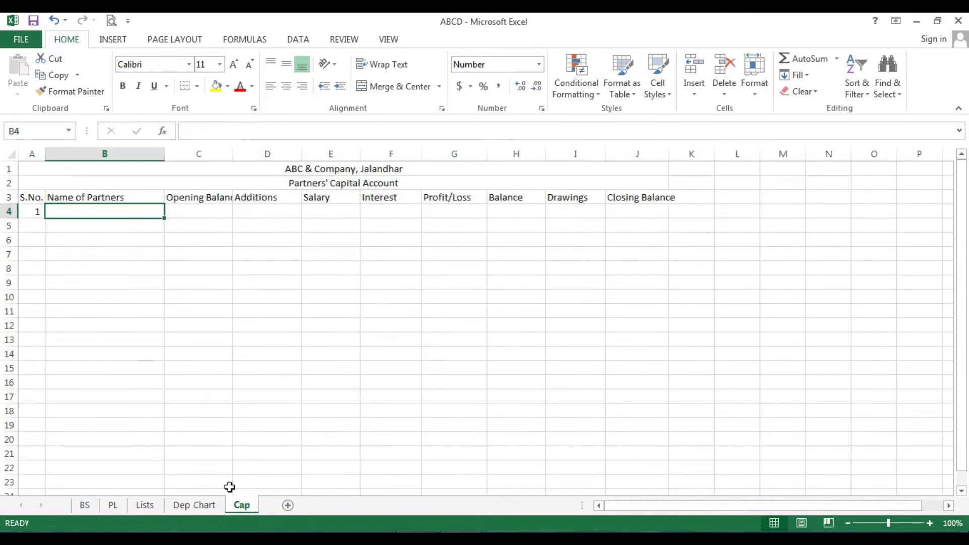
left_click(72, 199)
left_click(74, 212)
type("=")
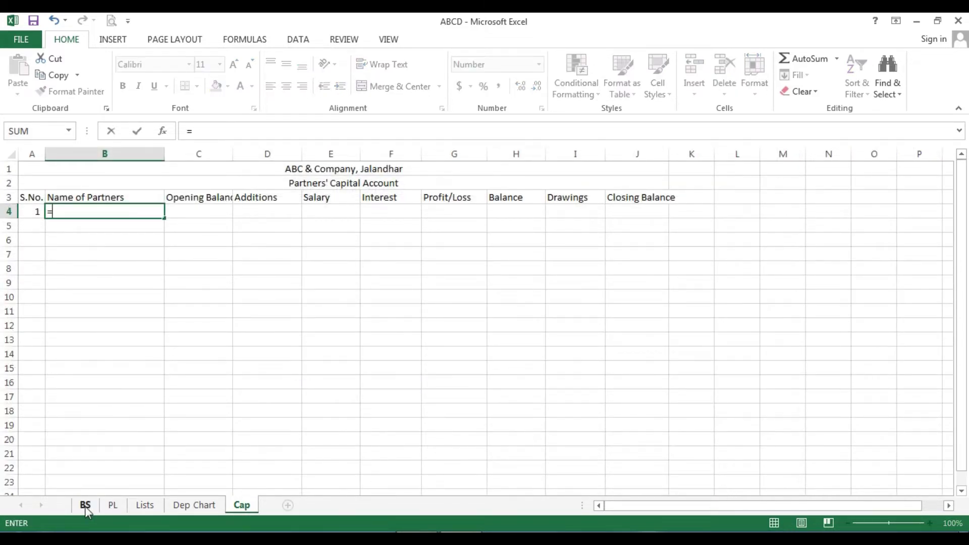
left_click(84, 506)
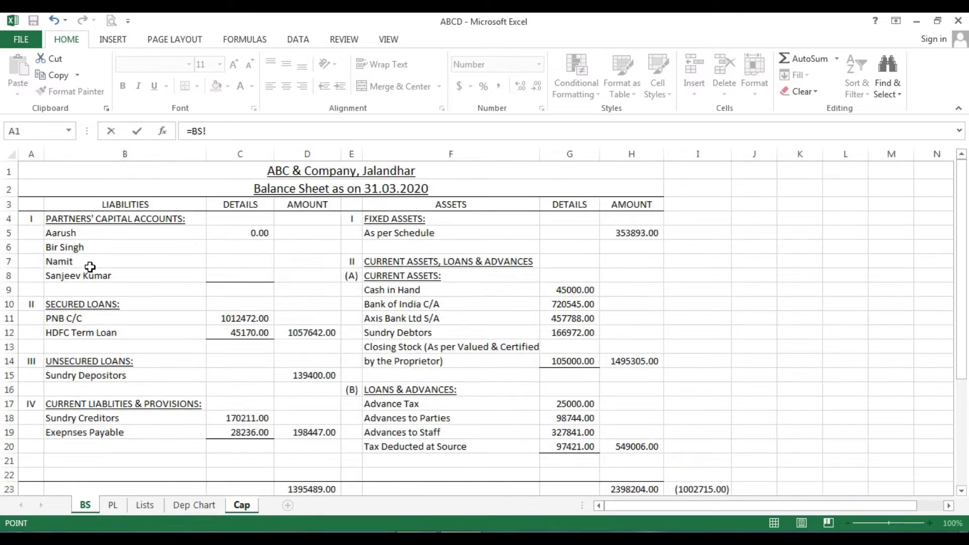
left_click(89, 236)
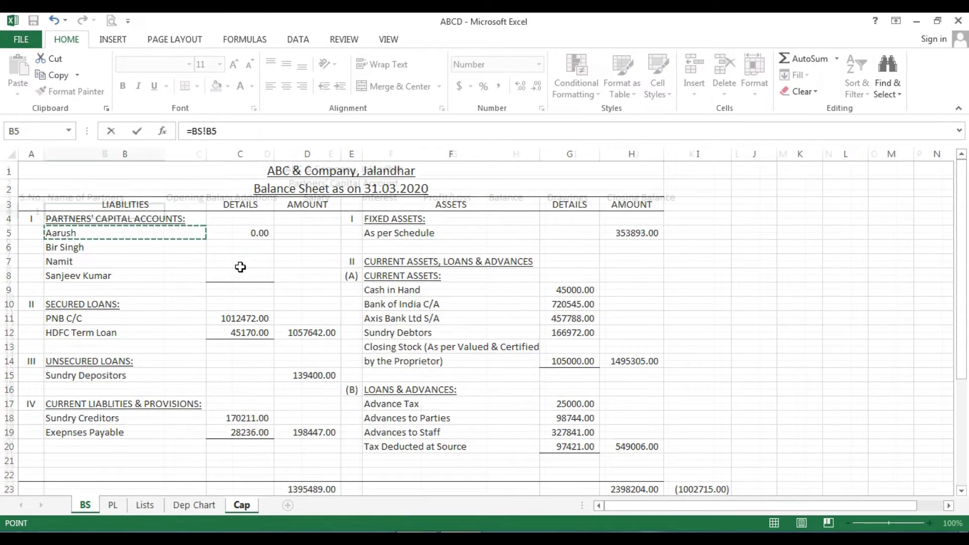
key("Return")
left_click(89, 211)
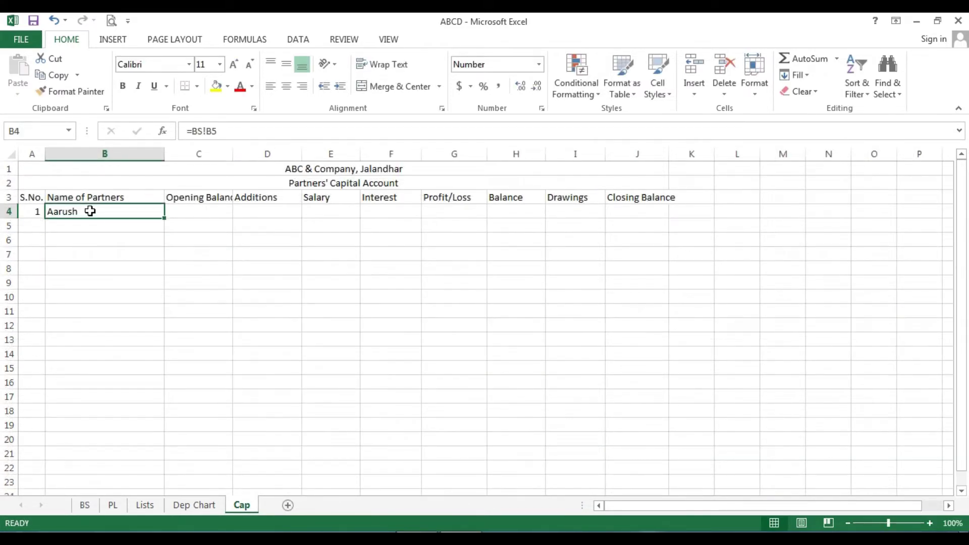
Step: Copy the partner name link in B4 down to B5:B7 on the Cap sheet
right_click(90, 211)
left_click(127, 238)
left_click_drag(101, 226, 106, 253)
right_click(106, 241)
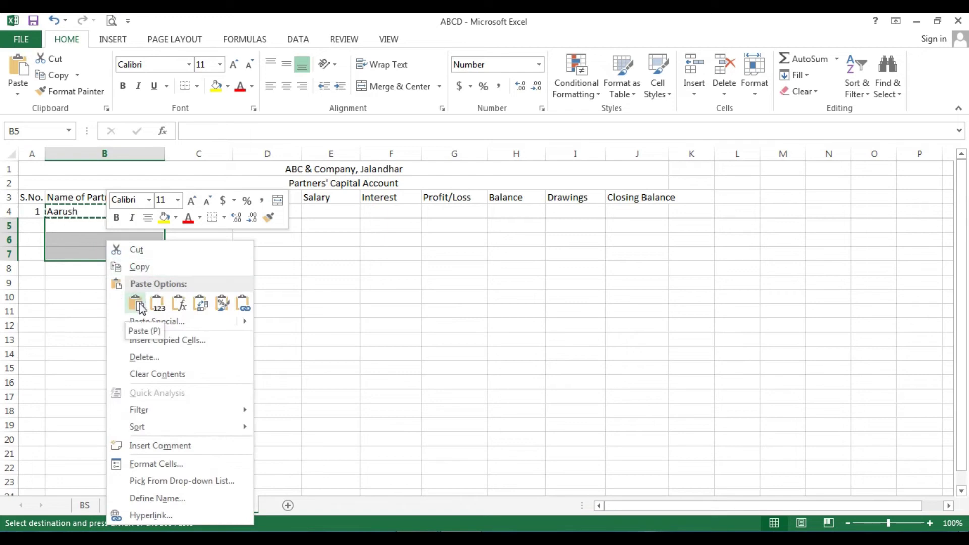
left_click(137, 305)
left_click(82, 309)
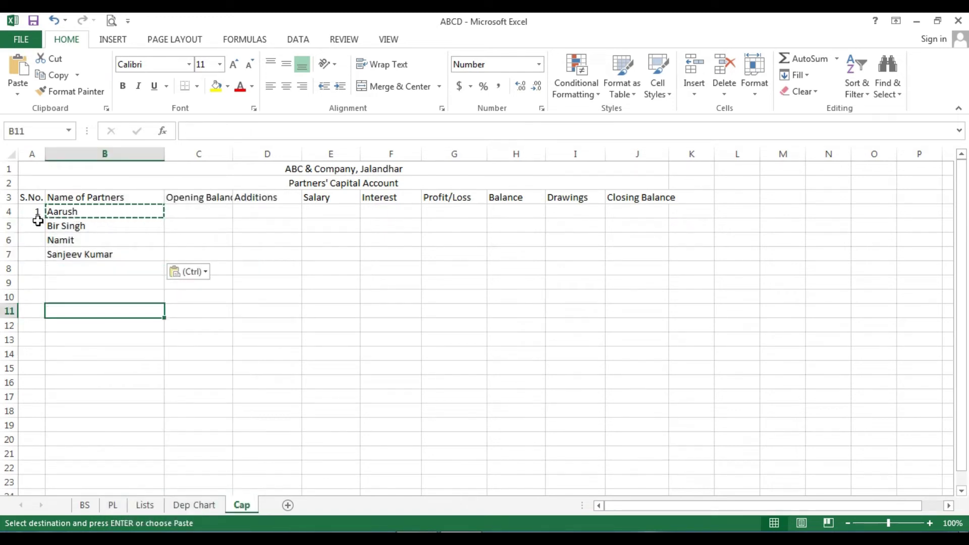
Step: Center the contents of the S.No. column A
left_click(30, 154)
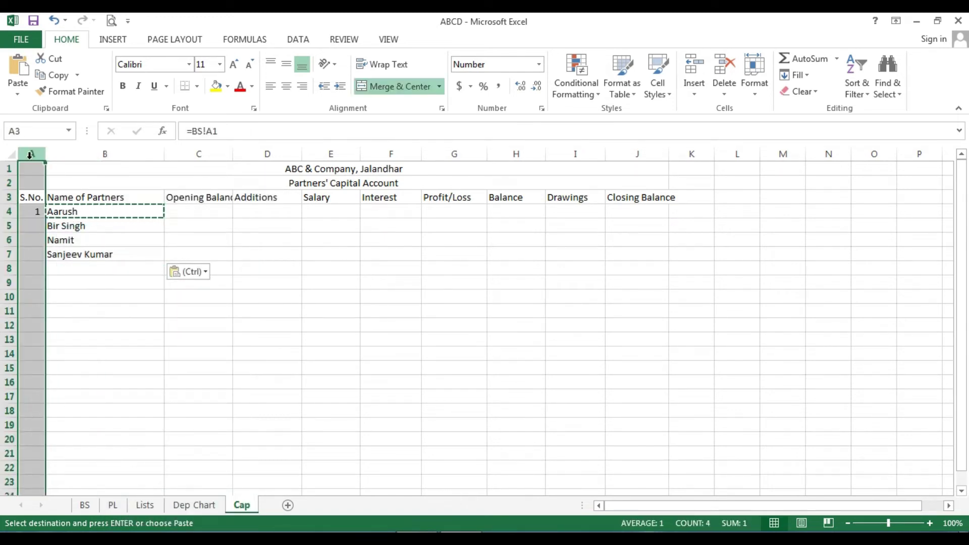
left_click(286, 86)
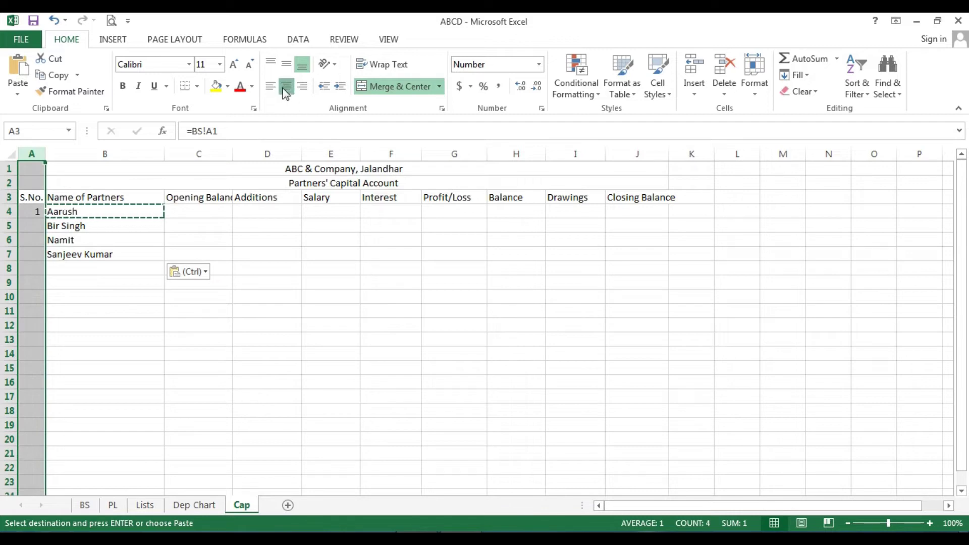
left_click(172, 325)
Step: Enter serial numbers 2, 3 and 4 in A5:A7 beside the remaining partners
left_click(44, 226)
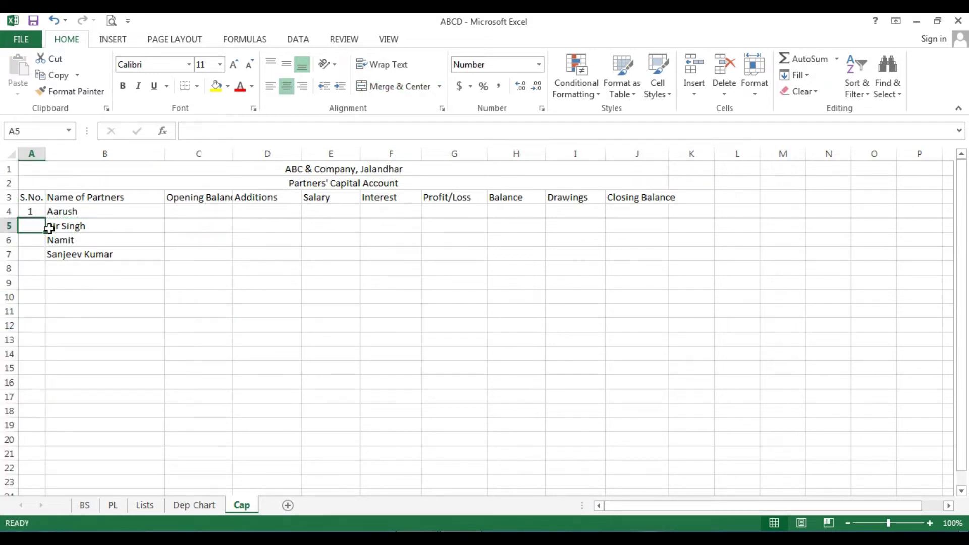
type("2")
key("Return")
type("3")
key("Return")
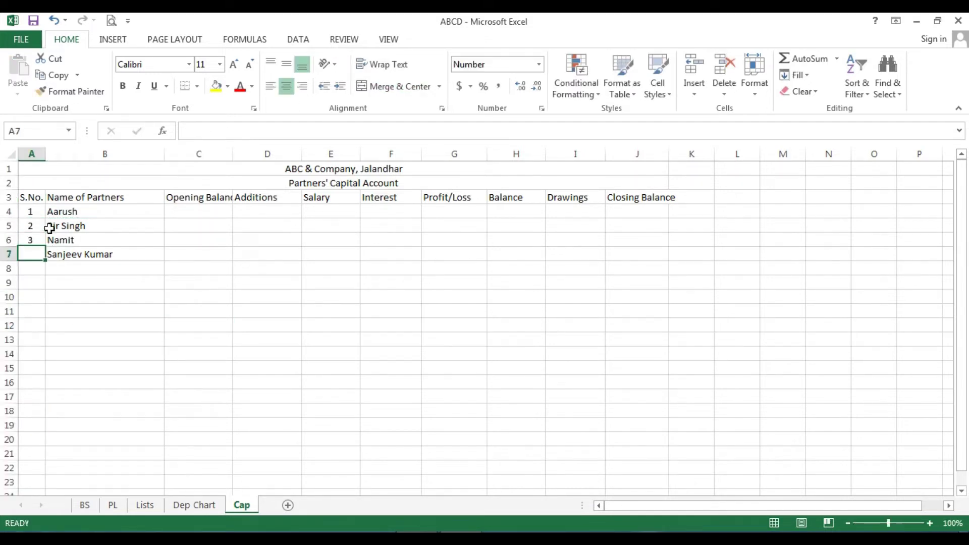
type("4")
key("Return")
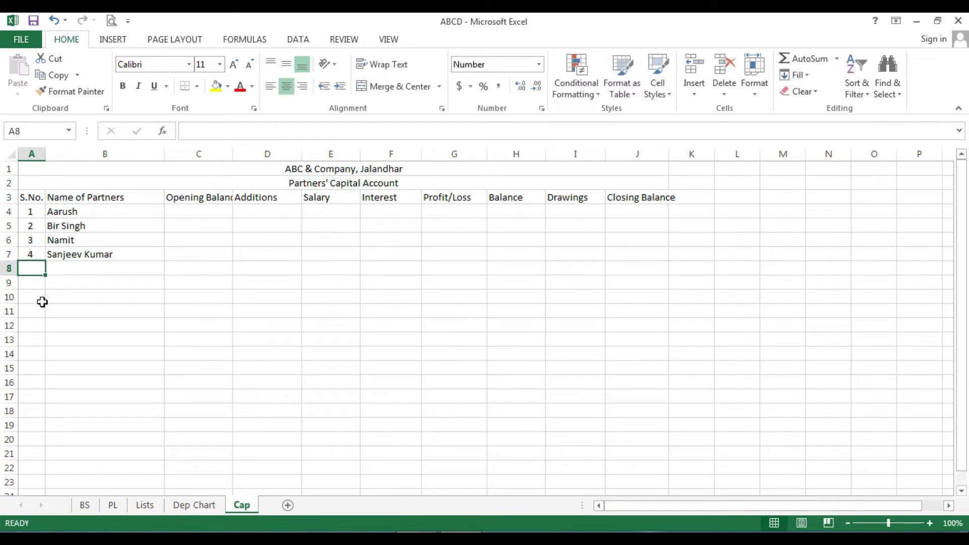
Step: Add a bottom border and a top border to A8:J8 below the last partner
left_click(58, 267)
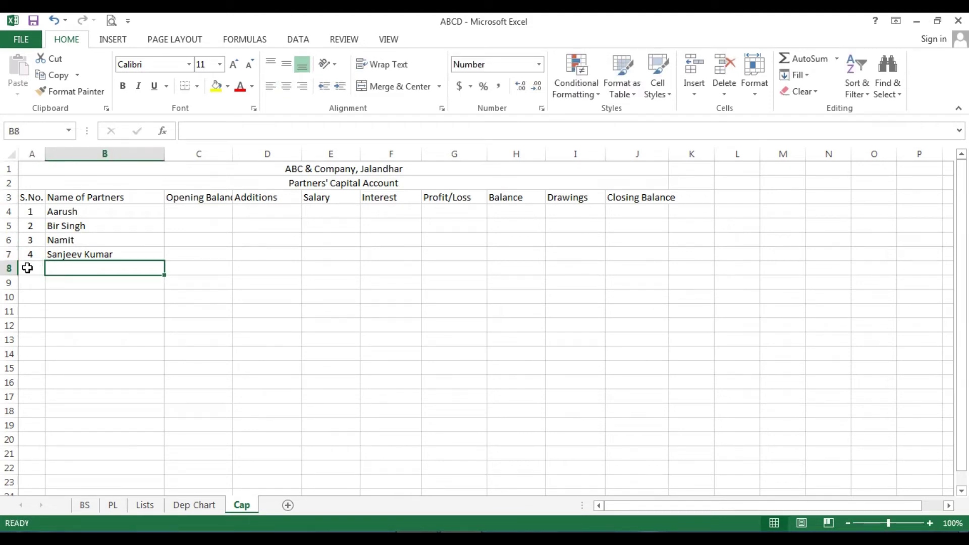
left_click_drag(27, 268, 659, 267)
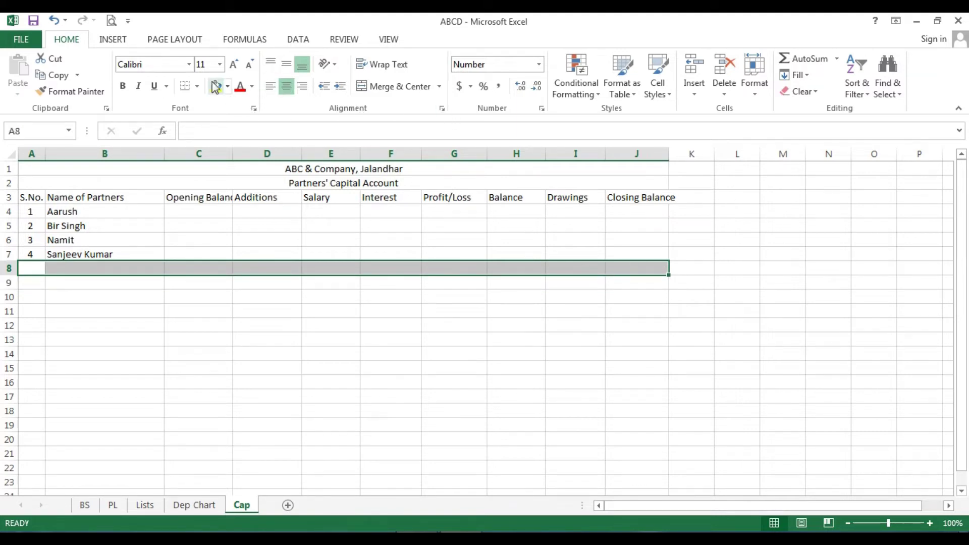
left_click(197, 86)
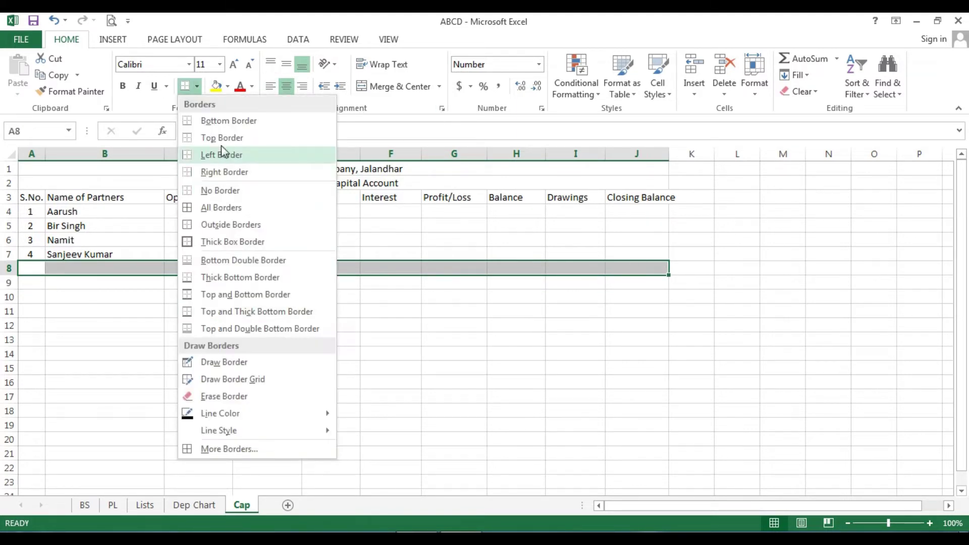
left_click(229, 121)
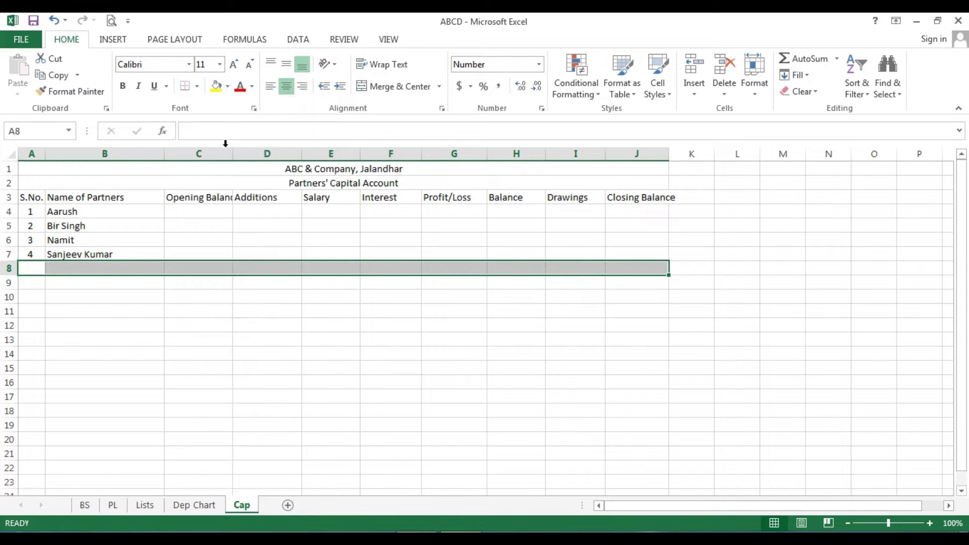
left_click(197, 86)
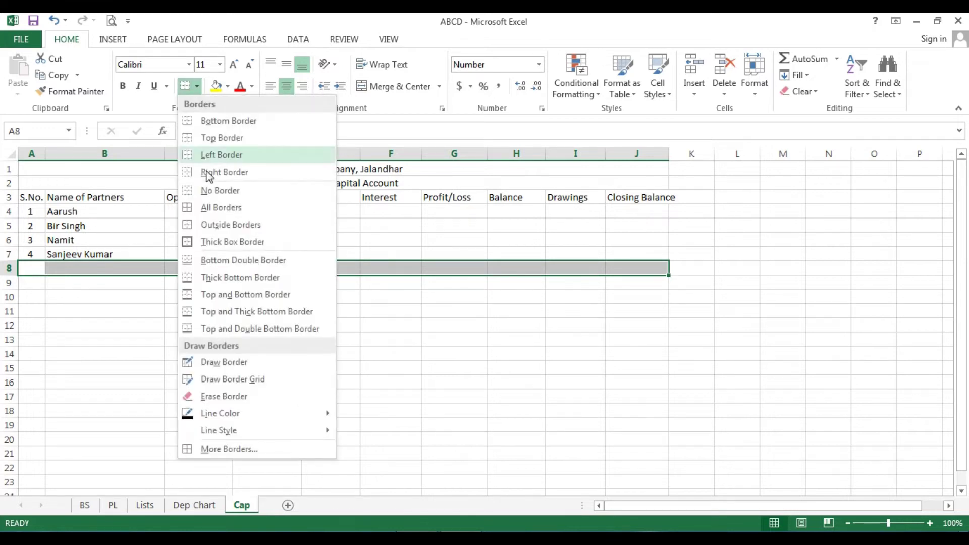
left_click(225, 137)
left_click(257, 337)
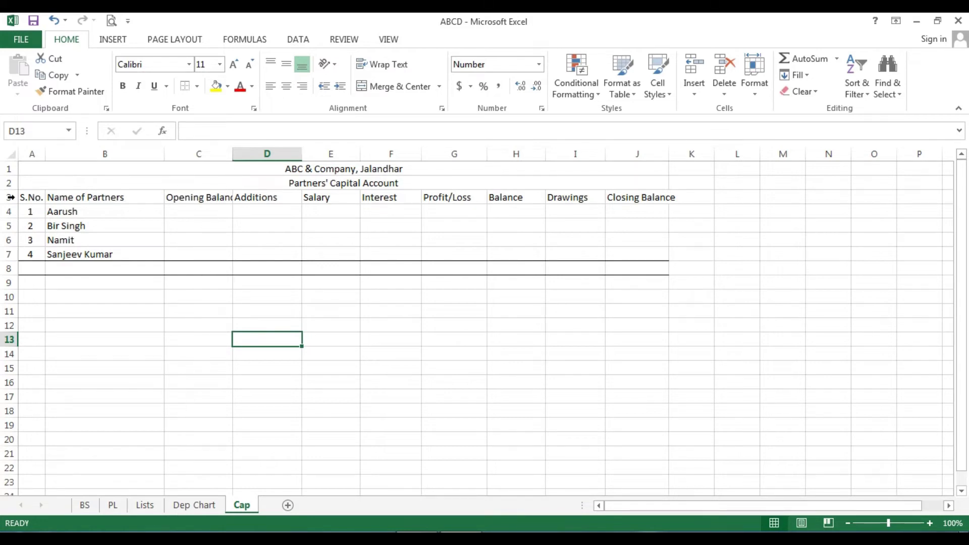
Step: Set the font size of the company name in row 1 and the Partners' Capital Account title in row 2 to 14
left_click(169, 168)
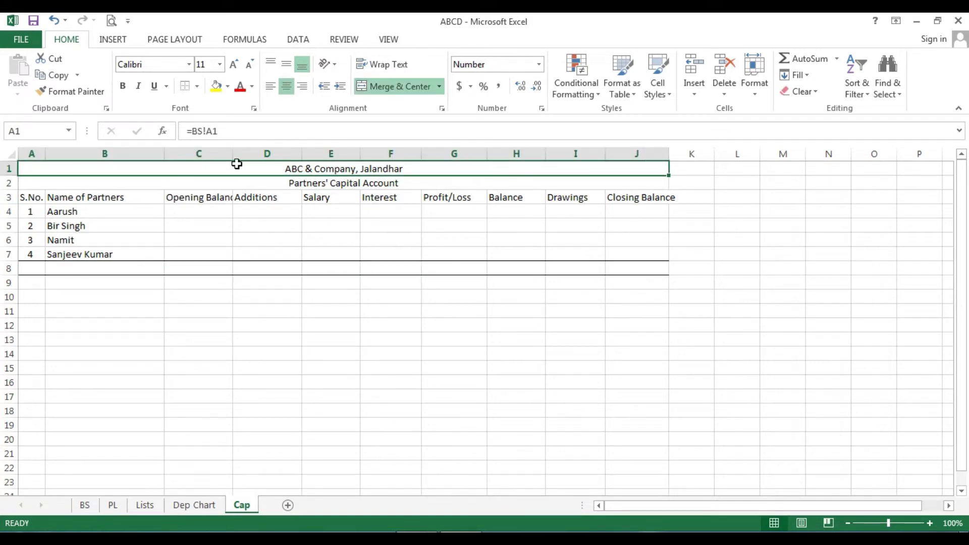
left_click(220, 65)
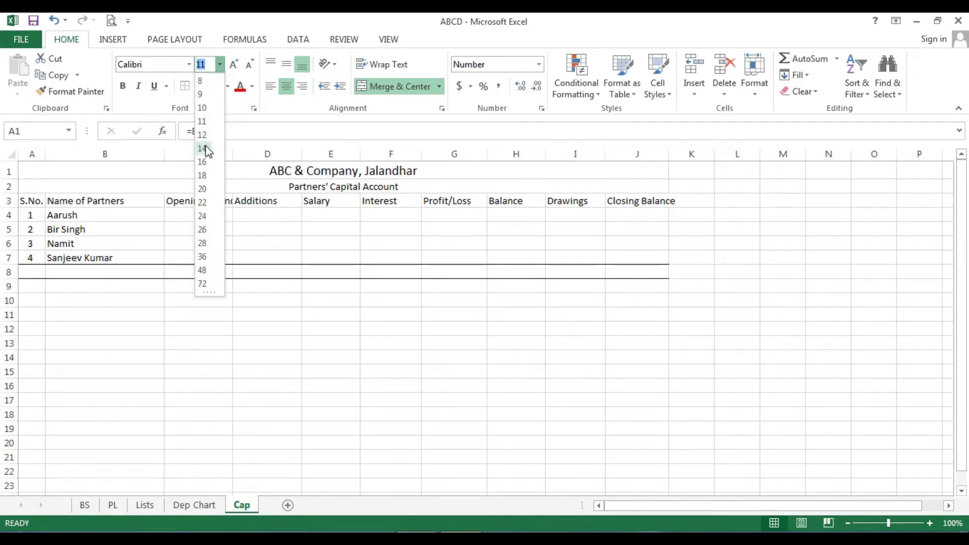
left_click(207, 148)
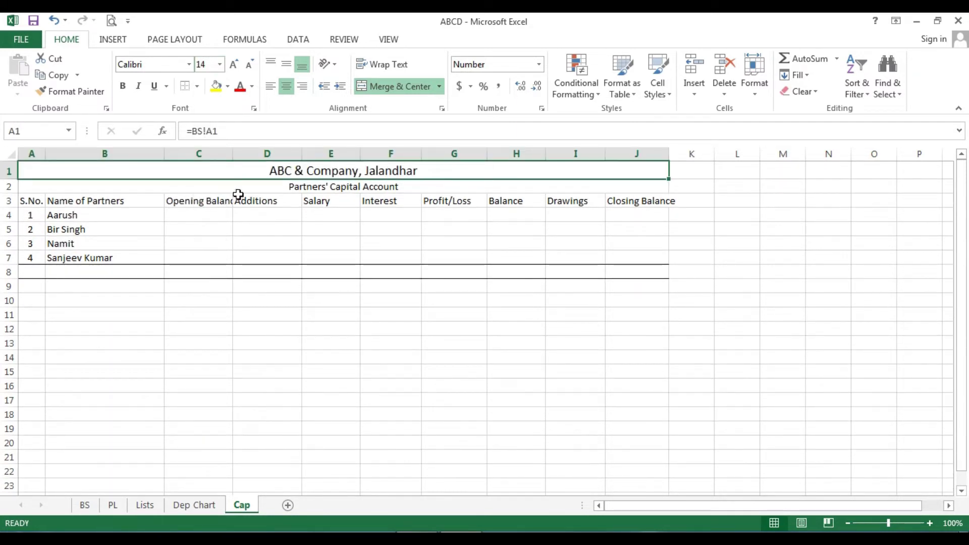
left_click(9, 186)
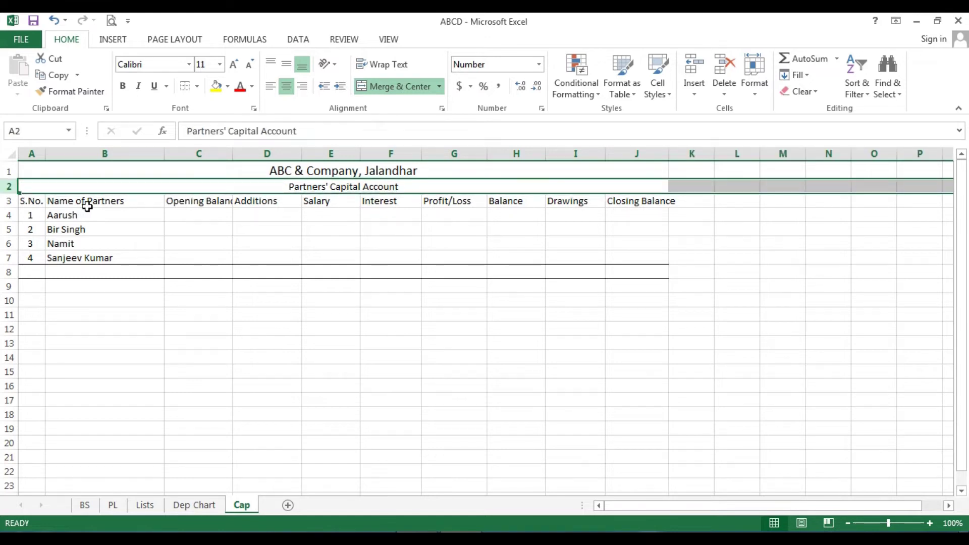
left_click(219, 64)
left_click(204, 148)
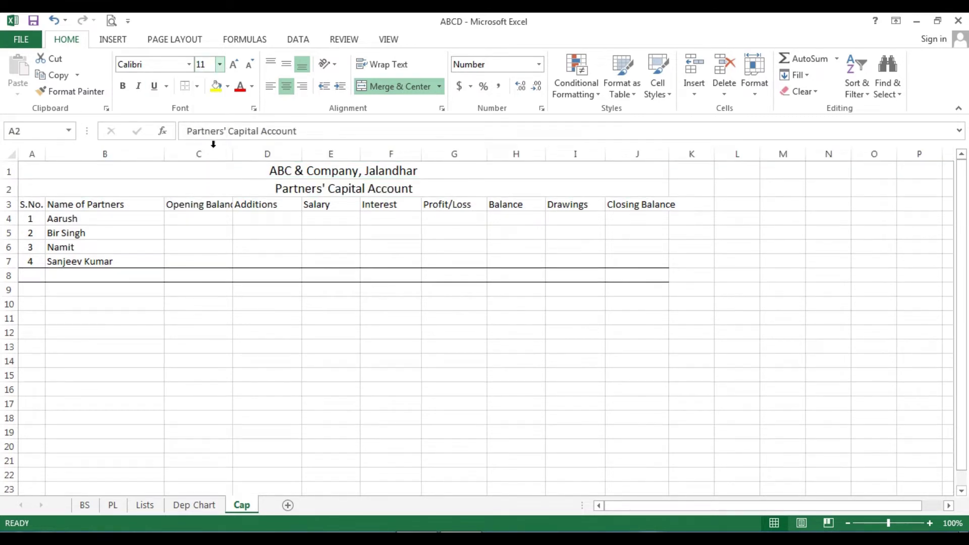
Step: Extend the title in A2 to read "Partners' Capital Account as on 31.03.2020"
left_click(402, 191)
key("F2")
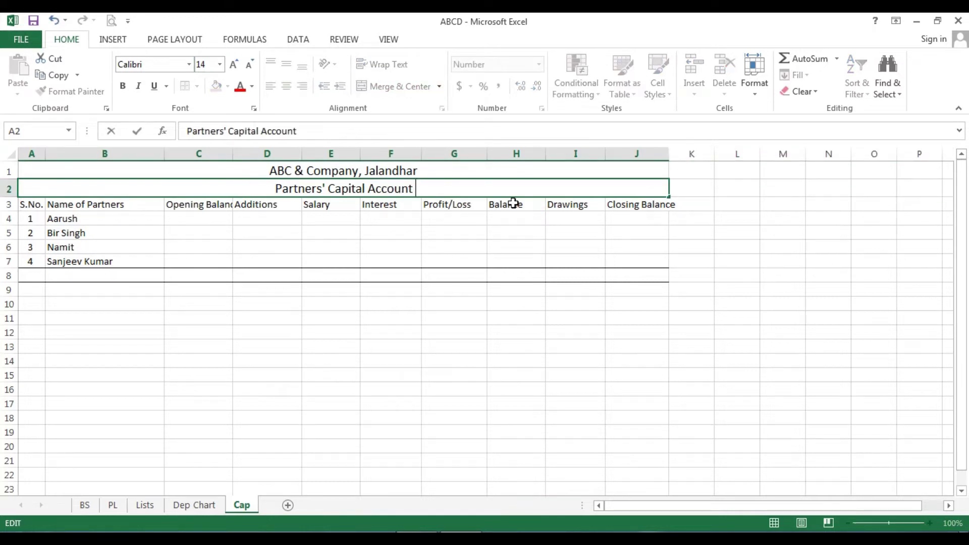
type("as on 31.03.2020")
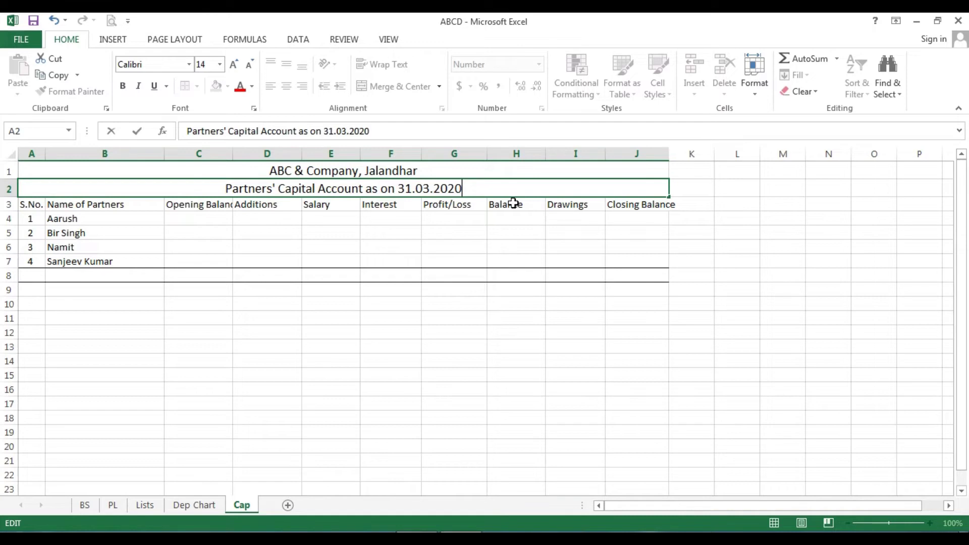
key("Return")
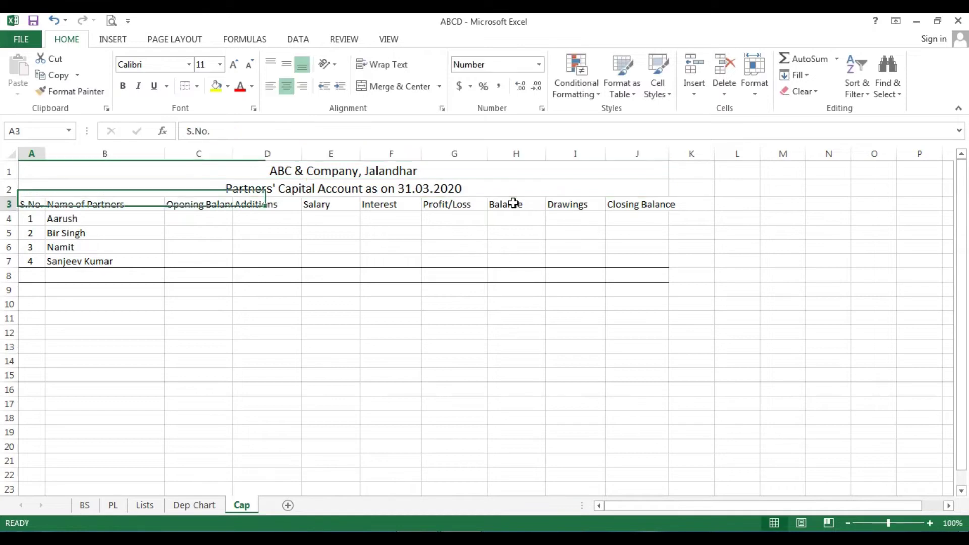
Step: Set the font size of the column headings in row 3 to 12
left_click(10, 201)
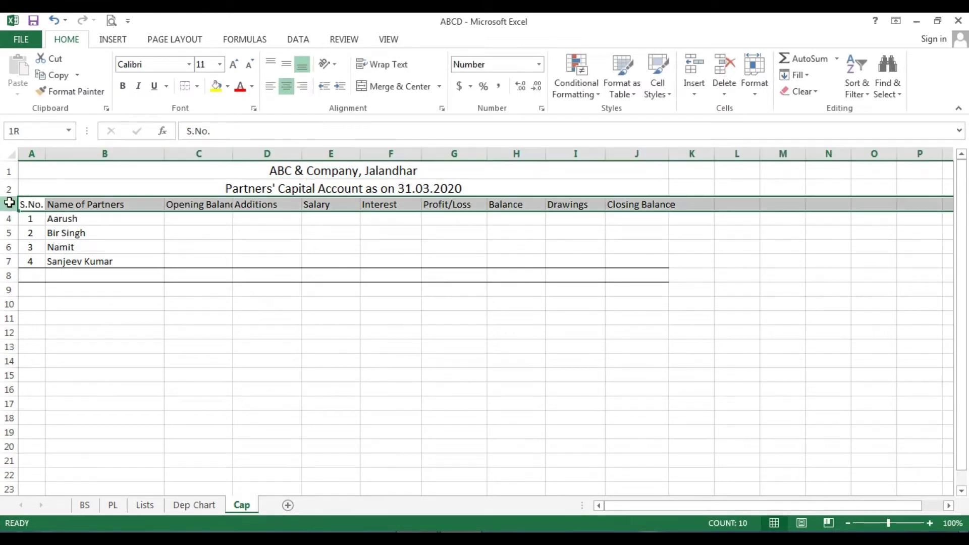
left_click(219, 65)
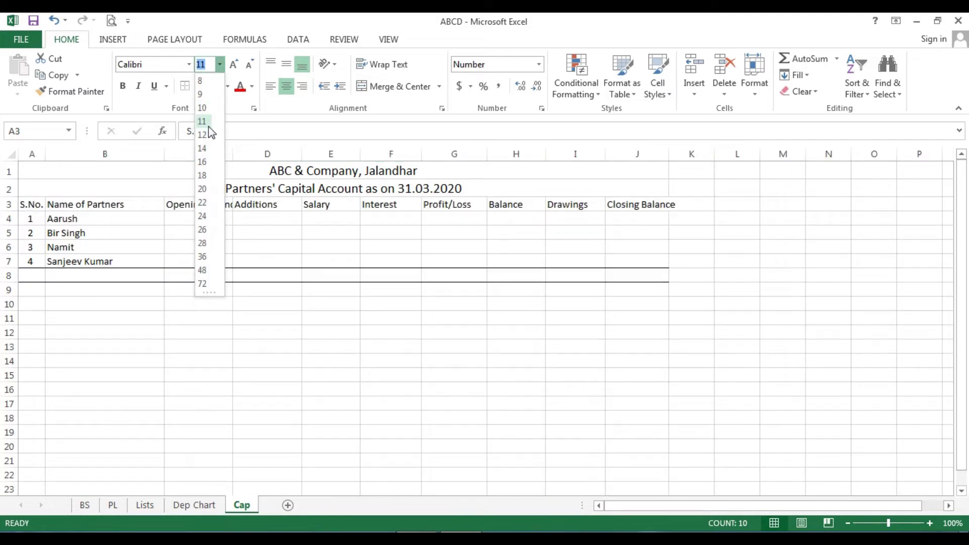
left_click(208, 135)
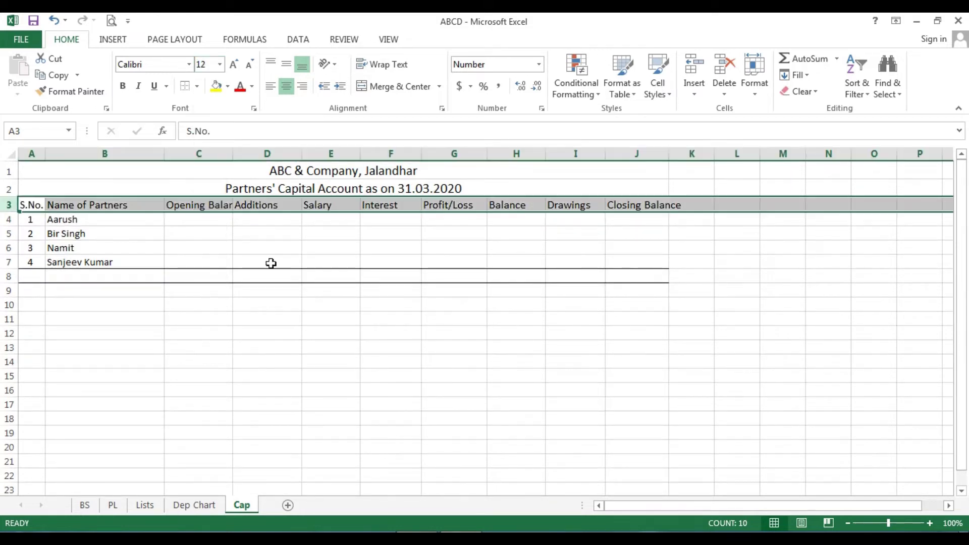
left_click(268, 303)
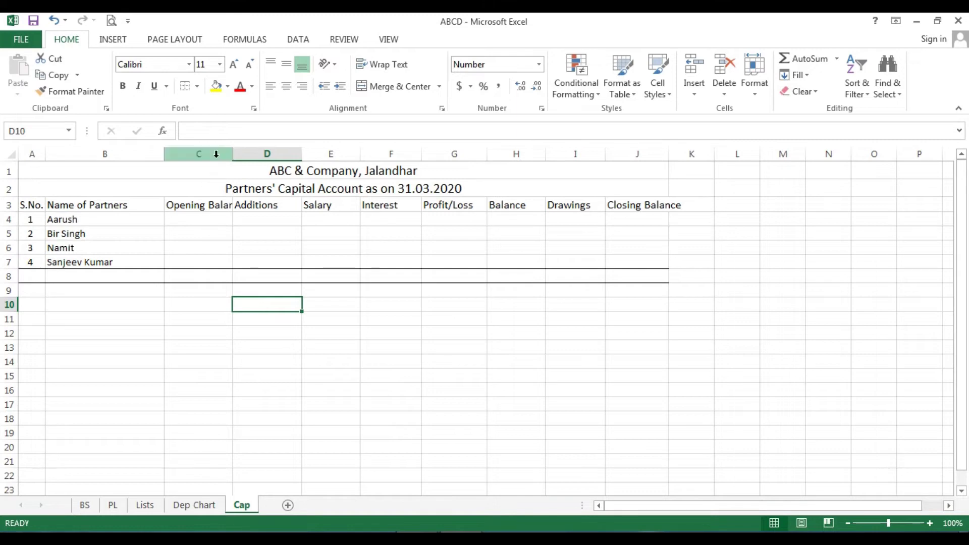
Step: Set the Opening Balance heading in C3 to Justify horizontal alignment and Top vertical alignment
left_click(188, 204)
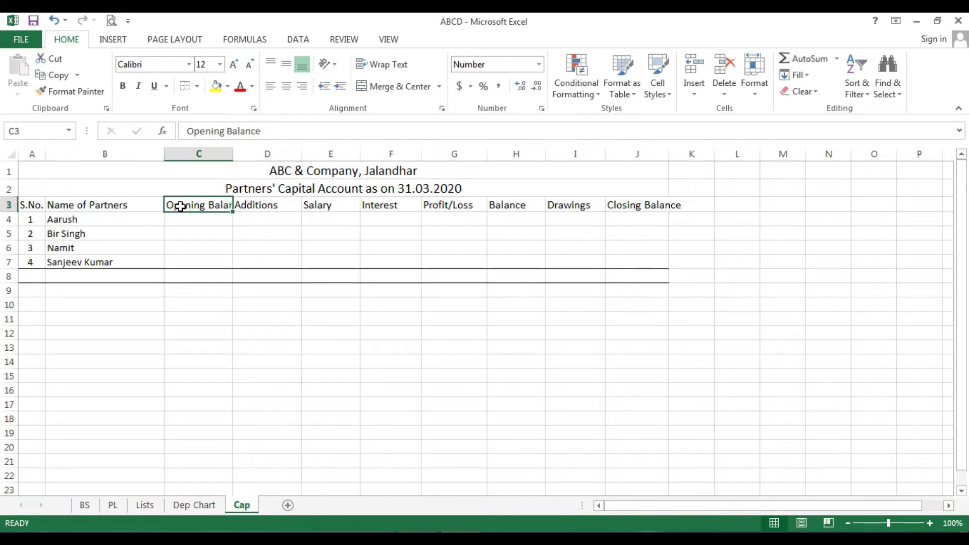
right_click(180, 207)
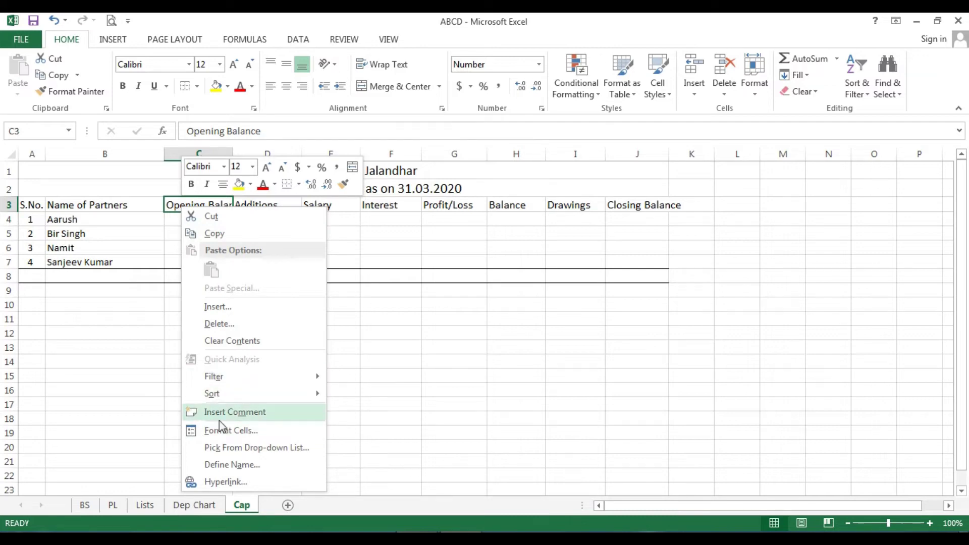
left_click(225, 432)
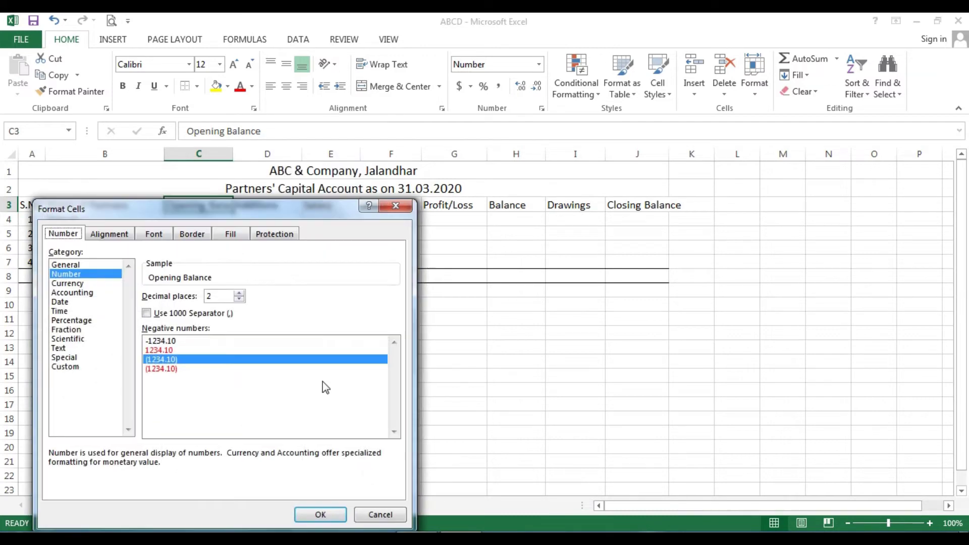
left_click(110, 235)
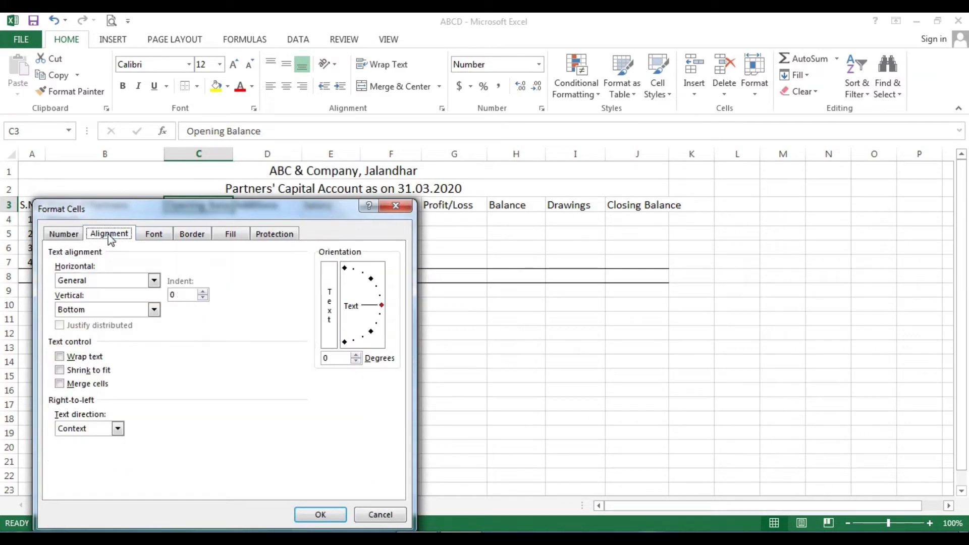
left_click(154, 281)
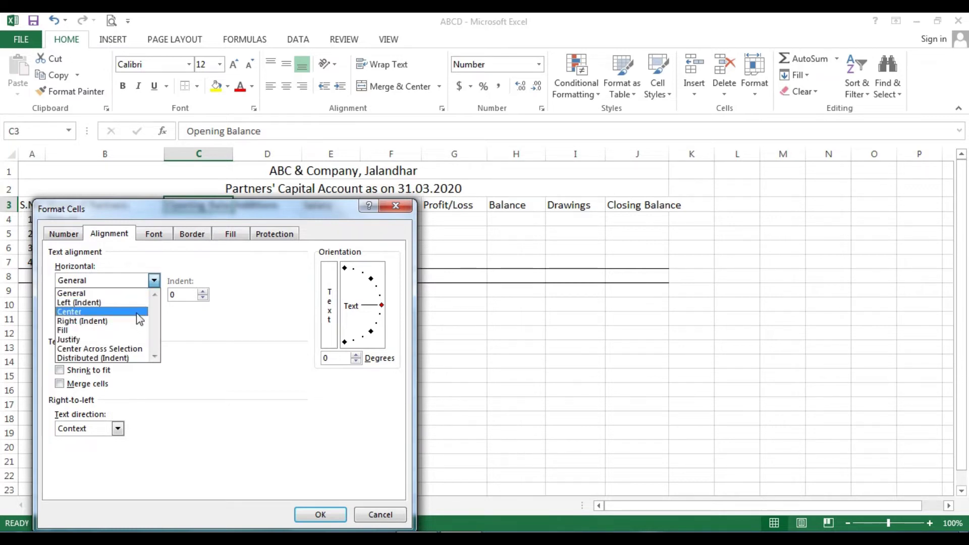
left_click(136, 339)
left_click(154, 309)
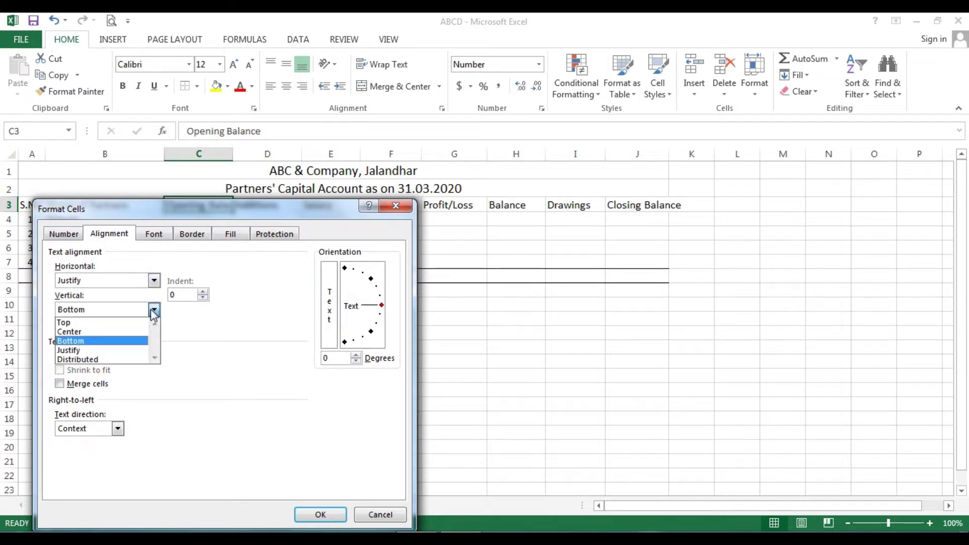
left_click(134, 323)
left_click(320, 514)
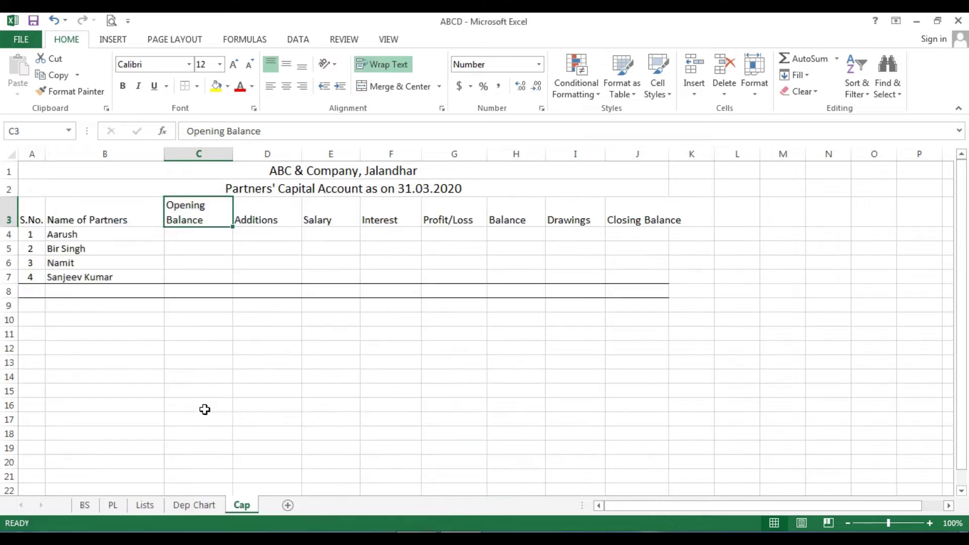
left_click(208, 392)
Step: Copy the Opening Balance heading in C3 with its formatting and paste it over the headings in A3:B3
left_click(203, 218)
right_click(203, 217)
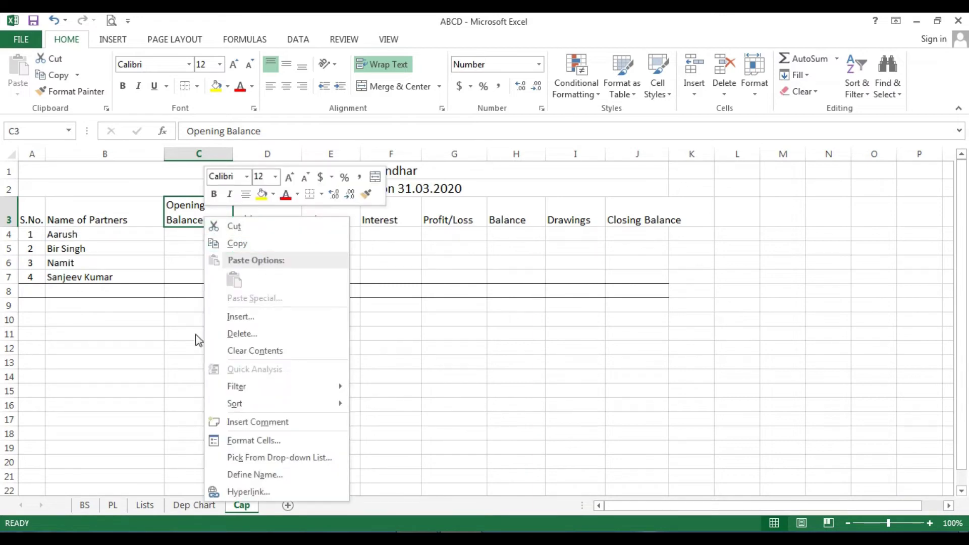
left_click(237, 244)
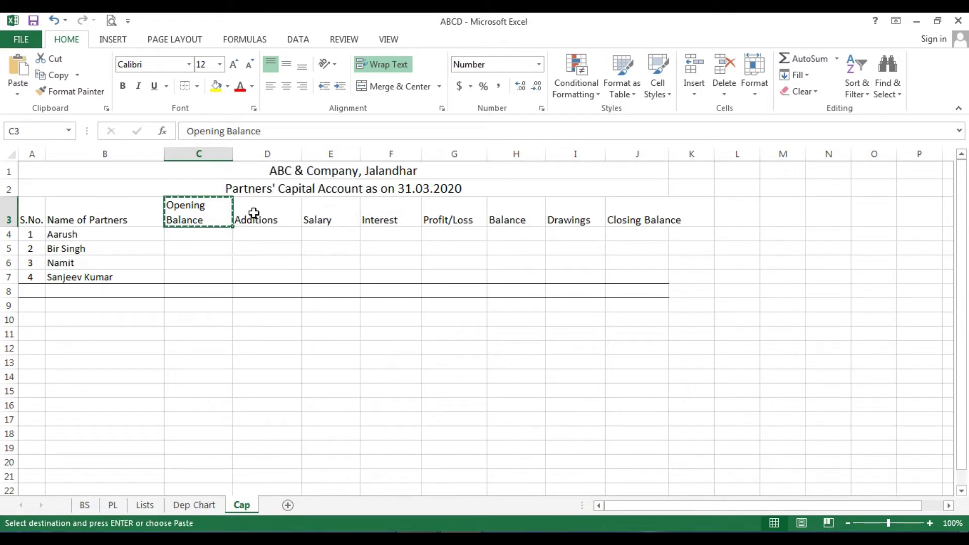
left_click_drag(254, 213, 633, 217)
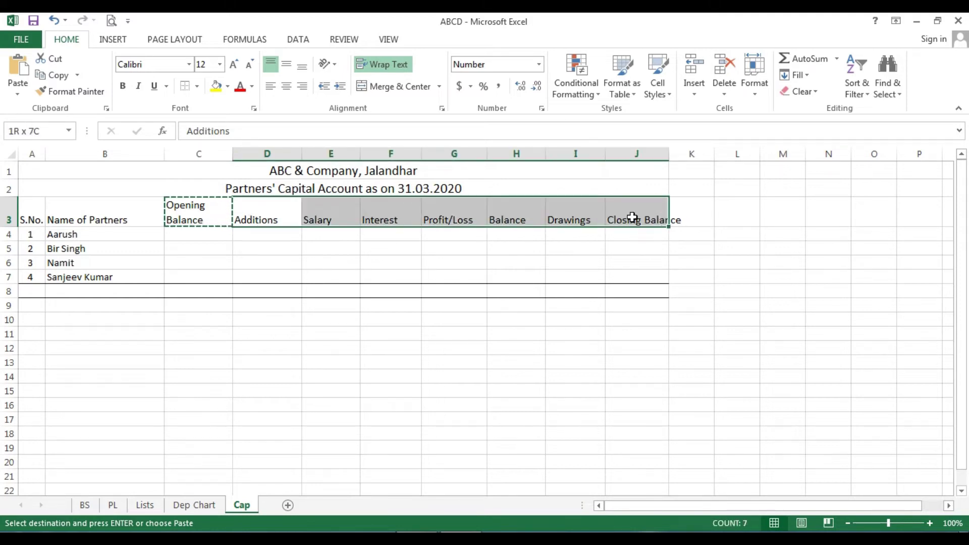
left_click(616, 224)
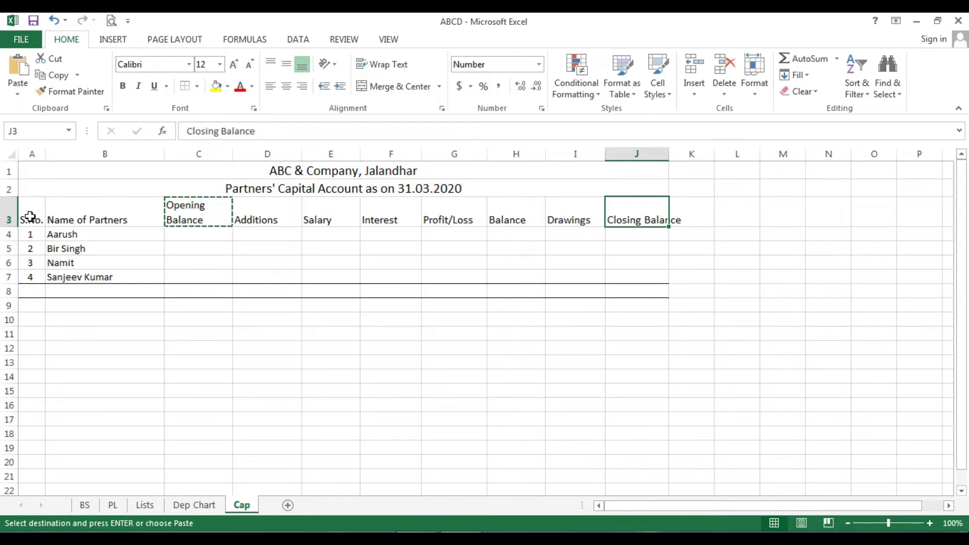
left_click_drag(30, 217, 101, 220)
right_click(110, 220)
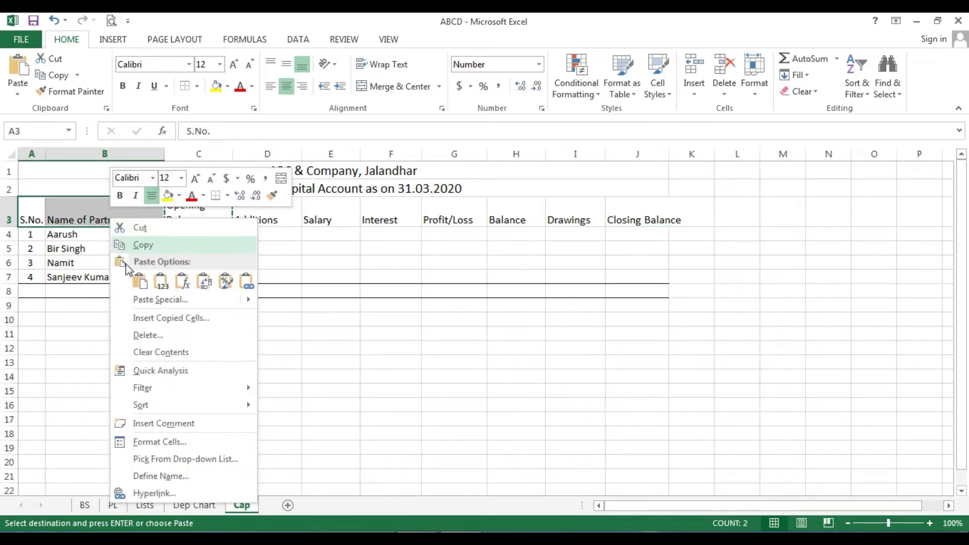
left_click(140, 281)
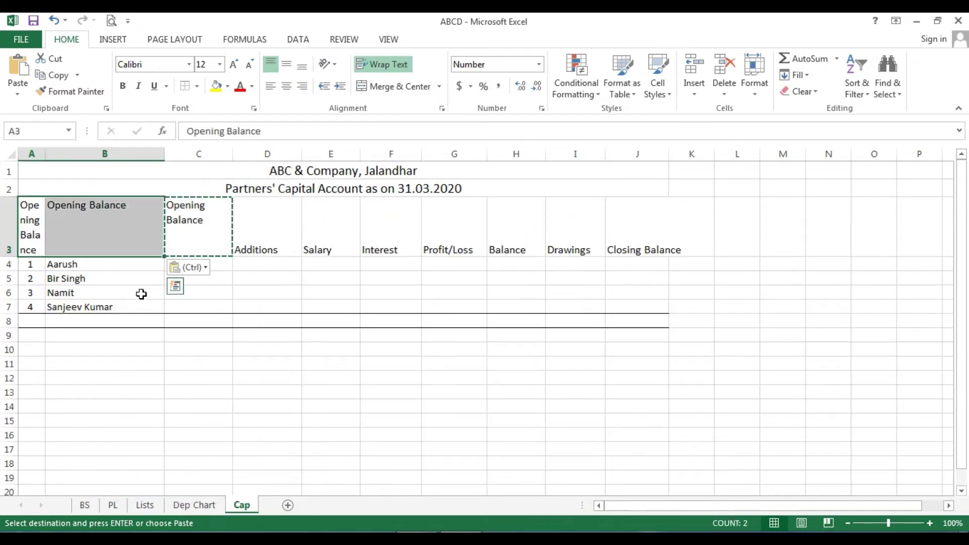
Step: Paste the copied Opening Balance heading with its formatting over the remaining headings in D3:J3
left_click(248, 335)
left_click_drag(260, 247, 642, 235)
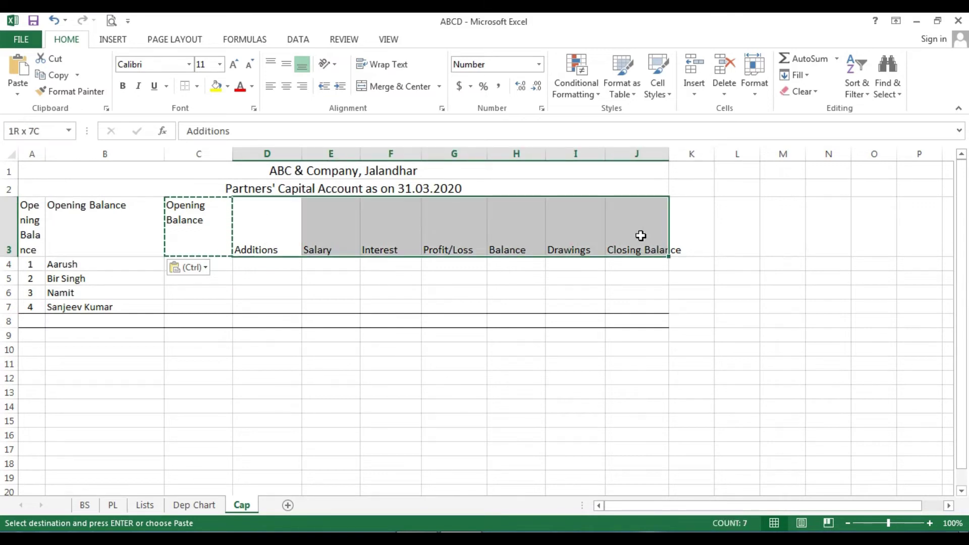
right_click(641, 236)
left_click(625, 298)
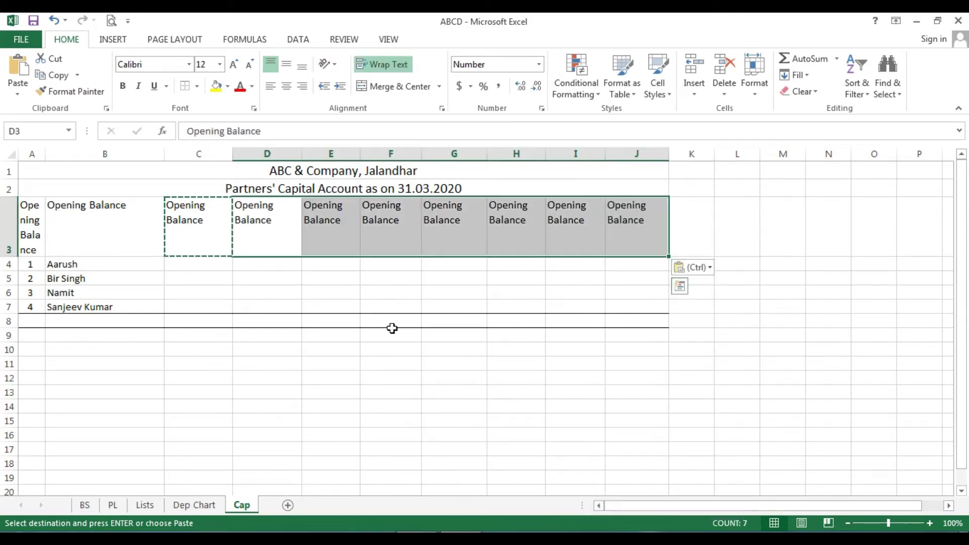
left_click(262, 329)
Step: Enter the headings "S.No." in A3 and "Name of Partners" in B3
left_click(32, 225)
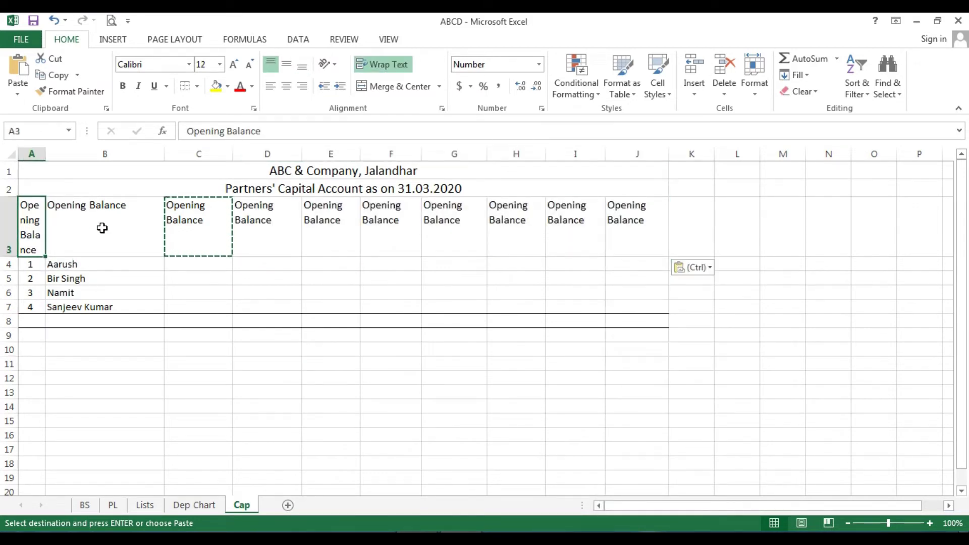
type("S.No.")
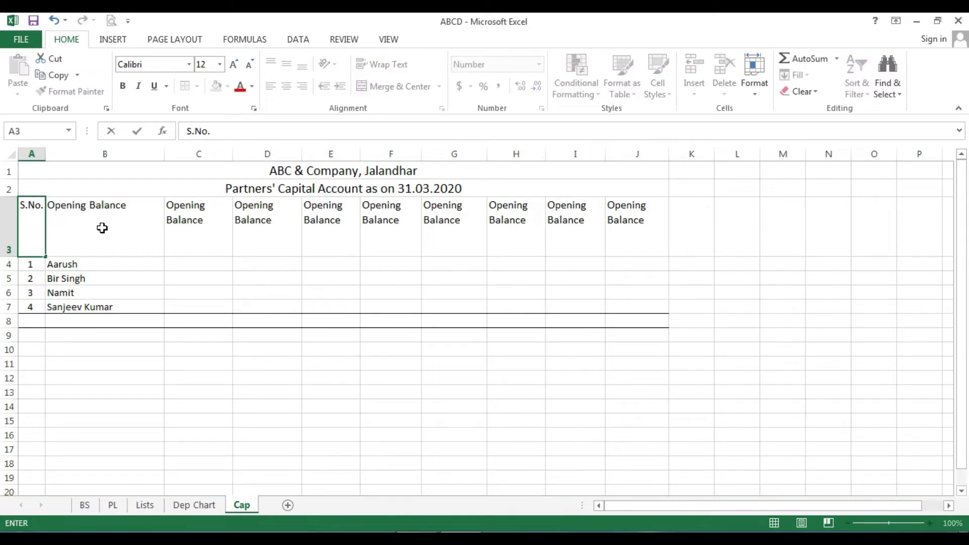
left_click(102, 228)
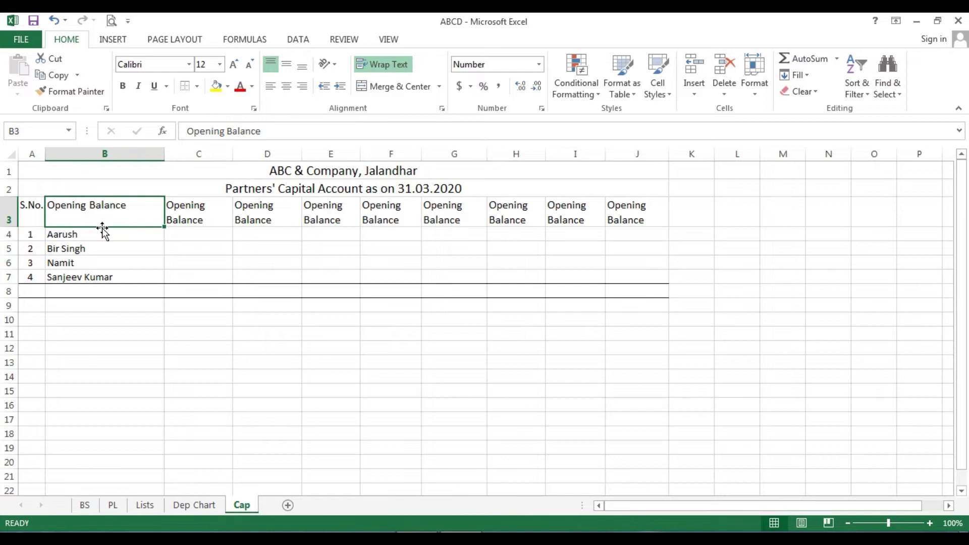
key("Right")
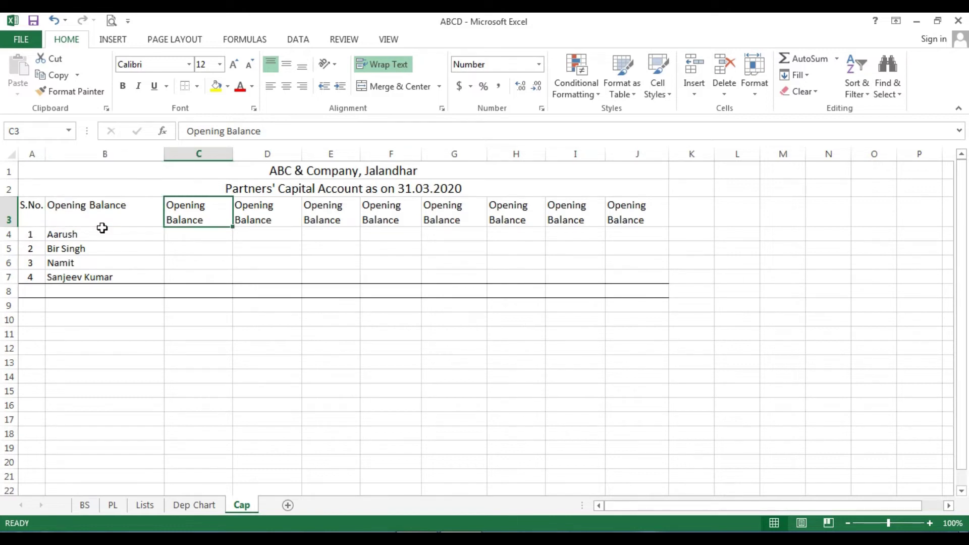
key("Left")
type("Name o")
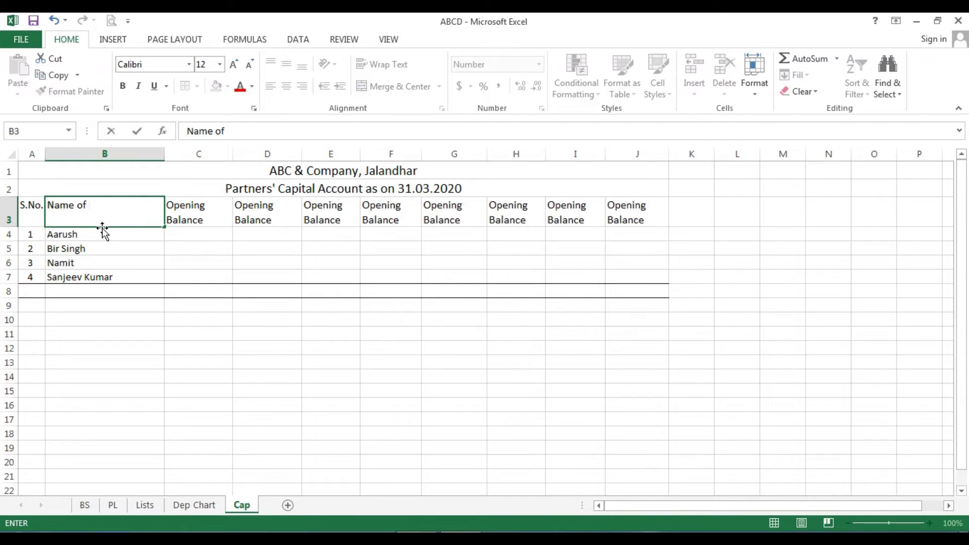
type("f Partners")
key("Tab")
Step: Enter the headings "Additions" in D3, "Salary" in E3 and "Interest" in F3
key("Right")
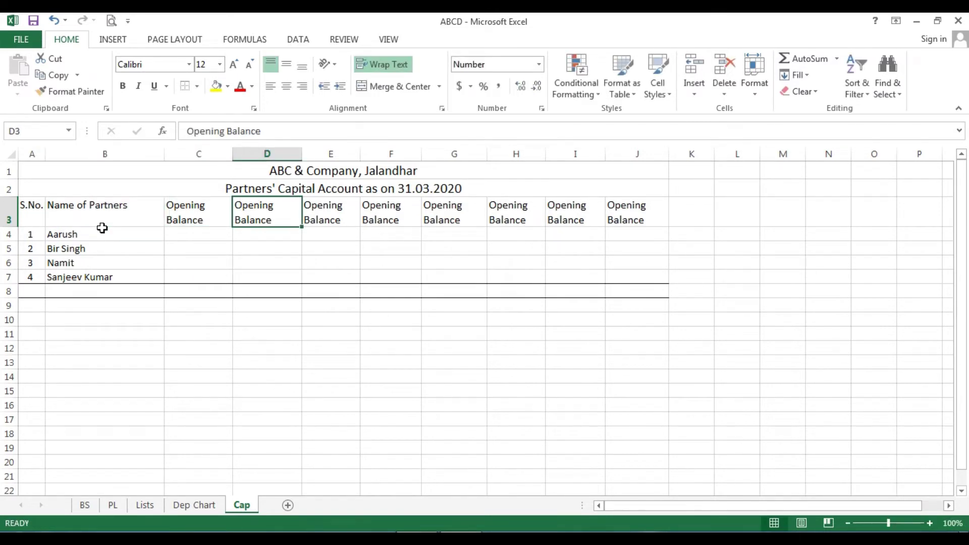
type("Additions")
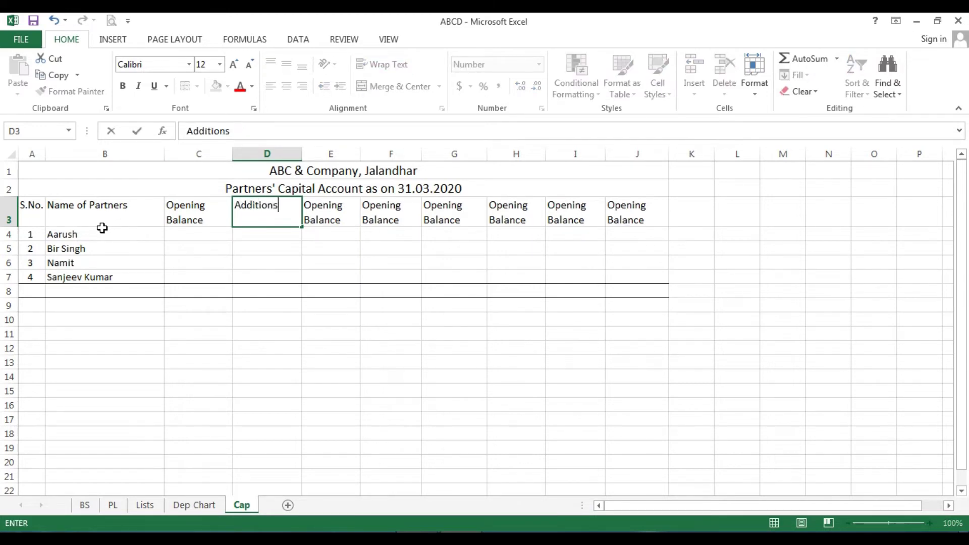
key("Tab")
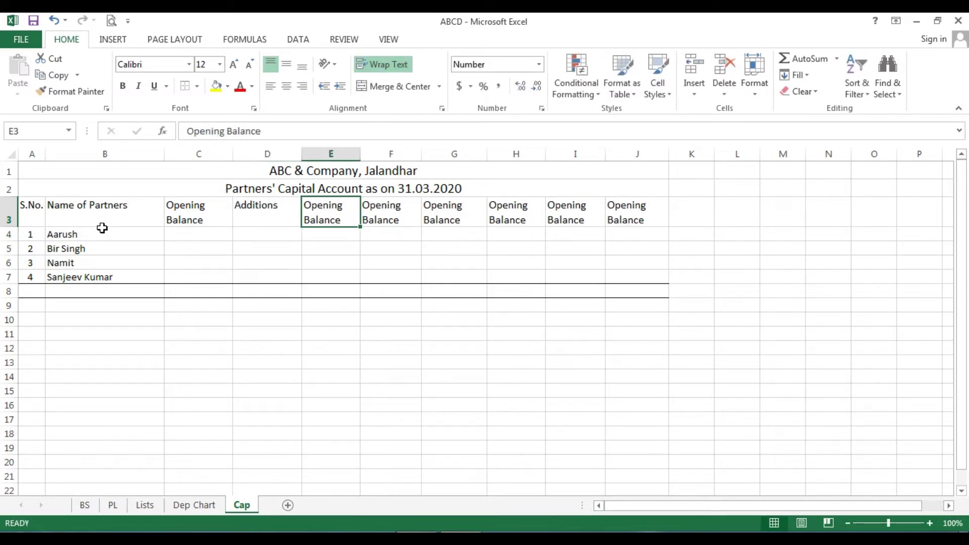
type("Salary")
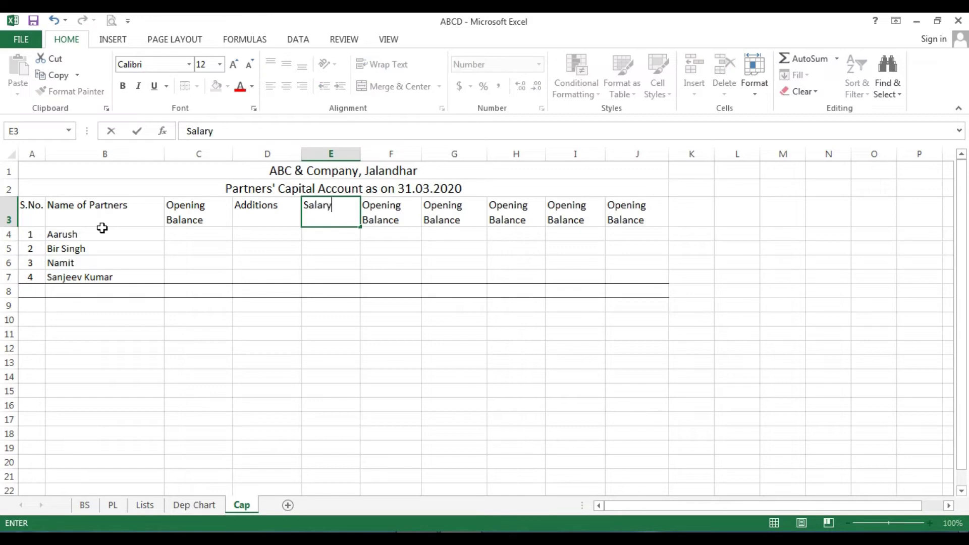
key("Tab")
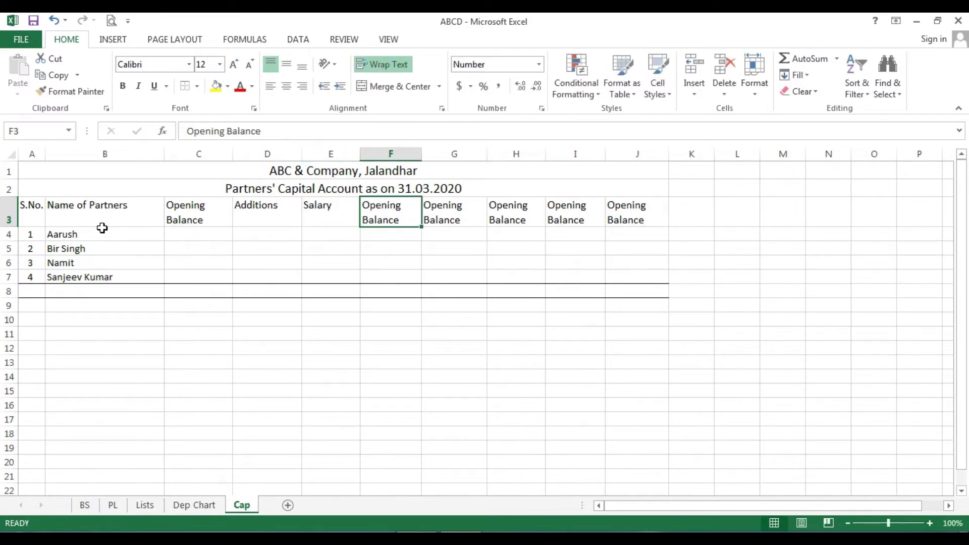
type("Interest")
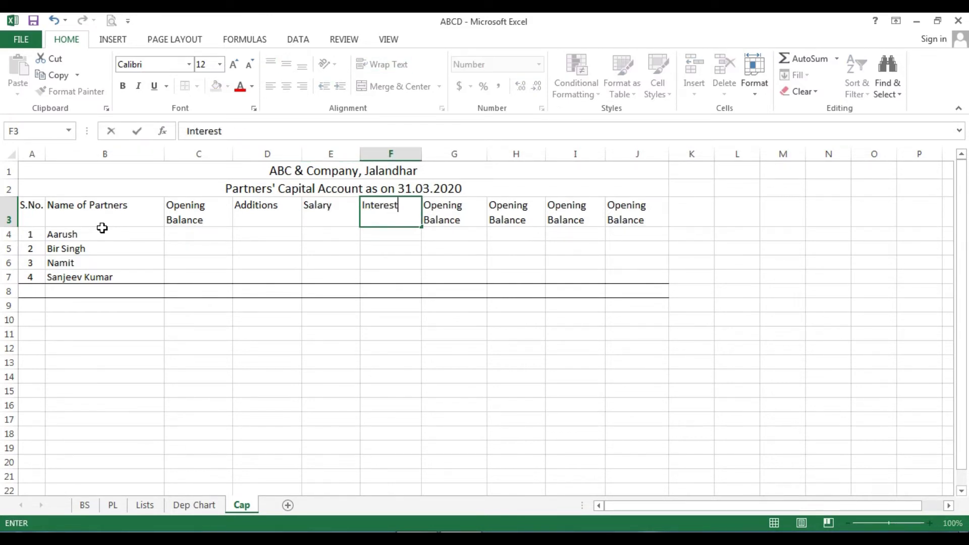
key("Tab")
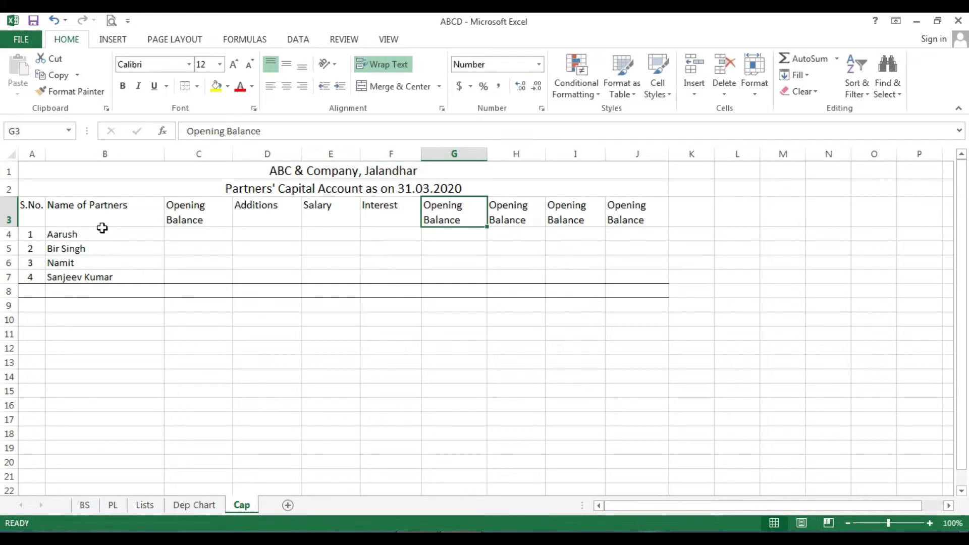
Step: Enter the headings "Profit/Loss Share" in G3 and "Balance" in H3
type("Profit/")
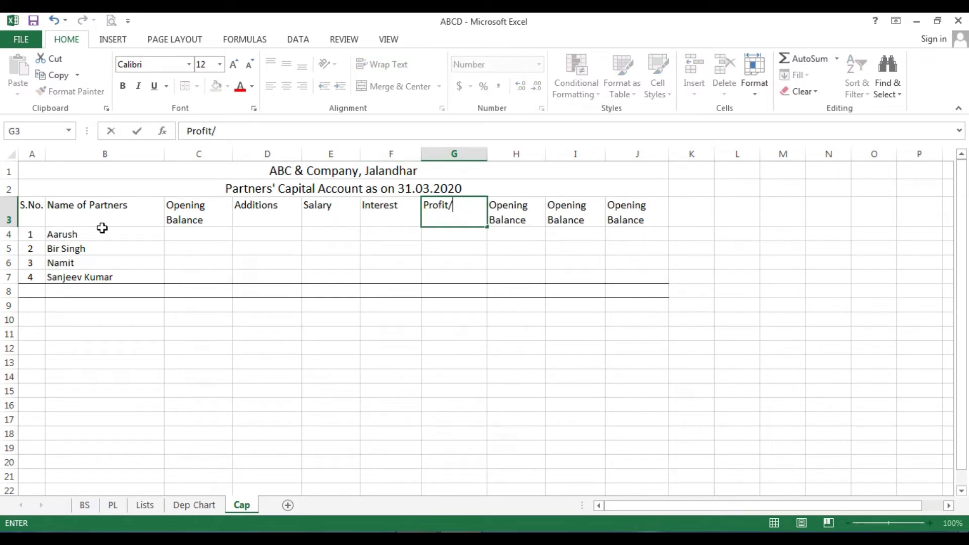
type("Loss Share")
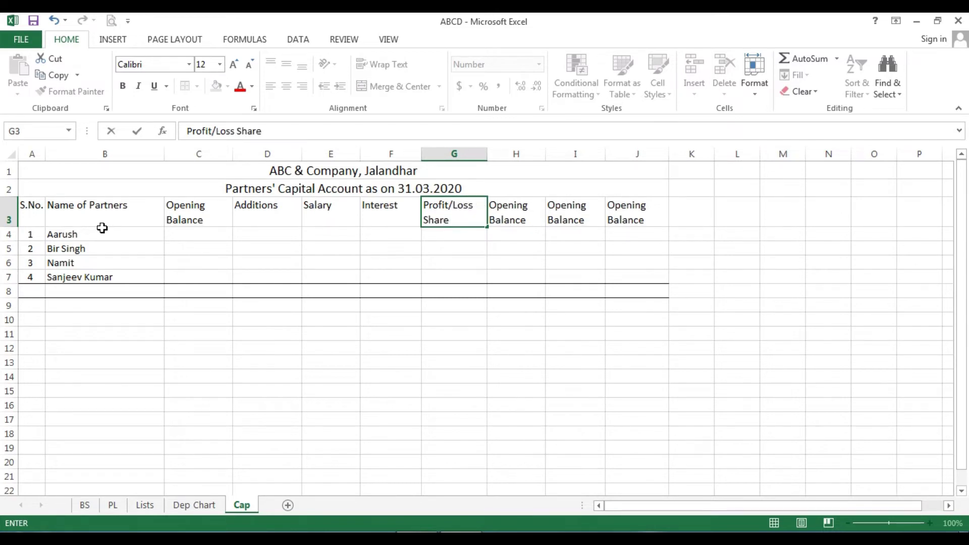
key("Tab")
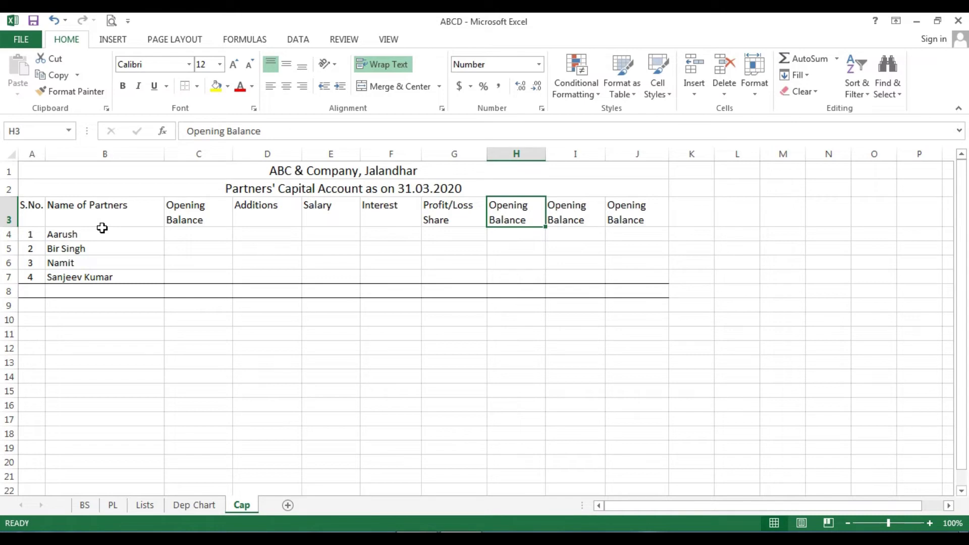
type("Balance")
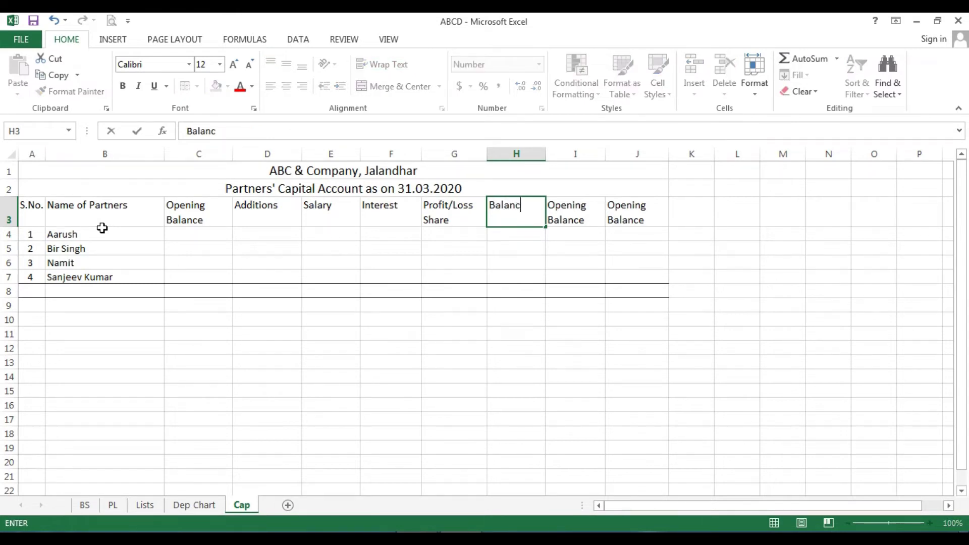
key("Tab")
Step: Enter the headings "Drawings" in I3 and "Closing Balance" in J3
type("Closing")
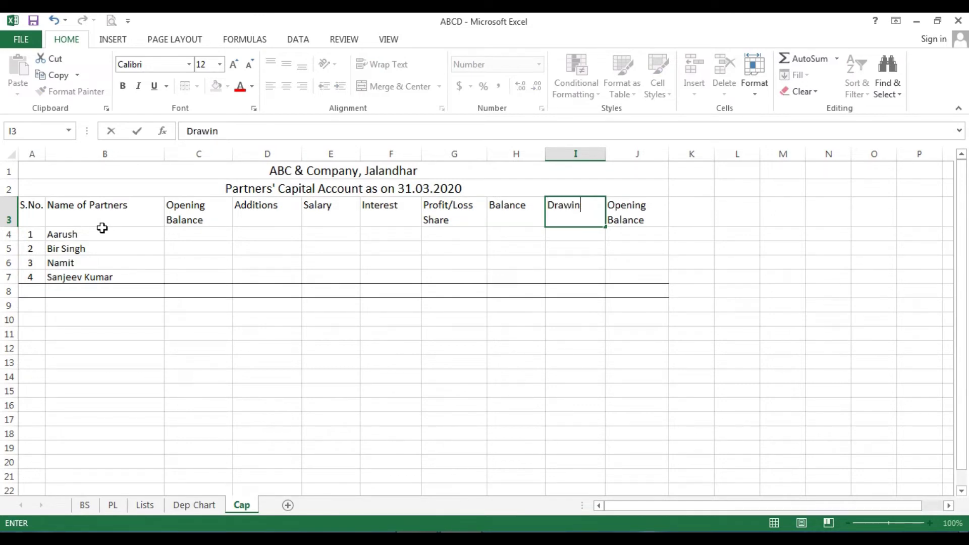
type("s")
key("Tab")
type("Cl")
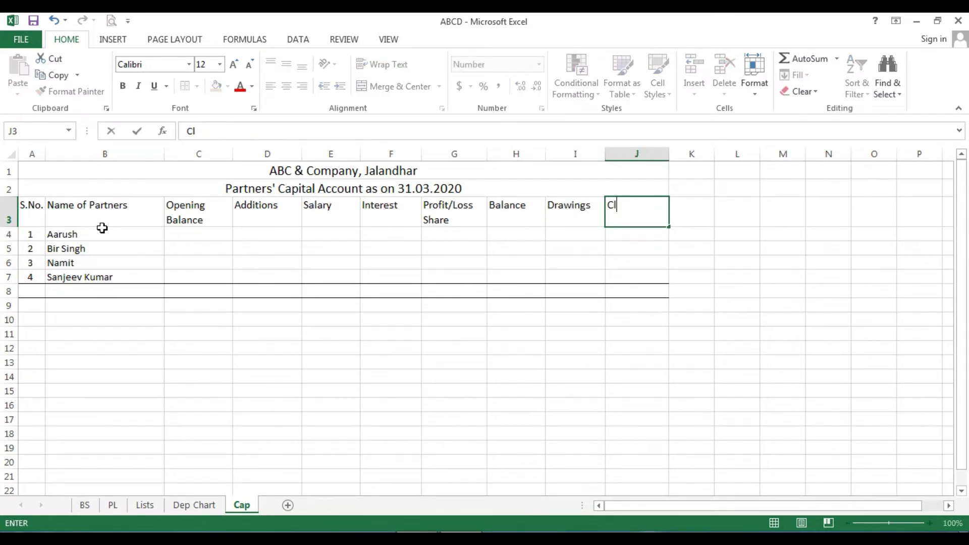
type("osing Bala")
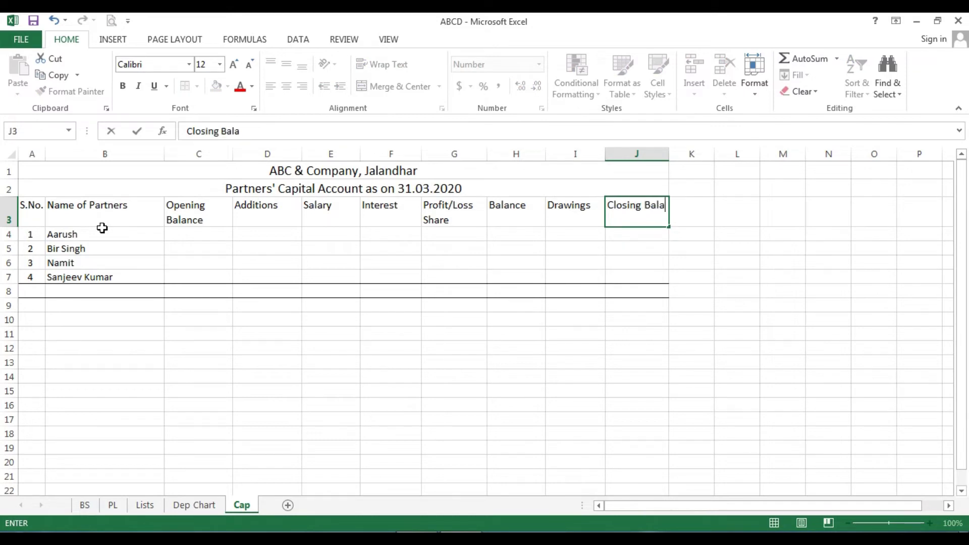
type("nce")
left_click(102, 229)
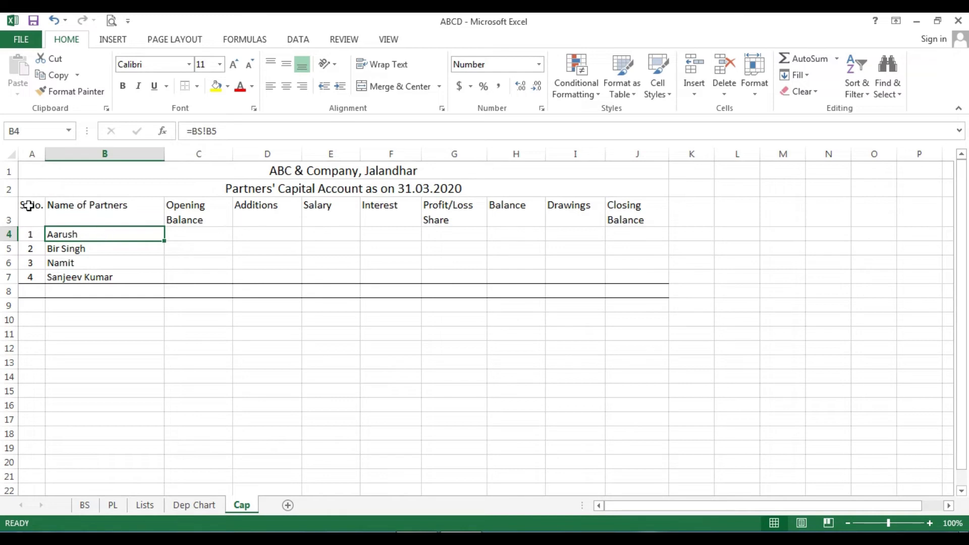
Step: Apply thin solid borders to all outer and inner edges of the capital account table in A3:J8
left_click_drag(29, 206, 625, 231)
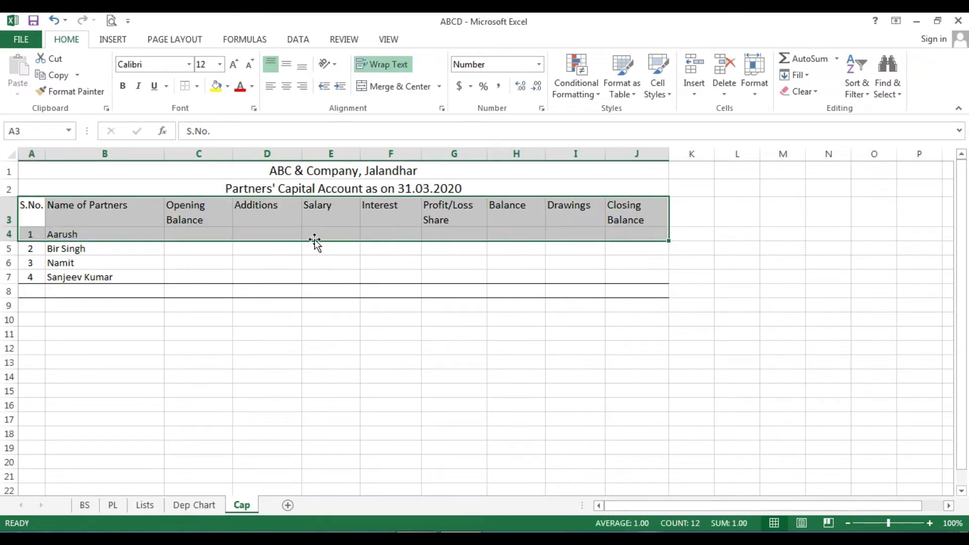
left_click(97, 389)
left_click_drag(31, 210, 613, 287)
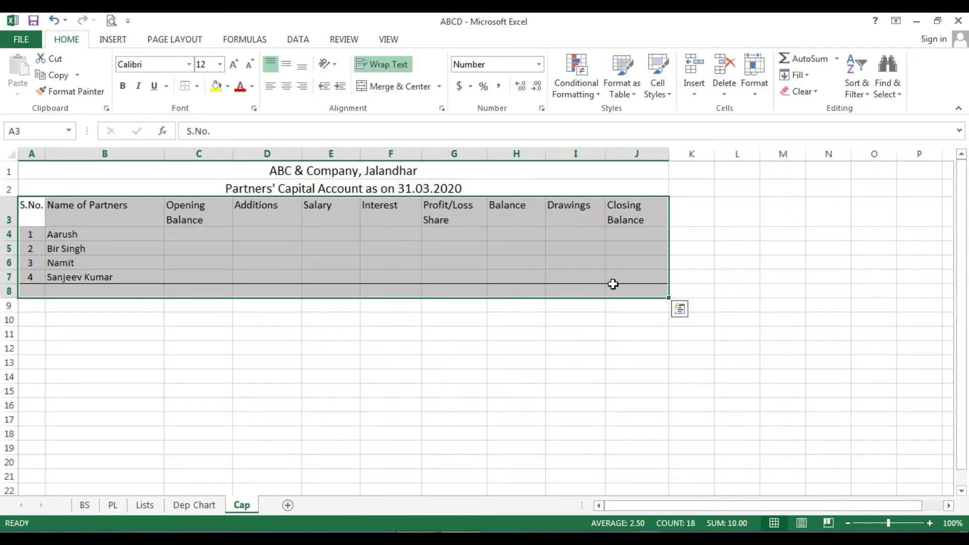
right_click(280, 241)
left_click(328, 467)
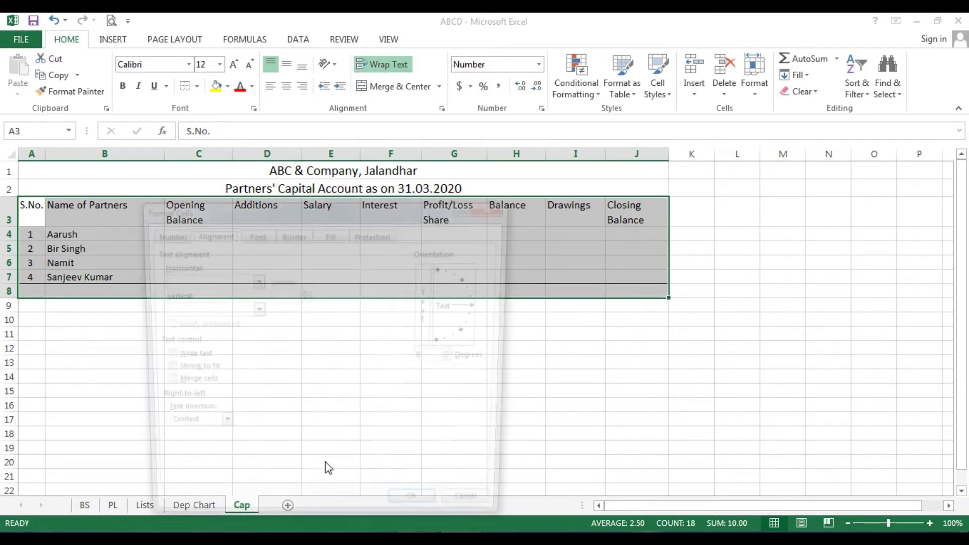
left_click(294, 234)
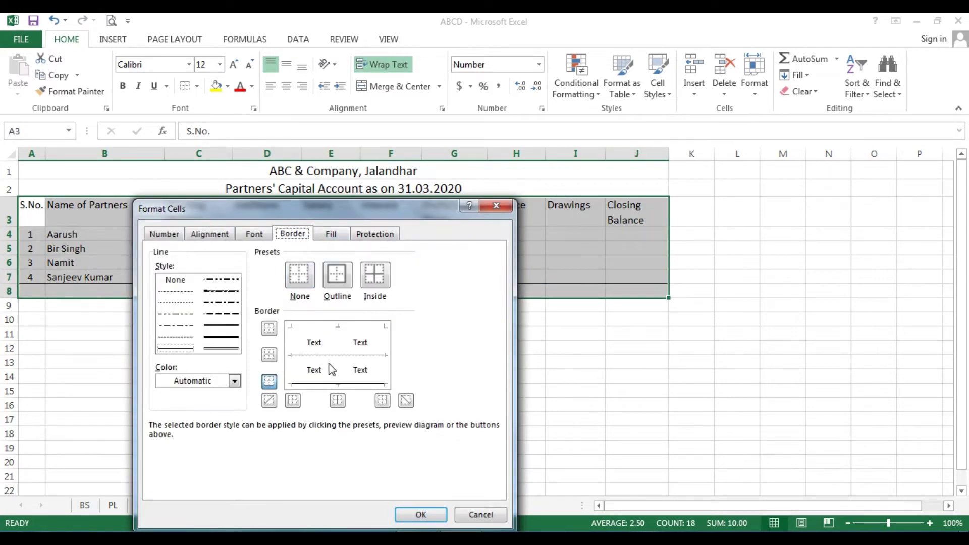
left_click(319, 331)
left_click(295, 344)
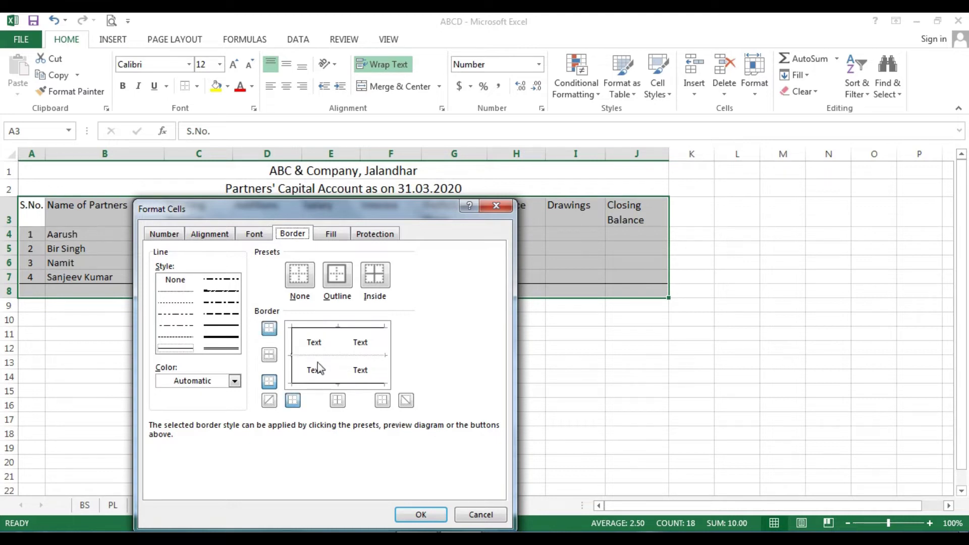
left_click(340, 348)
left_click(385, 348)
left_click(356, 355)
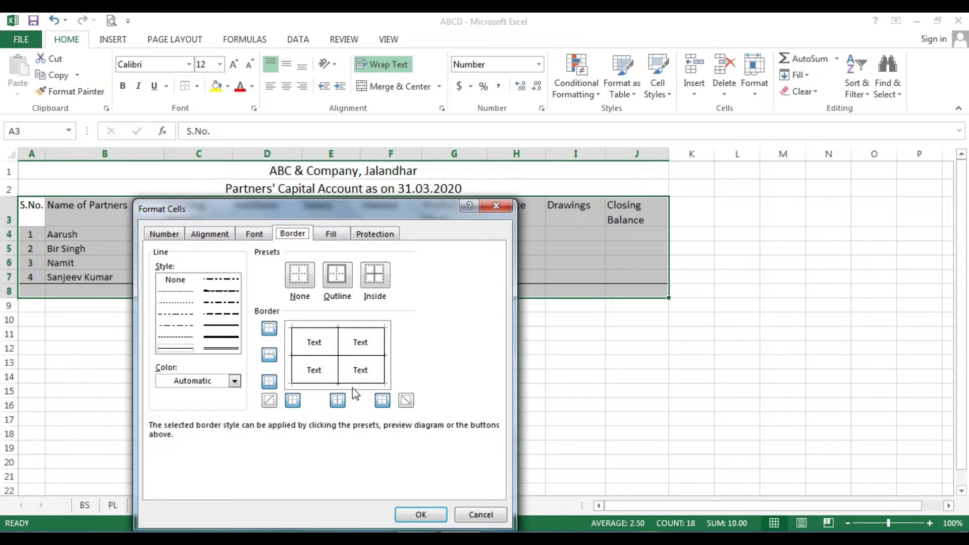
left_click(421, 514)
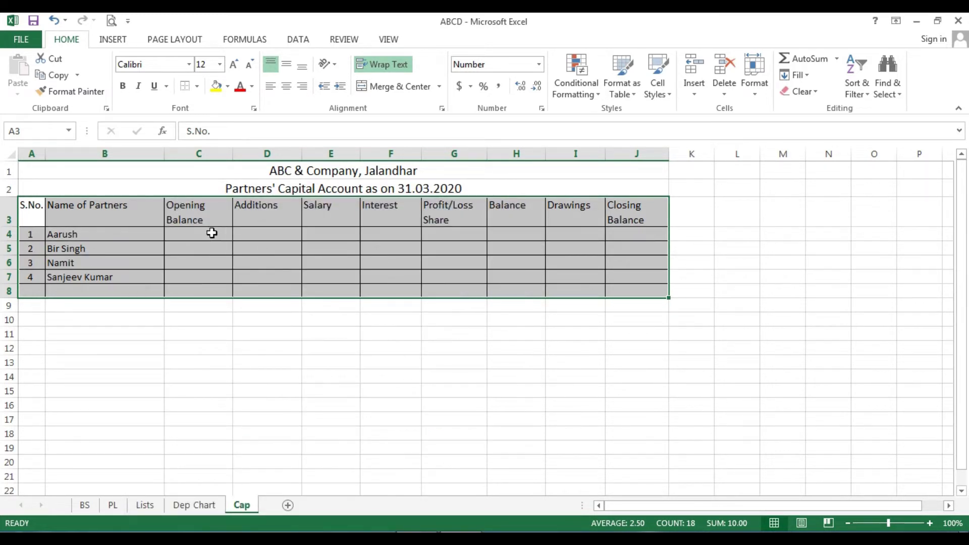
Step: Total the Opening Balance column in C8 with a SUM of C4:C7
left_click(210, 232)
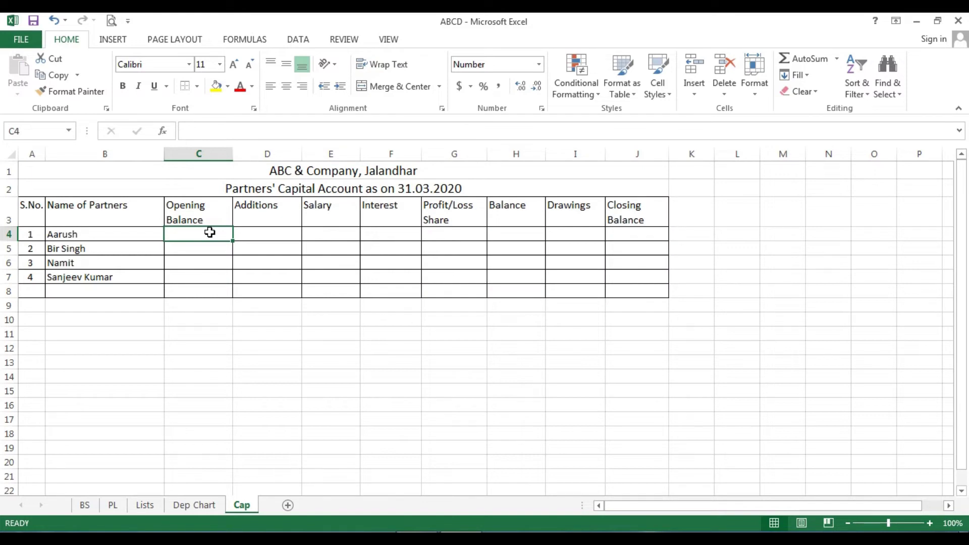
key("Down")
key("Down")
key("Down")
key("Down")
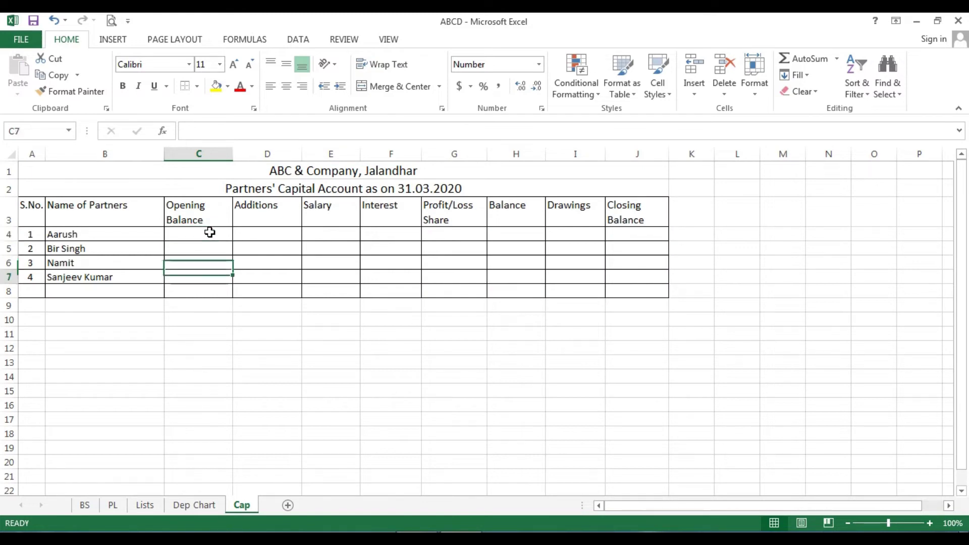
type("=sum(")
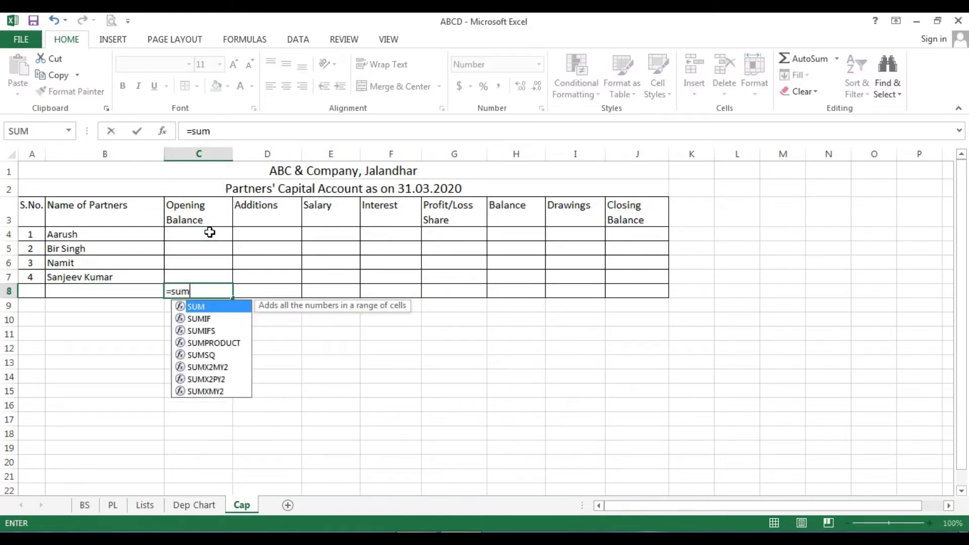
key("Up")
key("shift+Up")
key("shift+Up")
key("shift+Up")
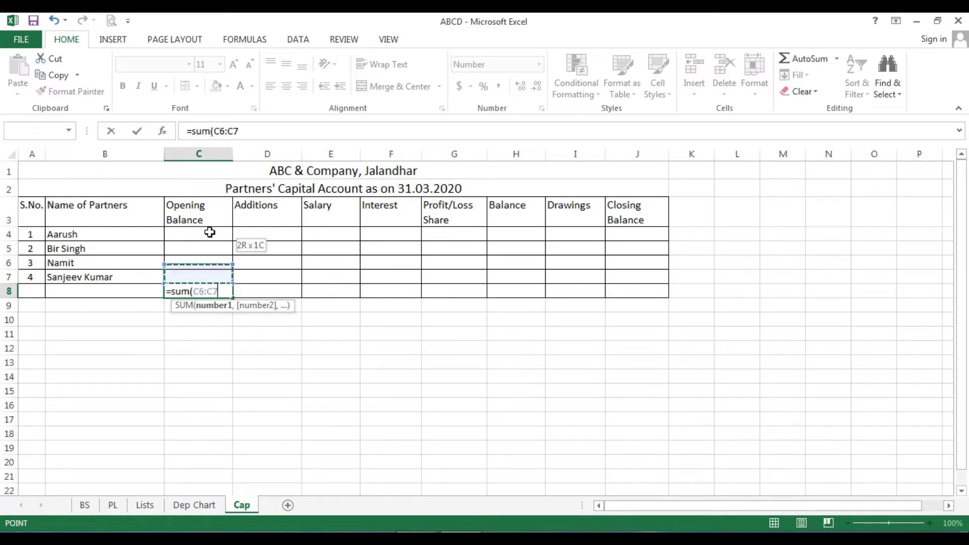
key("Return")
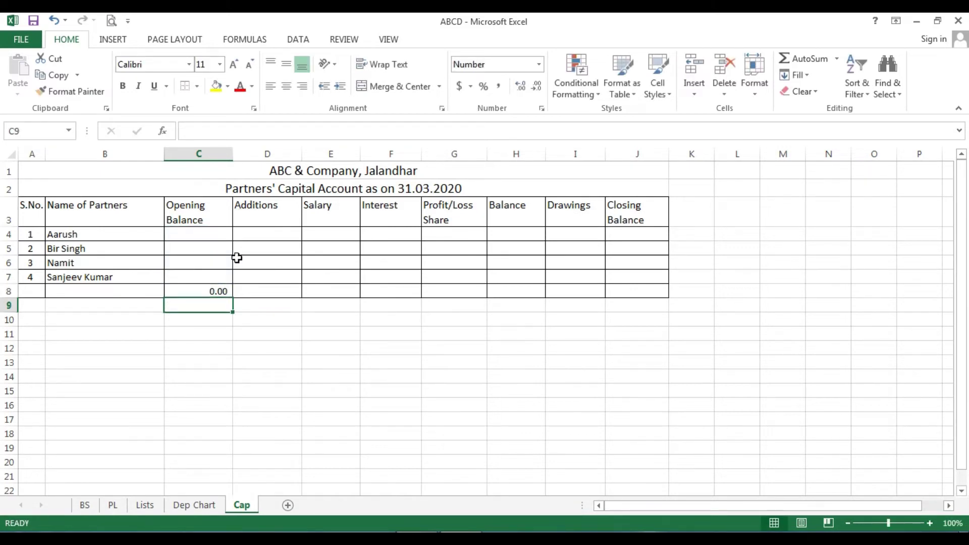
Step: Copy the total formula from C8 across D8:J8
left_click(195, 287)
right_click(195, 287)
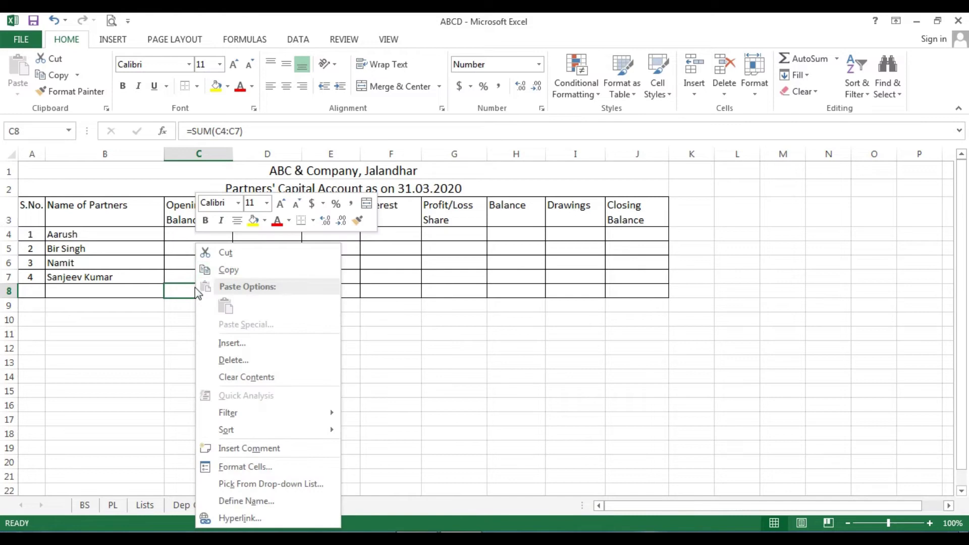
left_click(253, 270)
left_click_drag(264, 292, 633, 290)
right_click(633, 290)
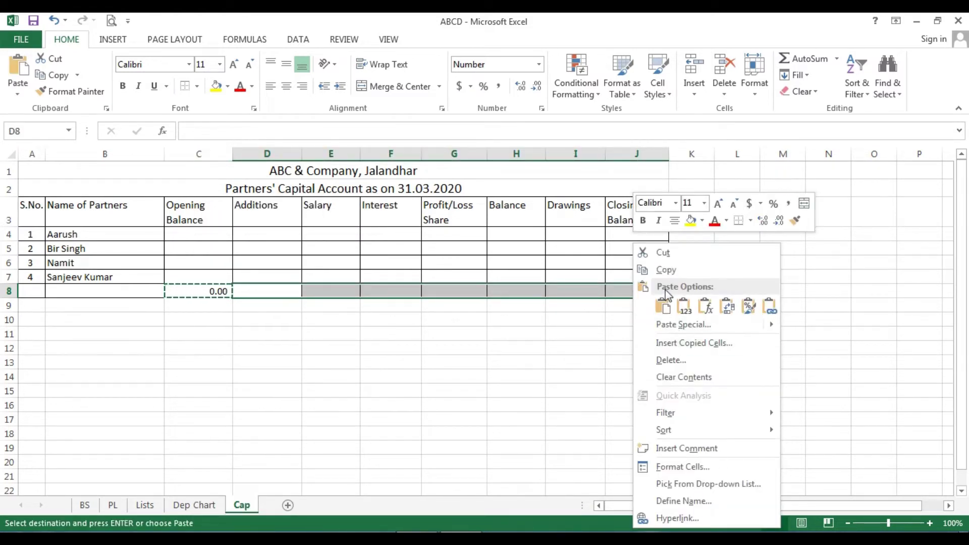
left_click(664, 306)
left_click(470, 348)
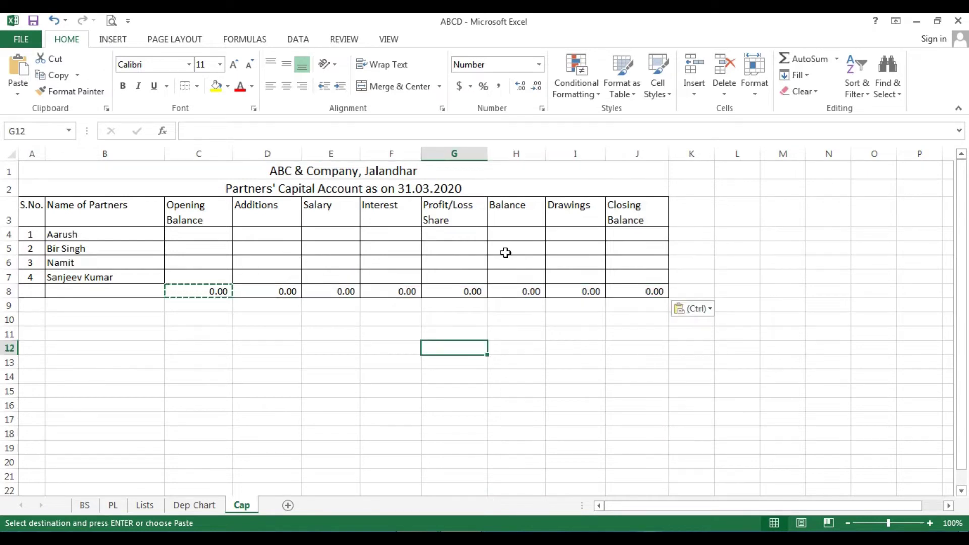
Step: Enter the first partner's Balance formula =SUM(C4+D4+E4+F4+G4) in H4
left_click(508, 236)
type("=")
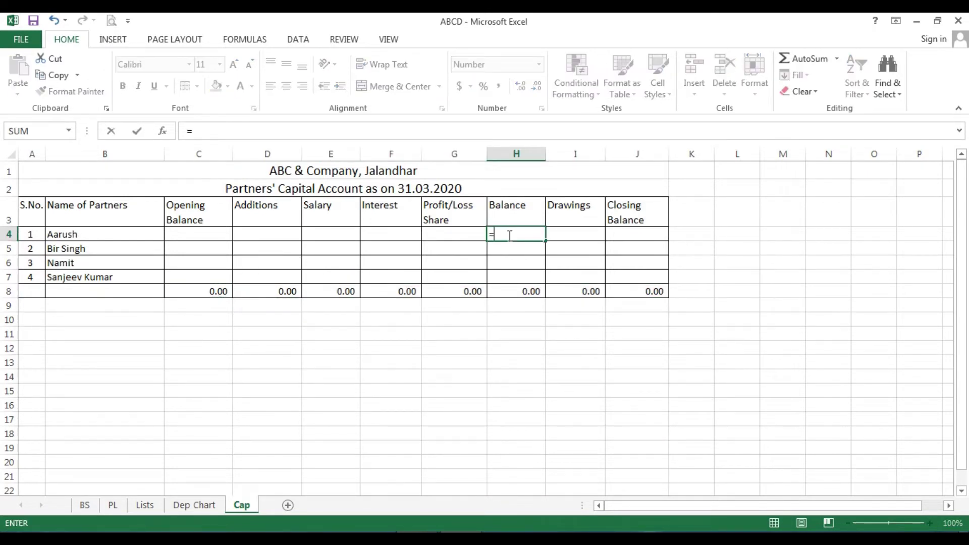
type("sum(")
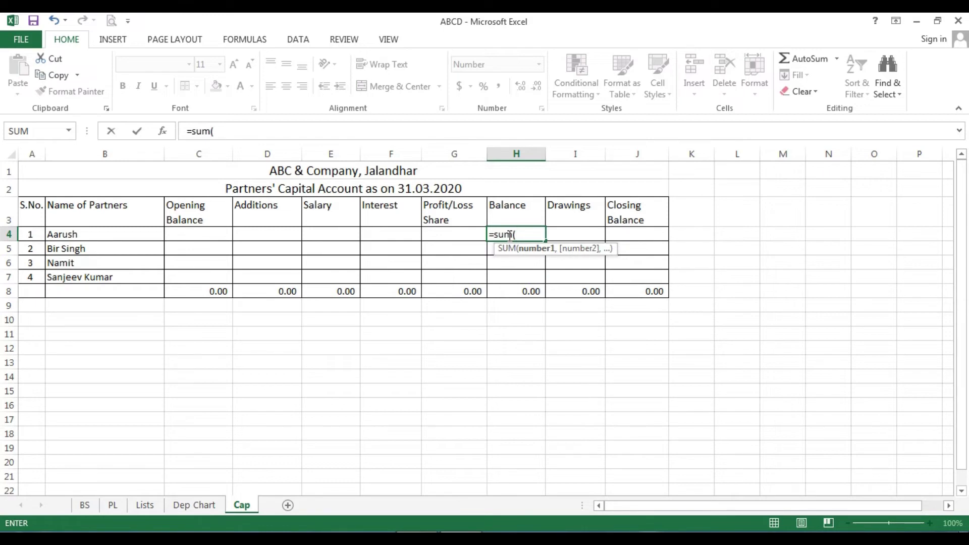
key("Left")
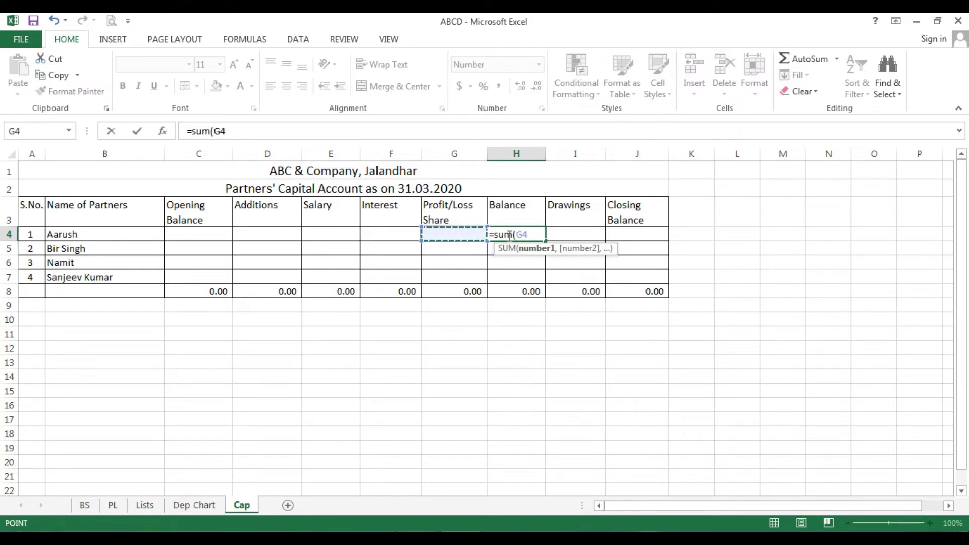
key("shift+Left")
key("shift+Left")
key("shift+Left")
key("shift+Left")
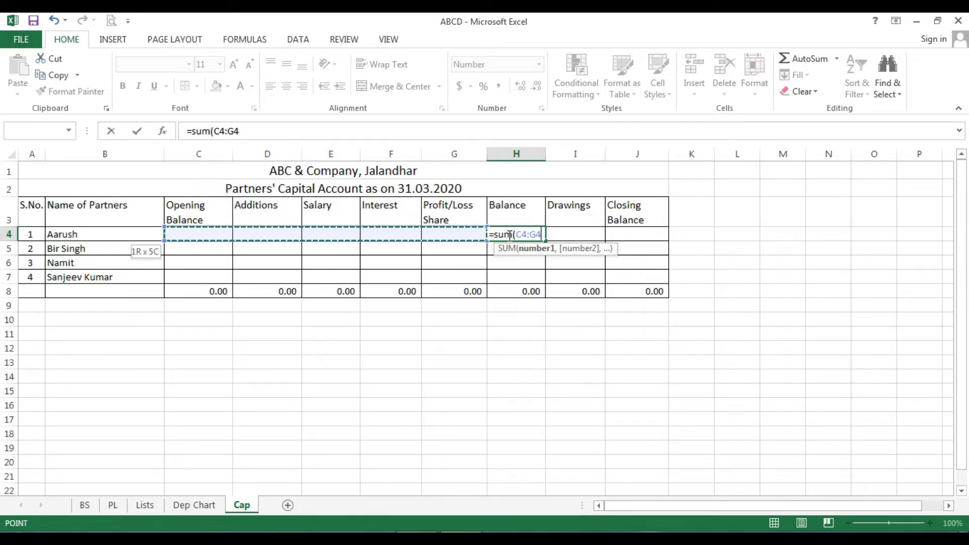
key("BackSpace")
key("BackSpace")
key("BackSpace")
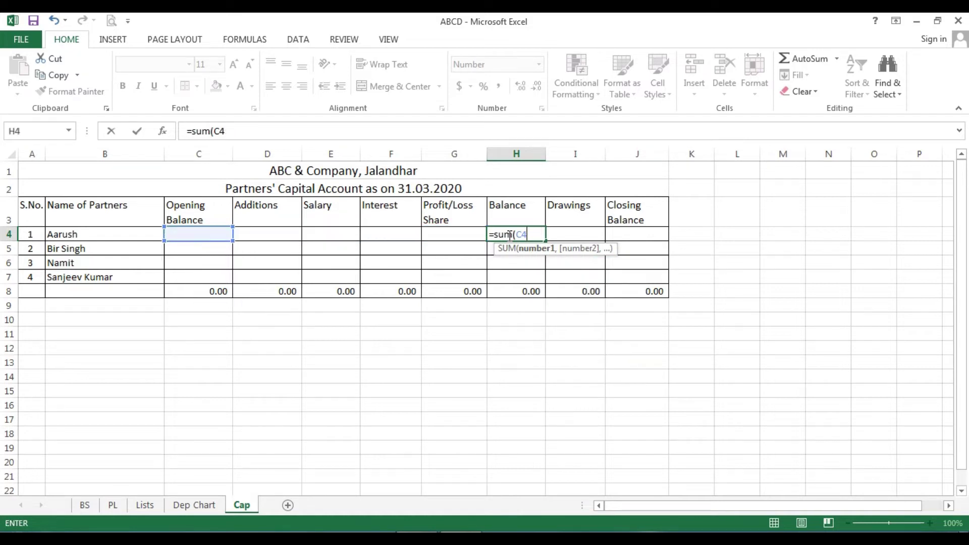
type("+")
left_click(262, 235)
type("+")
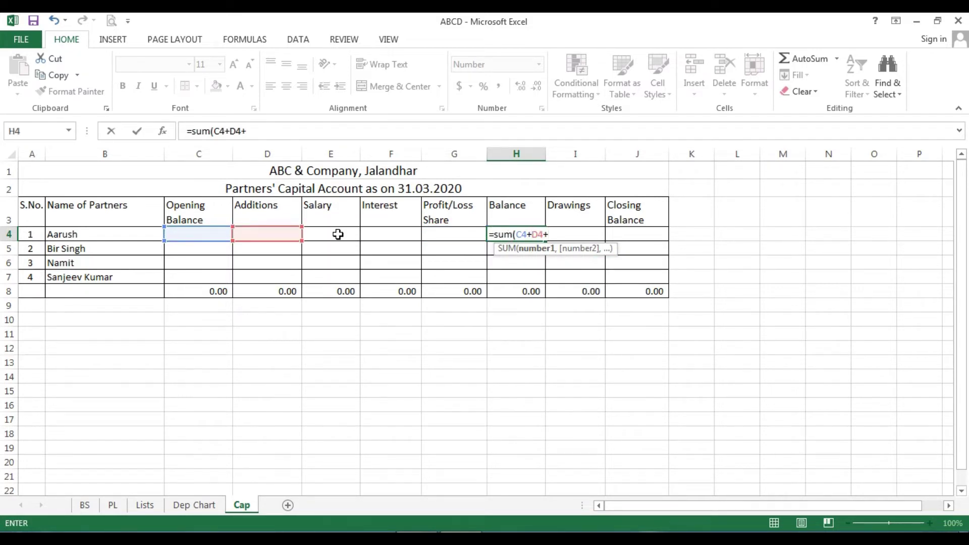
left_click(337, 234)
left_click(402, 234)
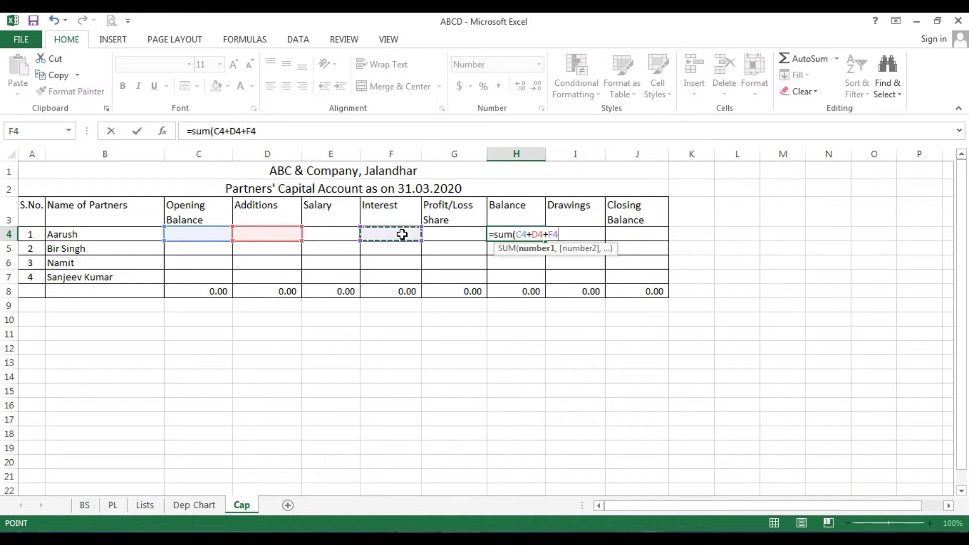
left_click(351, 234)
type("+")
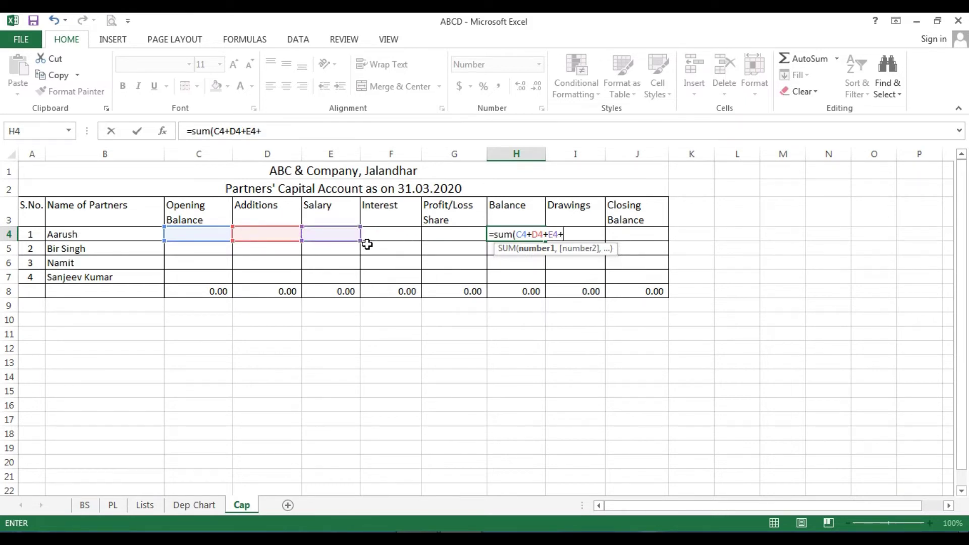
left_click(378, 237)
type("+")
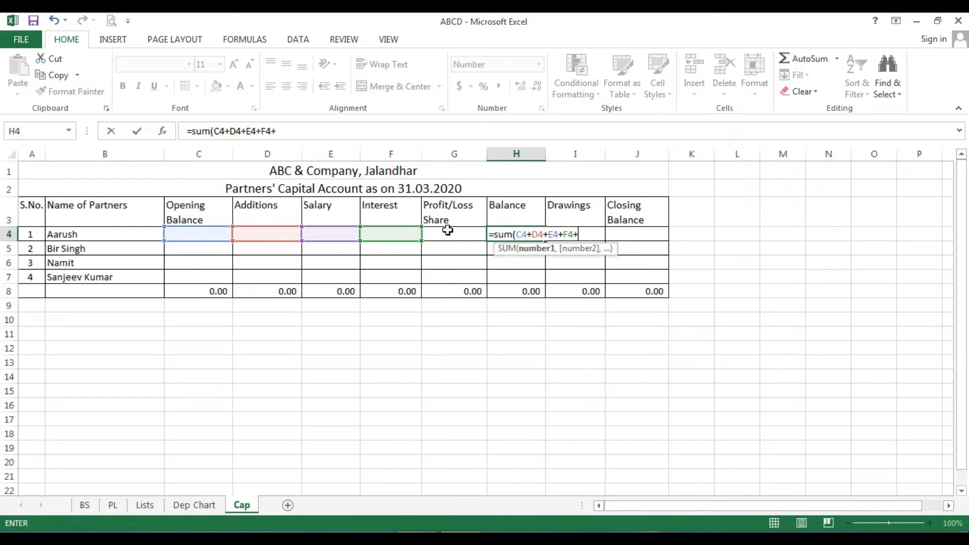
left_click(448, 231)
type(")")
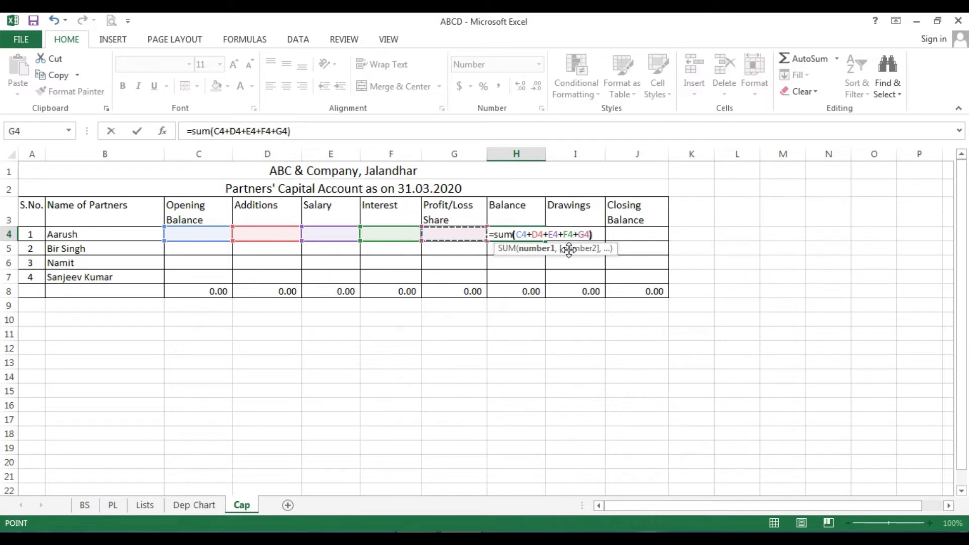
key("Return")
Step: Enter the first partner's Closing Balance formula in J4 as a SUM of H4-I4
key("Up")
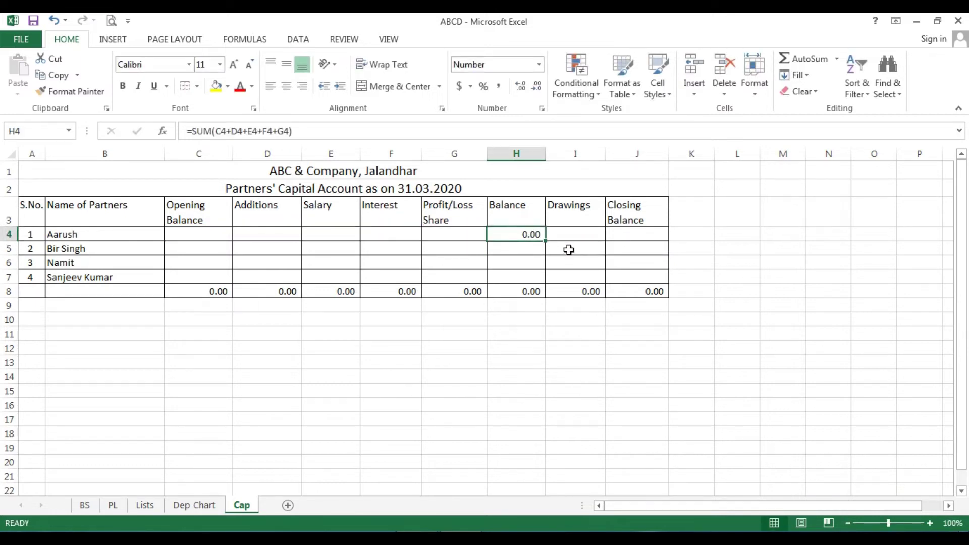
key("Right")
key("Right")
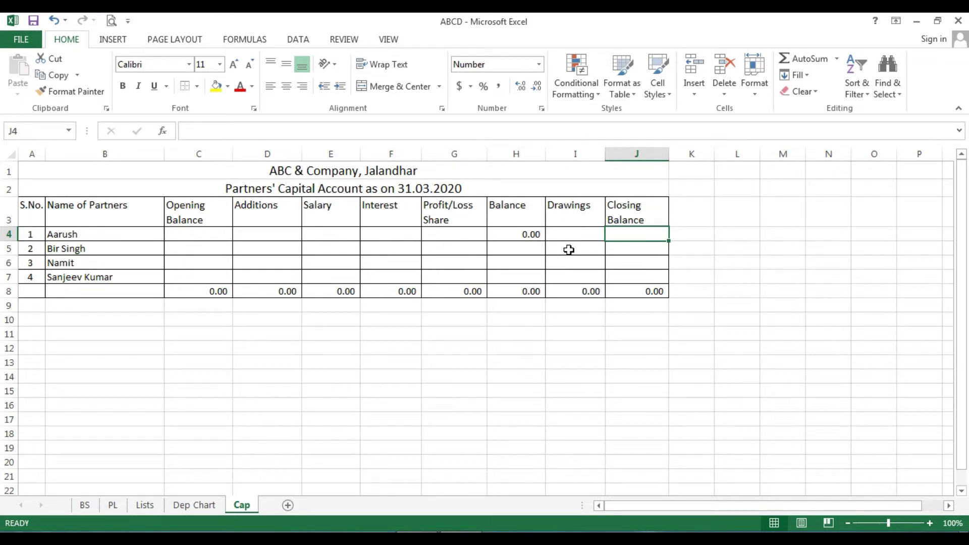
type("=sum(")
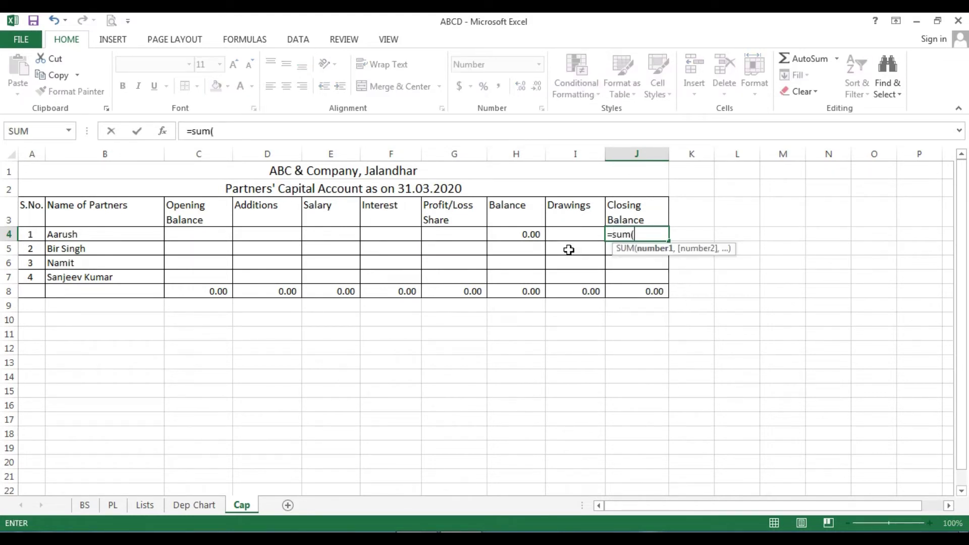
key("Left")
key("Left")
type("-")
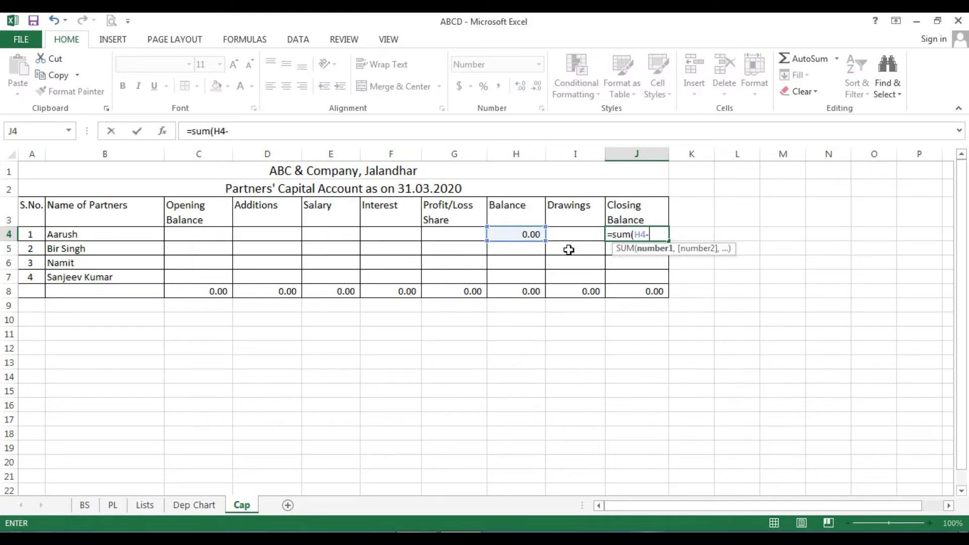
key("Left")
key("Return")
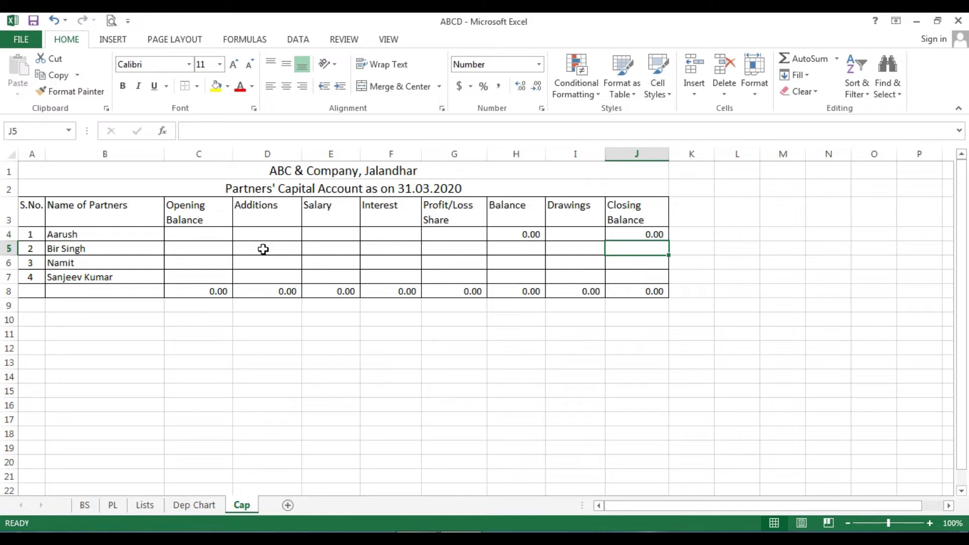
Step: Insert two blank rows above Computer Expenses on the PL sheet
left_click(221, 237)
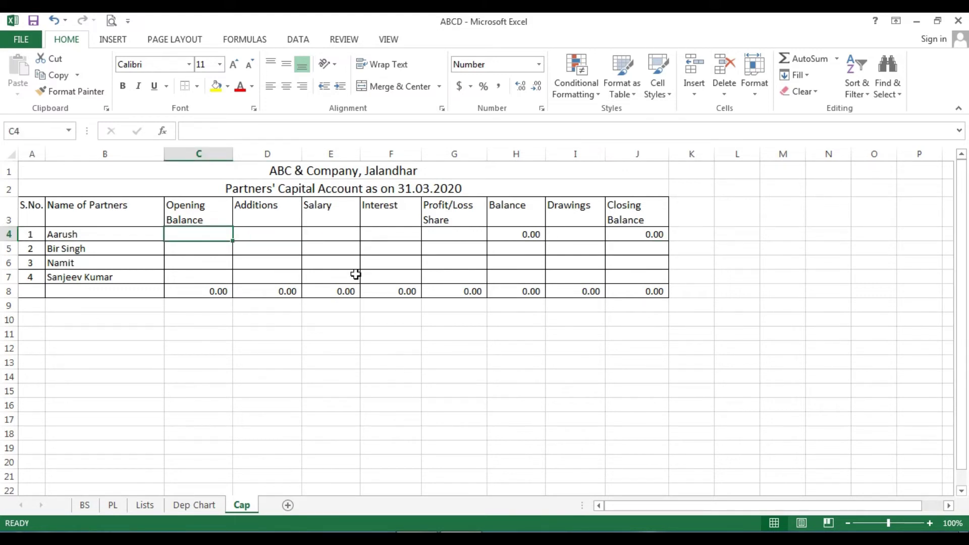
left_click(112, 506)
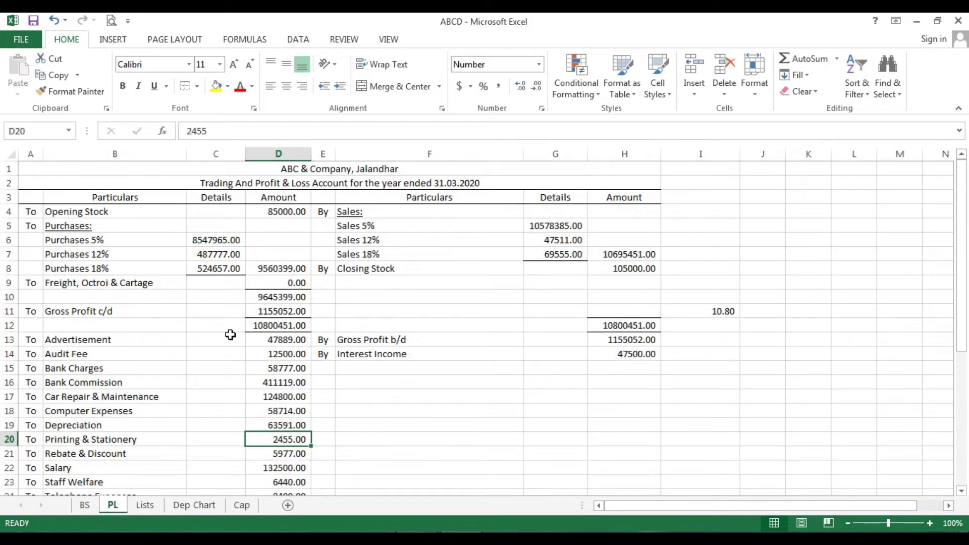
scroll(230, 335, "down", 3)
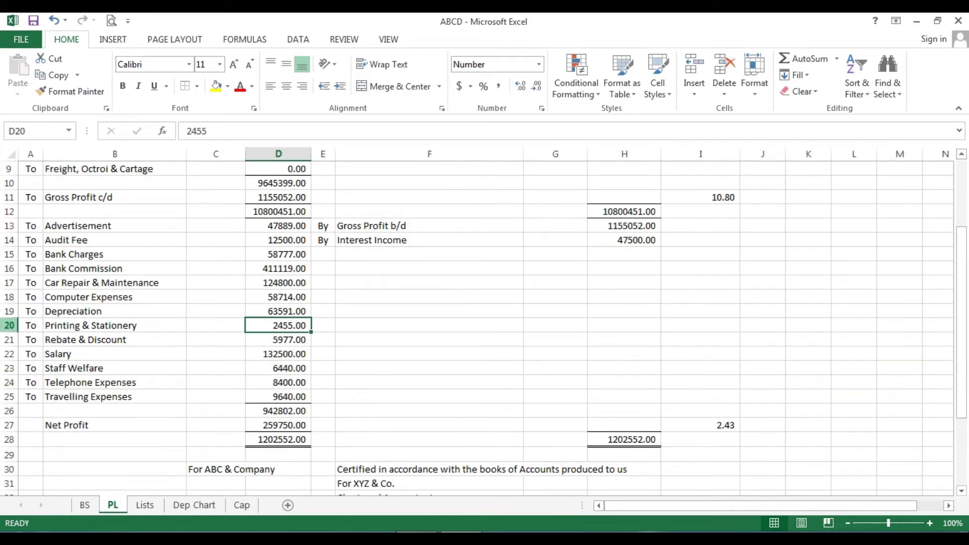
left_click(9, 368)
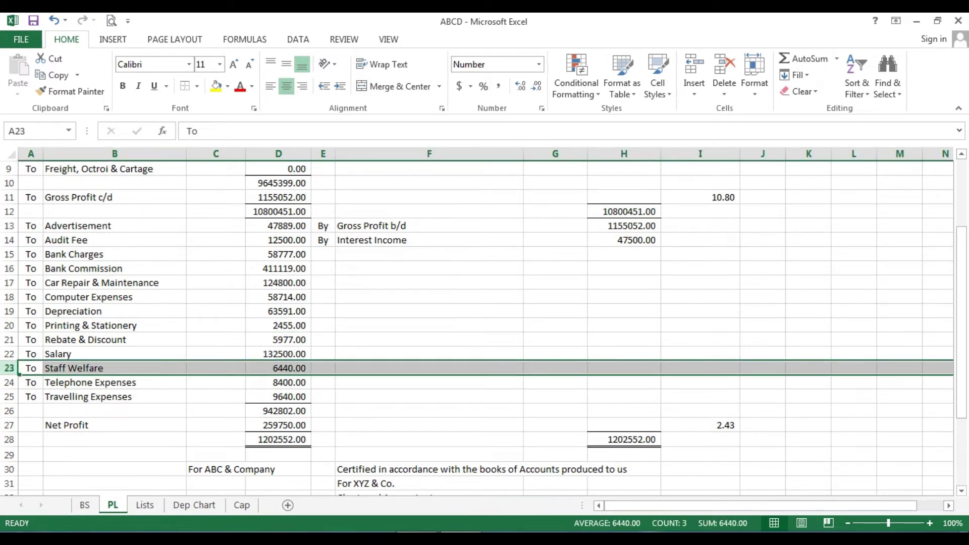
left_click(9, 325)
left_click(10, 297)
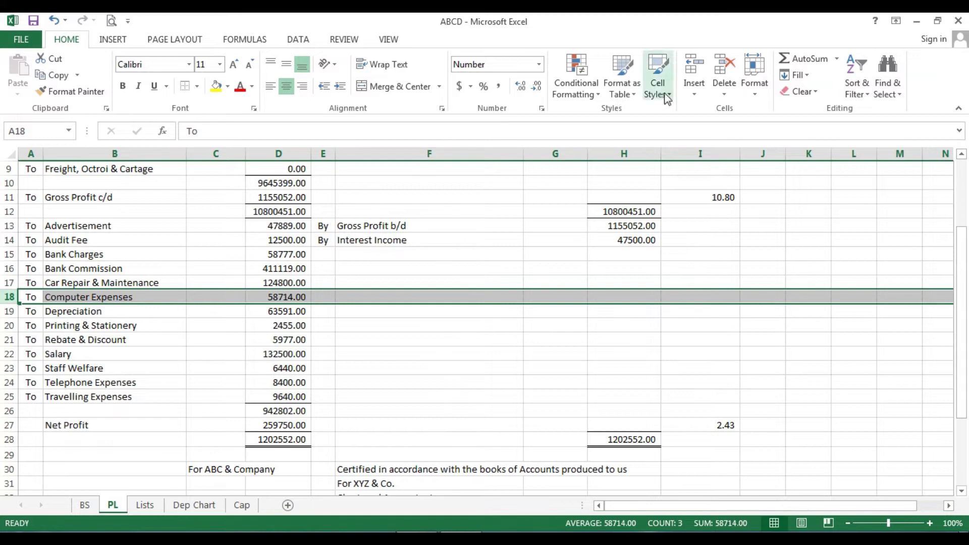
left_click(694, 68)
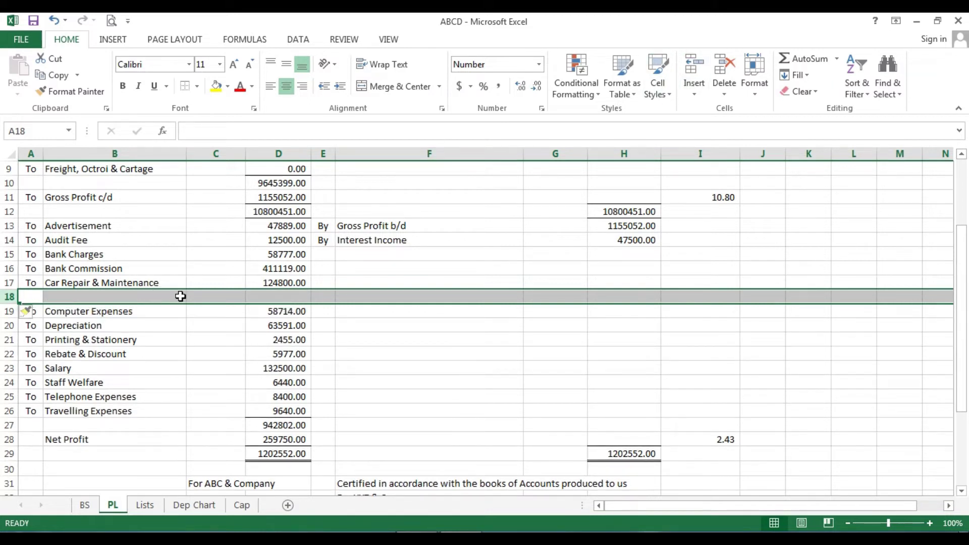
left_click(695, 68)
left_click(222, 339)
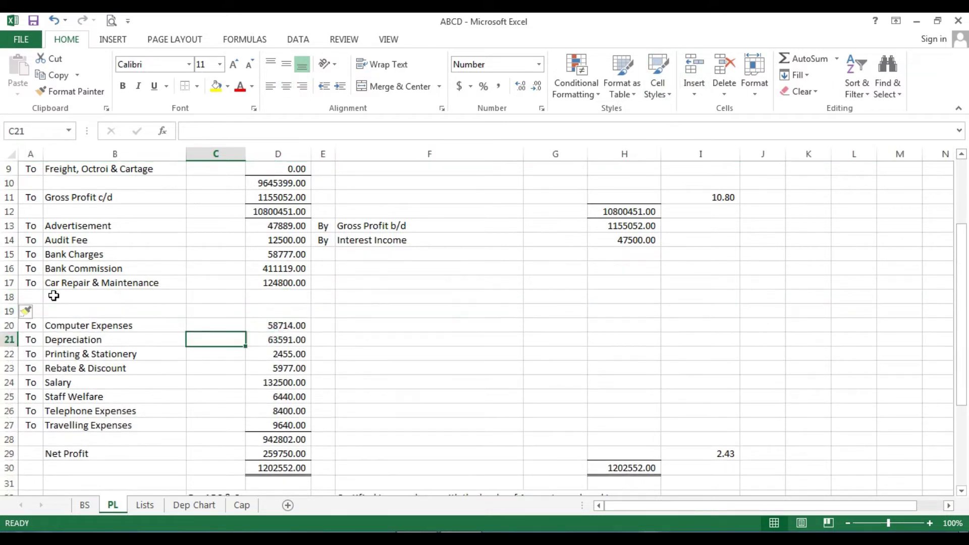
Step: Enter the label "Salary to Partners" in B18 of the PL sheet
left_click(53, 296)
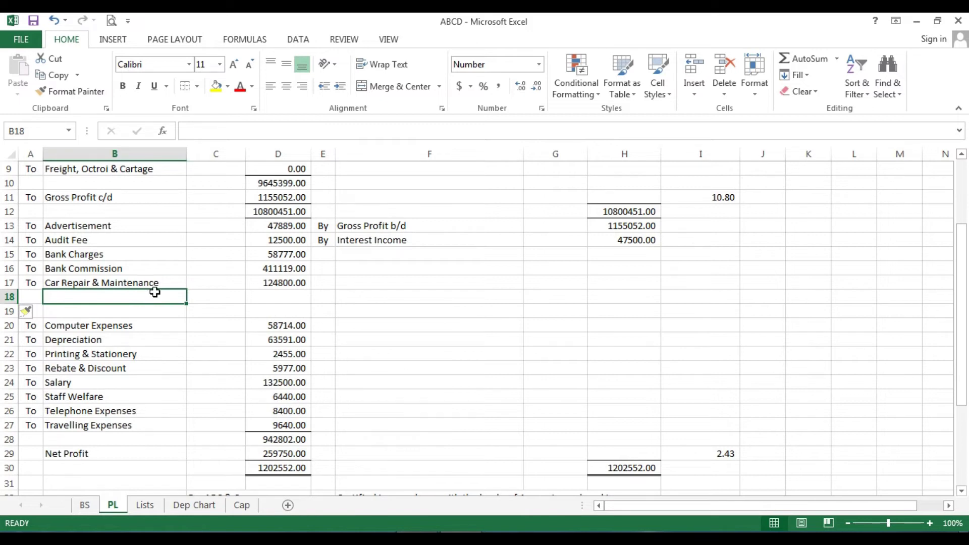
type("Sal")
type("to")
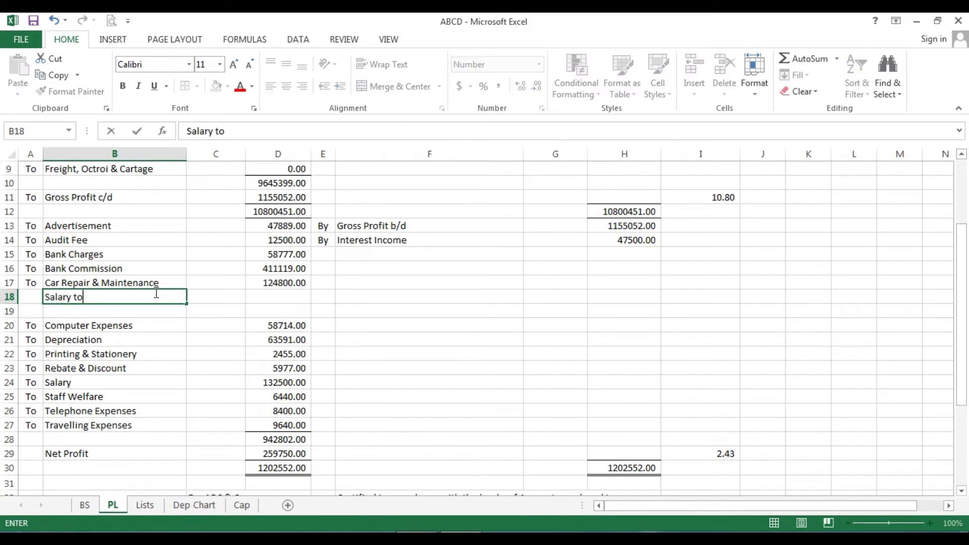
type(" Partners")
key("Tab")
Step: Link the Salary to Partners amount in D18 of the PL sheet to the Cap sheet's salary total with a SUM of Cap!E8
key("Tab")
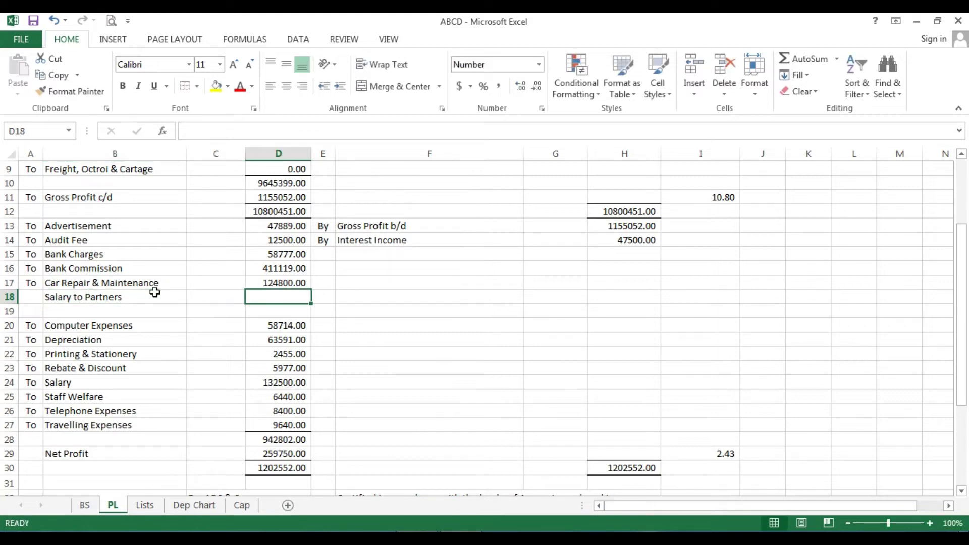
type("=sum")
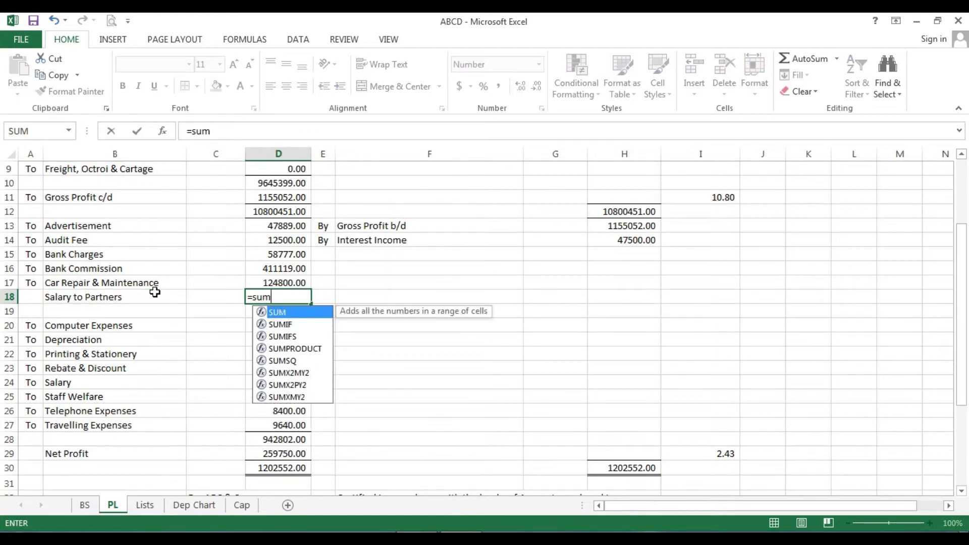
type("(")
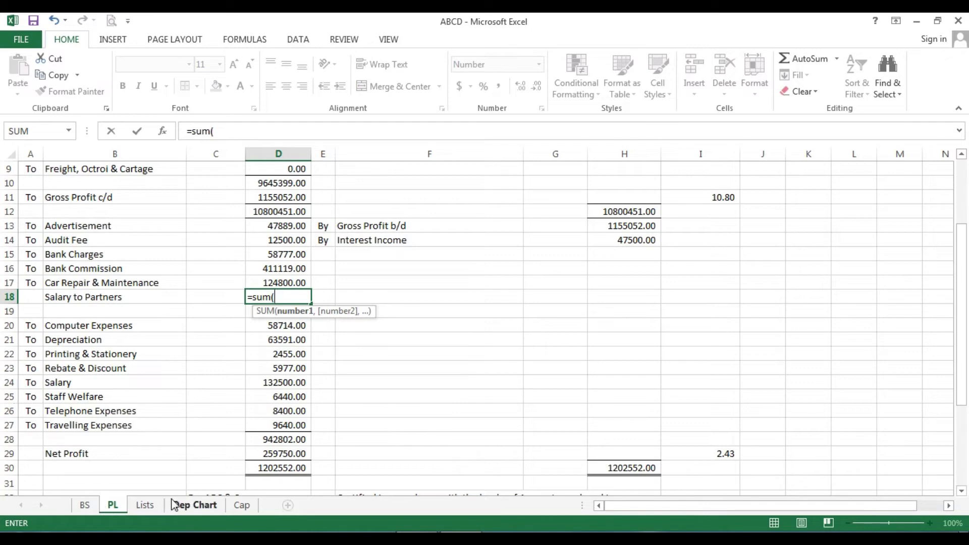
left_click(243, 505)
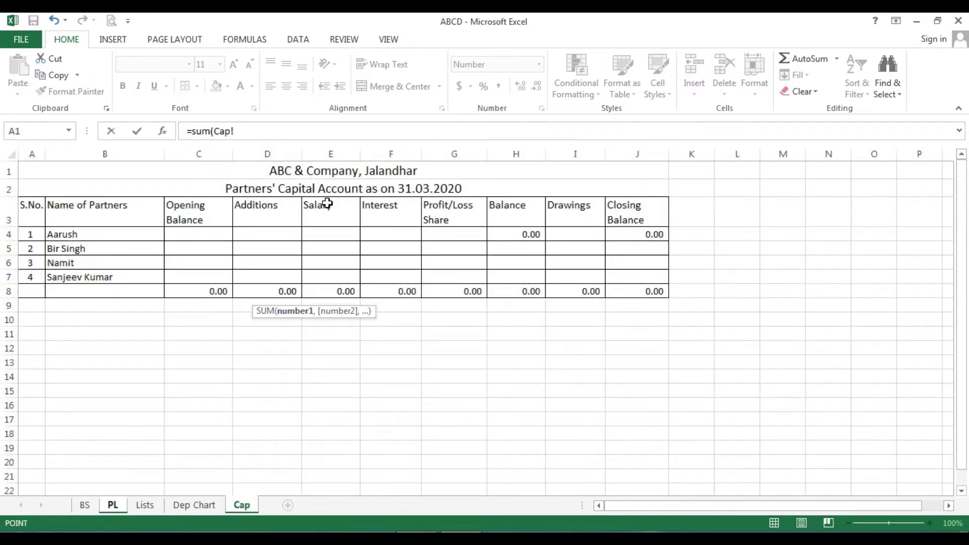
left_click(340, 291)
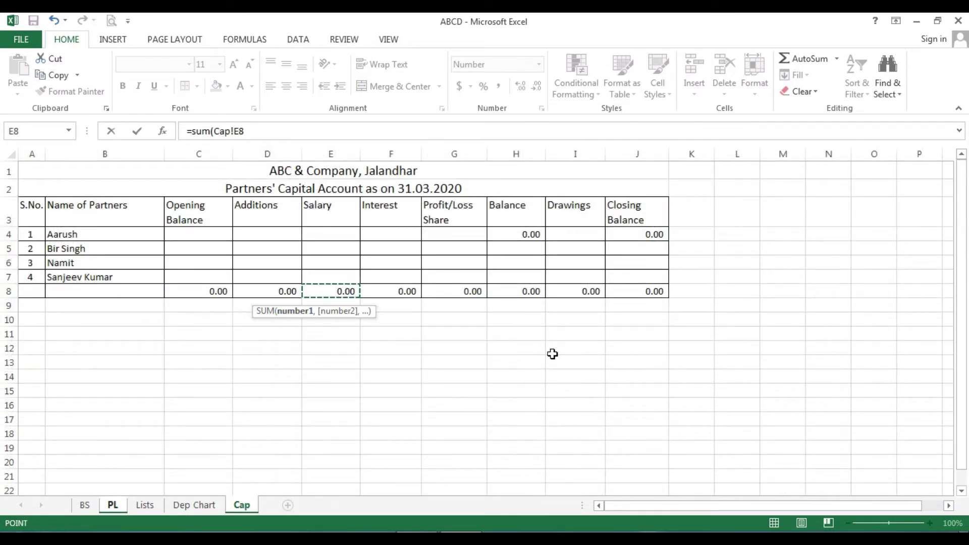
key("Return")
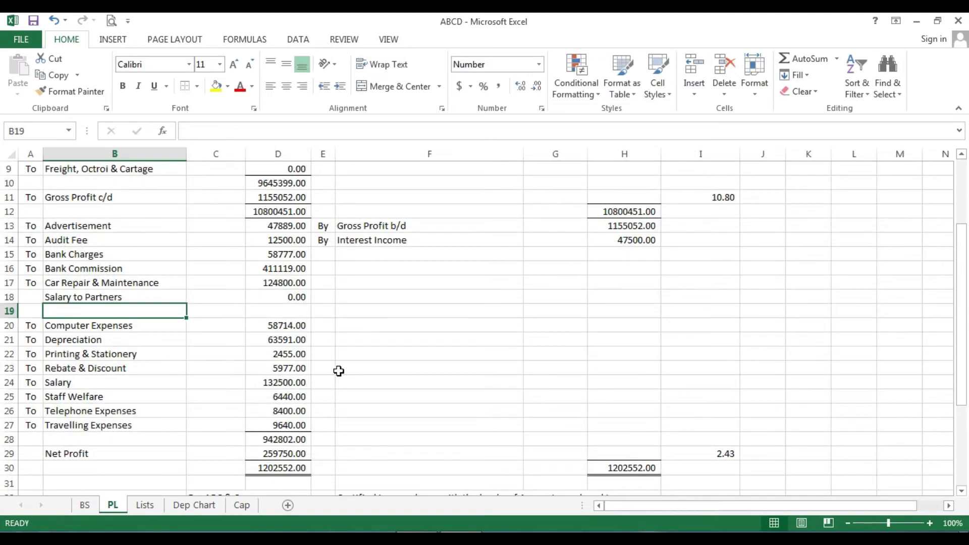
Step: Enter the label "Interest to Partners" in B19 of the PL sheet
left_click(277, 313)
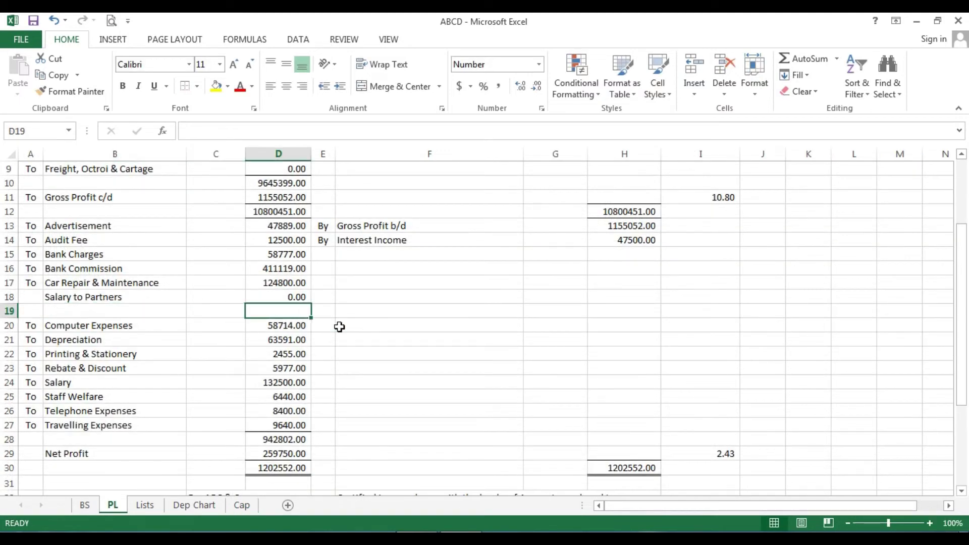
left_click(150, 312)
type("Intere")
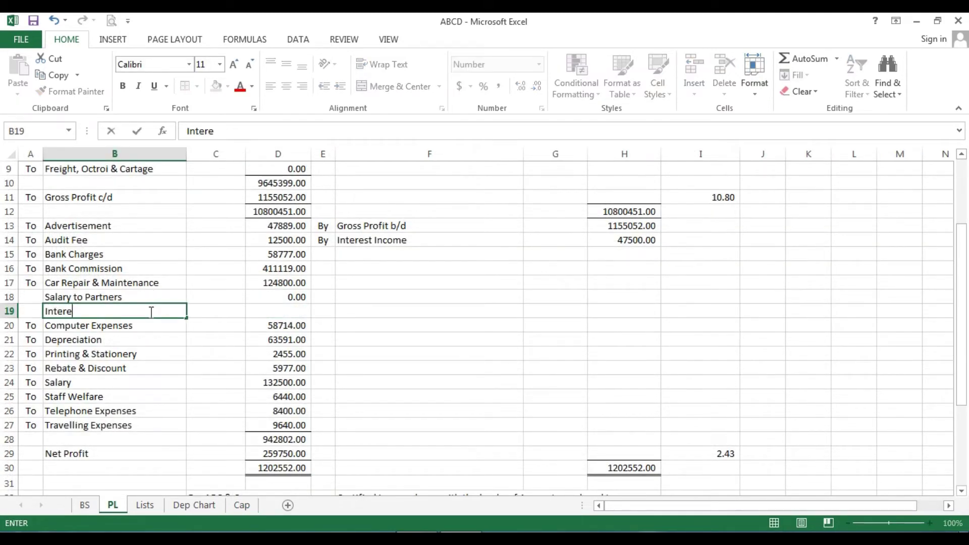
type("st to Partners")
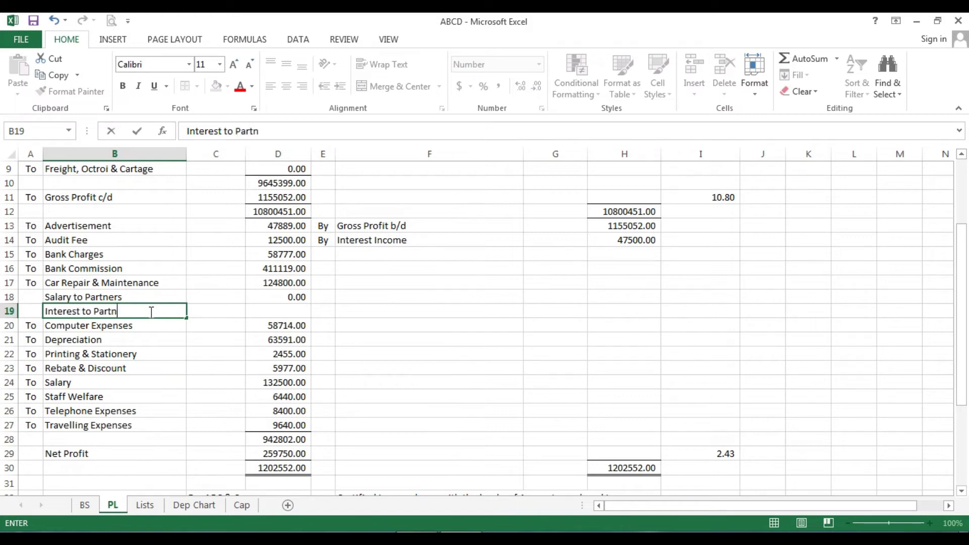
key("Tab")
Step: Link the Interest to Partners amount in D19 to the Cap sheet's interest total with a SUM of Cap!F8
key("Tab")
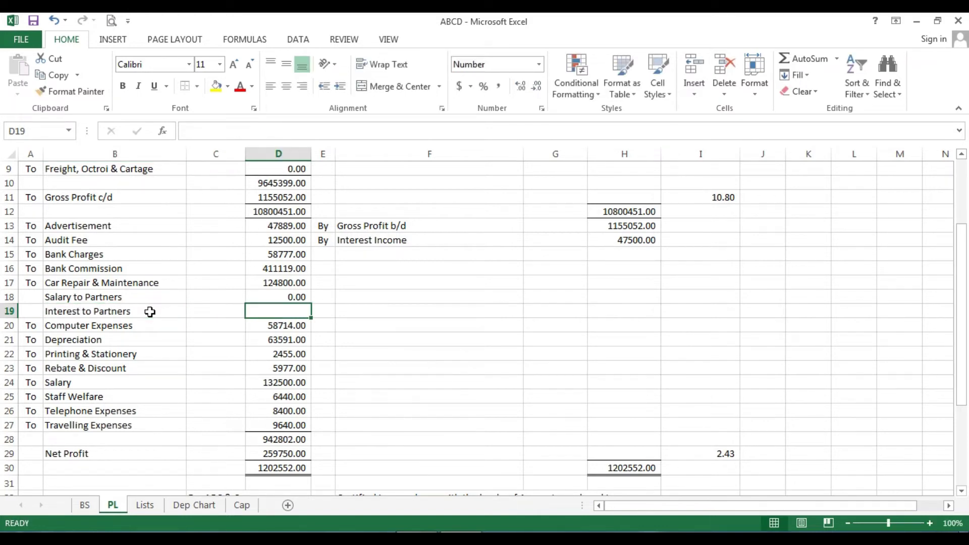
type("=sum")
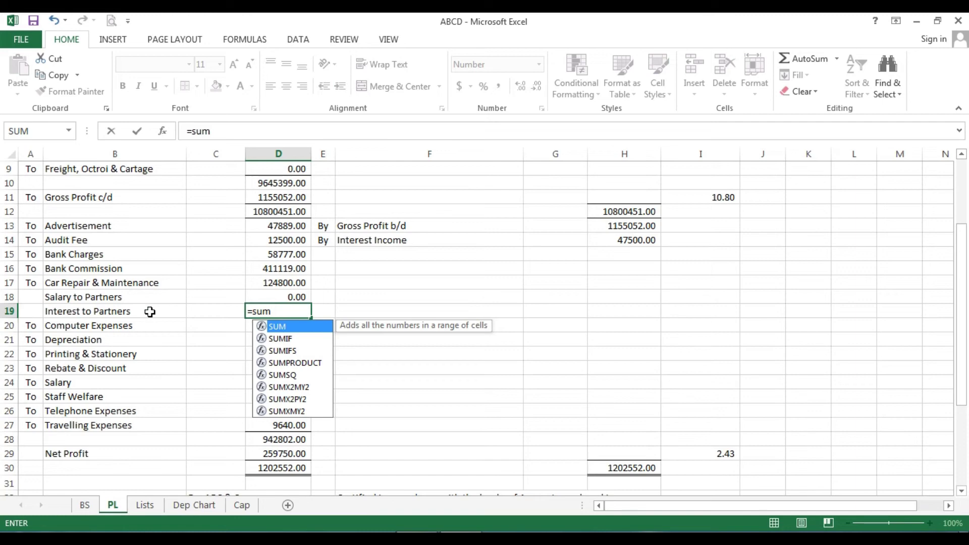
type("(")
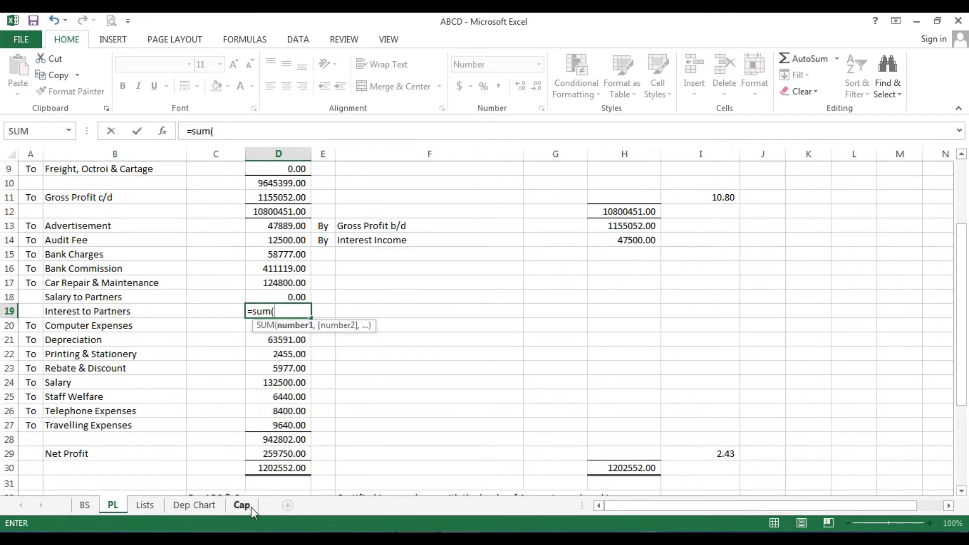
left_click(243, 505)
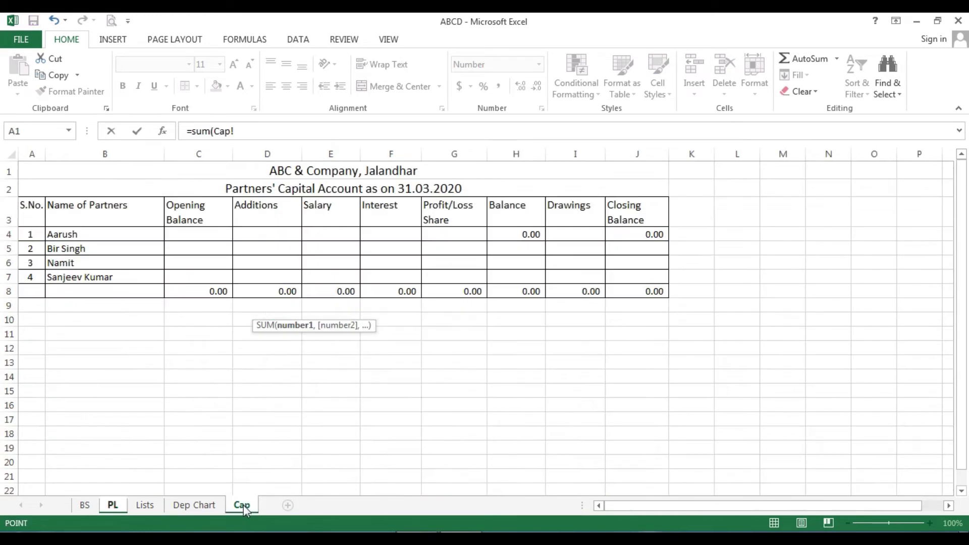
left_click(403, 204)
left_click(403, 292)
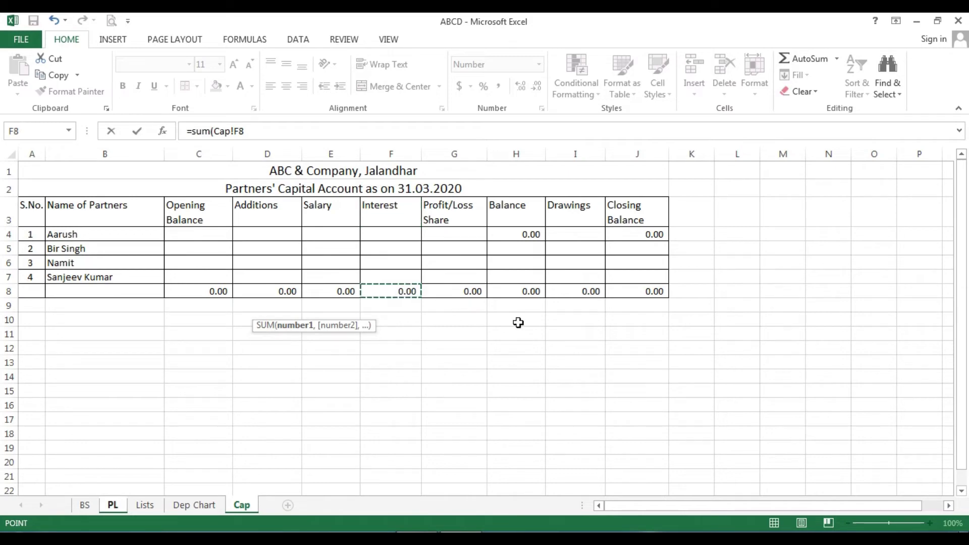
key("Return")
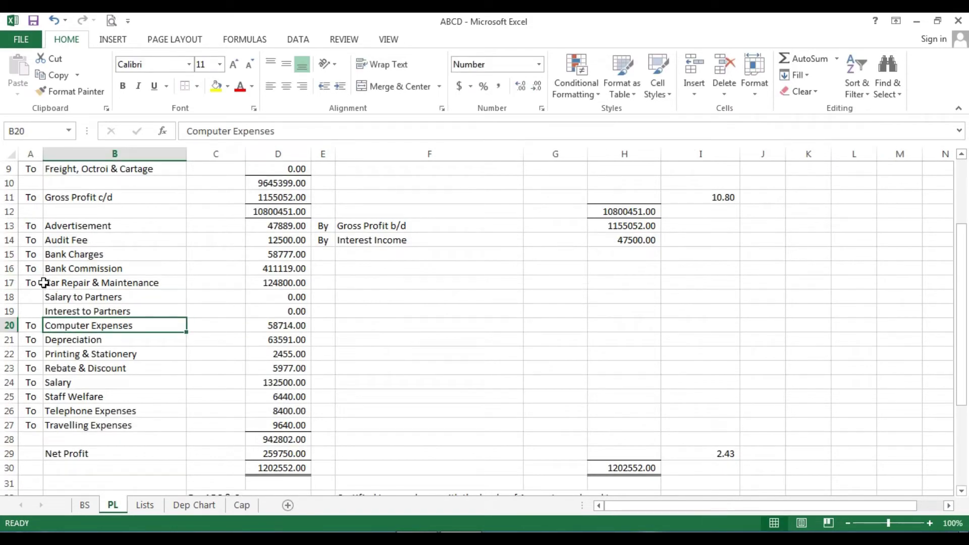
Step: Fill the "To" prefix down column A so it covers the Salary to Partners and Interest to Partners rows
left_click(34, 256)
left_click_drag(44, 261, 106, 333)
left_click(106, 333)
Step: Sort the expense entries in B13:D27 of the PL sheet alphabetically from A to Z
left_click_drag(71, 227, 270, 425)
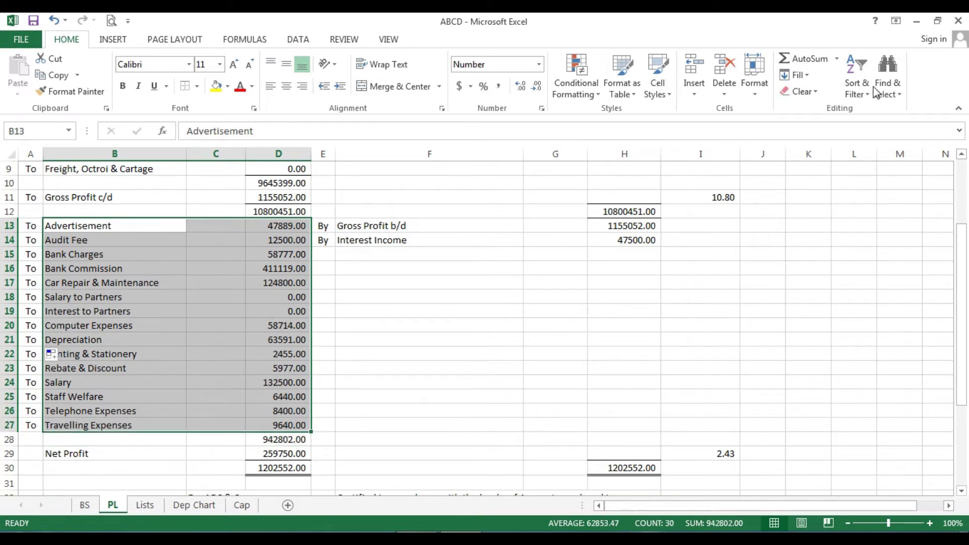
left_click(858, 81)
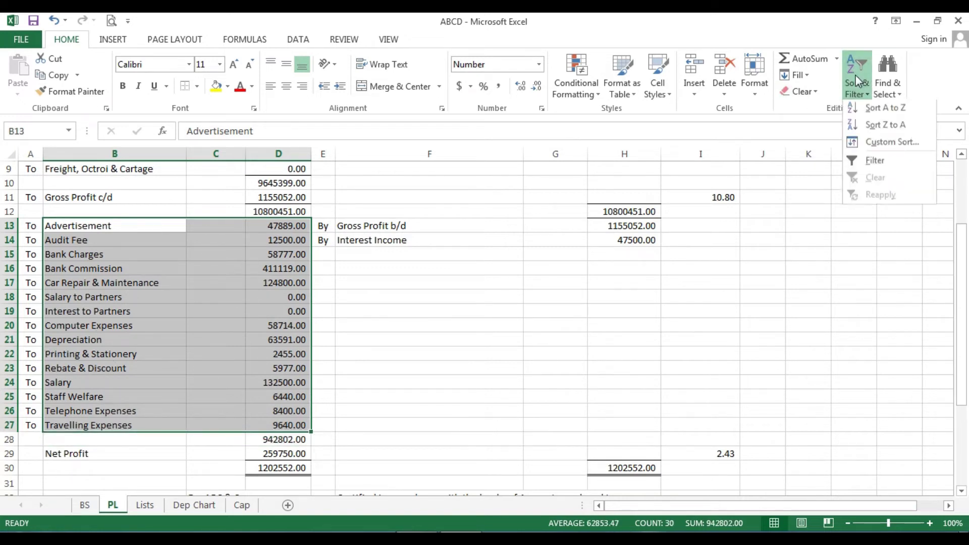
left_click(874, 112)
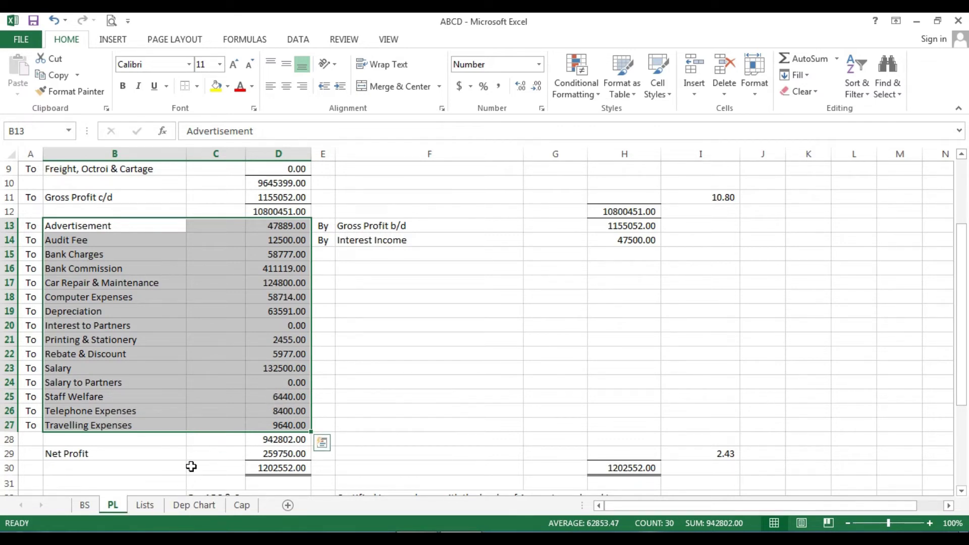
Step: Enter 204793 as the first partner's Opening Balance in C4 of the Cap sheet
left_click(237, 504)
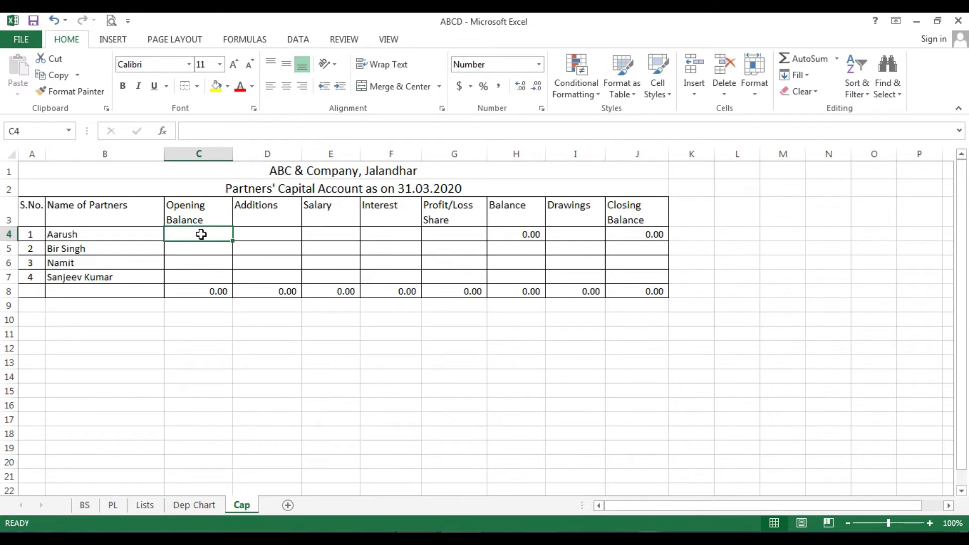
type("204")
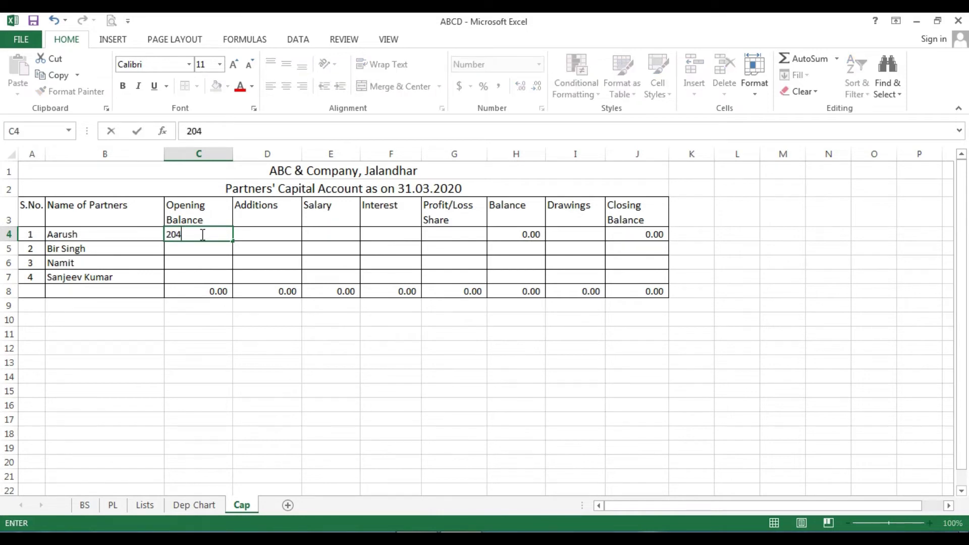
type("793")
key("Return")
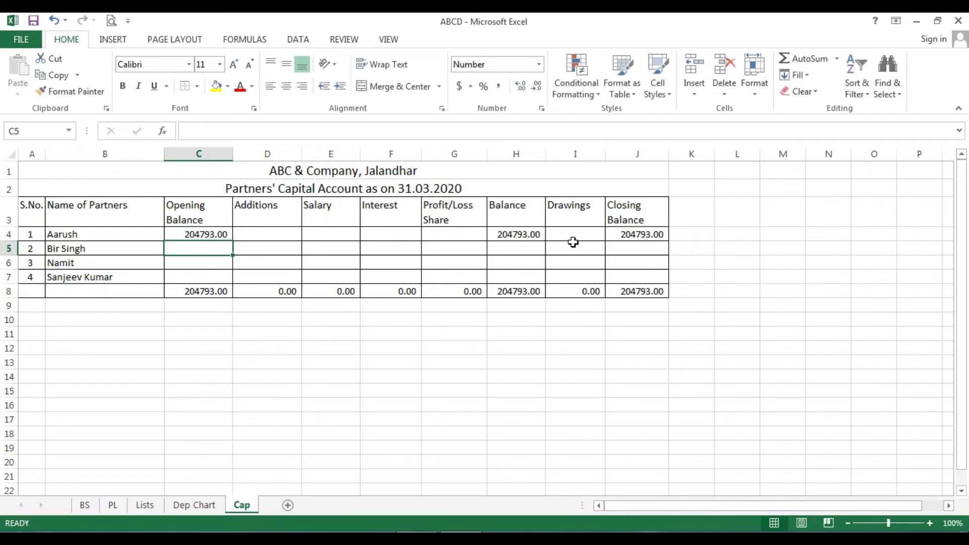
Step: Enter the opening balances 209666, 175824 and 168229 for partners 2 to 4 in C5:C7
left_click(518, 234)
left_click(194, 251)
type("20")
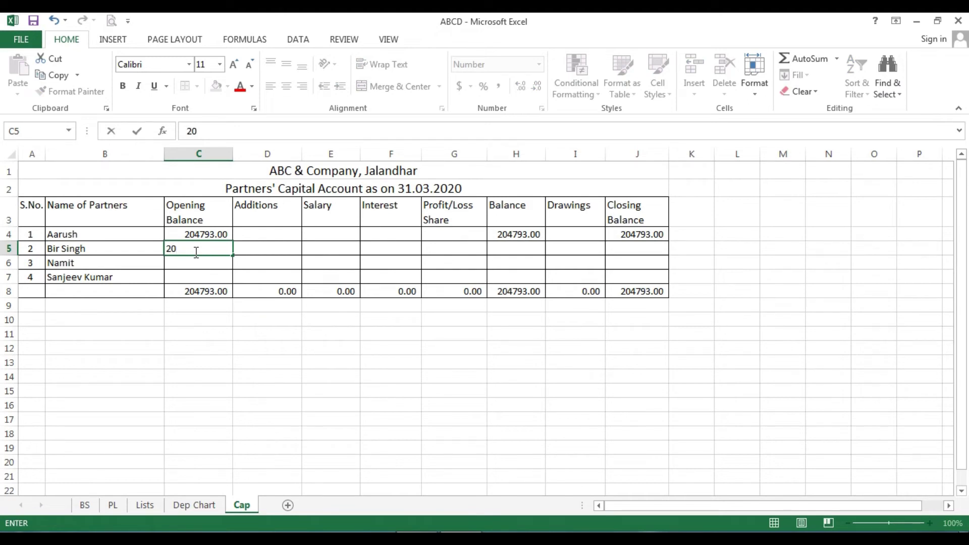
type("9666")
key("Return")
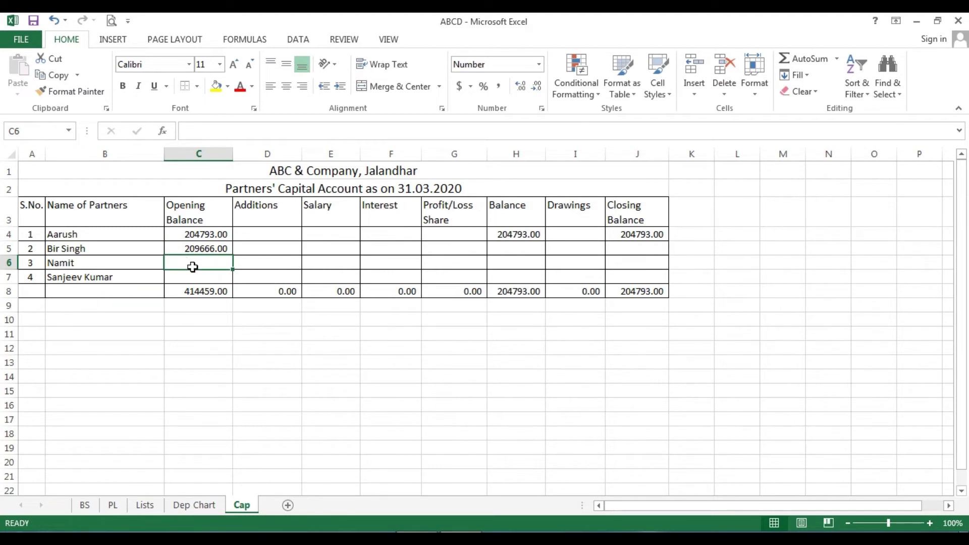
type("175824")
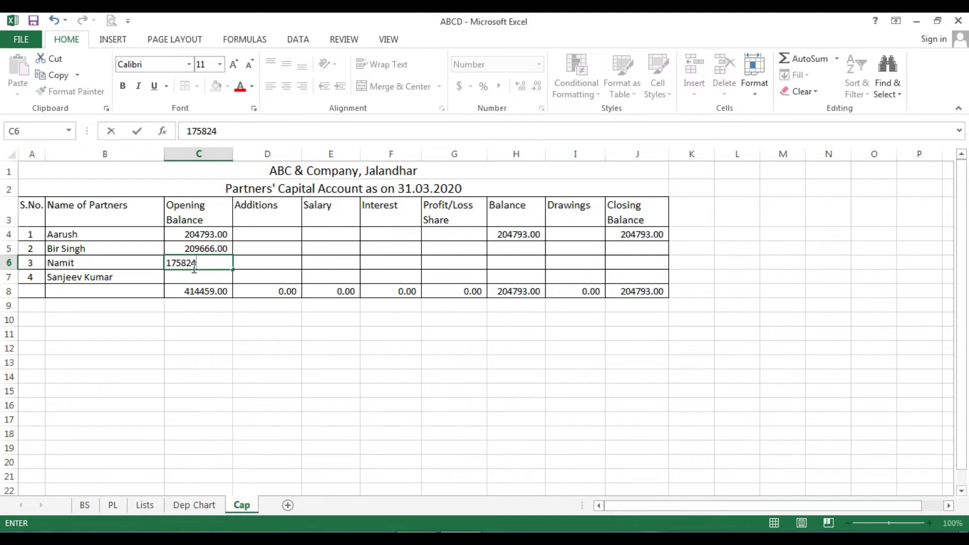
key("Return")
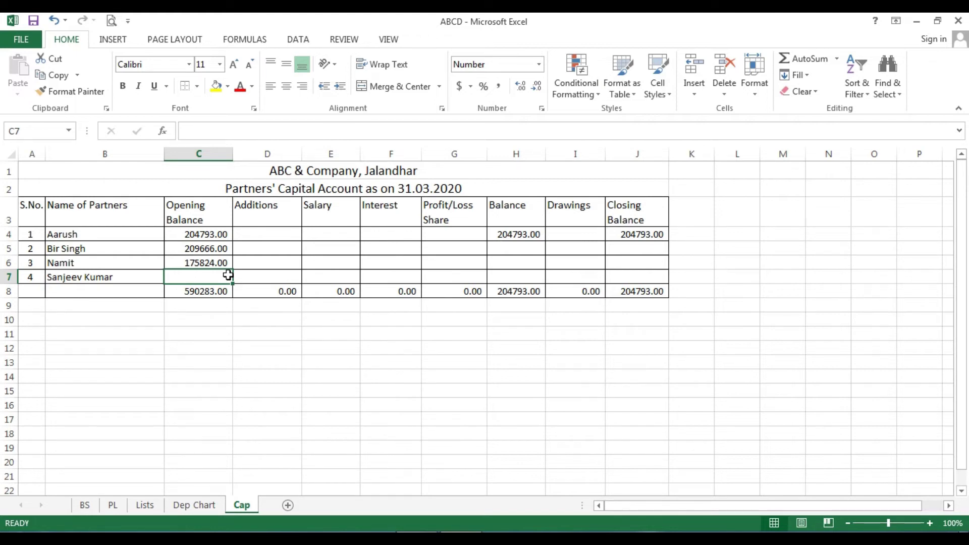
type("168")
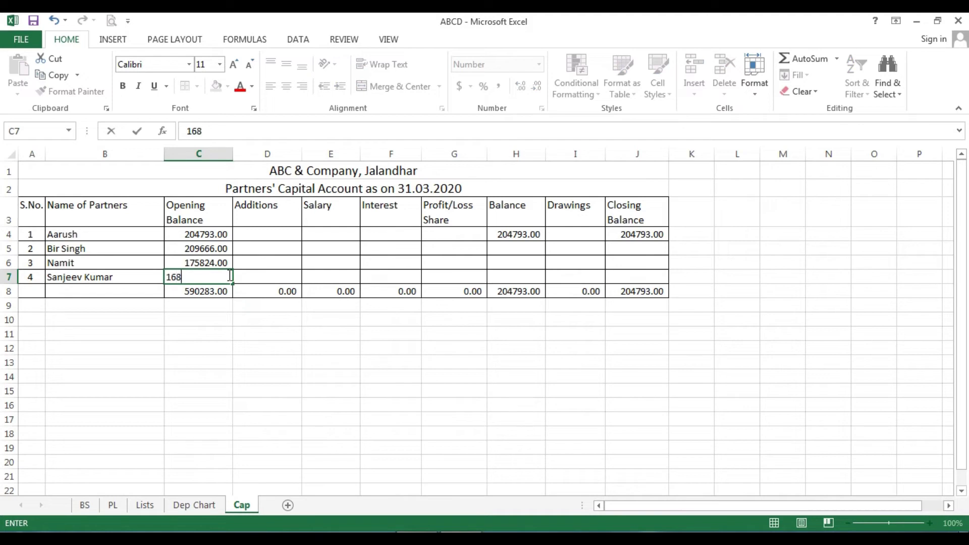
type("229")
key("Return")
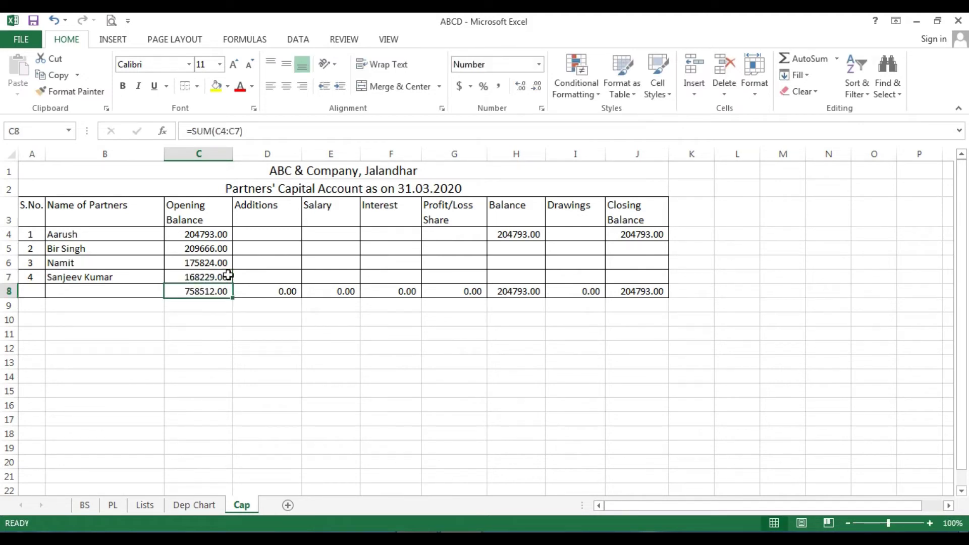
Step: Middle-align the row 3 headings Name of Partners, Additions, Salary, Interest, Balance and Drawings vertically
left_click(268, 234)
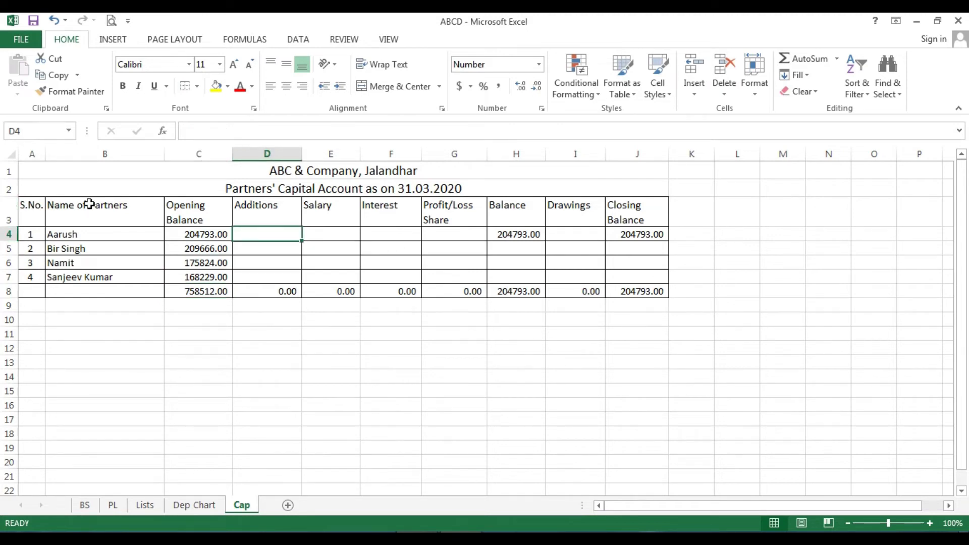
left_click(103, 216)
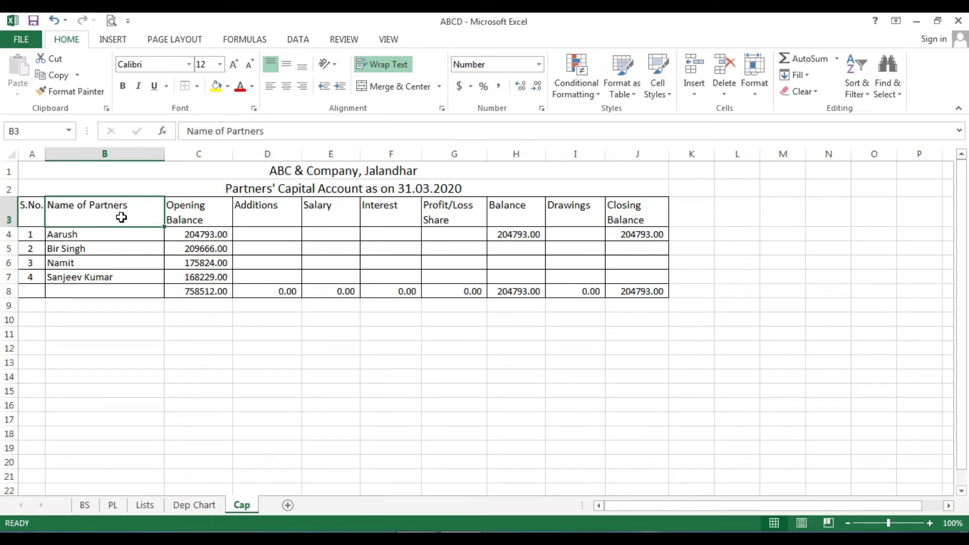
left_click(286, 67)
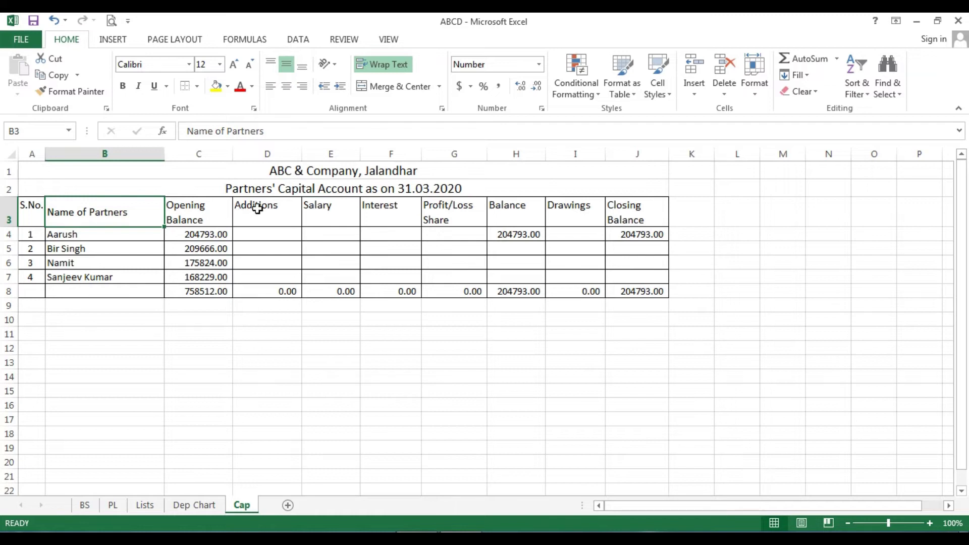
left_click_drag(256, 207, 391, 212)
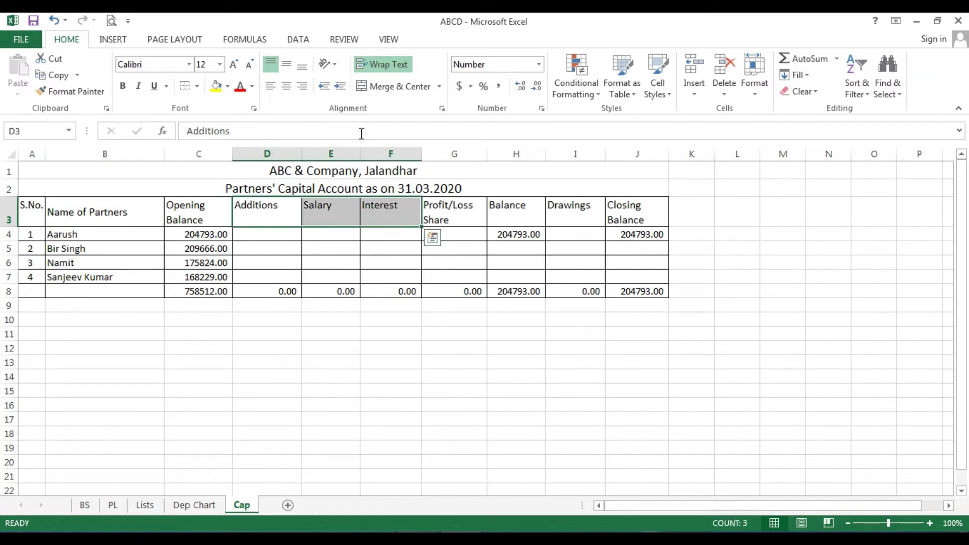
left_click(286, 64)
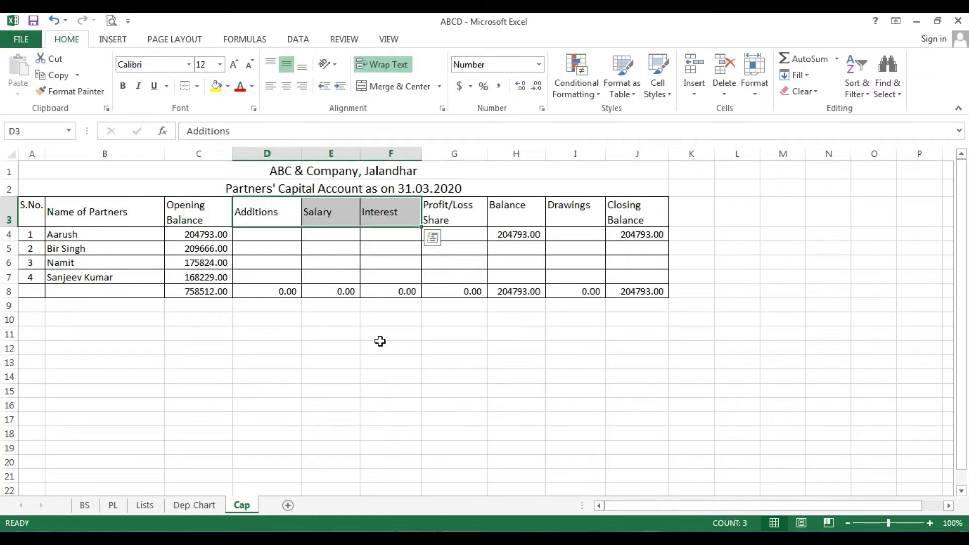
left_click(389, 390)
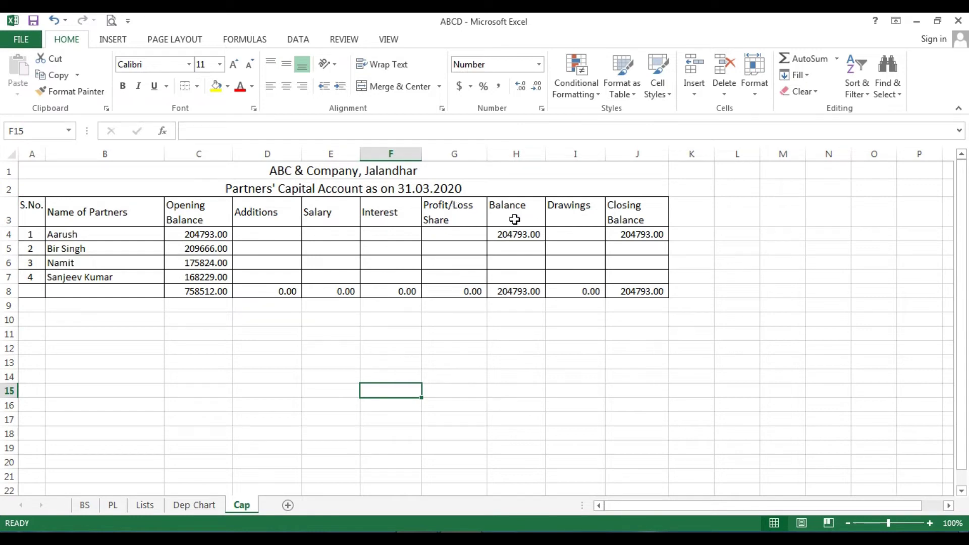
left_click_drag(515, 221, 570, 224)
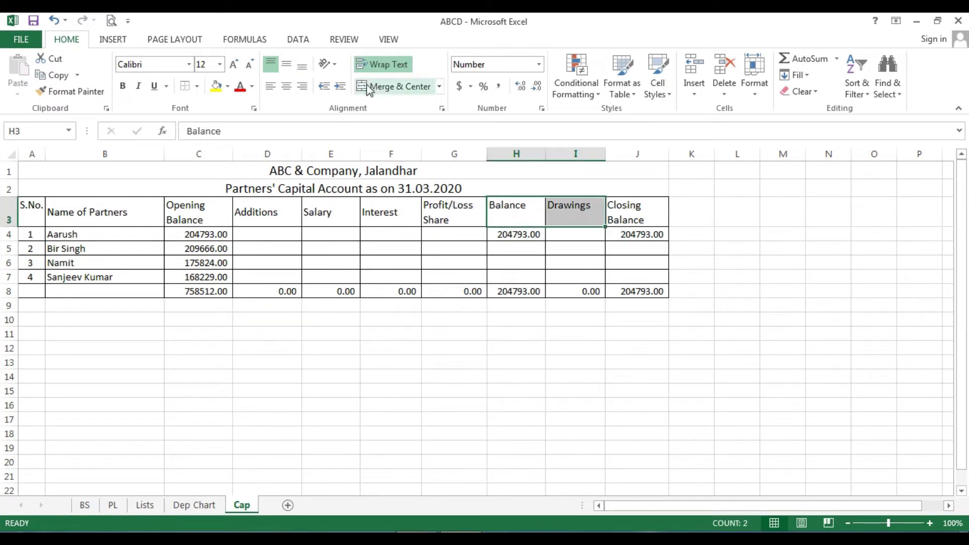
left_click(286, 66)
left_click(392, 394)
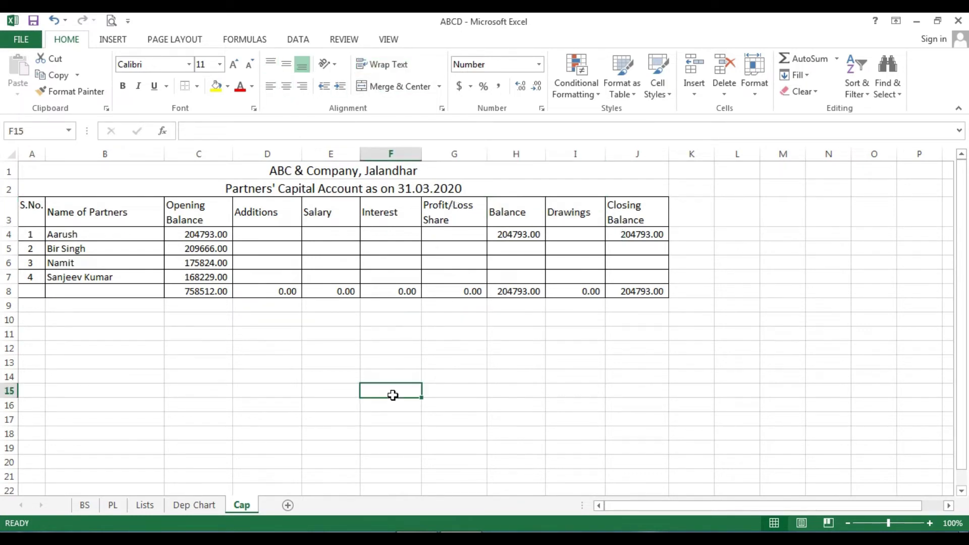
Step: Enter the four partners' additions in D4:D7 as 35400, 50000, 45900 and 68700
left_click(267, 231)
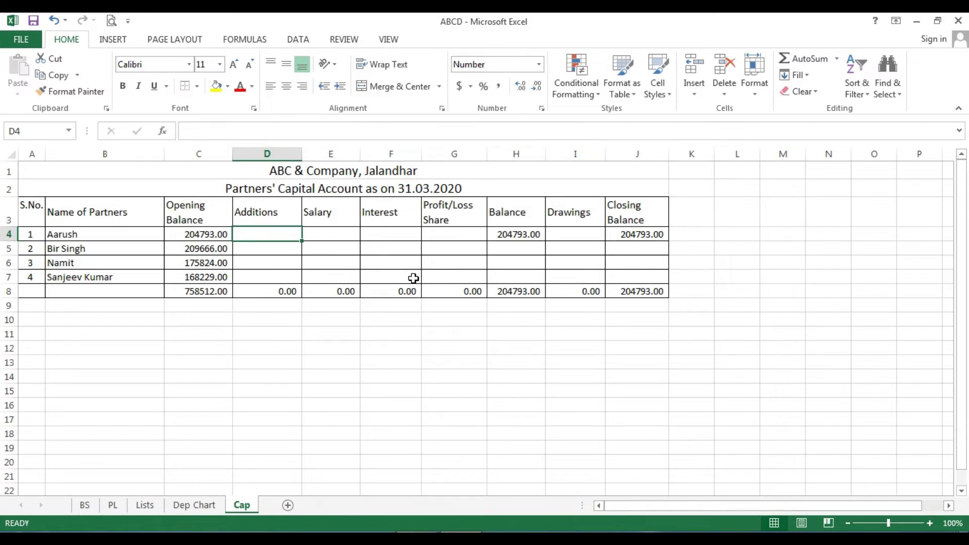
type("35")
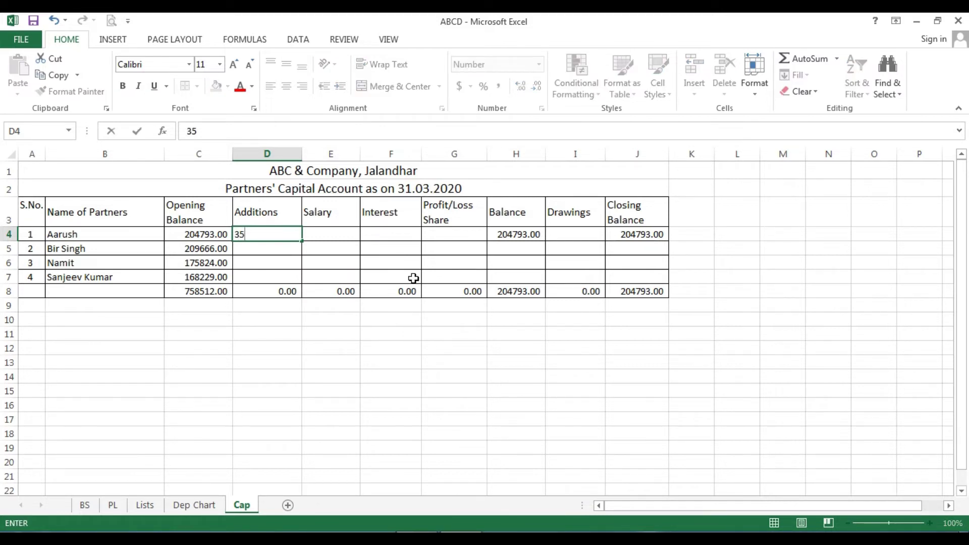
type("400")
key("Return")
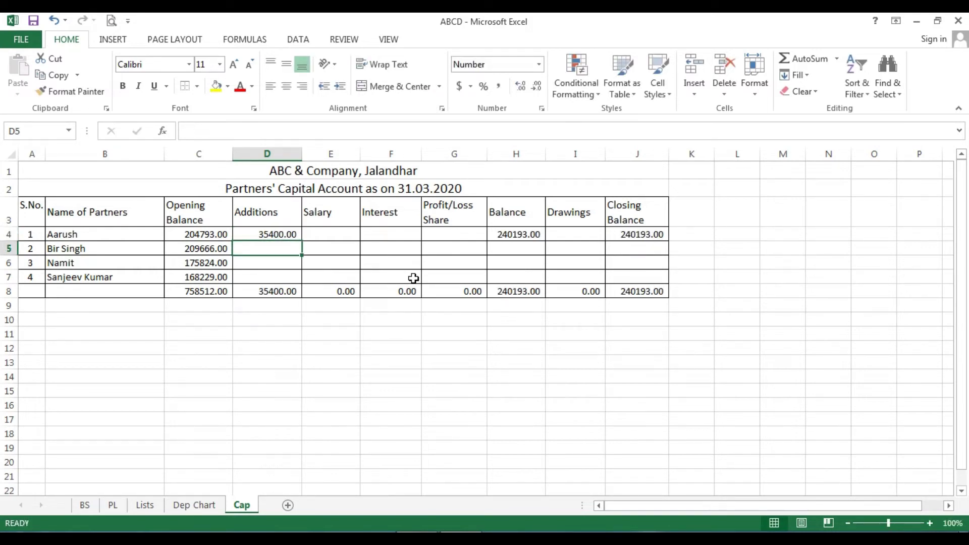
type("50000")
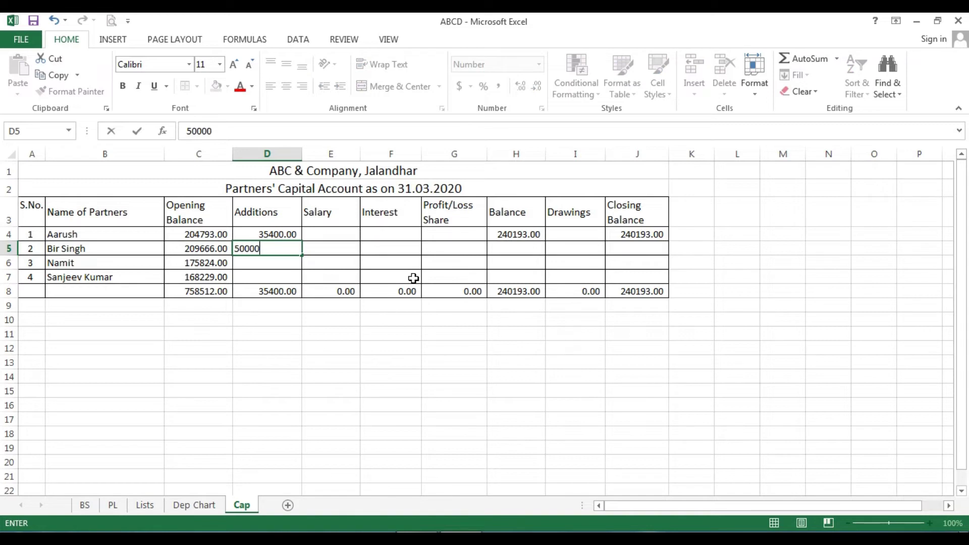
key("Return")
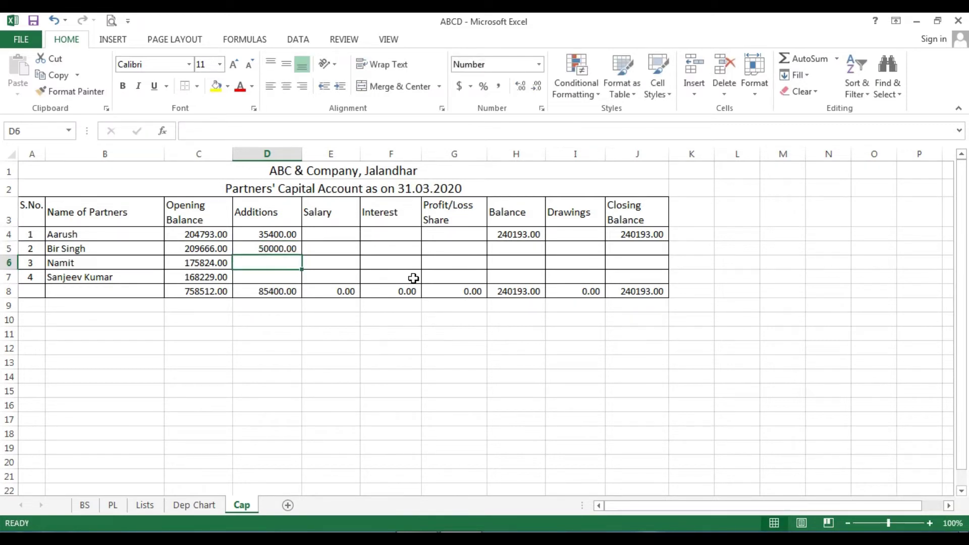
type("45900")
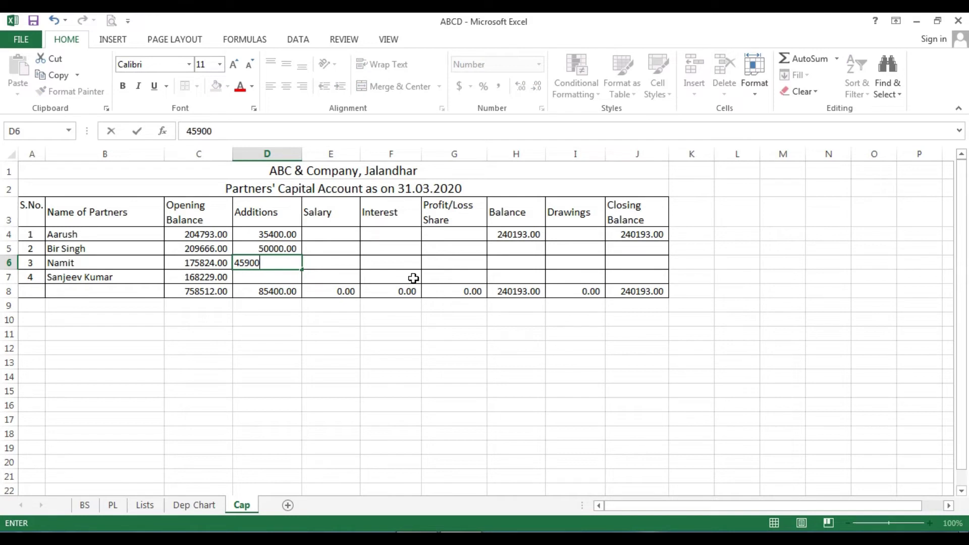
key("Return")
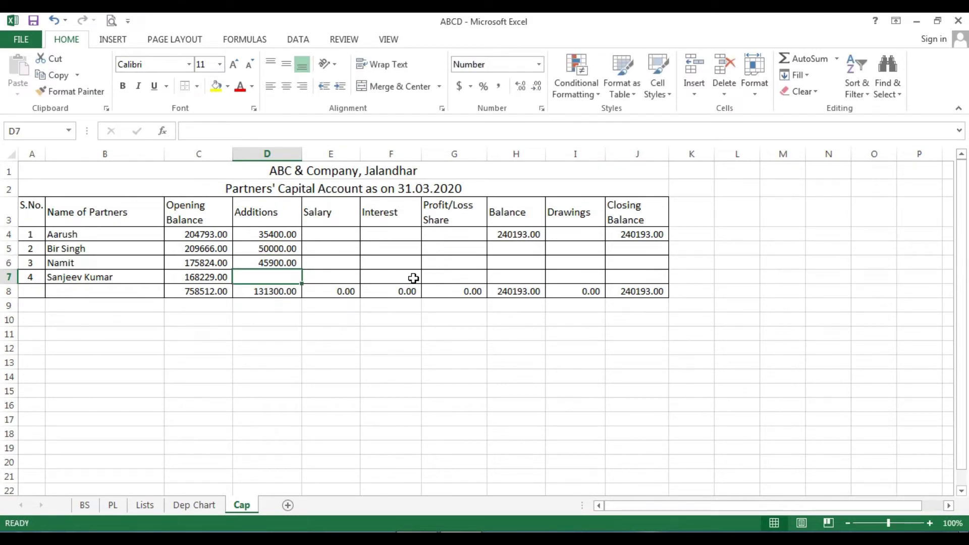
type("68700")
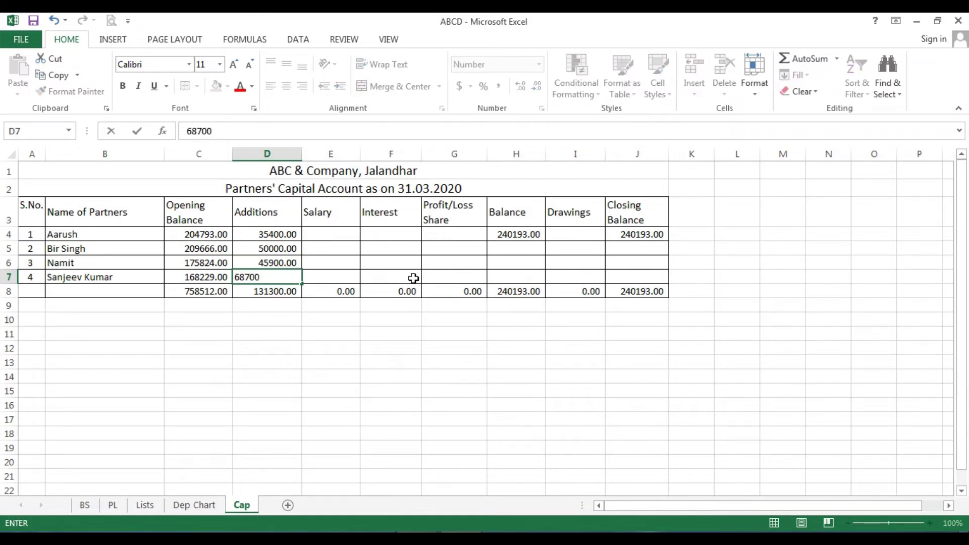
key("Return")
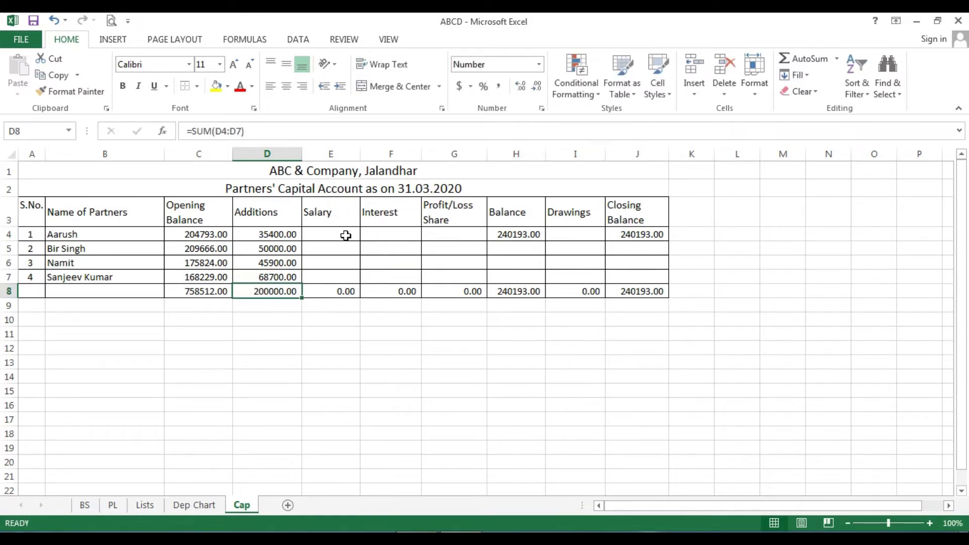
Step: Center the Additions, Salary, Interest and Name of Partners headings horizontally, and middle-align the S.No. heading vertically
left_click(344, 235)
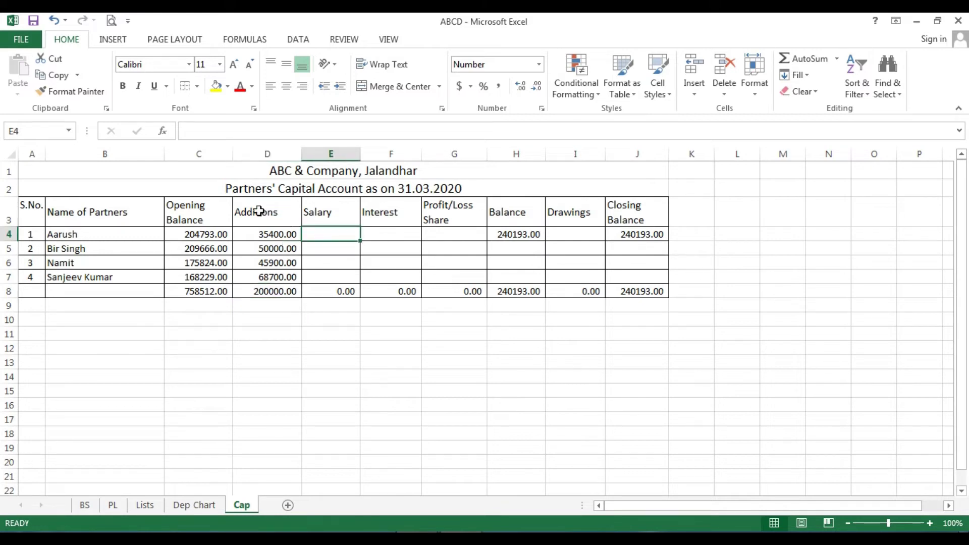
left_click_drag(260, 210, 399, 212)
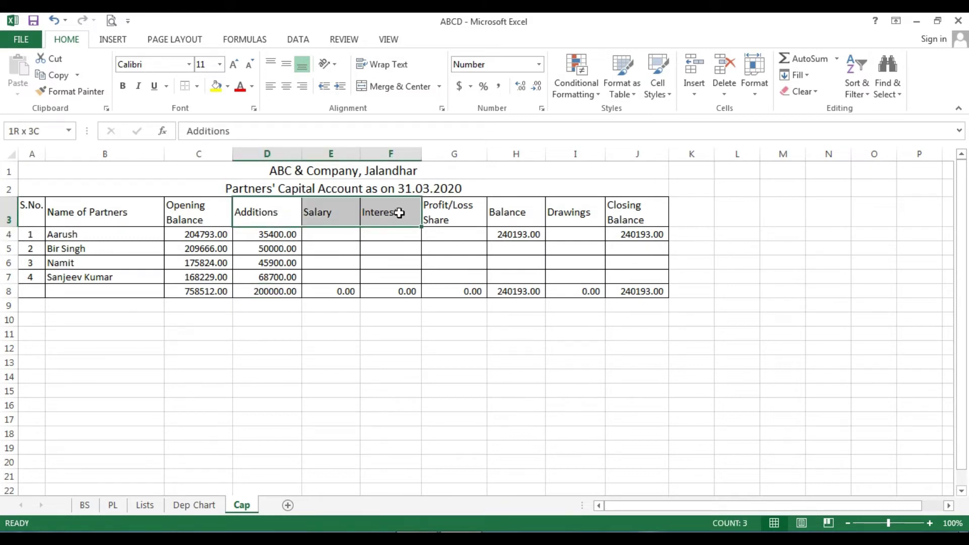
left_click(286, 86)
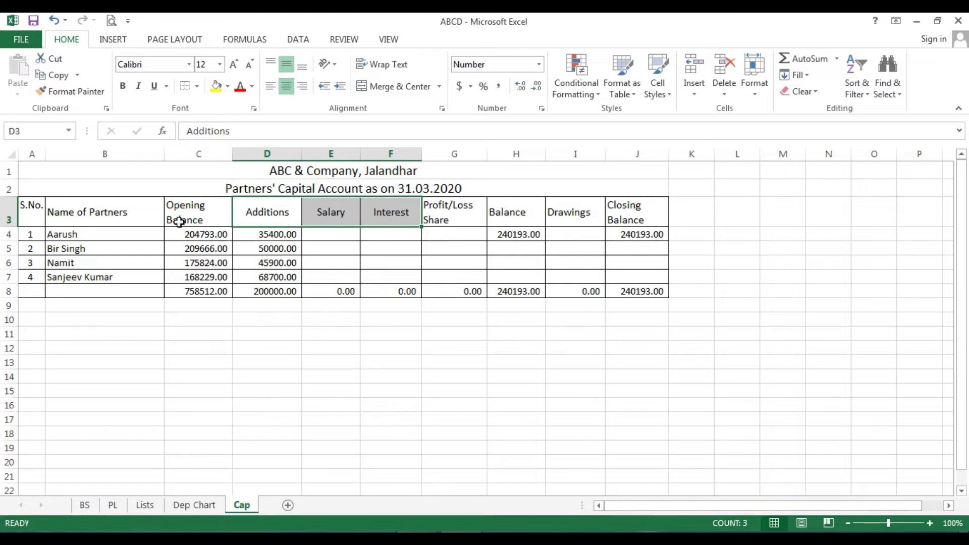
left_click(107, 212)
left_click(289, 86)
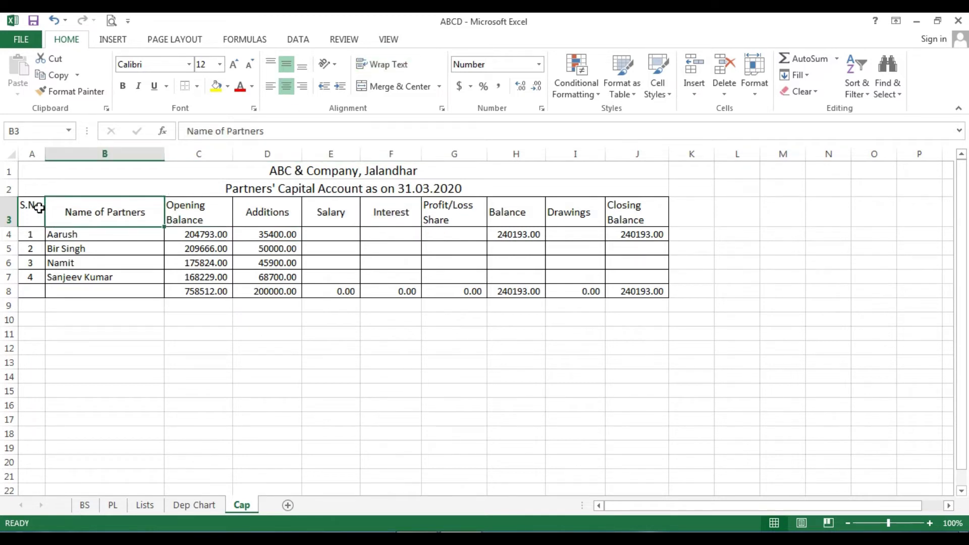
left_click(35, 208)
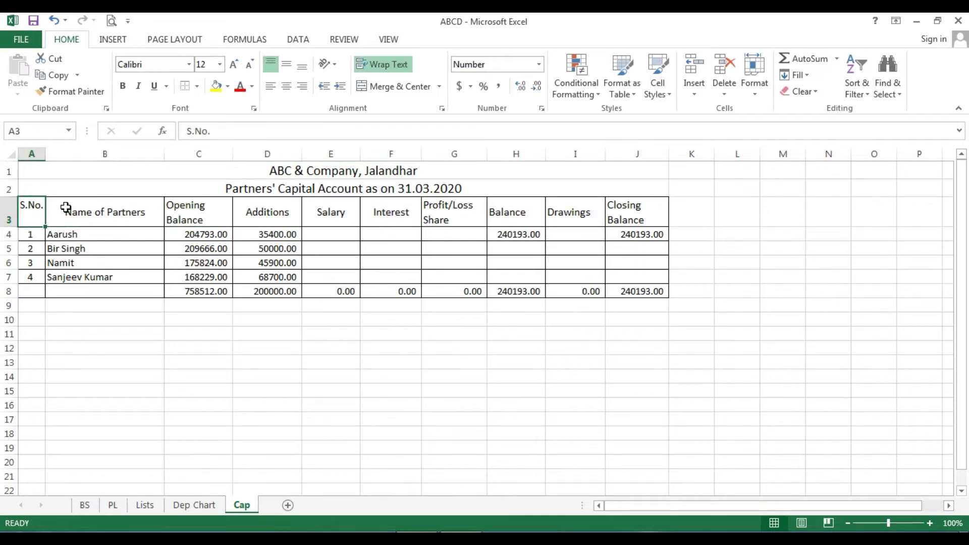
left_click(282, 69)
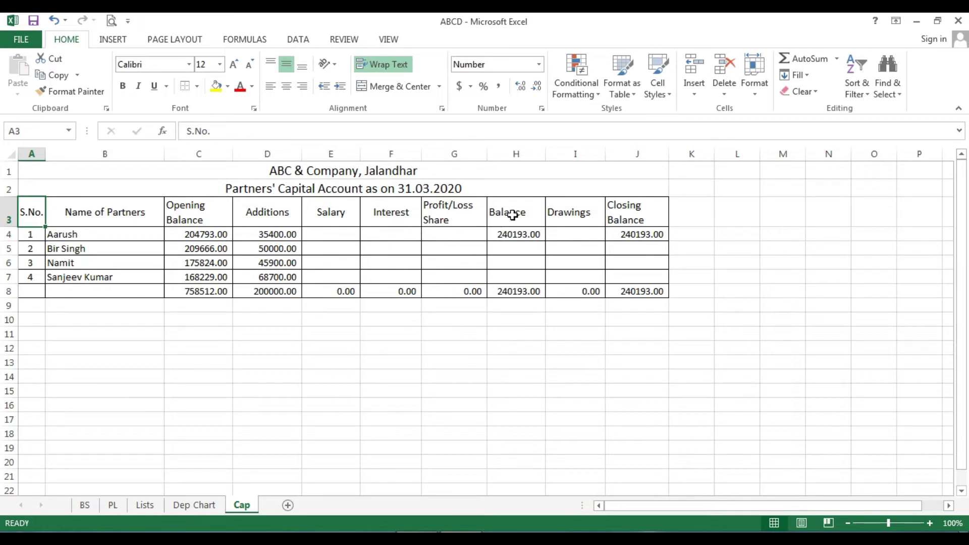
Step: Check the Net Profit on the PL sheet and enter 120000 as the first partner's salary in E4 of the Cap sheet
left_click(343, 236)
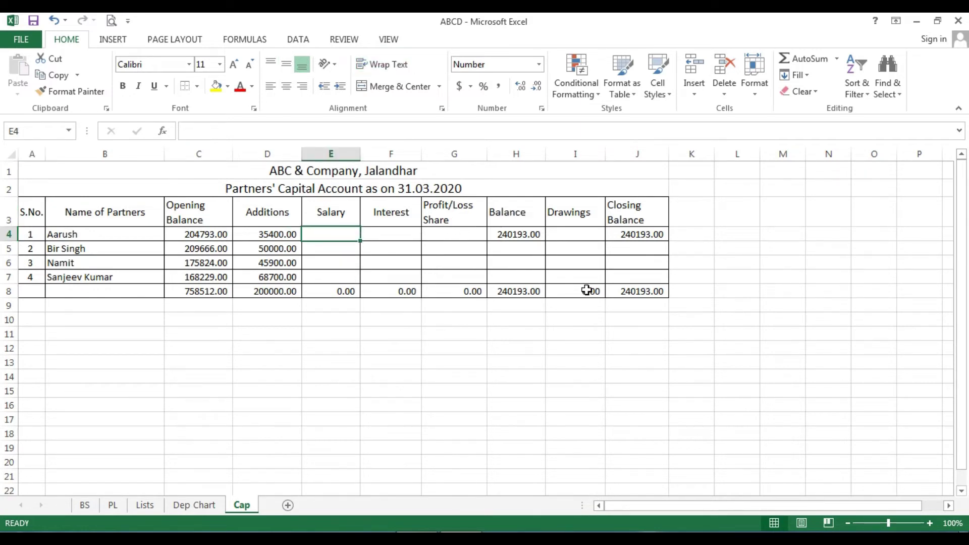
left_click(113, 506)
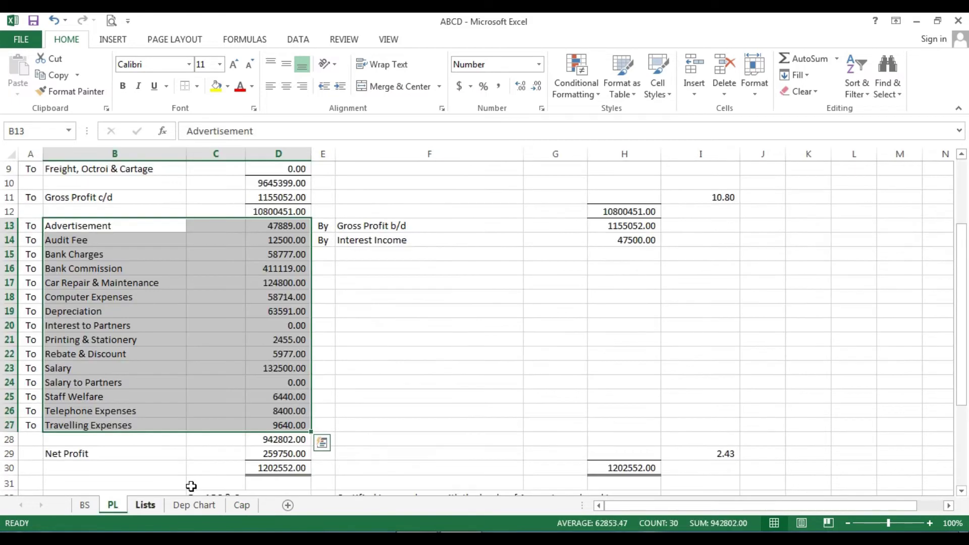
left_click(289, 453)
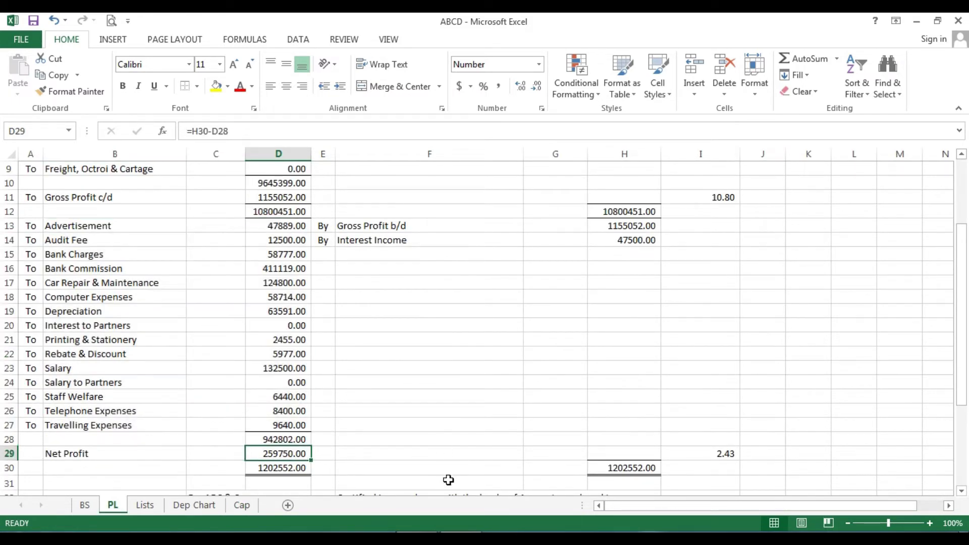
left_click(241, 505)
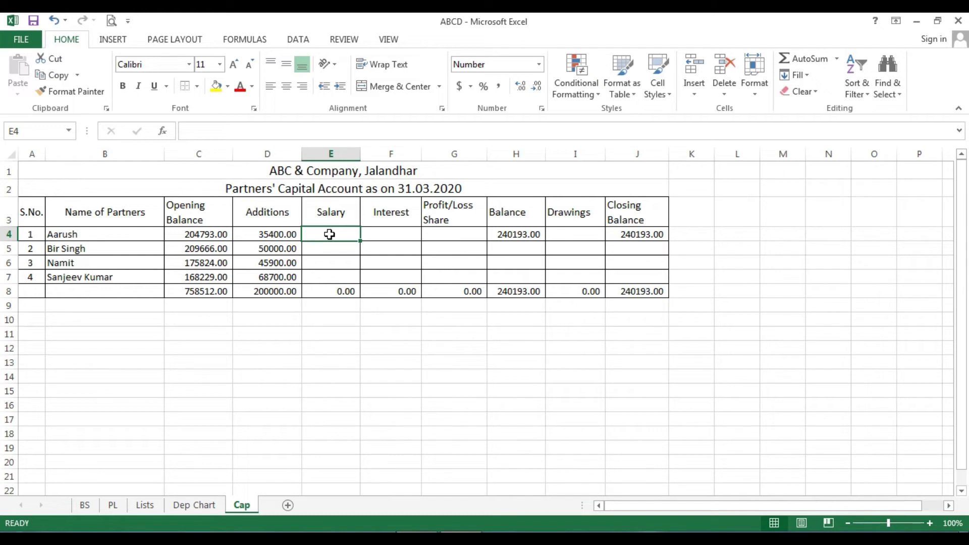
type("1")
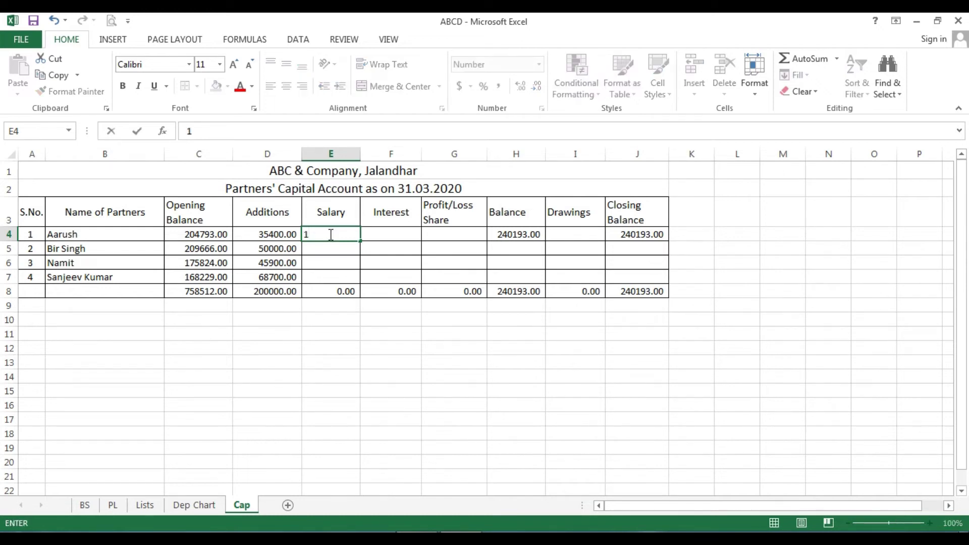
type("20000")
key("Return")
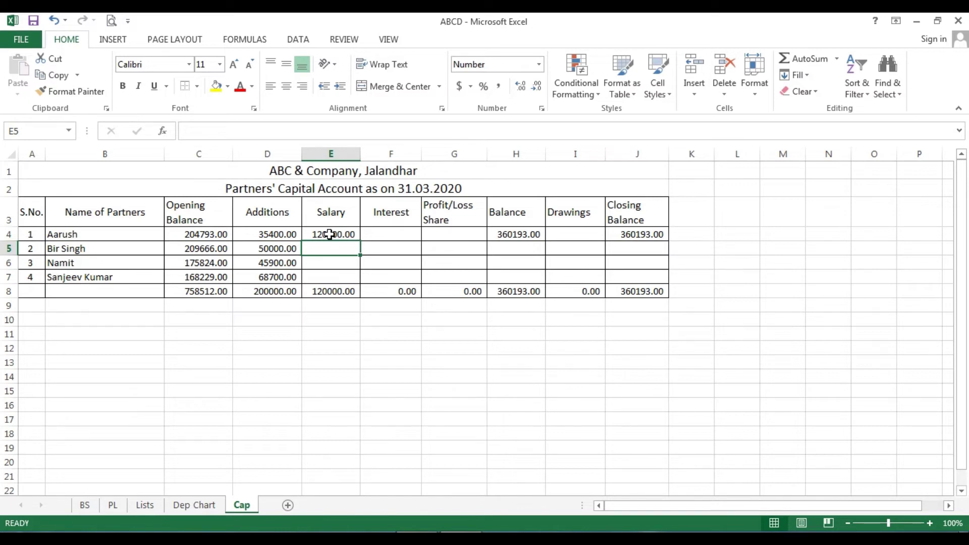
Step: Enter the remaining three partners' salaries in E5:E7 as 96000, 96000 and 150000
type("96000")
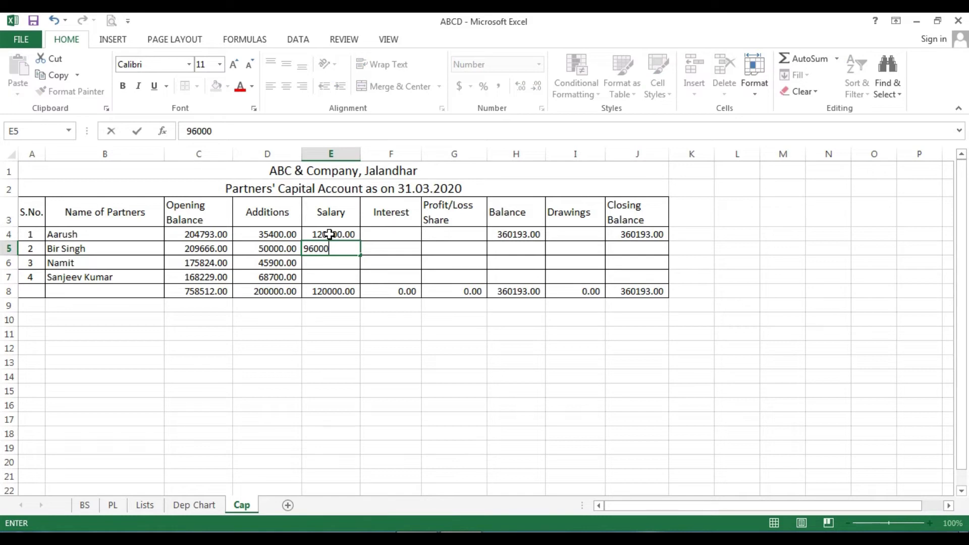
key("Return")
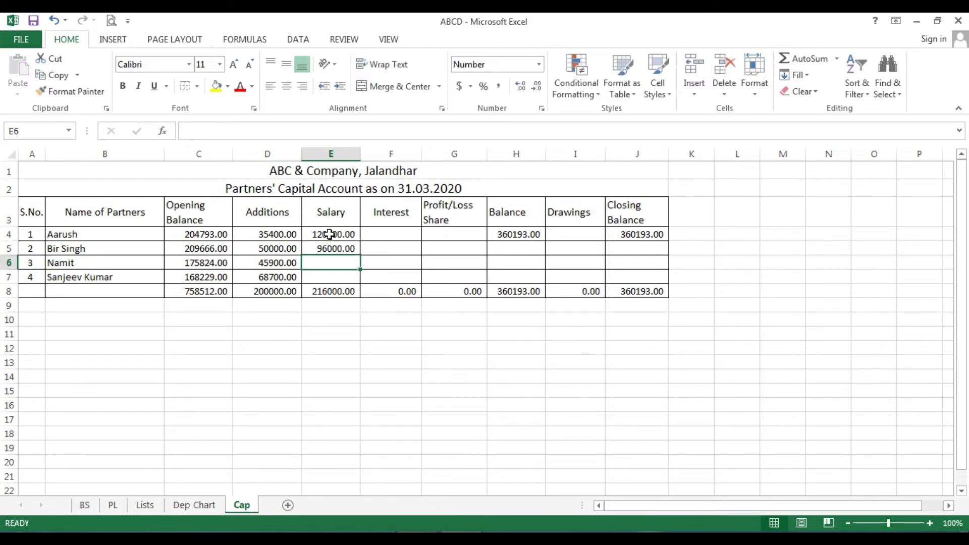
type("96000")
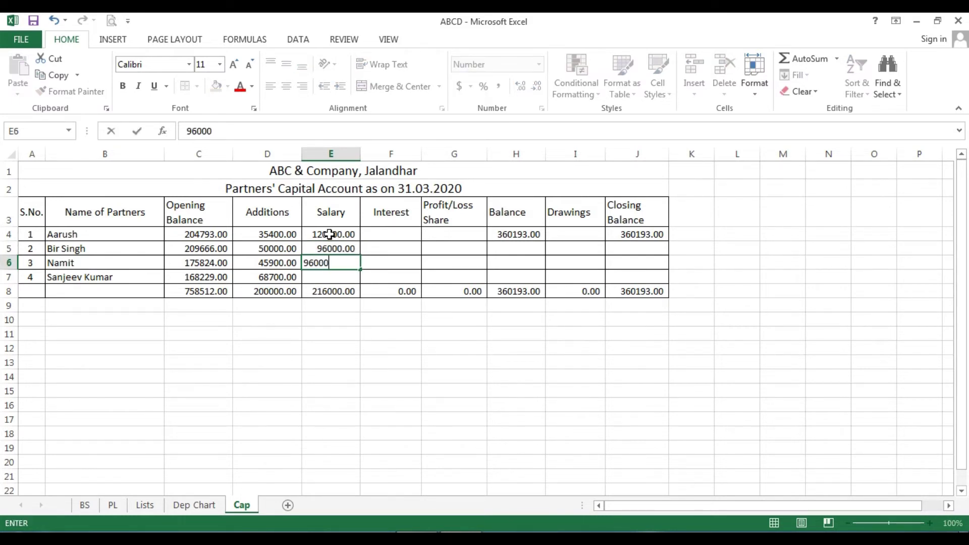
key("Return")
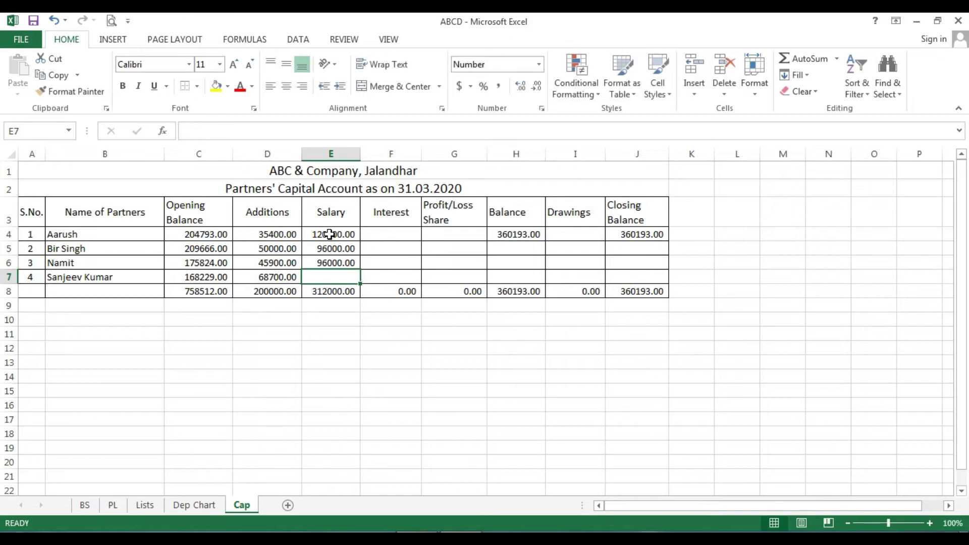
type("150000")
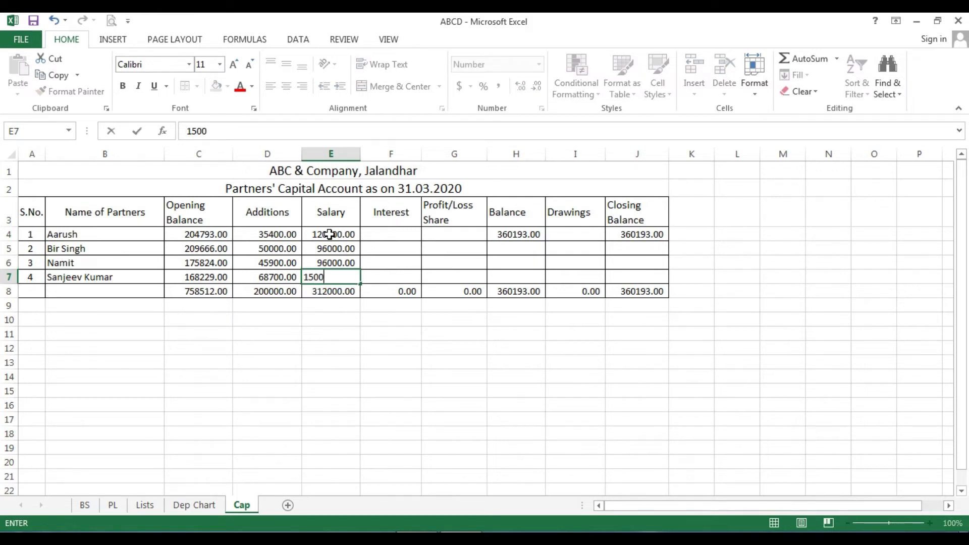
key("Return")
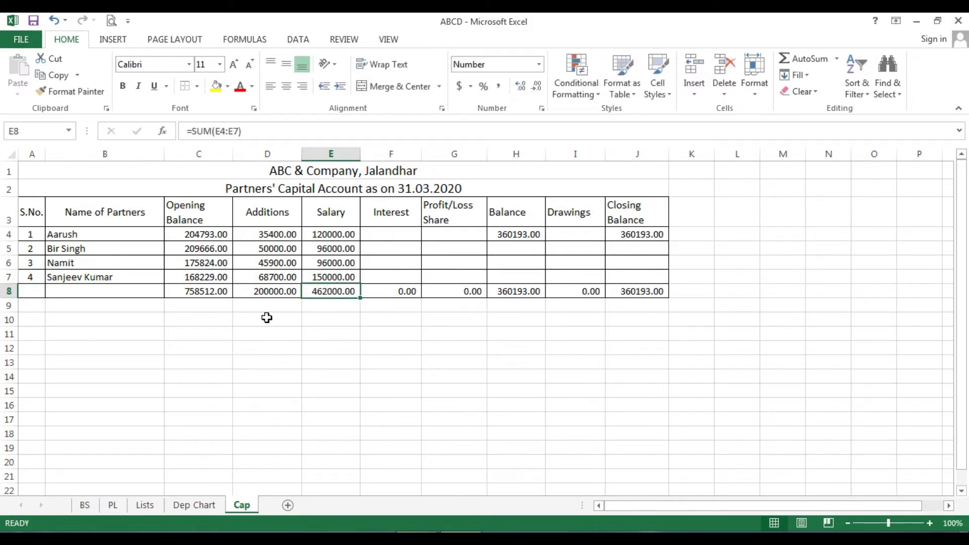
left_click(319, 332)
Step: Enter the four partners' interest in F4:F7 as 20479, 20967, 17582 and 16823
left_click(395, 238)
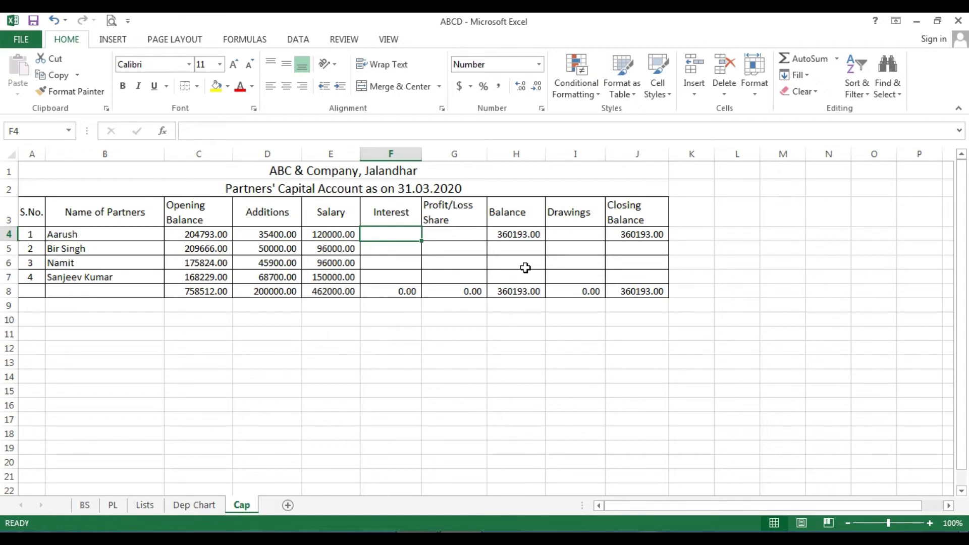
type("20")
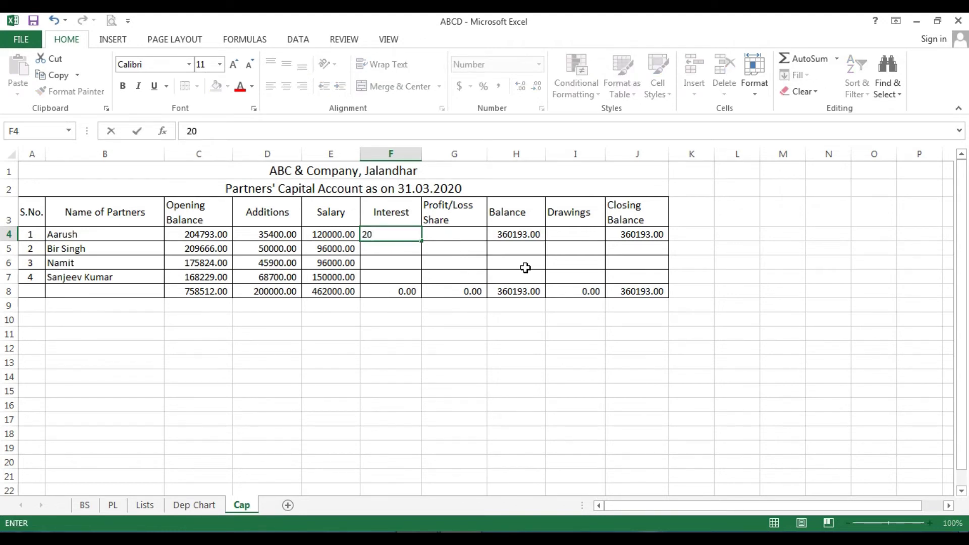
key("BackSpace")
key("BackSpace")
type("20479")
key("Return")
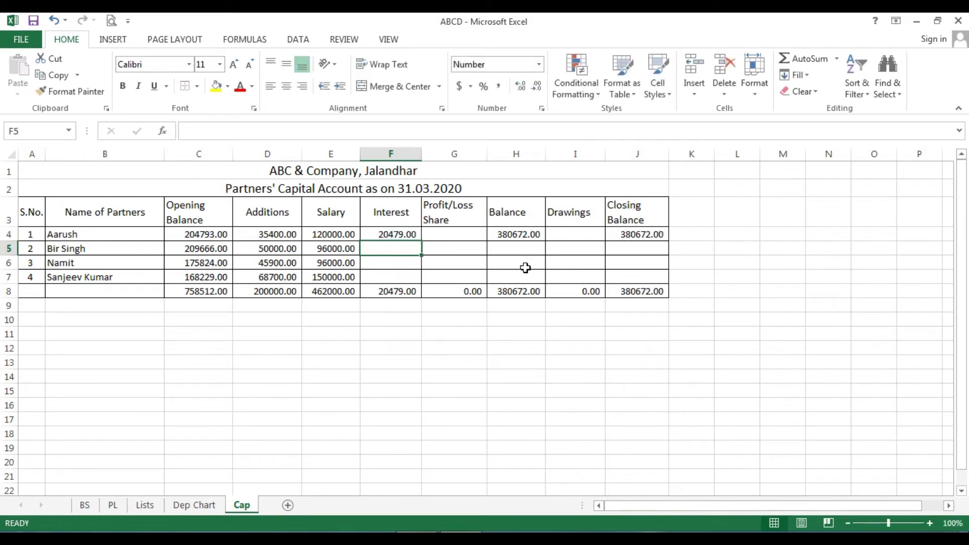
type("20")
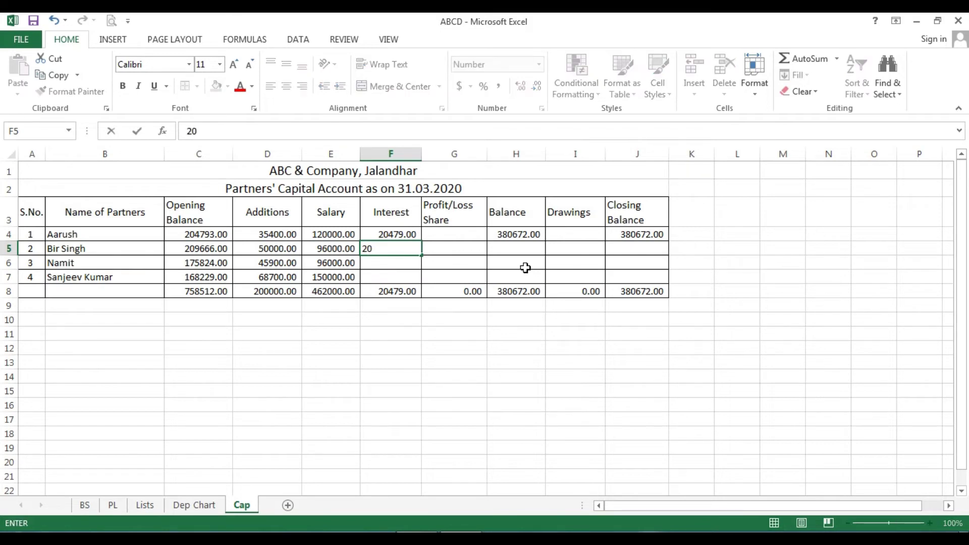
type("967")
key("Return")
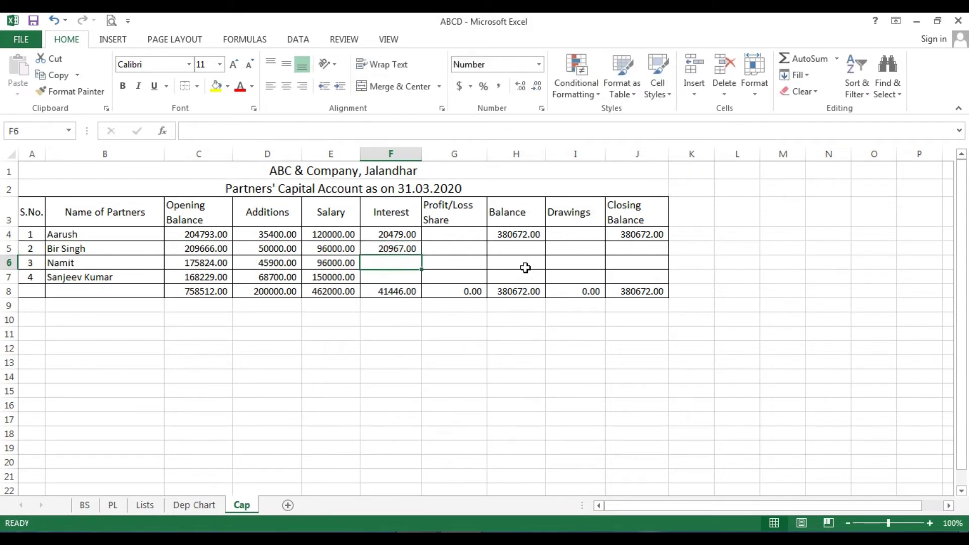
type("175")
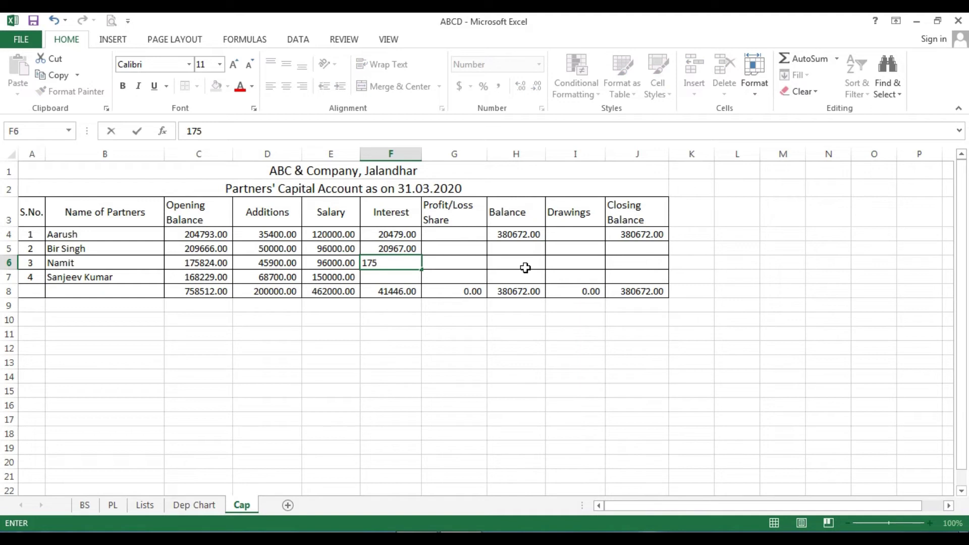
type("82")
key("Return")
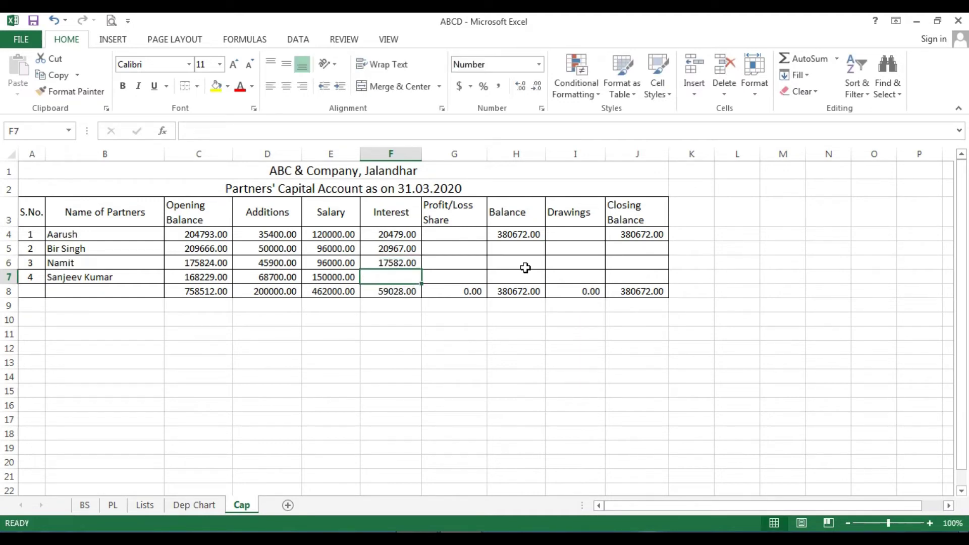
type("168")
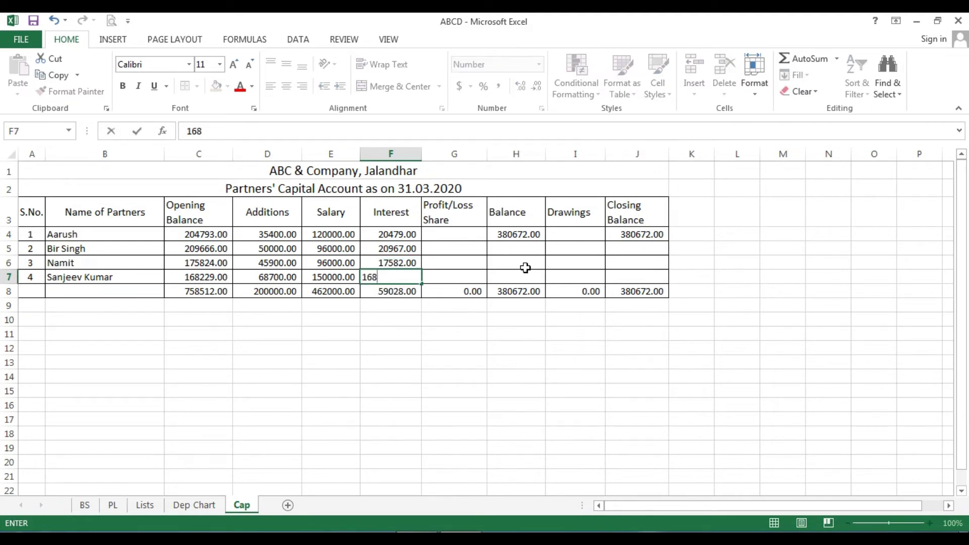
type("23")
key("Return")
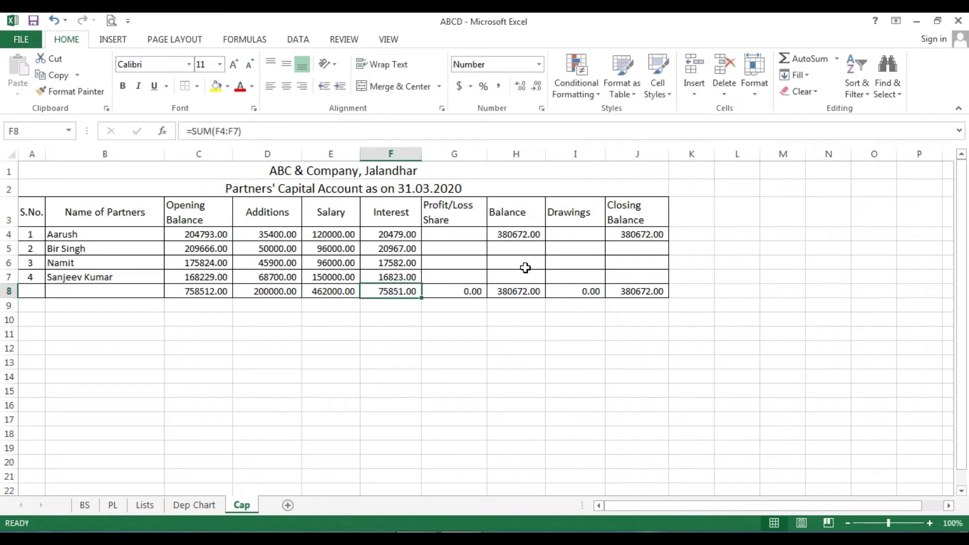
Step: Compare the Cap sheet's salary and interest totals with the Salary to Partners and Interest to Partners formulas on the PL sheet, and inspect Net Profit
key("Up")
key("Up")
key("Up")
key("Up")
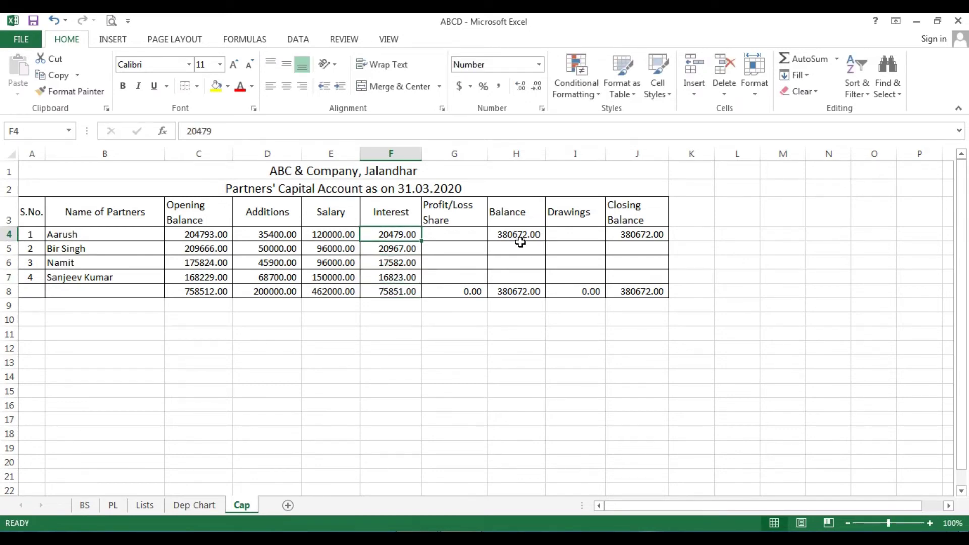
left_click(113, 505)
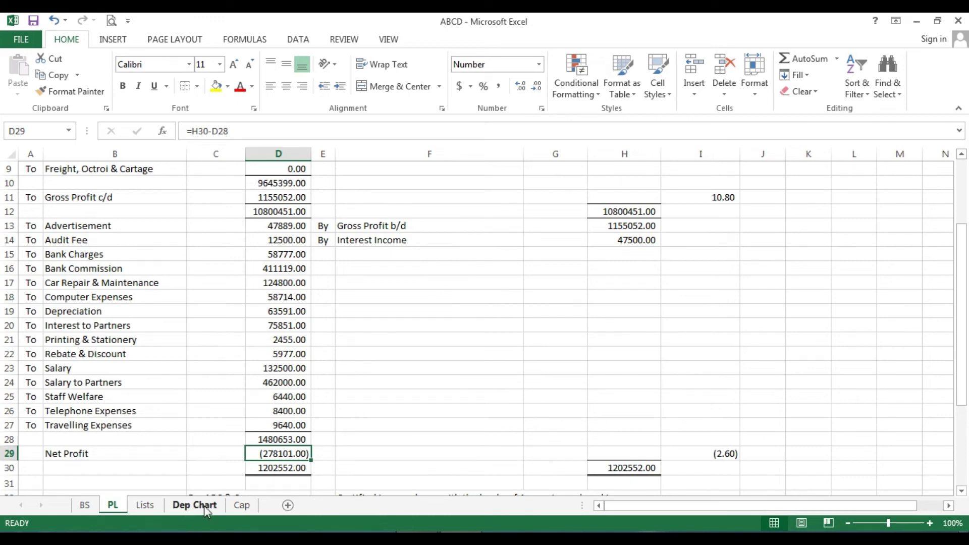
left_click(241, 505)
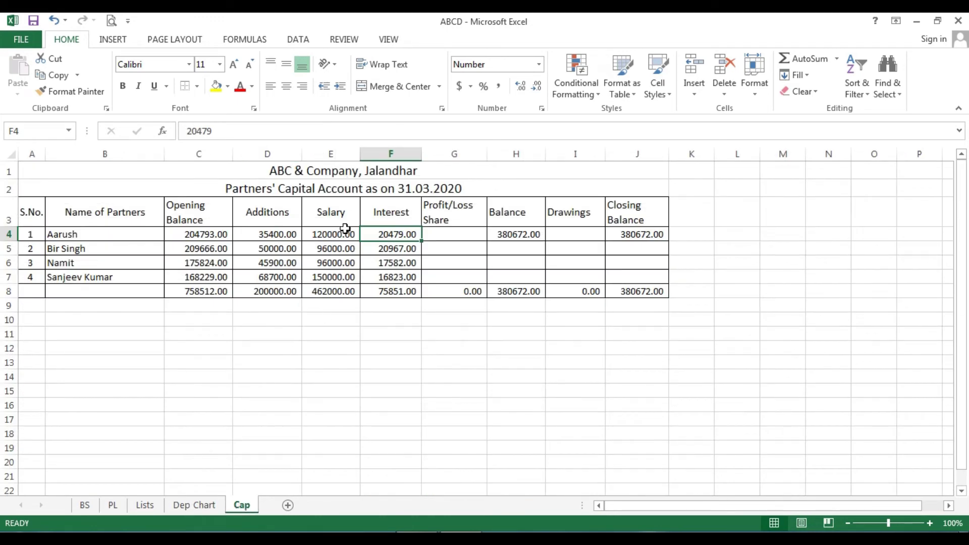
left_click(339, 292)
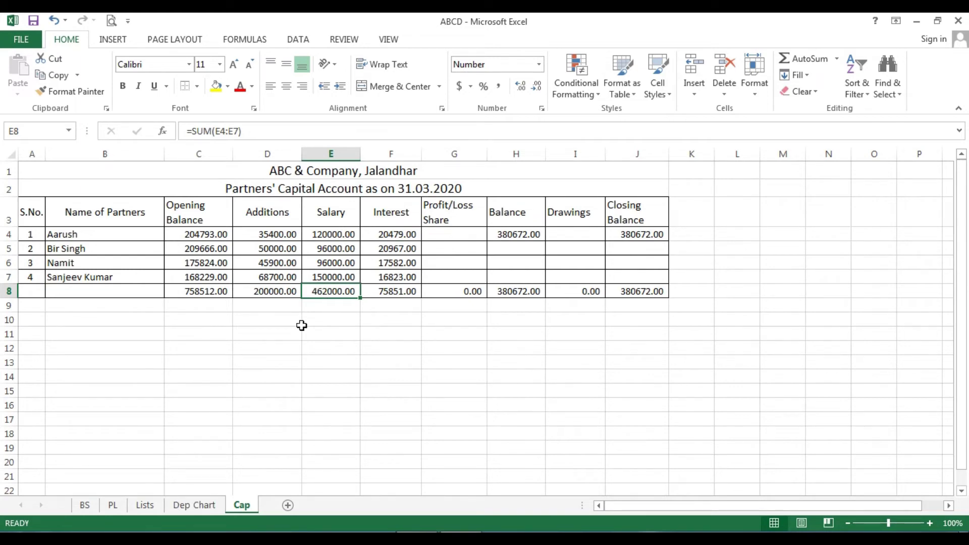
left_click(113, 504)
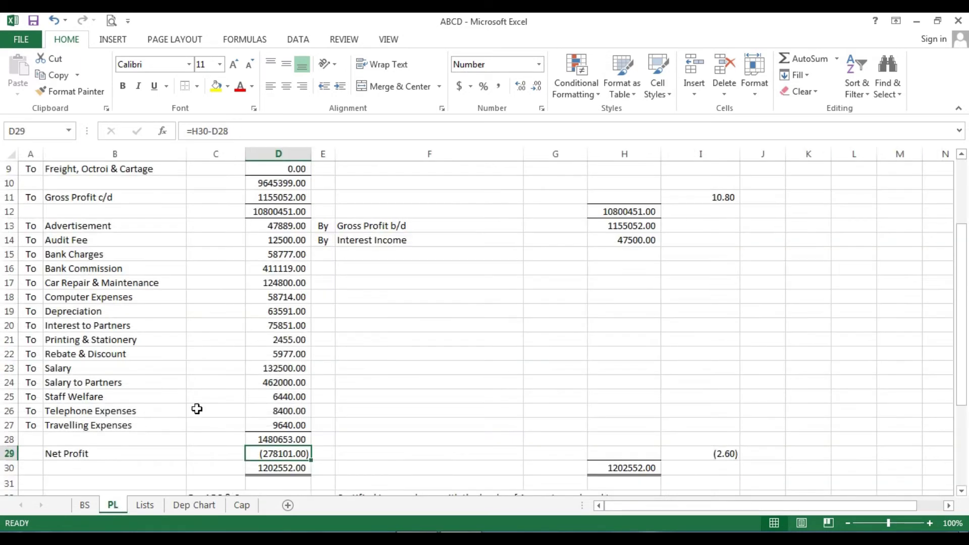
left_click(276, 384)
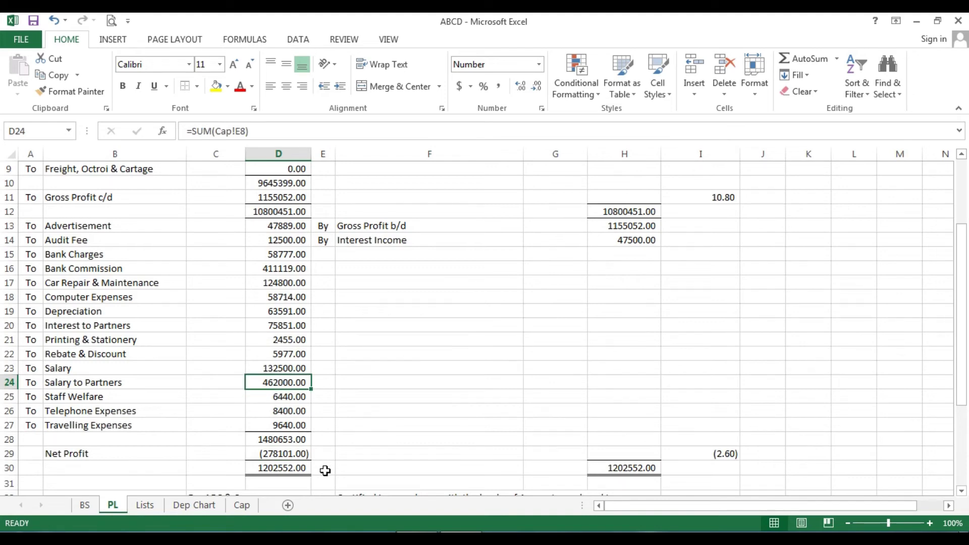
left_click(242, 506)
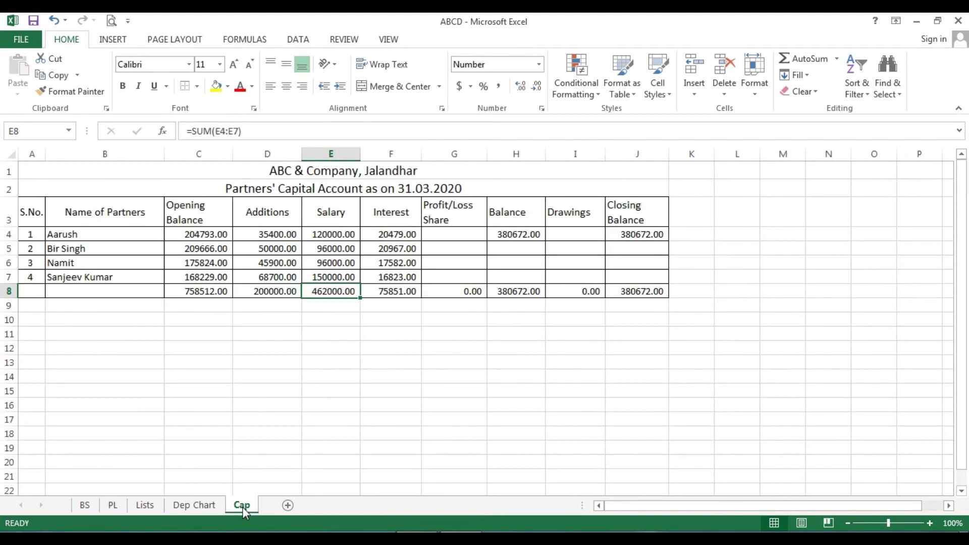
left_click(375, 291)
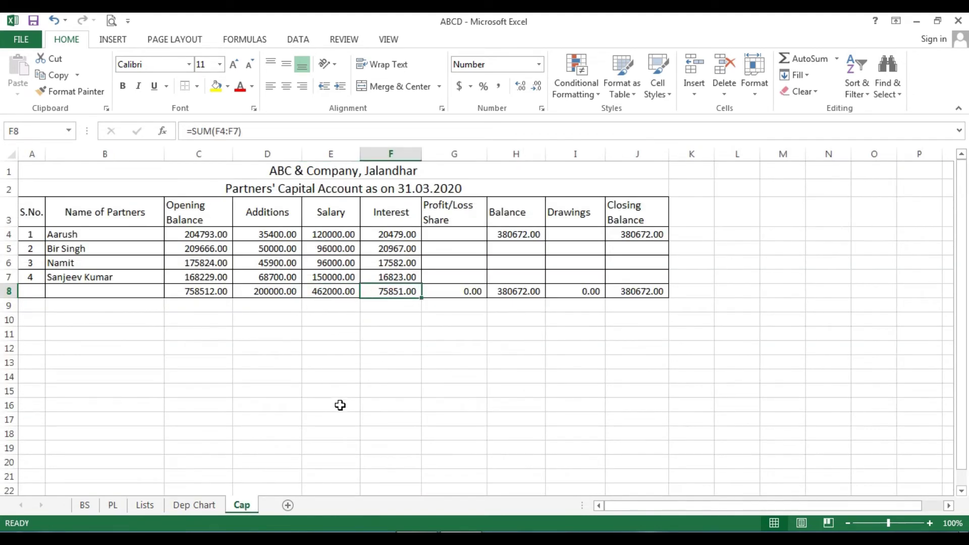
left_click(113, 505)
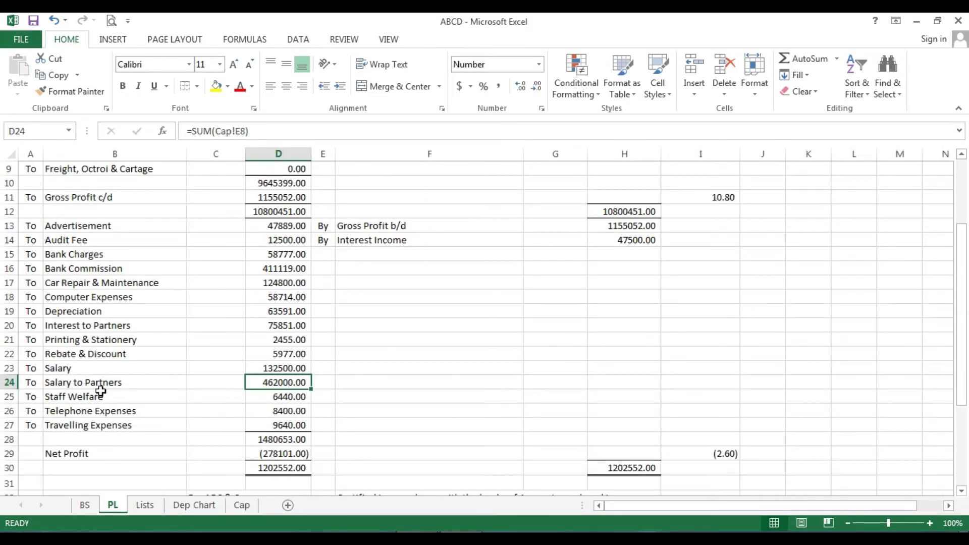
left_click(250, 327)
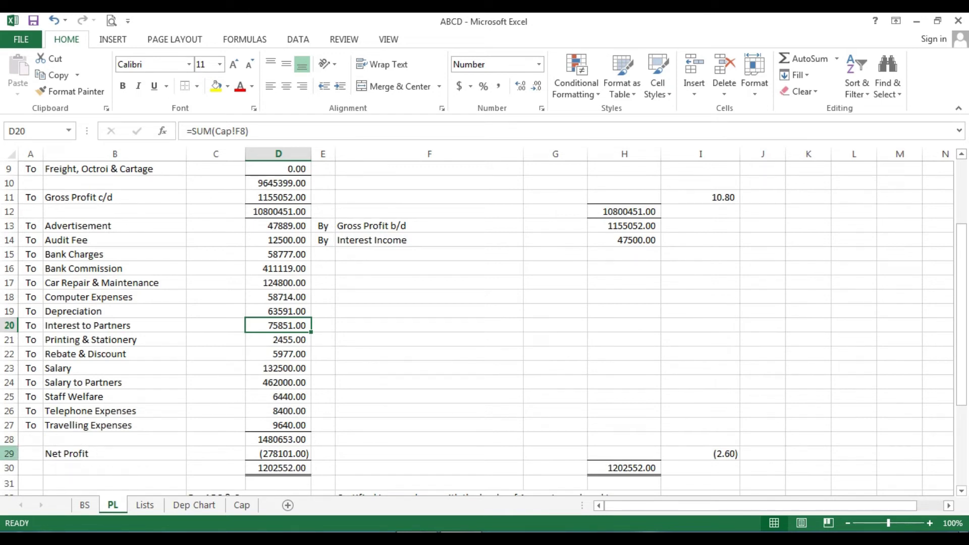
left_click(255, 455)
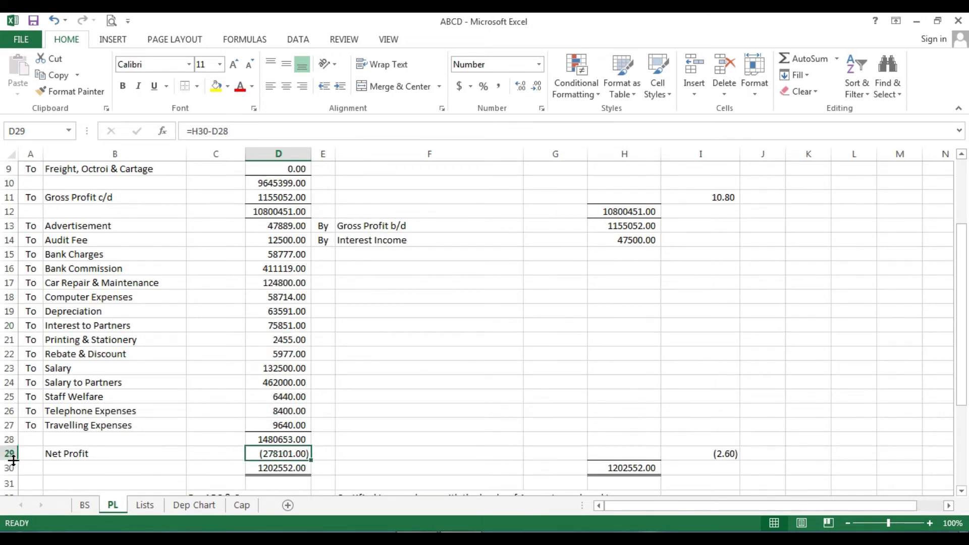
Step: Insert four blank rows on the PL sheet between the Net Profit row and the final total in row 30
left_click_drag(12, 467, 26, 452)
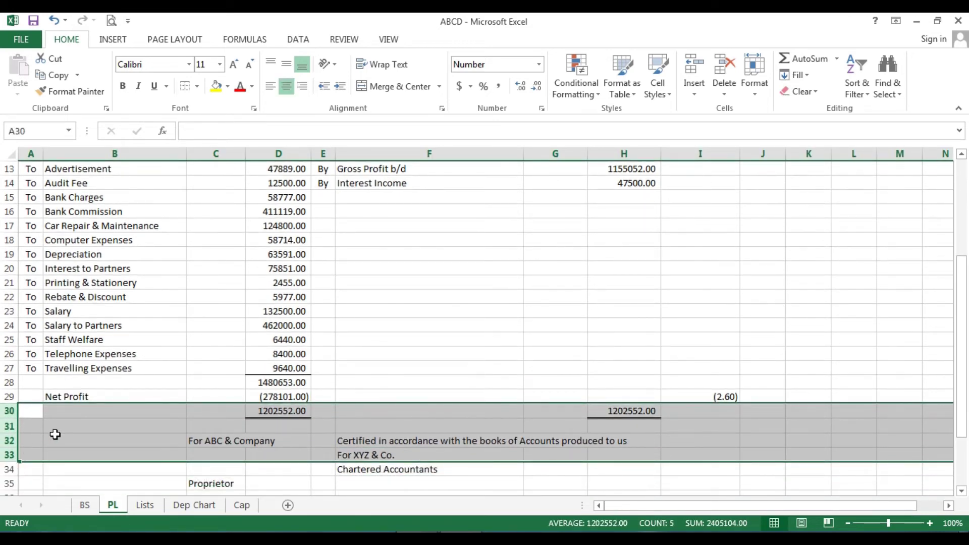
left_click(694, 70)
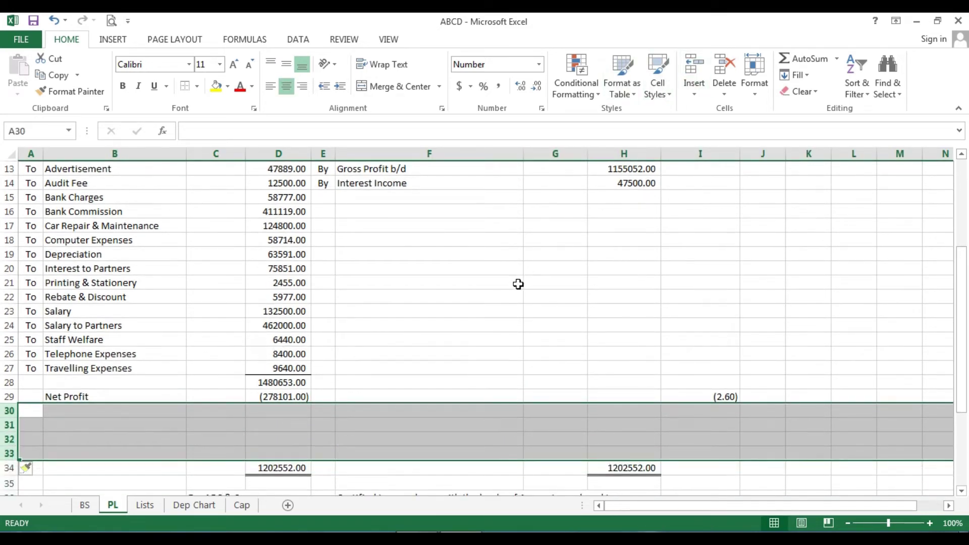
left_click(459, 309)
Step: Extend the Net Profit label in B29 to read "Net Profit trfd to Partners Capital Accounts"
left_click(107, 412)
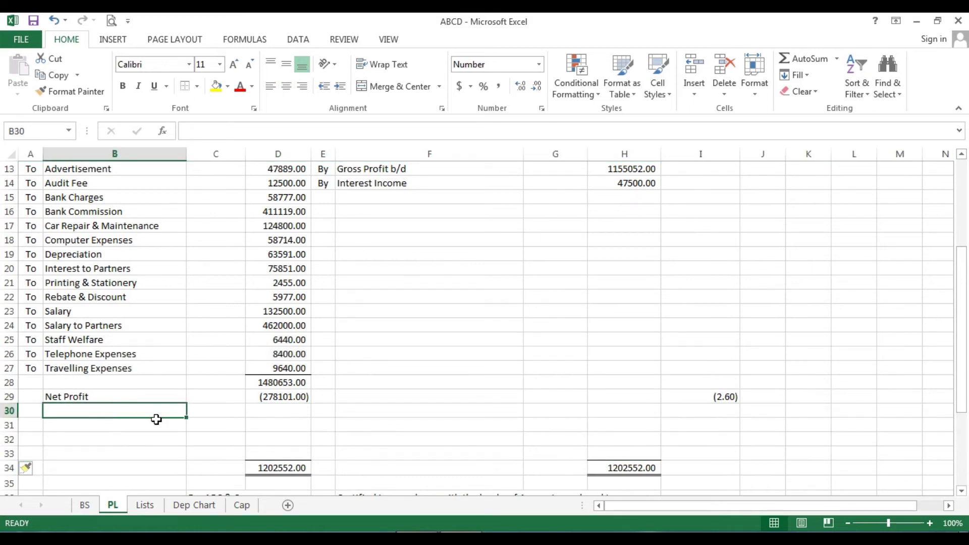
left_click(122, 399)
double_click(123, 398)
type("t")
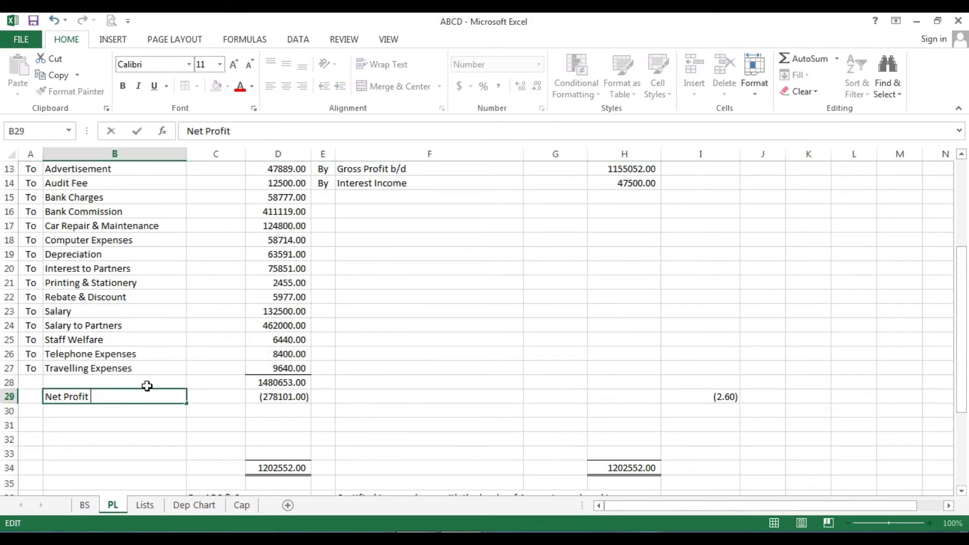
type("trfd to Partners")
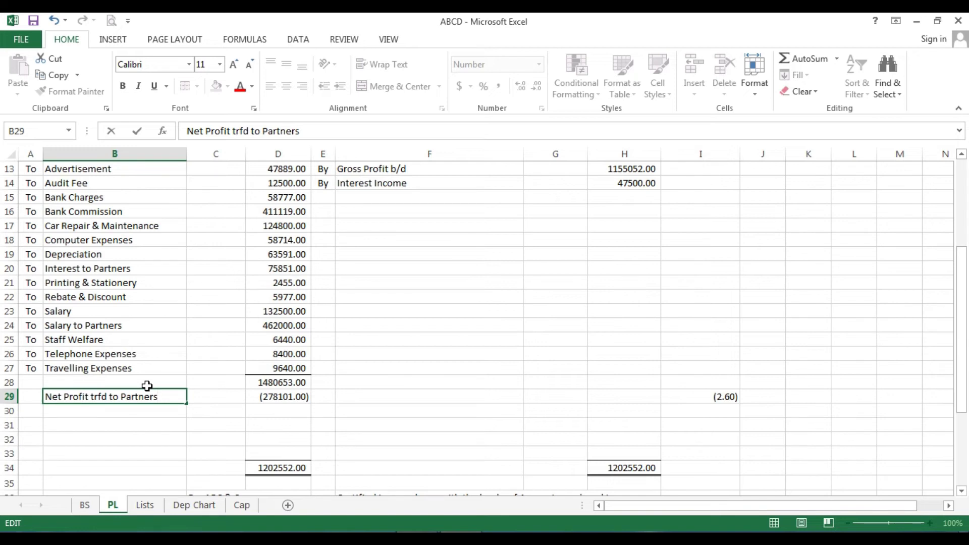
type("kl")
key("BackSpace")
key("BackSpace")
type("s Capital Aco")
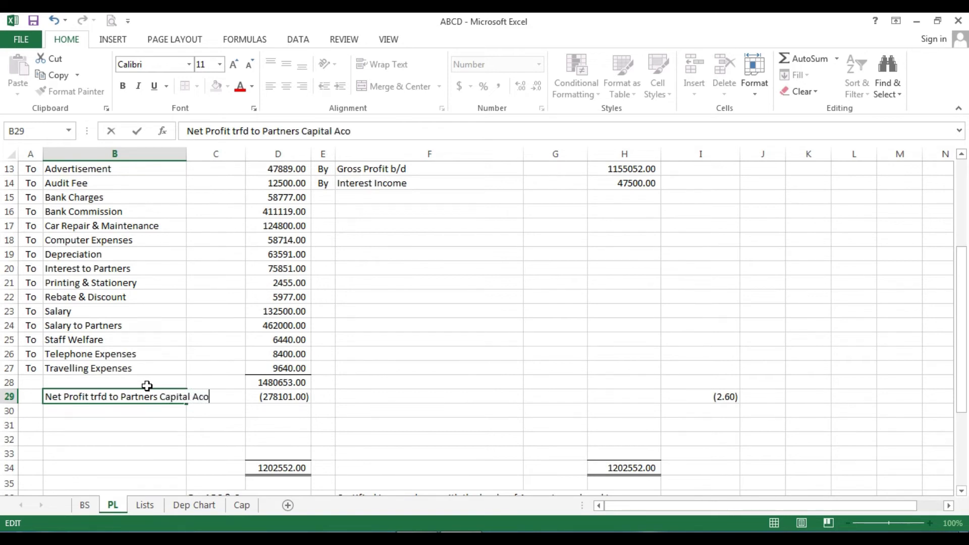
key("BackSpace")
type("counts")
key("Return")
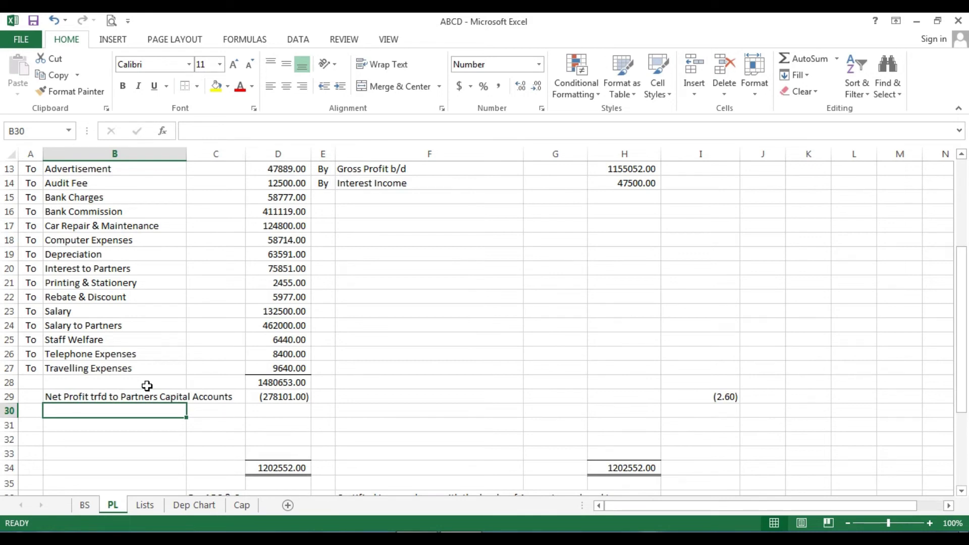
Step: Add an apostrophe after "Partners" in B29 so the label reads "Net Profit trfd to Partners' Capital Accounts"
key("Up")
key("F2")
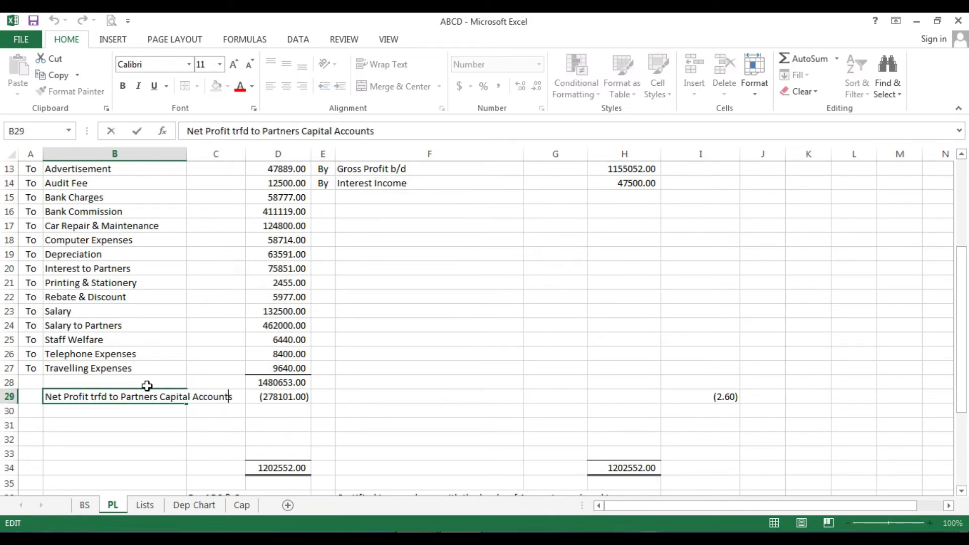
key("Left")
key("Left")
key("Left")
key("Left")
key("Left")
key("Left")
key("Left")
key("Left")
key("Left")
key("Left")
key("Left")
key("Left")
type("'")
key("Return")
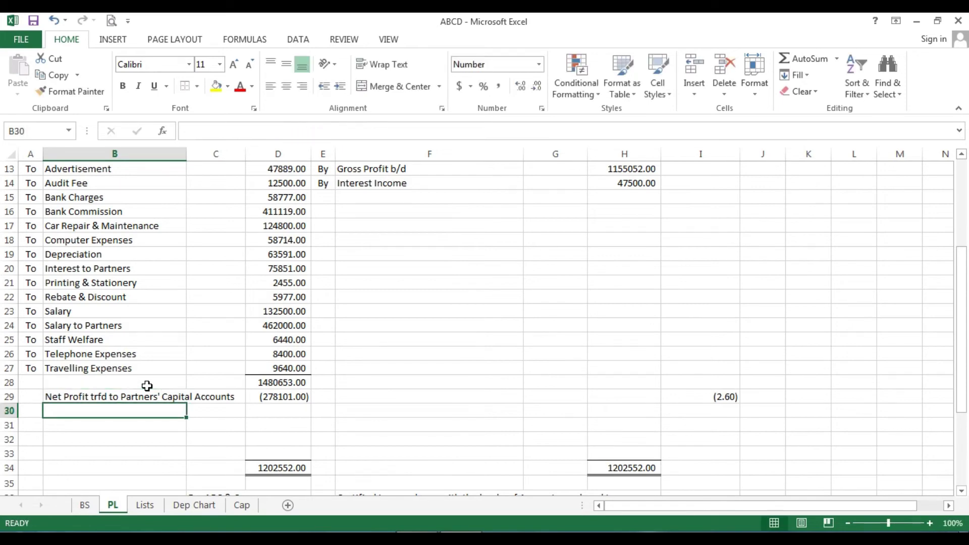
Step: Link B30 on the PL sheet to the first partner's name in B5 of the BS sheet
type("=")
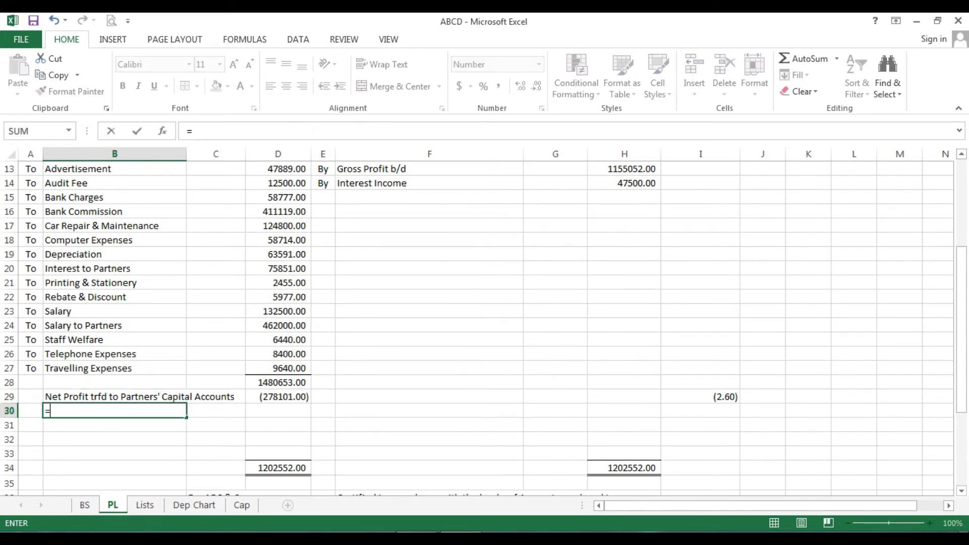
left_click(84, 505)
left_click(93, 237)
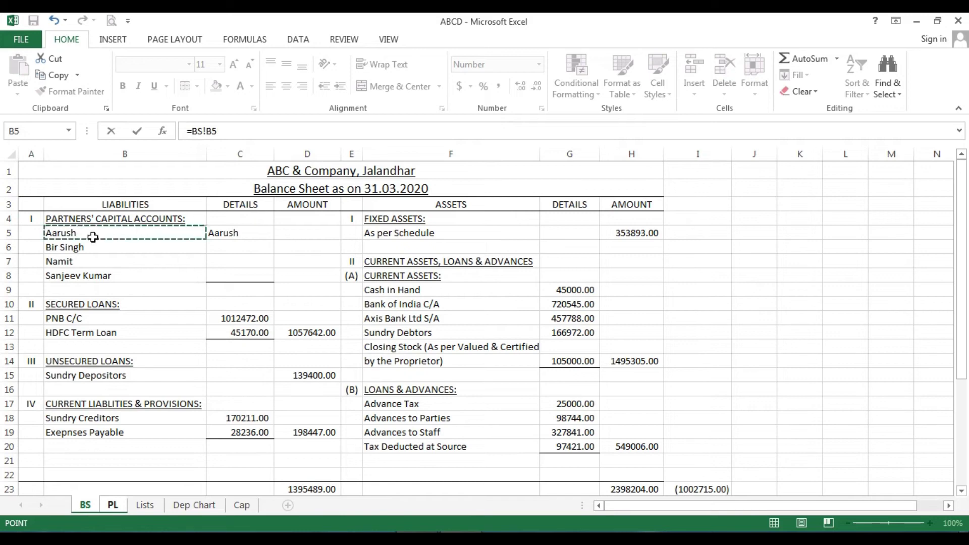
key("Return")
scroll(115, 401, "down", 2)
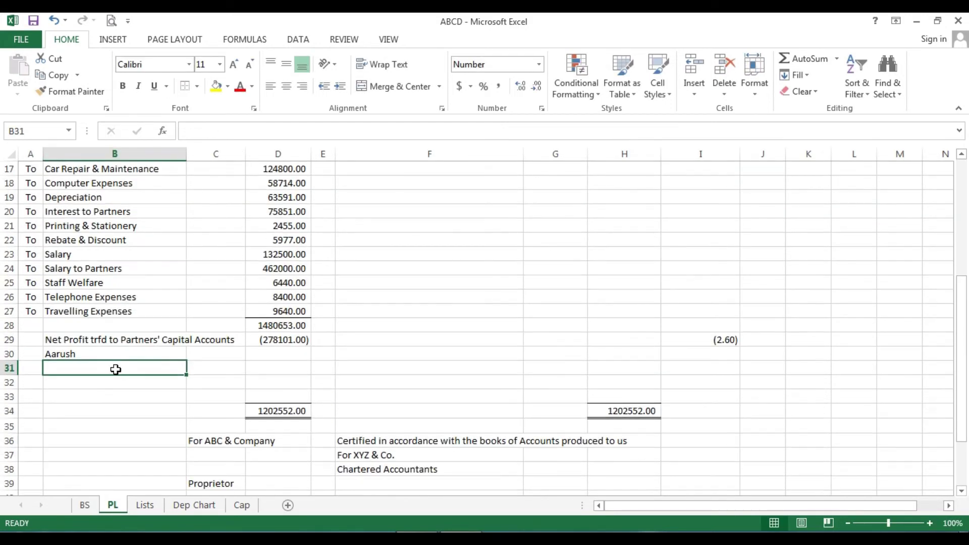
Step: Copy the partner name link in B30 to B31:B33 for the remaining three partners
left_click(144, 356)
right_click(117, 355)
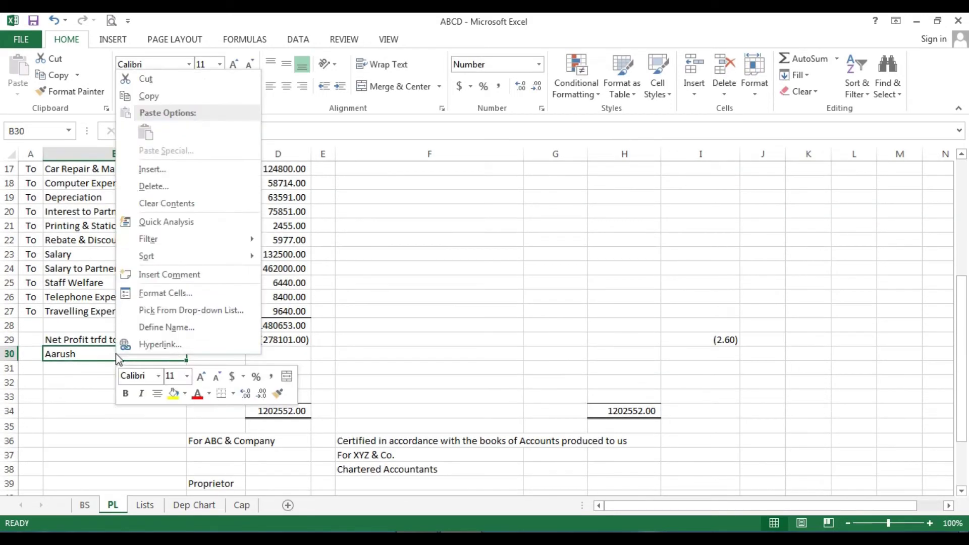
left_click(148, 96)
left_click_drag(122, 368, 122, 399)
right_click(122, 399)
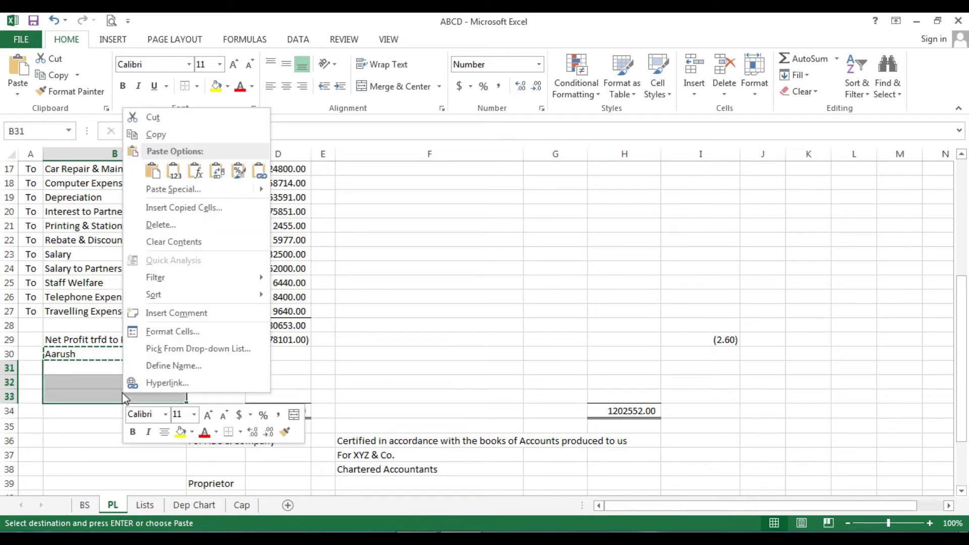
left_click(148, 168)
left_click(344, 366)
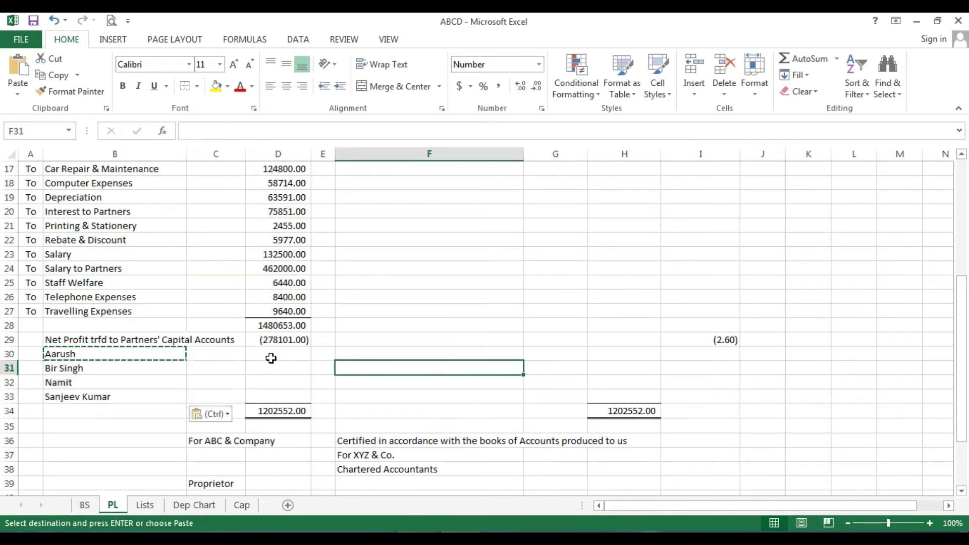
Step: Add a bottom border to C33, beside the last partner's name on the PL sheet
left_click(211, 399)
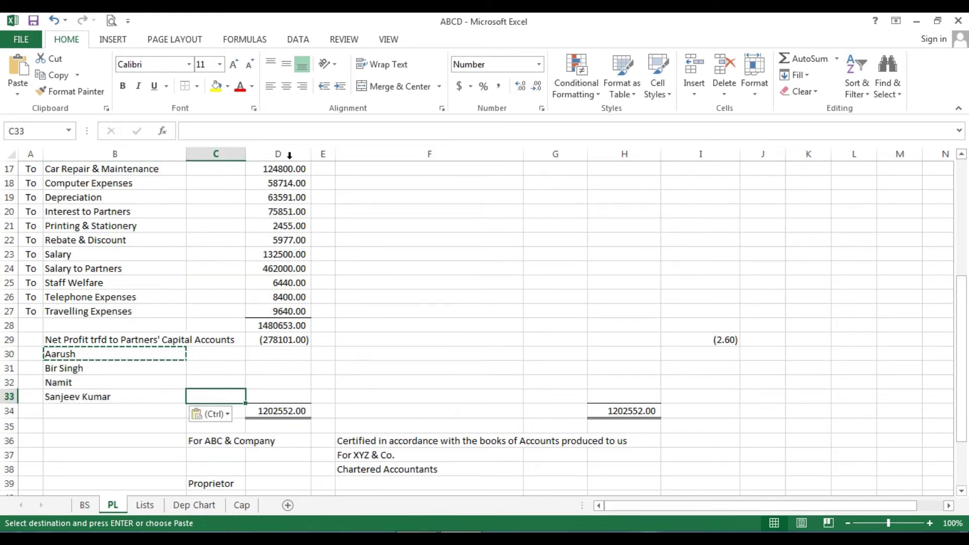
left_click(197, 90)
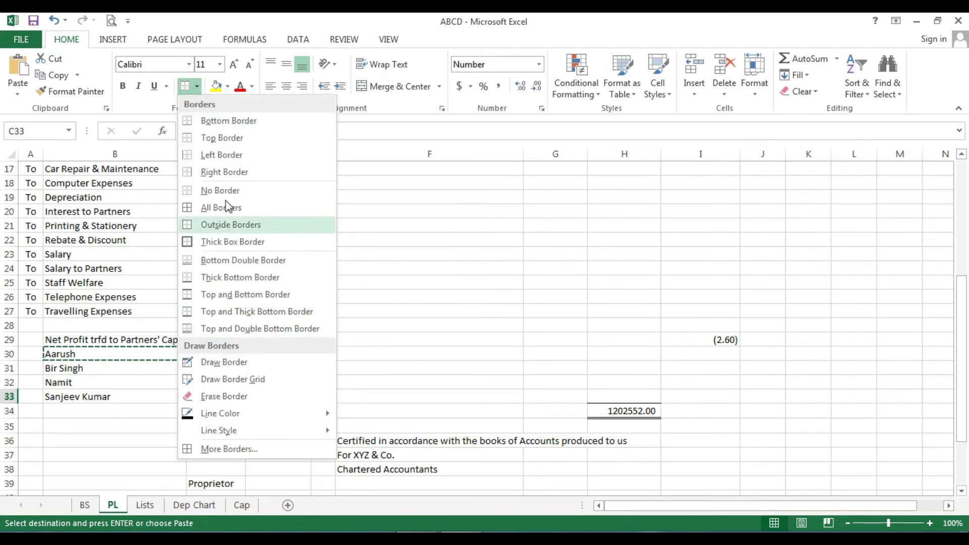
left_click(221, 135)
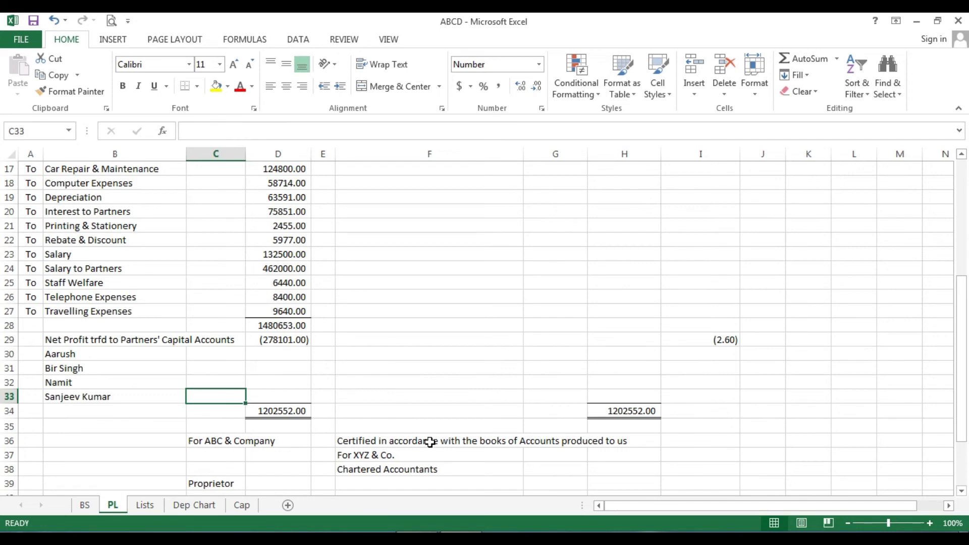
Step: Insert a column before Opening Balance on the Cap sheet, without merged header formatting, and head it "Ratio" in C3
left_click(241, 506)
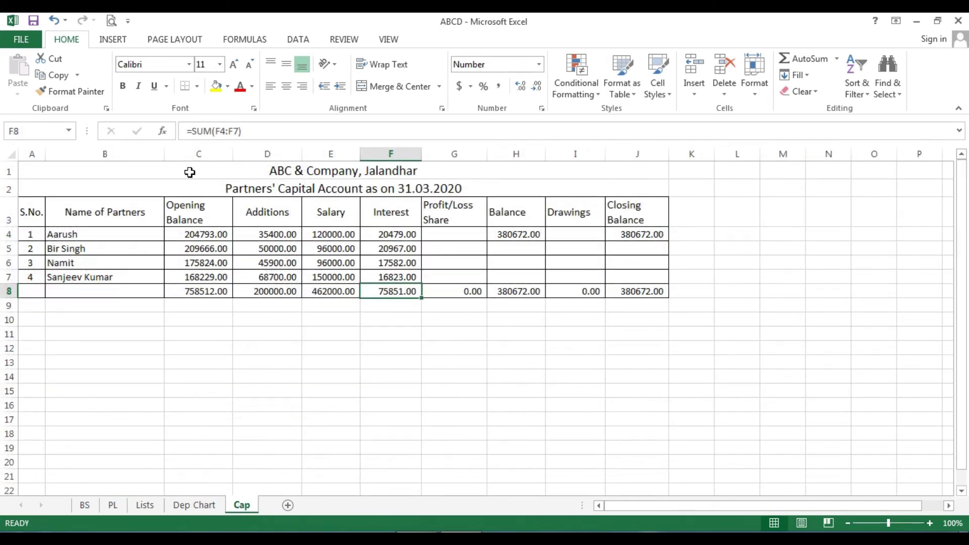
left_click(210, 154)
right_click(210, 155)
left_click(237, 259)
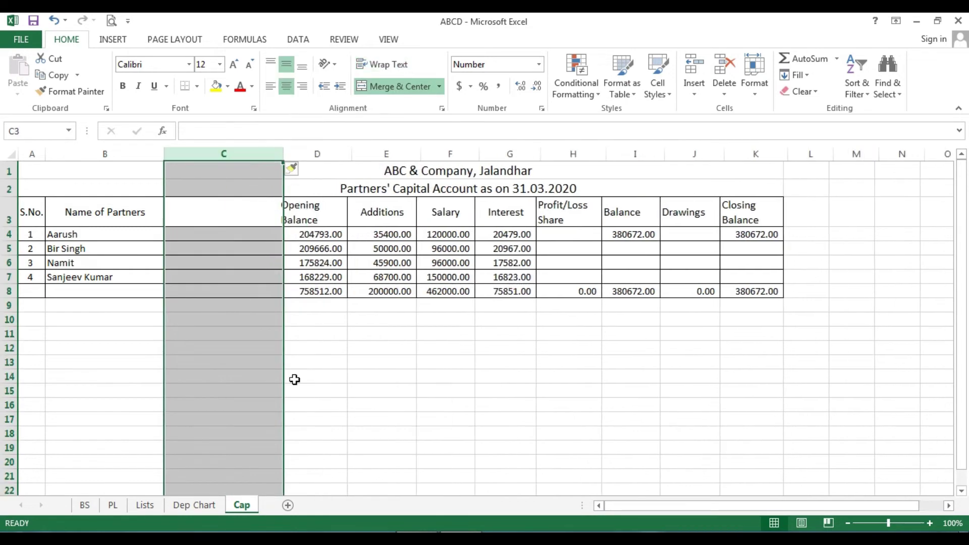
left_click(244, 213)
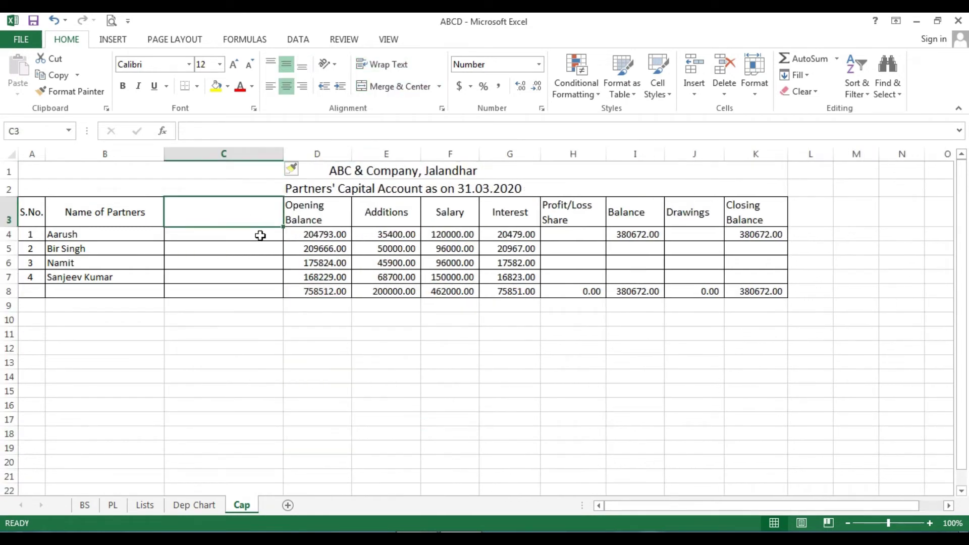
type("Ratio")
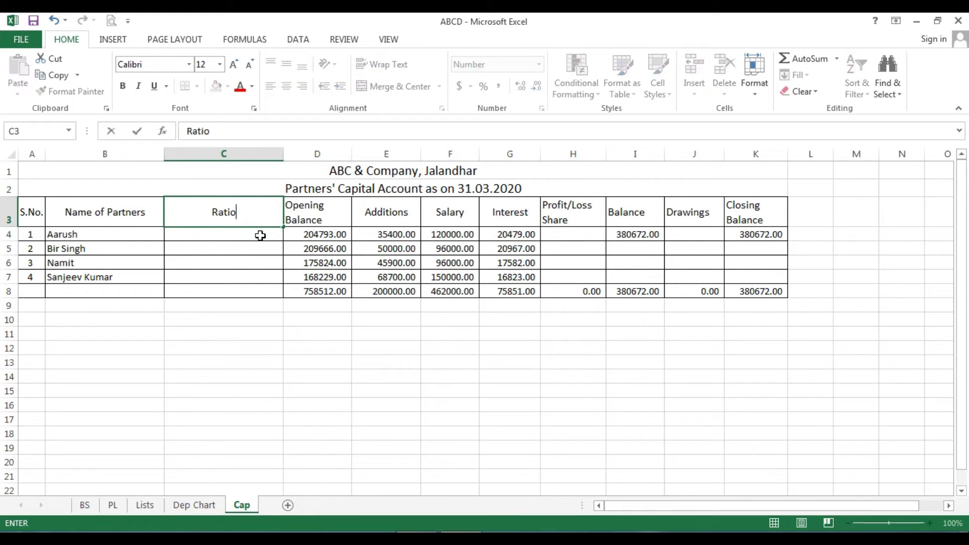
key("Return")
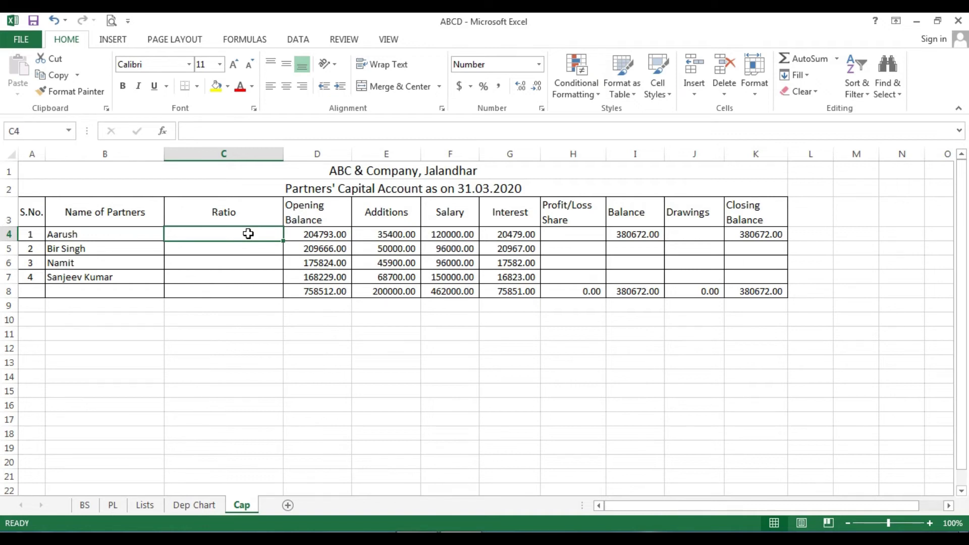
Step: Format C4 on the Cap sheet as a percentage with 0 decimal places
right_click(236, 233)
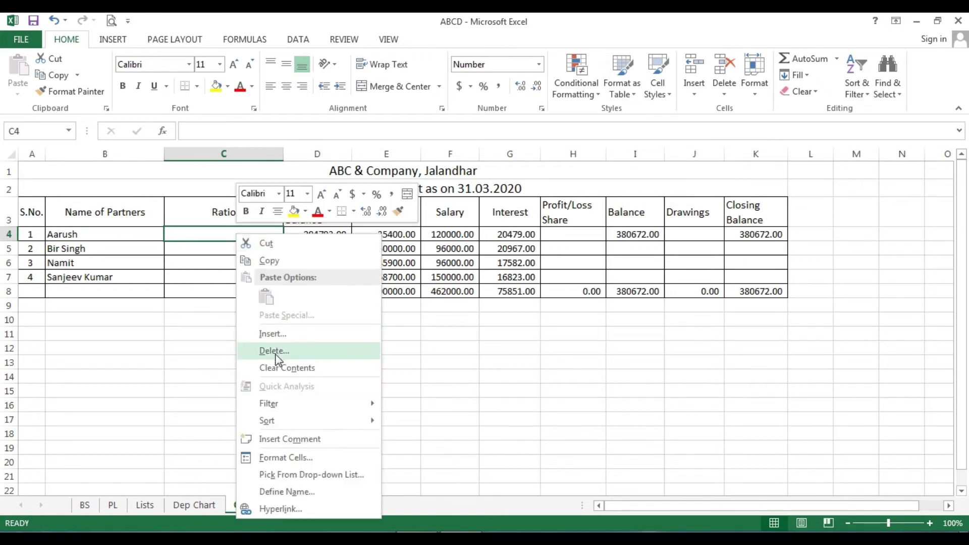
left_click(278, 459)
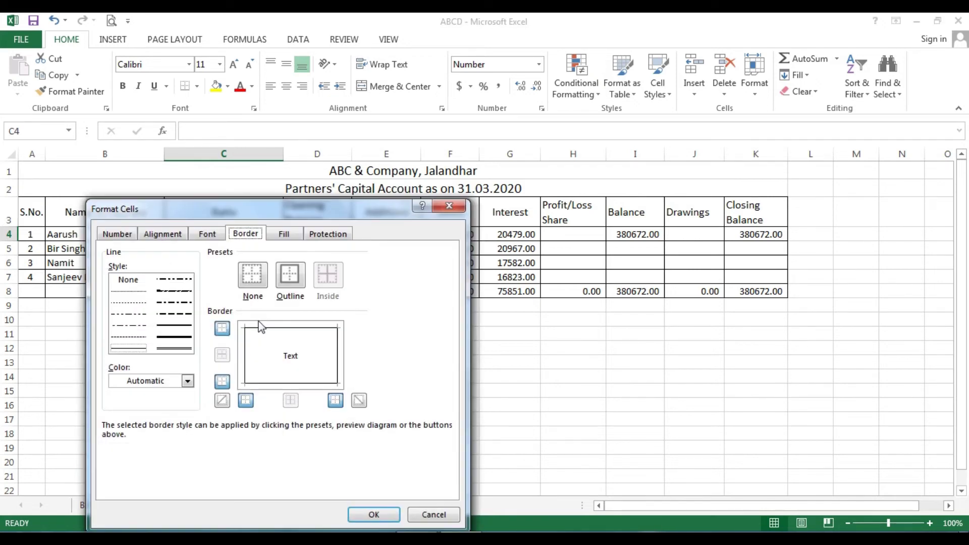
left_click(120, 233)
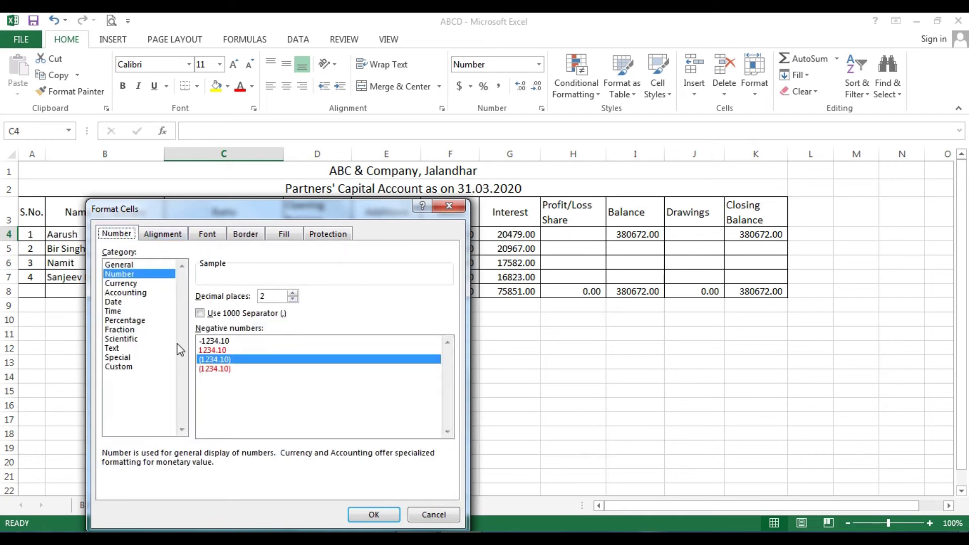
left_click(151, 322)
left_click(292, 299)
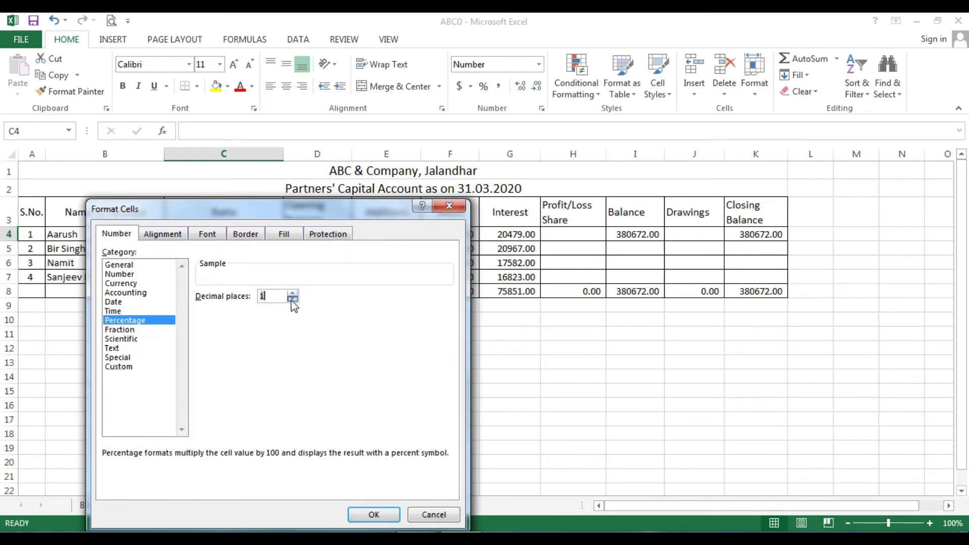
left_click(292, 299)
left_click(375, 521)
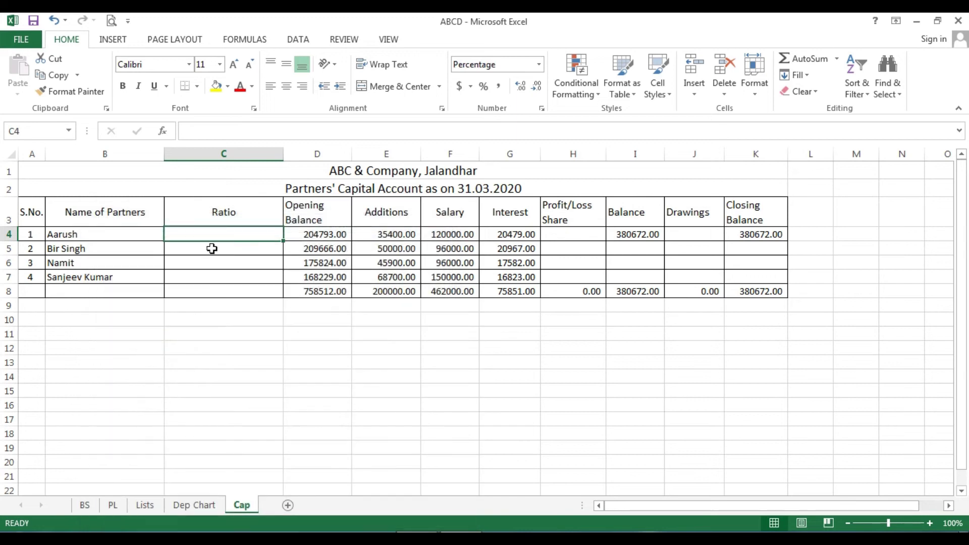
Step: Enter 25% as the first partner's ratio in C4 and centre it horizontally
type("25")
key("Return")
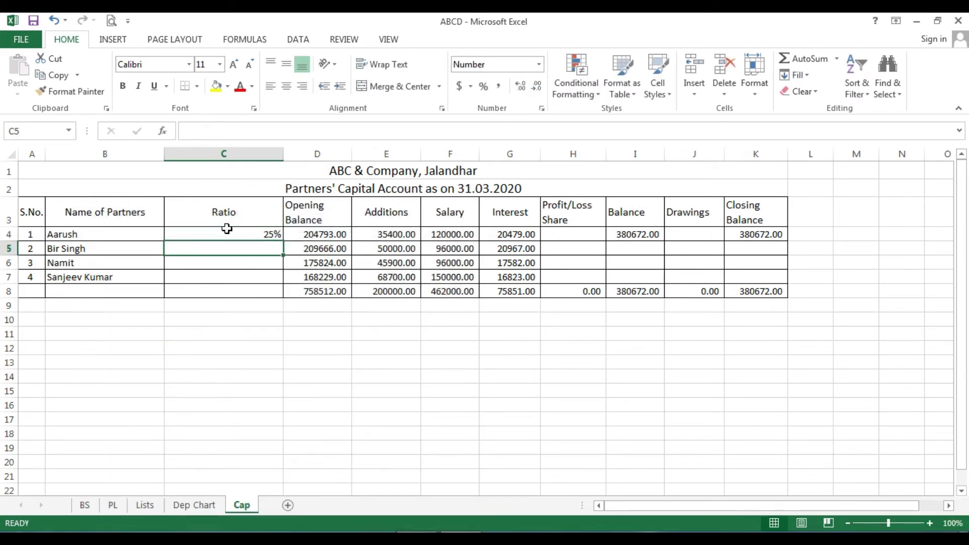
left_click(245, 235)
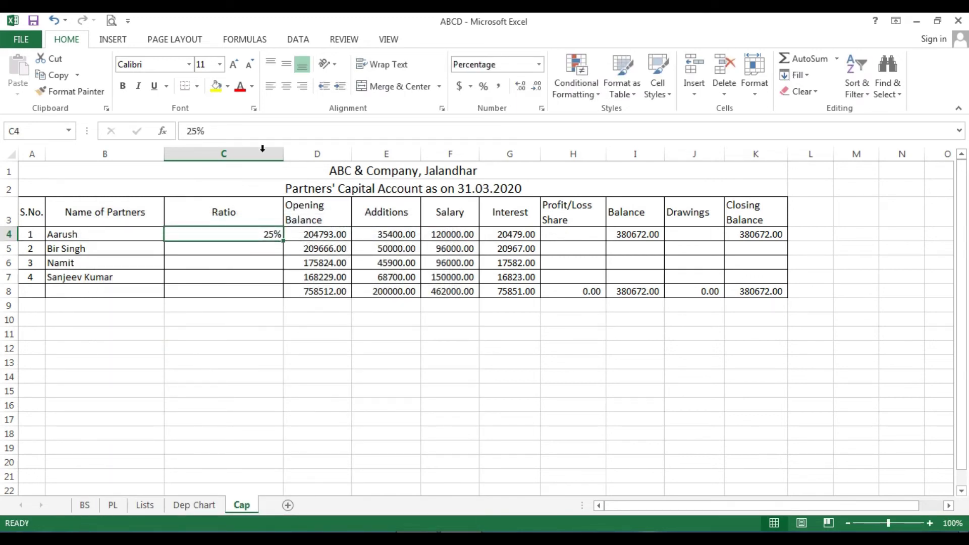
left_click(287, 86)
left_click(215, 347)
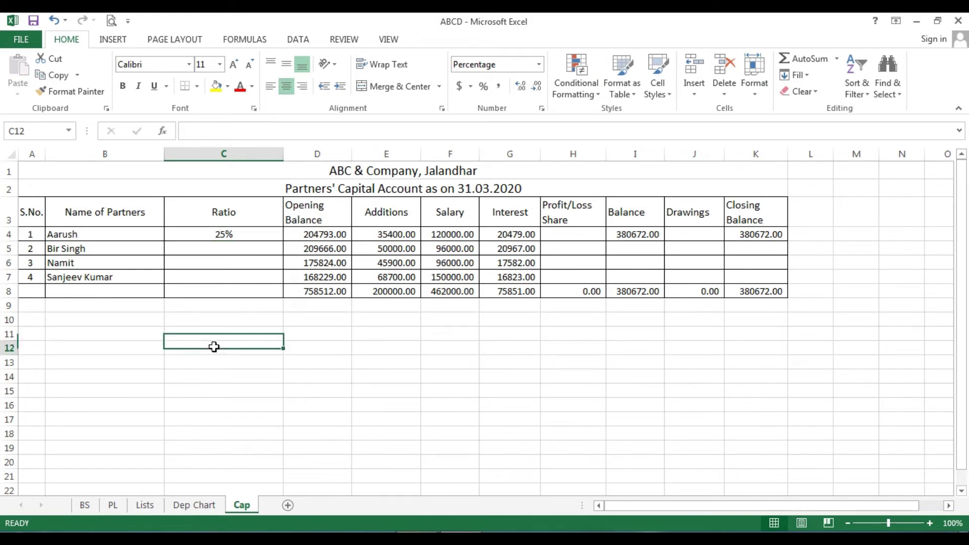
Step: Copy the 25% ratio from C4 to the other three partners in C5:C7
right_click(242, 236)
left_click(273, 263)
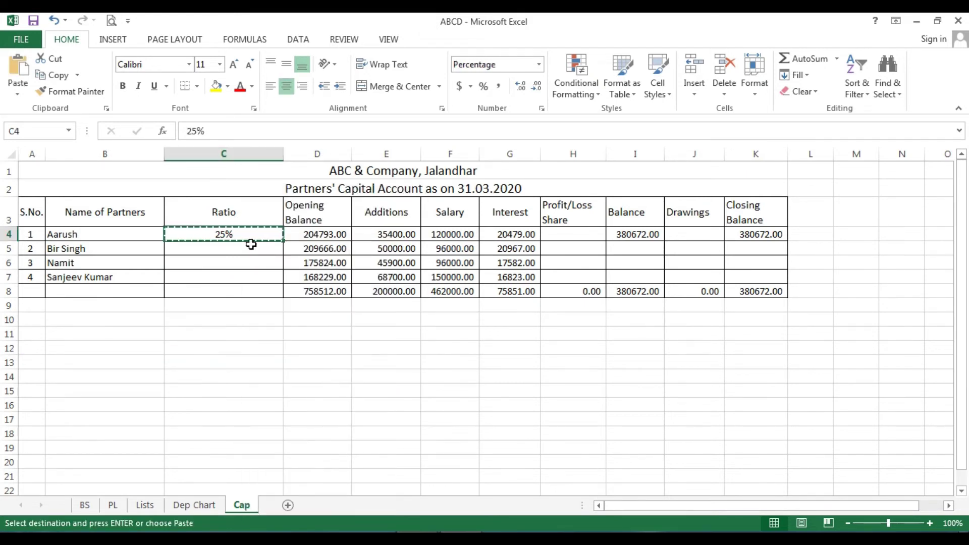
left_click_drag(251, 244, 253, 276)
right_click(253, 276)
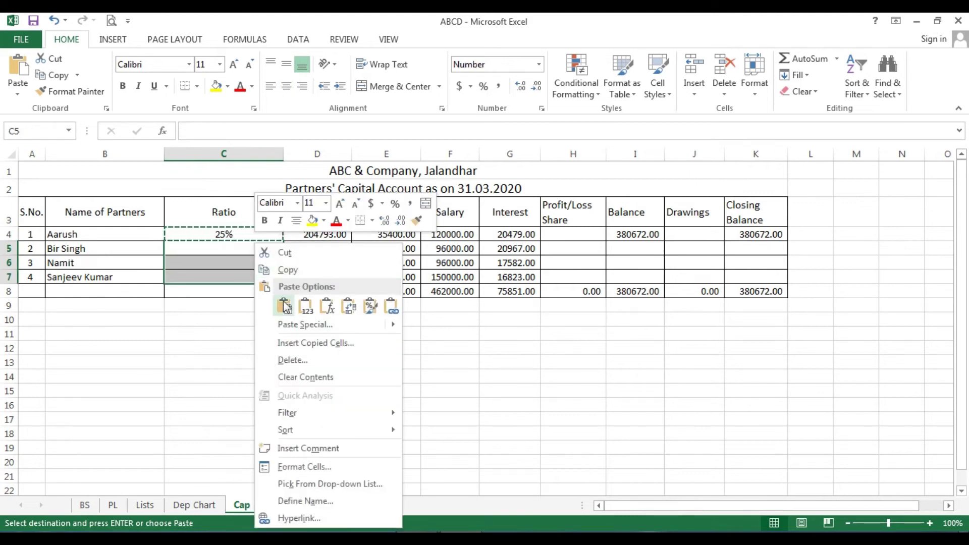
left_click(284, 306)
left_click(263, 333)
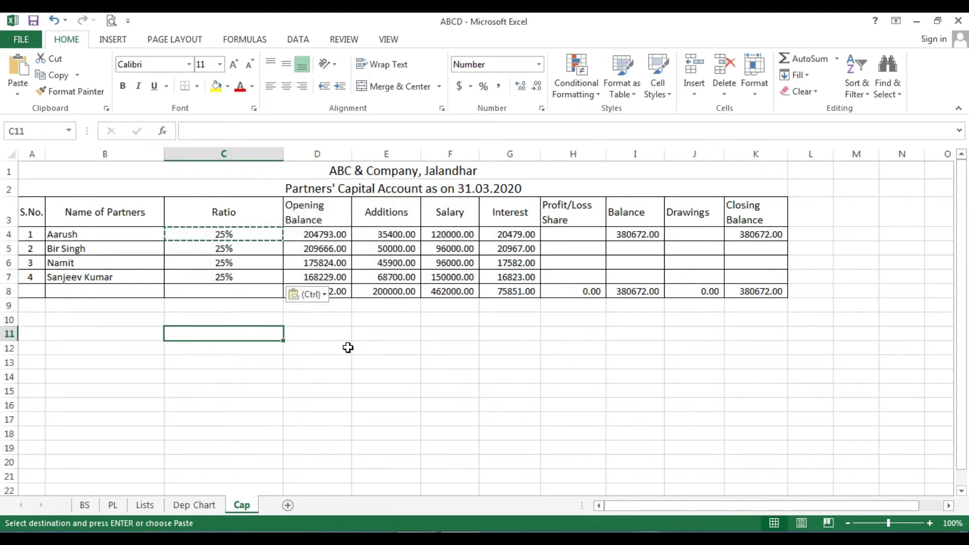
key("Escape")
Step: Narrow the Ratio column to suit its short entries and resize the Name of Partners column to fit its heading
left_click_drag(283, 156, 200, 234)
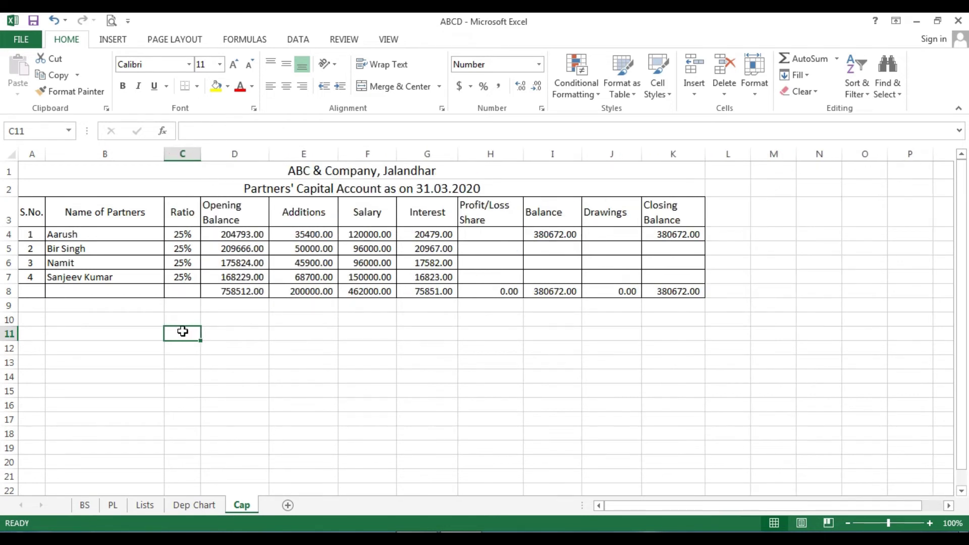
left_click(244, 361)
left_click_drag(164, 154, 124, 238)
left_click(325, 393)
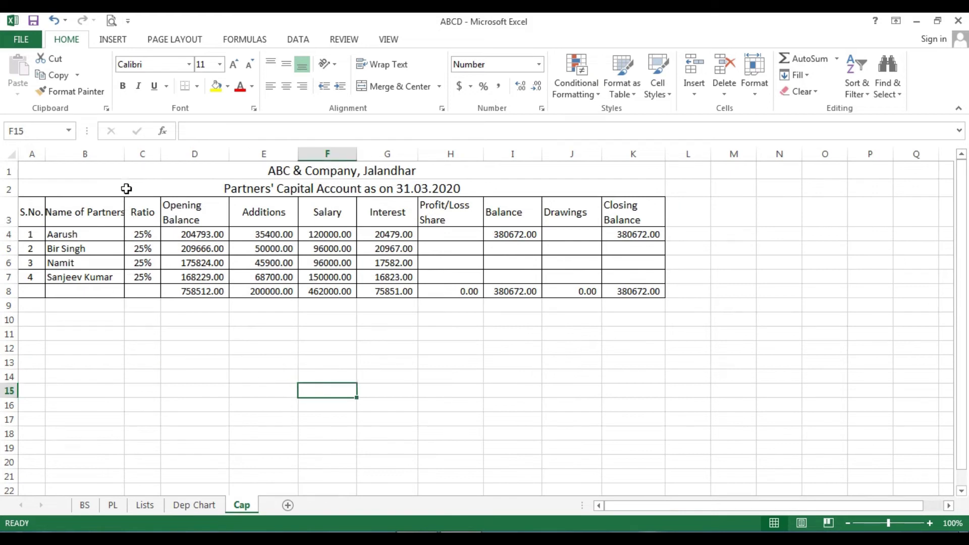
left_click_drag(124, 151, 139, 153)
left_click(172, 359)
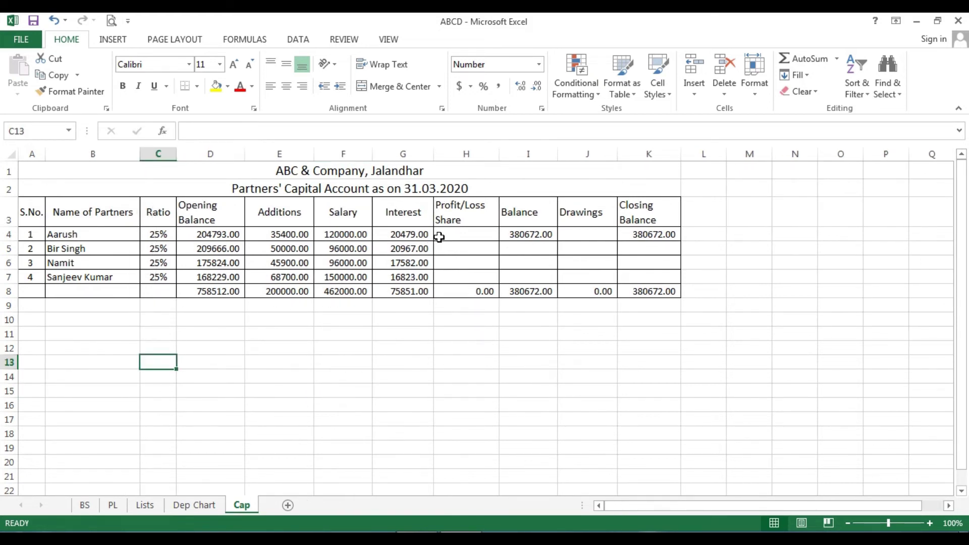
Step: Clear the net profit formula from D29 on the PL sheet
left_click(117, 506)
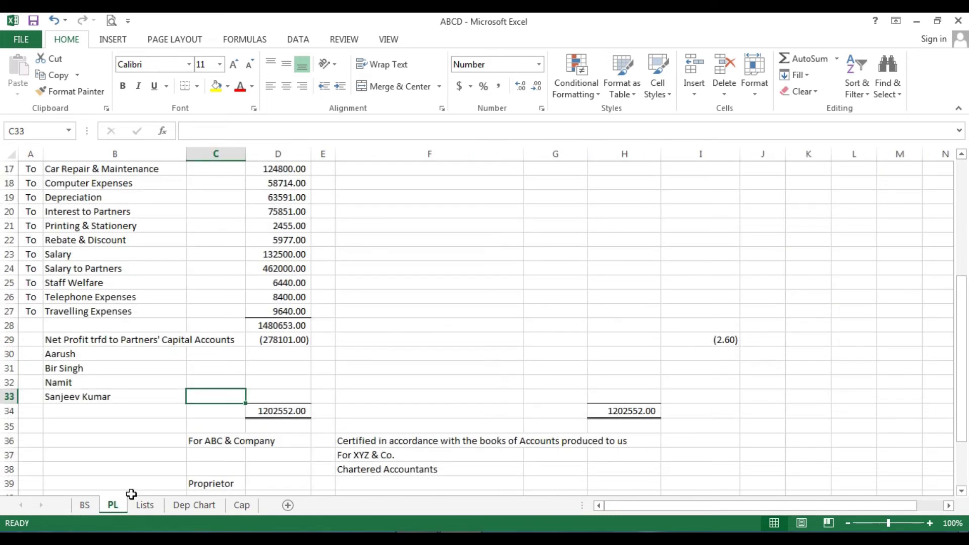
left_click(280, 397)
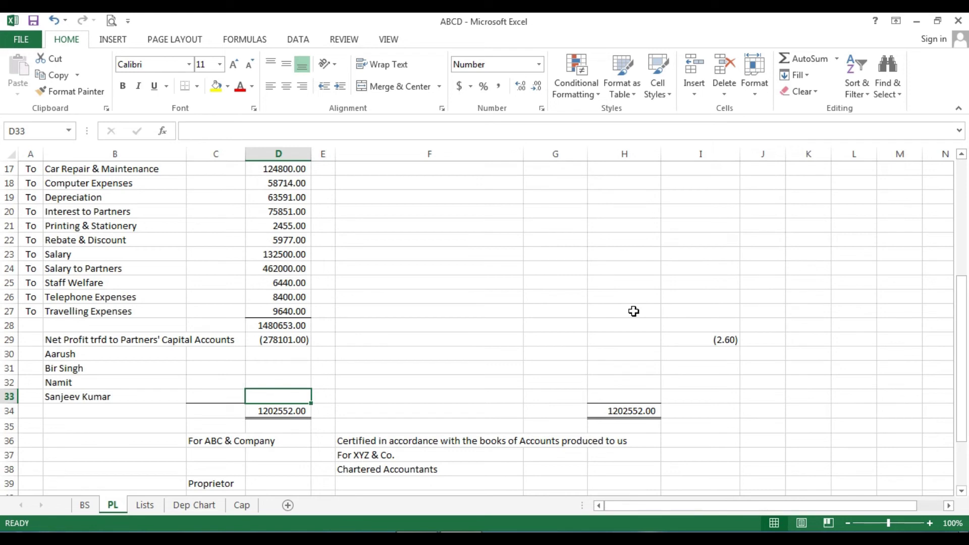
key("Up")
key("Up")
key("Up")
key("Up")
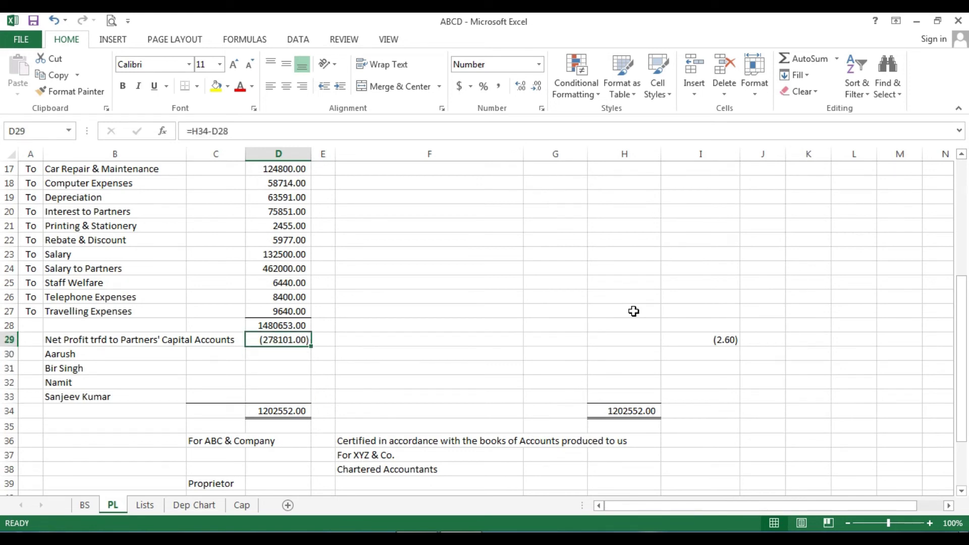
key("Delete")
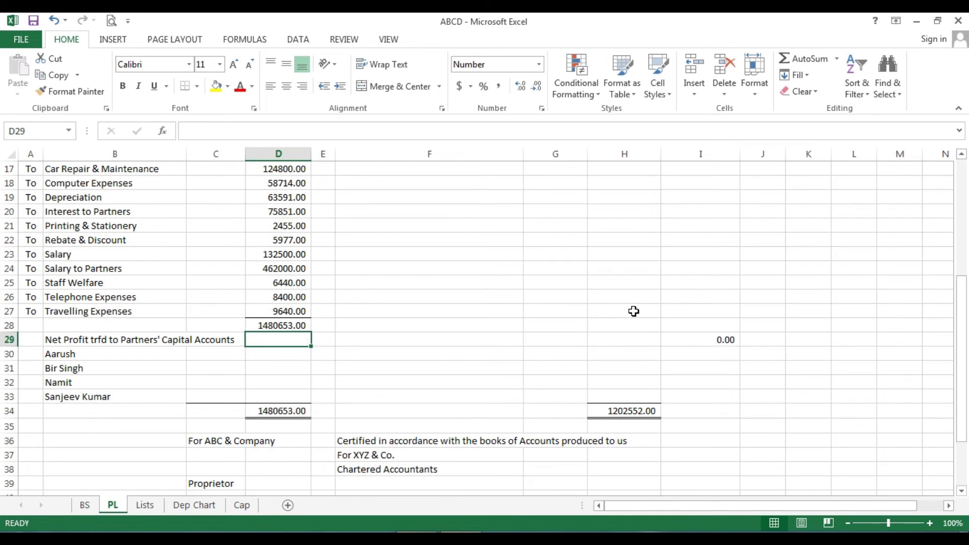
Step: Enter the formula =H34-D28 in D33 to work out the net profit beside the last partner
key("Down")
key("Down")
key("Down")
key("Down")
key("Down")
key("Up")
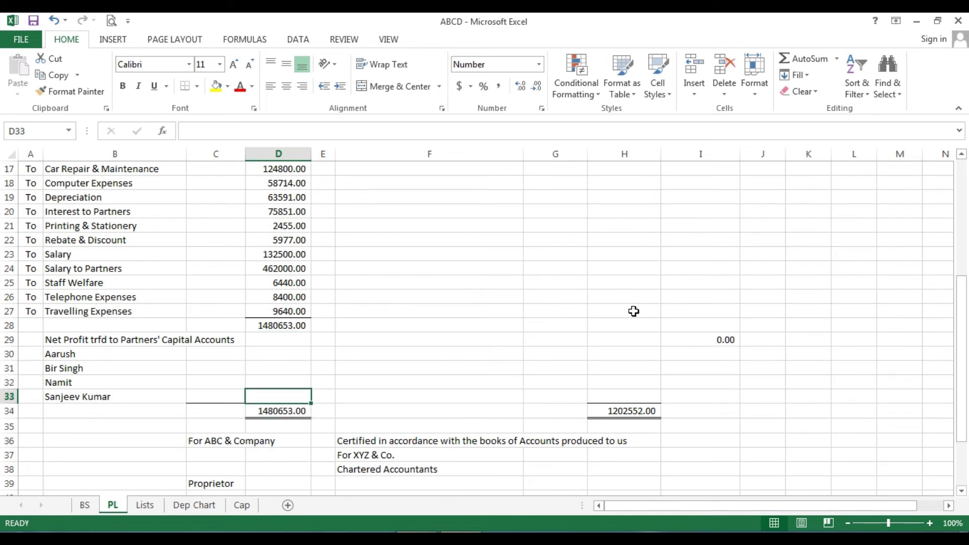
type("=")
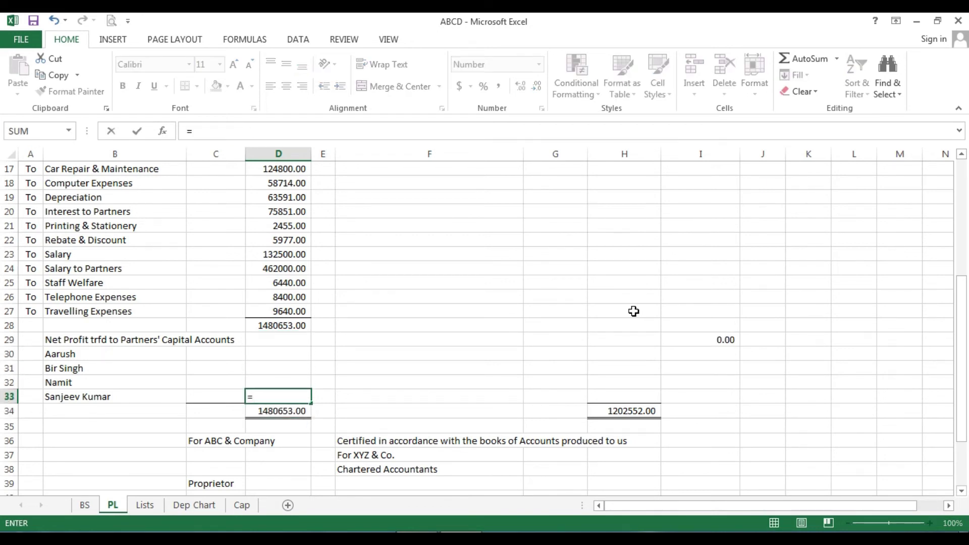
key("Right")
key("Right")
key("Right")
key("Right")
key("Right")
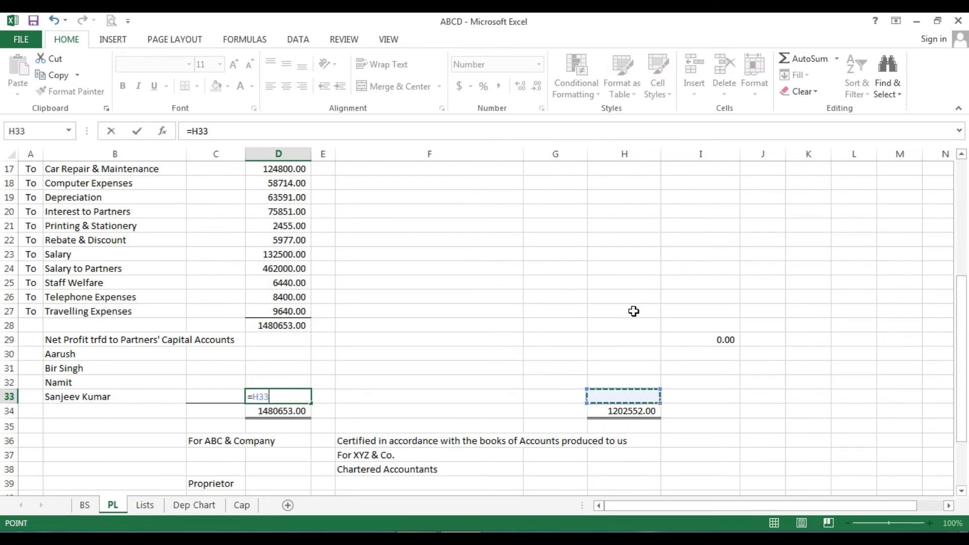
key("Down")
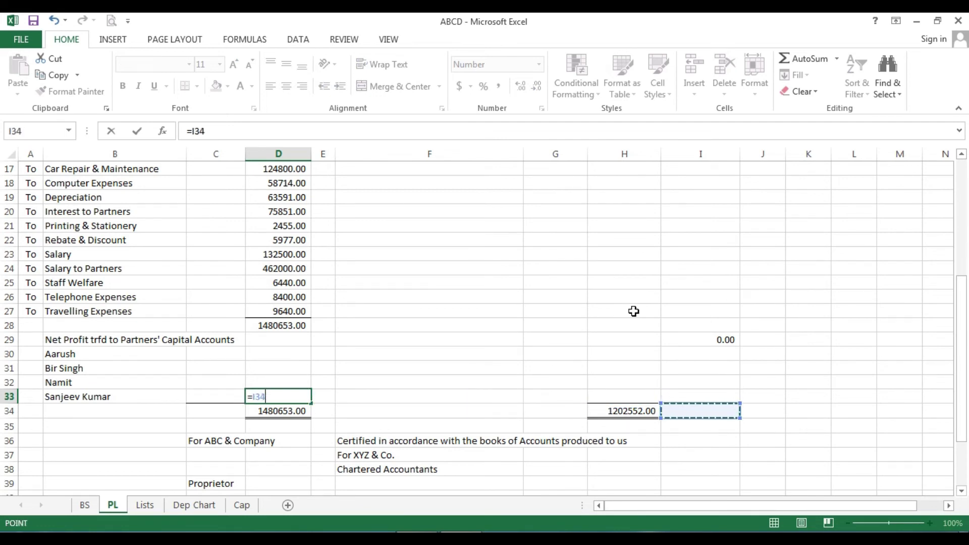
key("Left")
type("-")
key("Up")
key("Up")
key("Up")
key("Up")
key("Up")
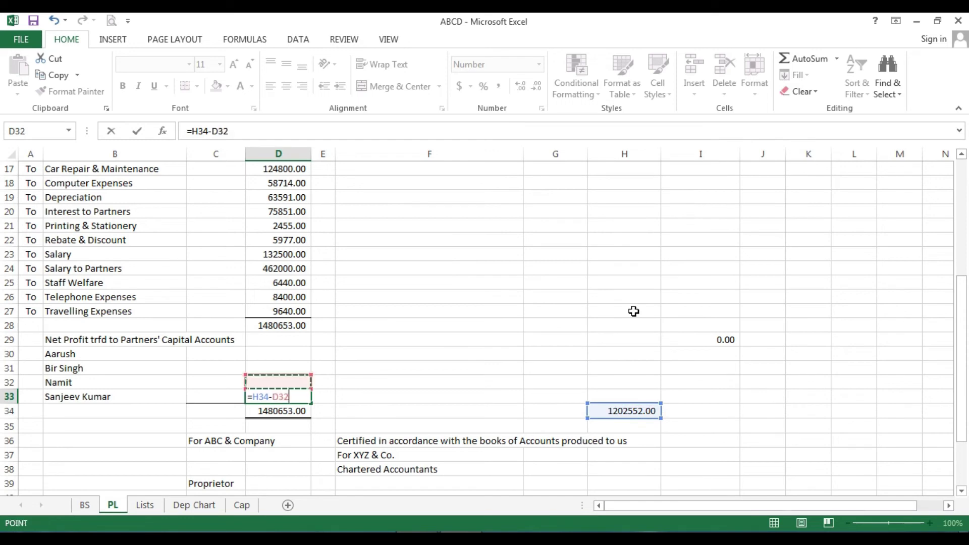
key("Return")
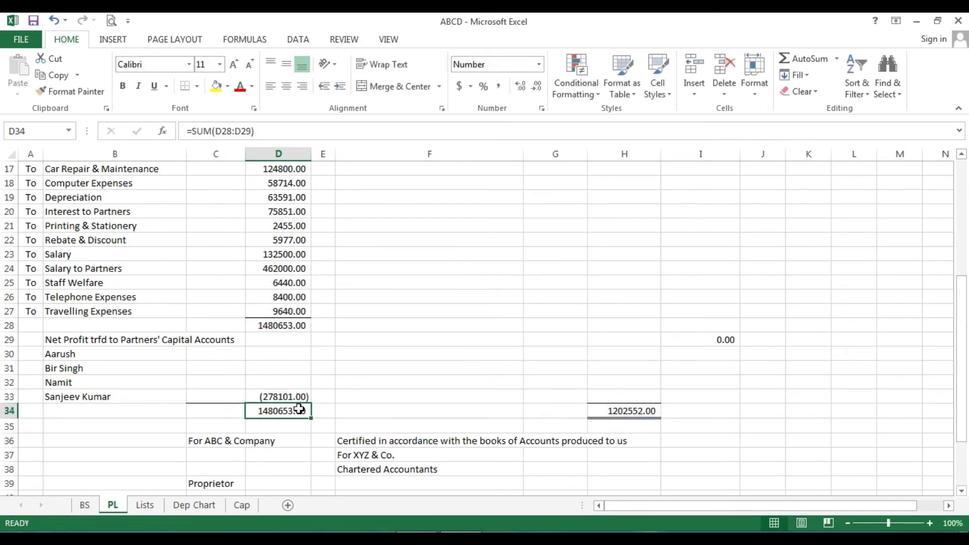
key("F2")
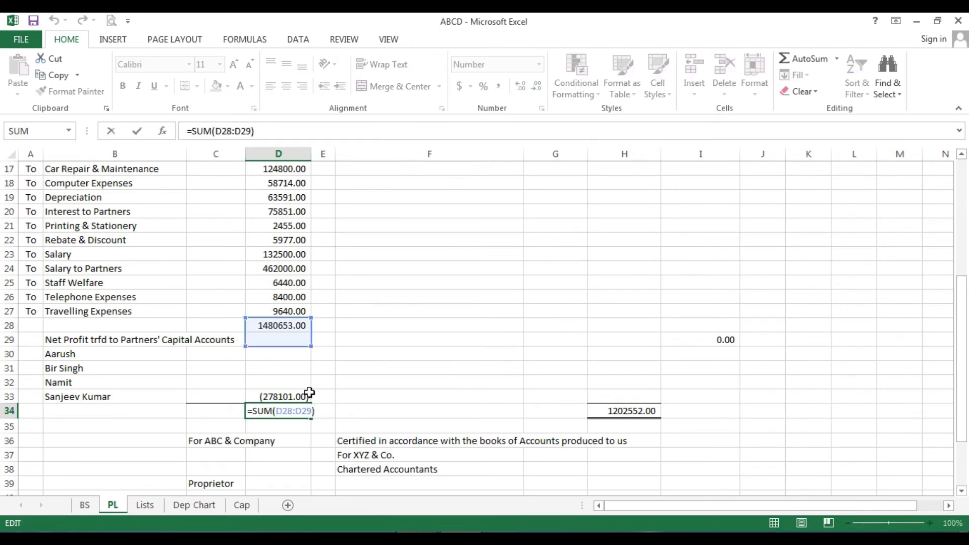
left_click(310, 350)
left_click_drag(305, 326, 316, 399)
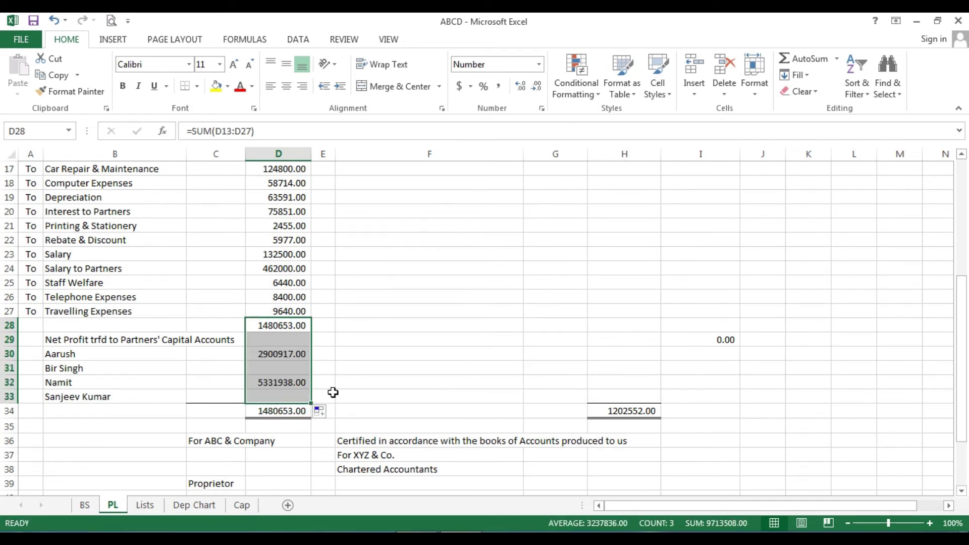
key("ctrl+z")
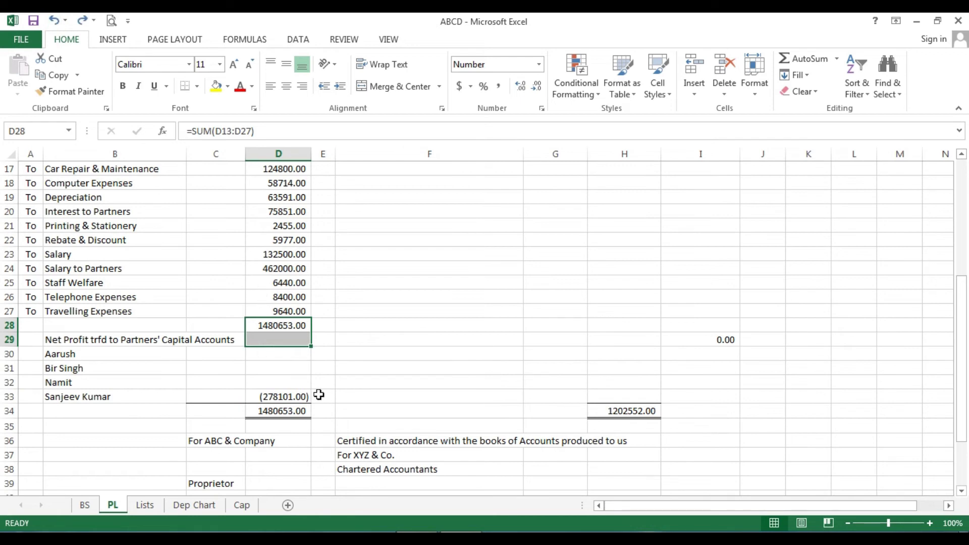
Step: Extend the total formula in D34 to =SUM(D28:D33) so it covers the partners' rows
double_click(281, 410)
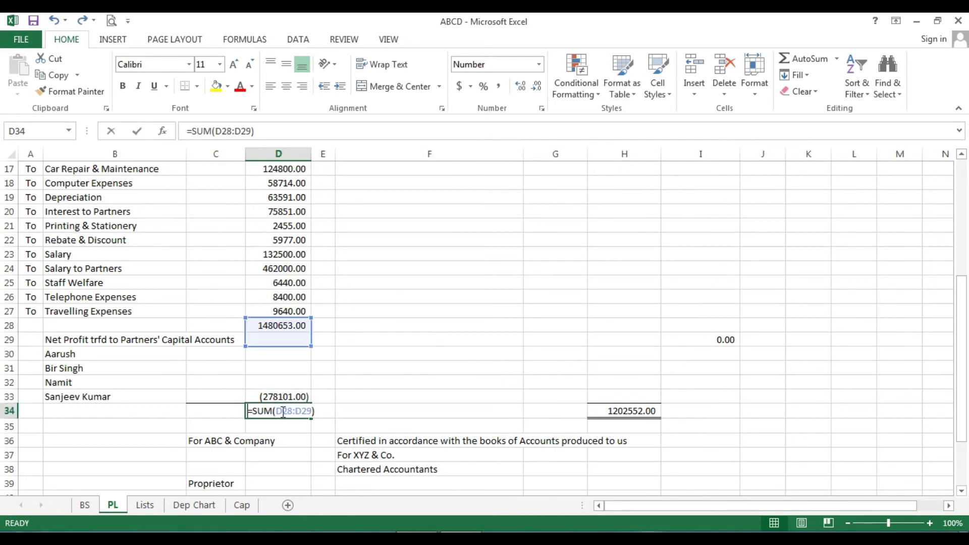
left_click(303, 410)
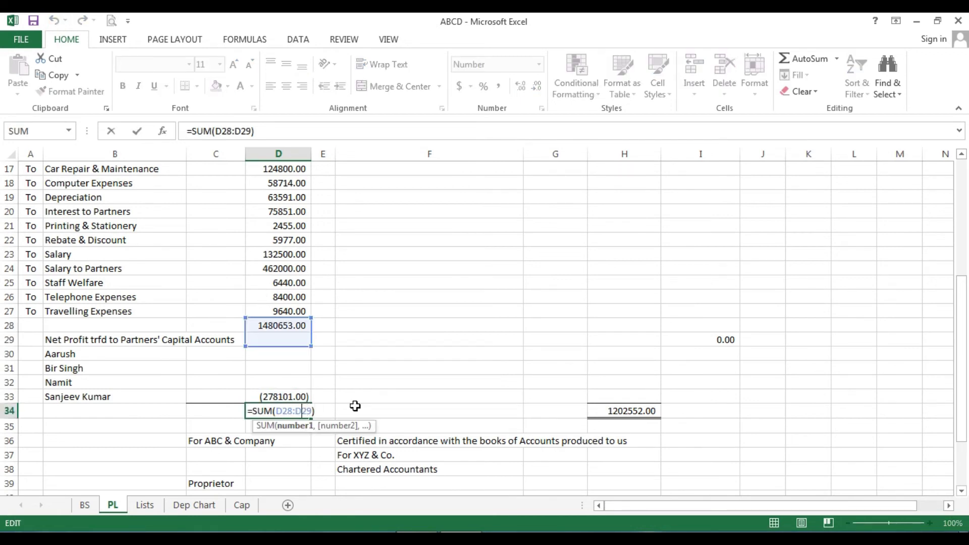
key("Delete")
key("Delete")
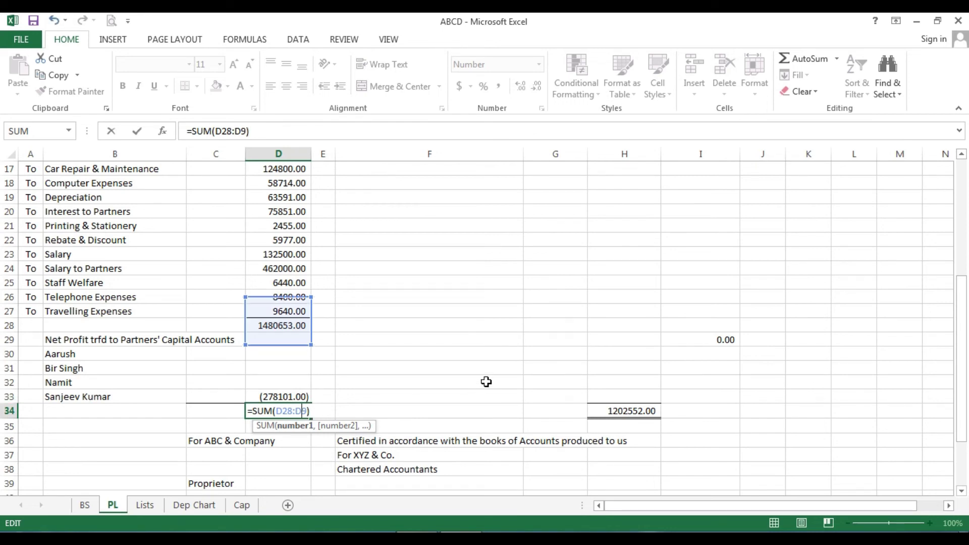
type("33")
key("Return")
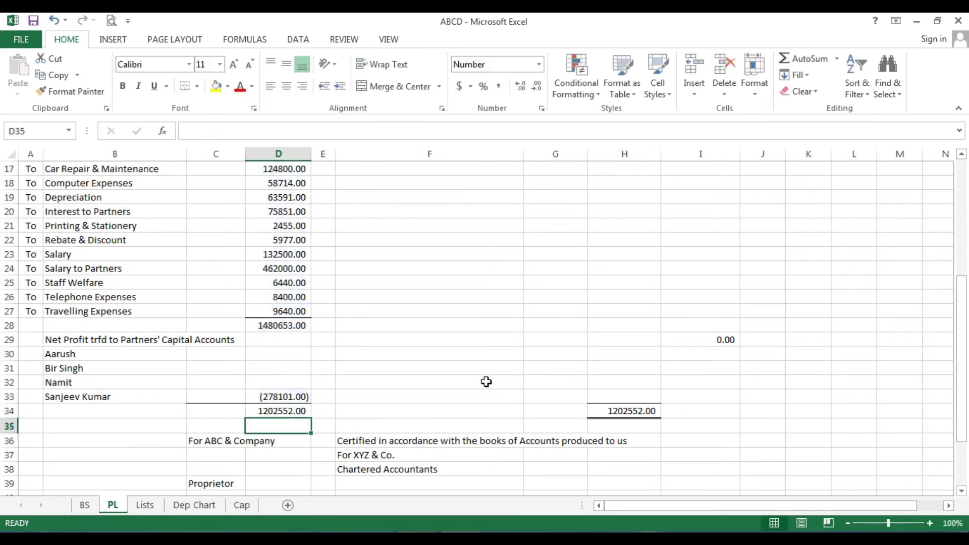
left_click(412, 401)
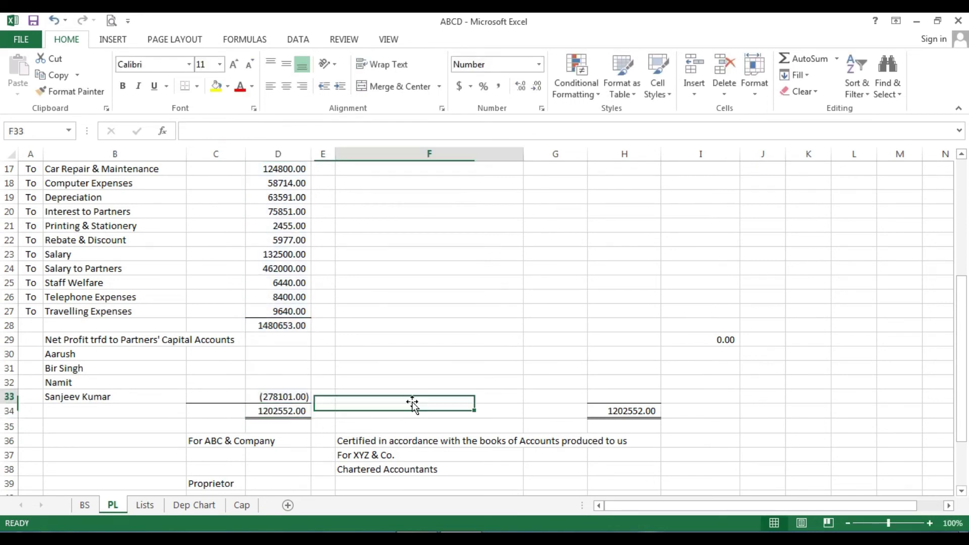
left_click(624, 413)
left_click(296, 408)
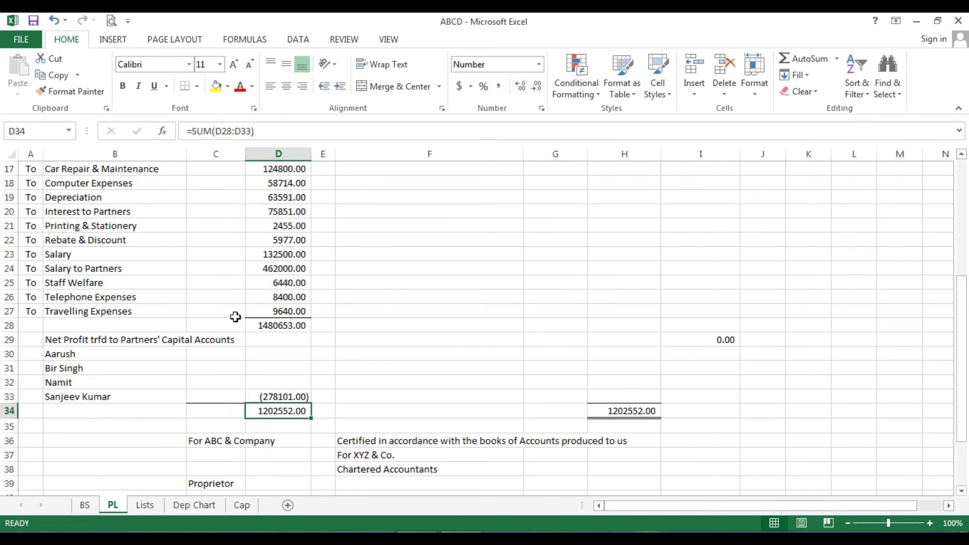
Step: Change the Bank Commission amount in D16 to 11119
scroll(318, 343, "up", 5)
scroll(330, 357, "down", 2)
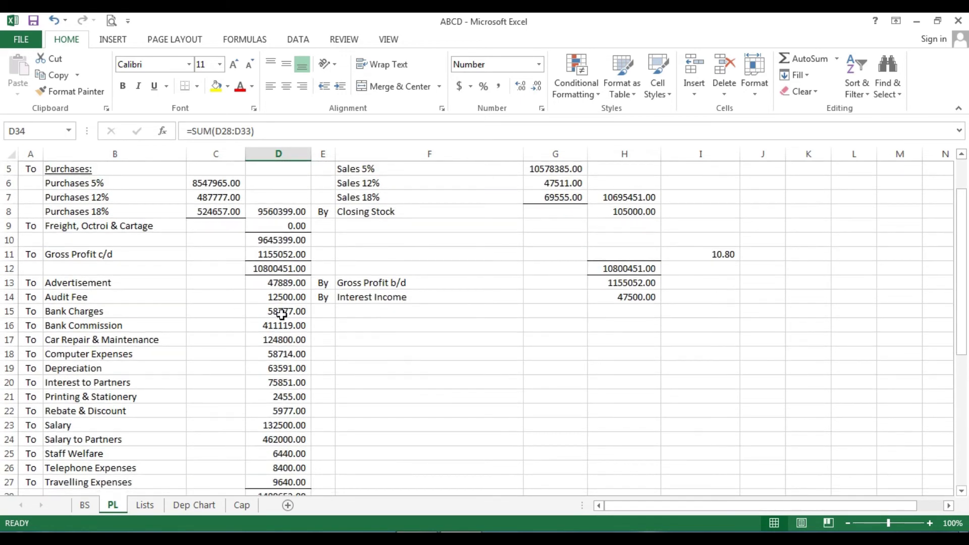
left_click(282, 324)
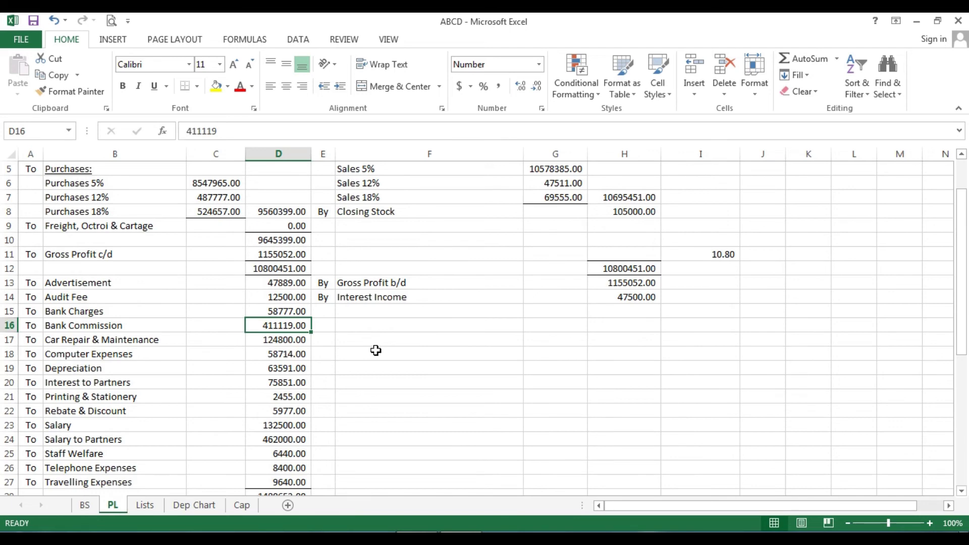
key("F2")
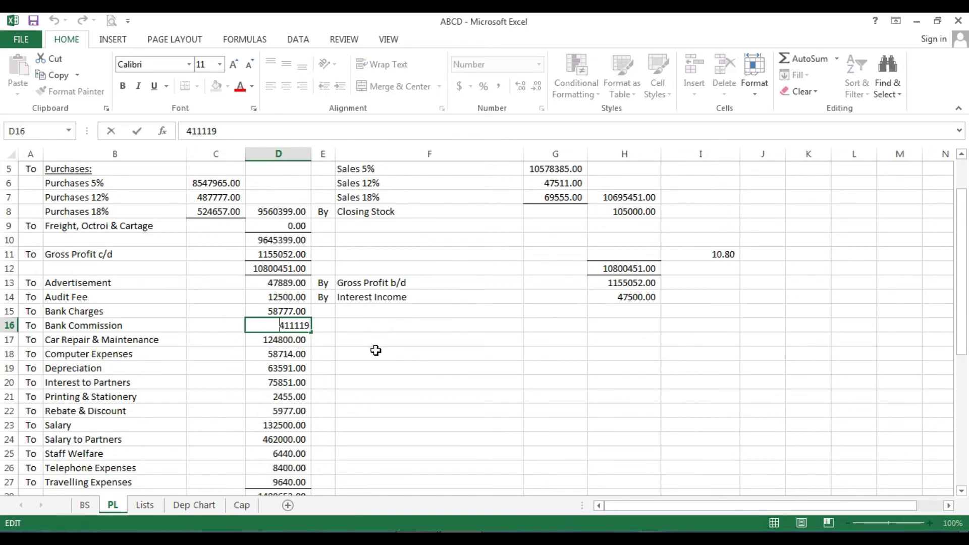
key("Home")
key("Delete")
key("Return")
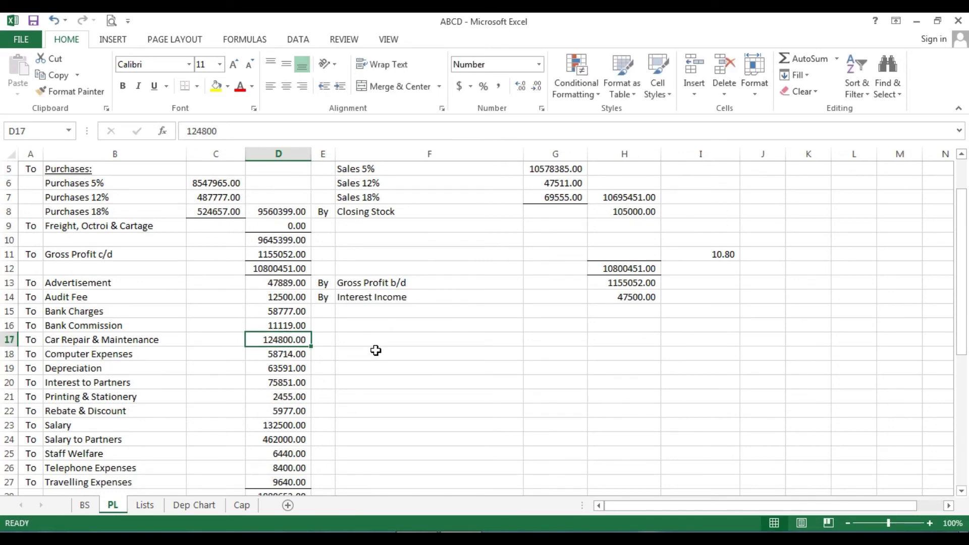
scroll(394, 437, "down", 7)
left_click(283, 282)
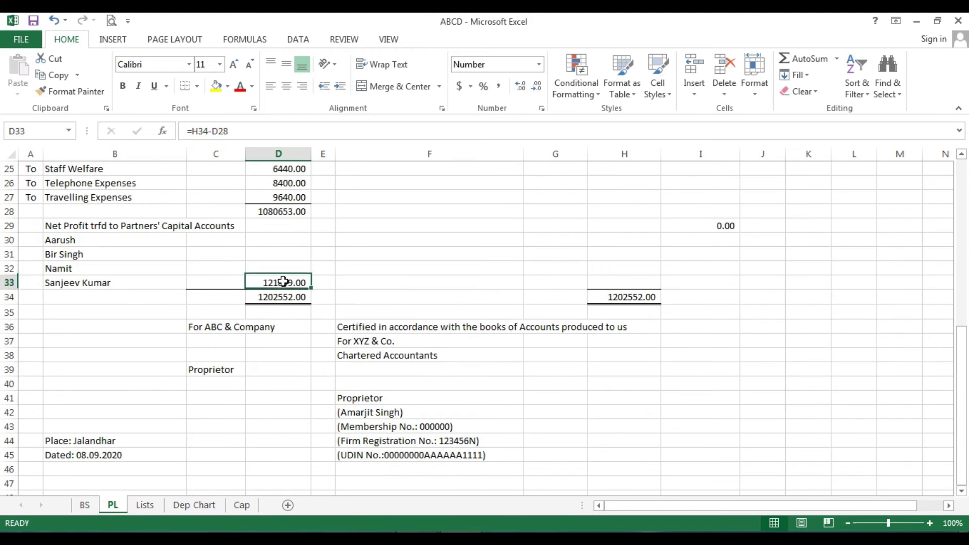
Step: Change the Car Repair & Maintenance amount in D17 to 24800 and save the workbook
scroll(414, 368, "up", 1)
scroll(414, 368, "up", 2)
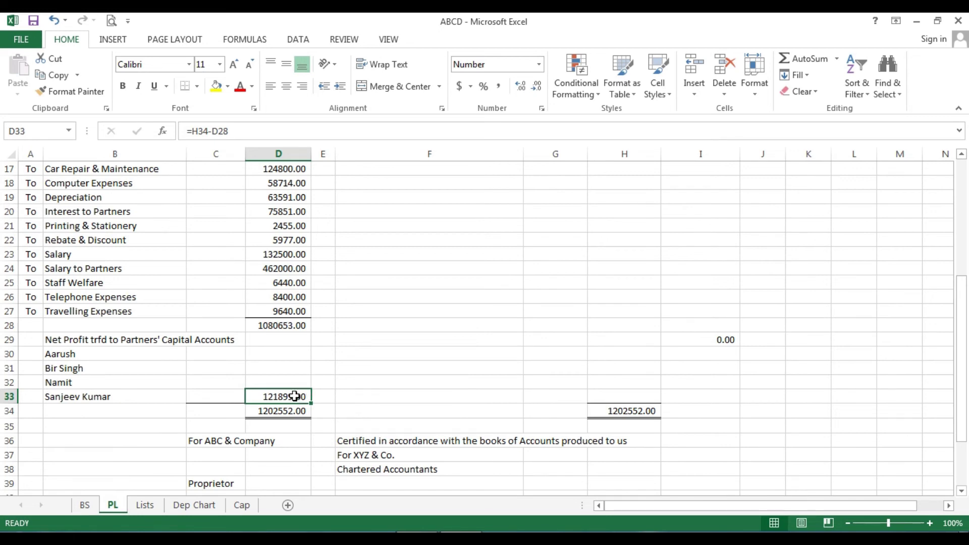
scroll(437, 368, "up", 3)
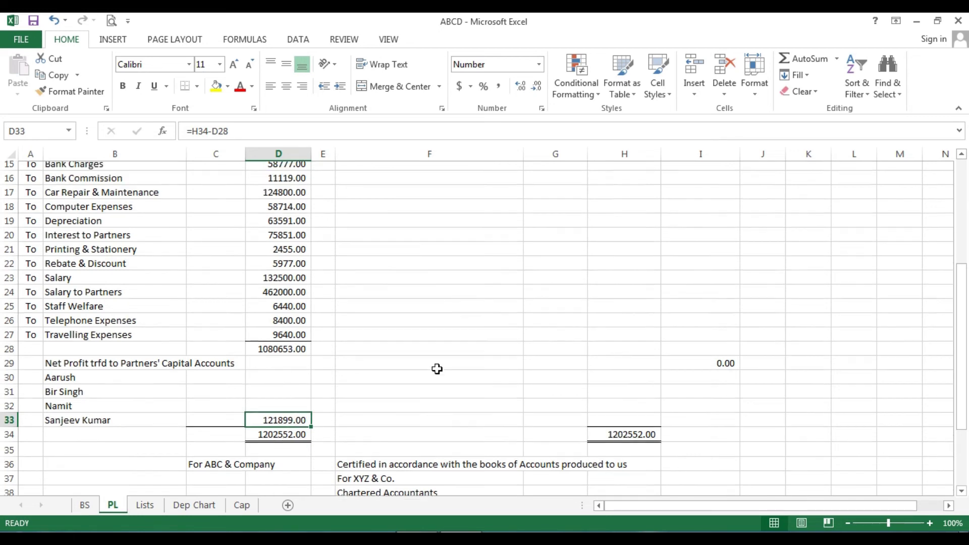
scroll(344, 400, "down", 2)
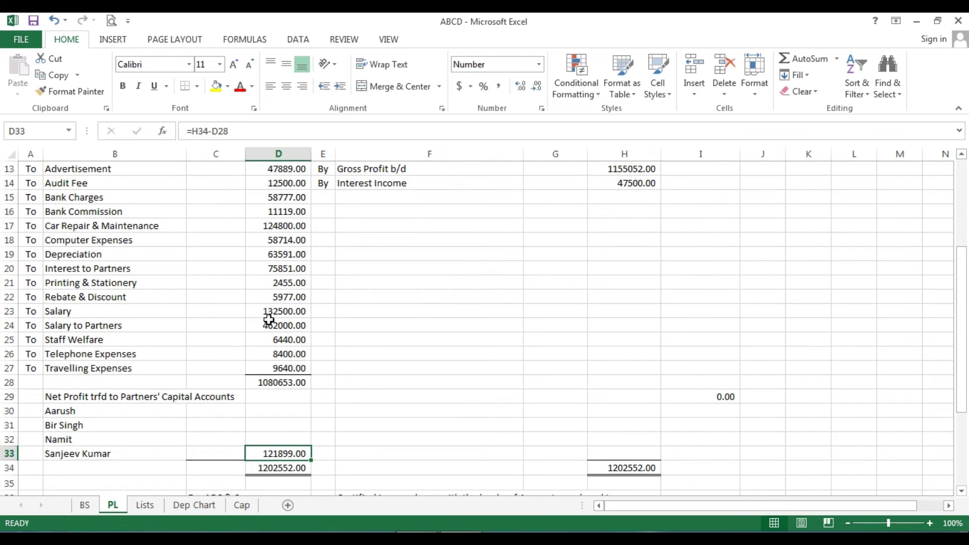
left_click(296, 228)
key("F2")
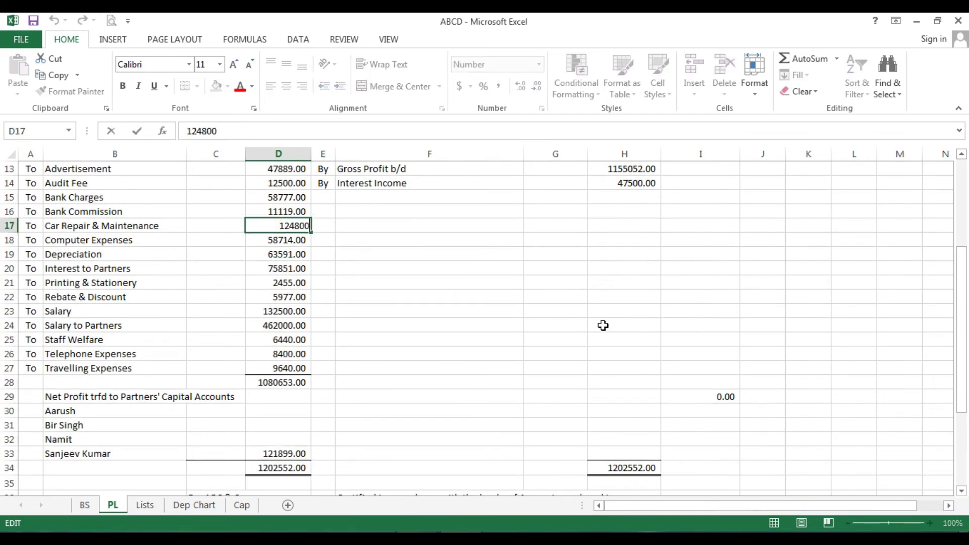
key("Delete")
key("Return")
scroll(293, 360, "down", 3)
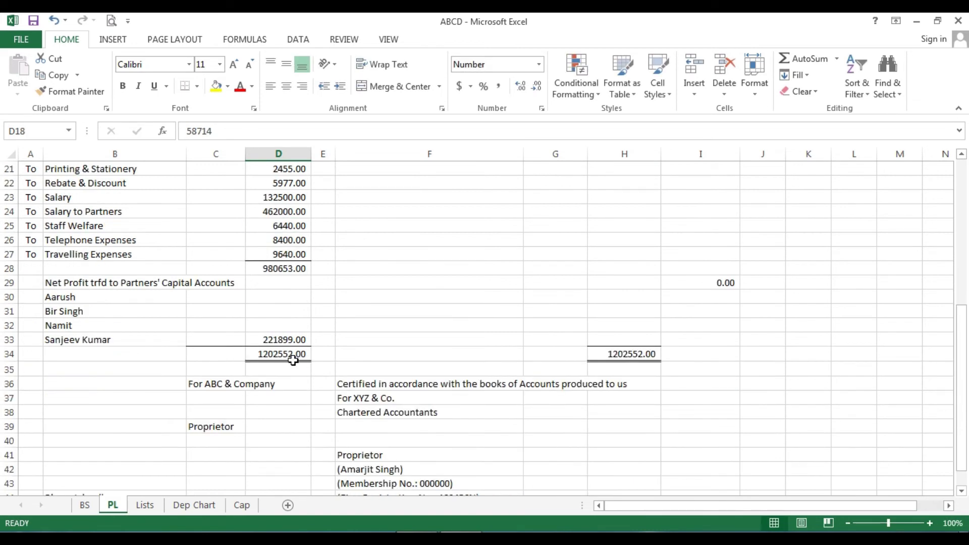
left_click(33, 20)
Step: Enter the first partner's 25% profit share in C30 with the formula =SUM(D33*0.25)
left_click(323, 283)
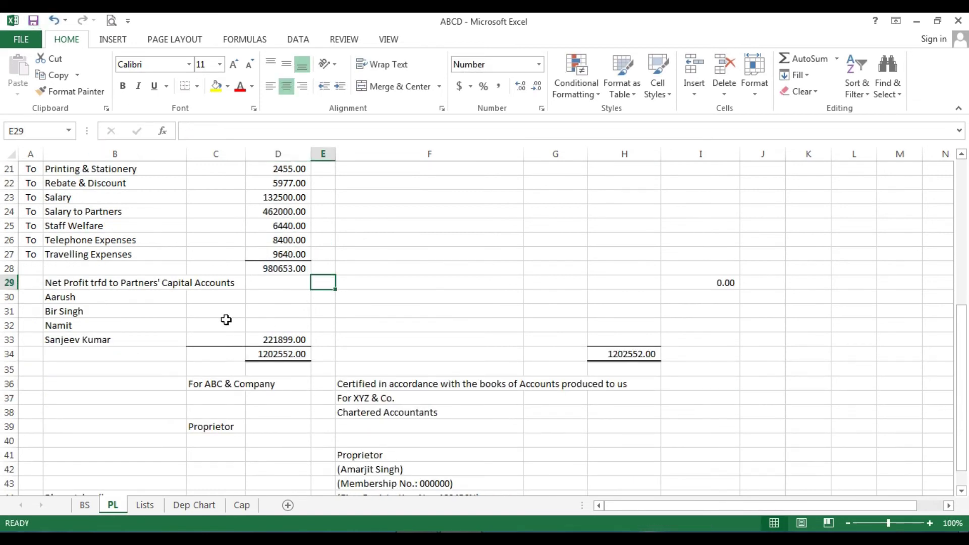
left_click(216, 297)
type("=")
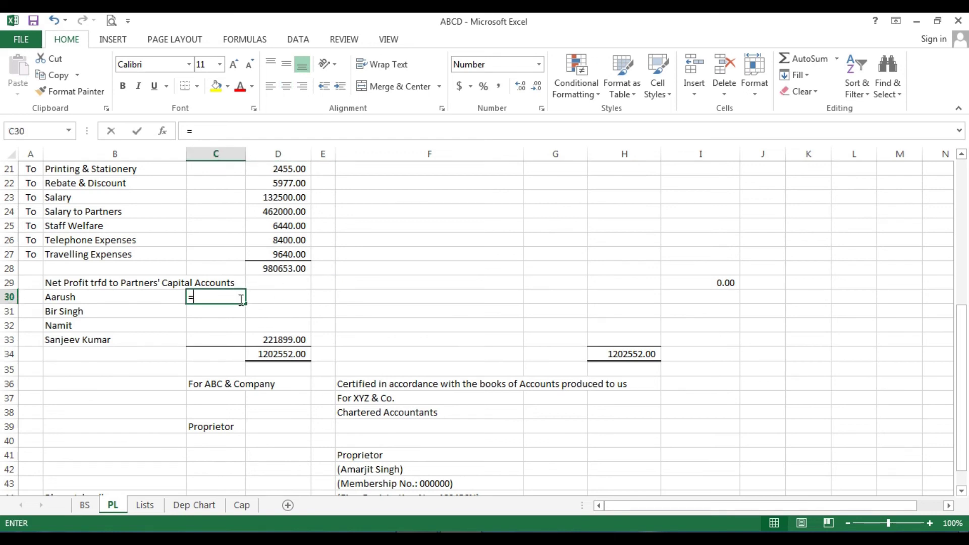
type("su")
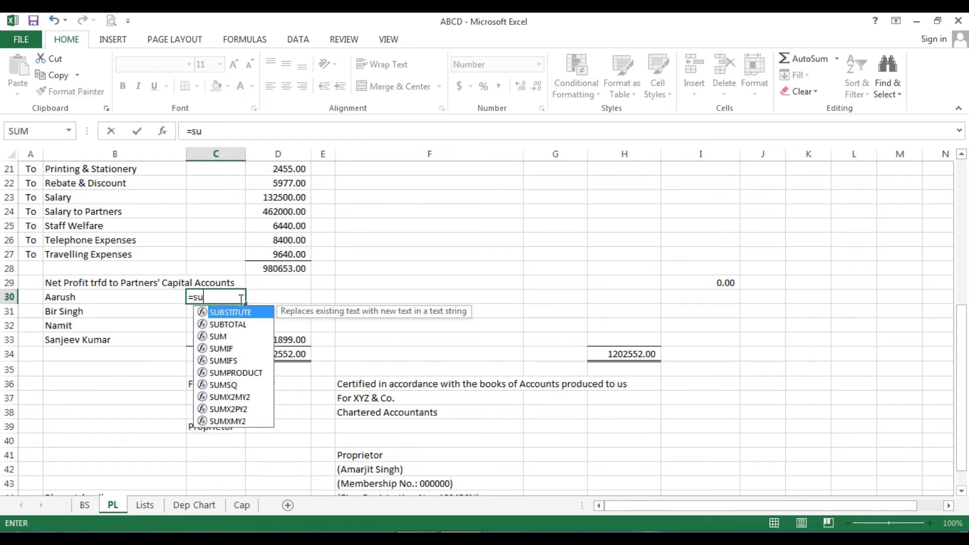
type("m(")
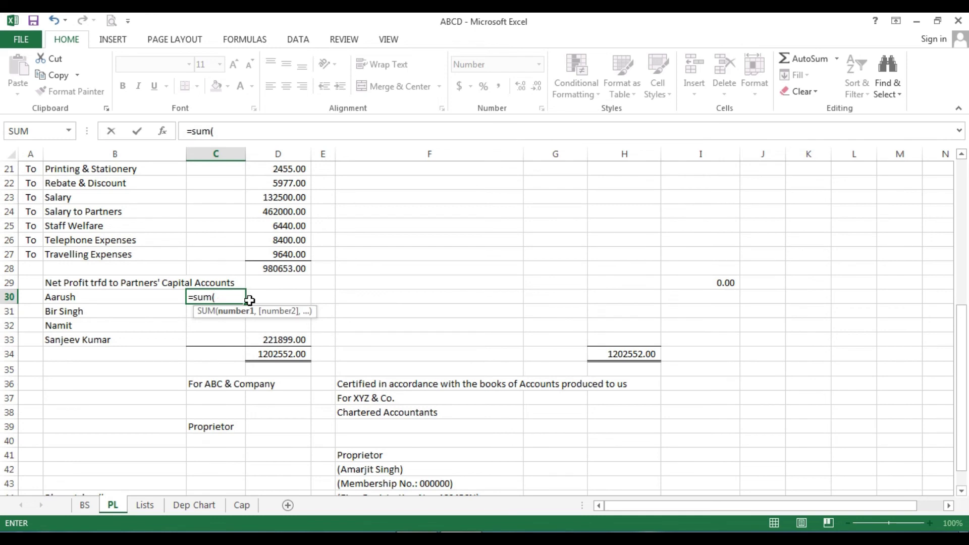
left_click(280, 340)
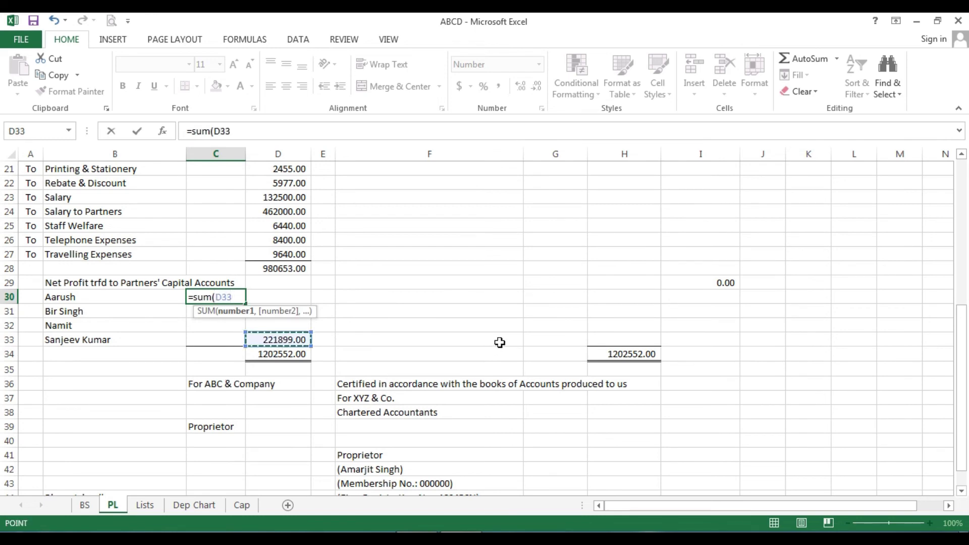
type("*")
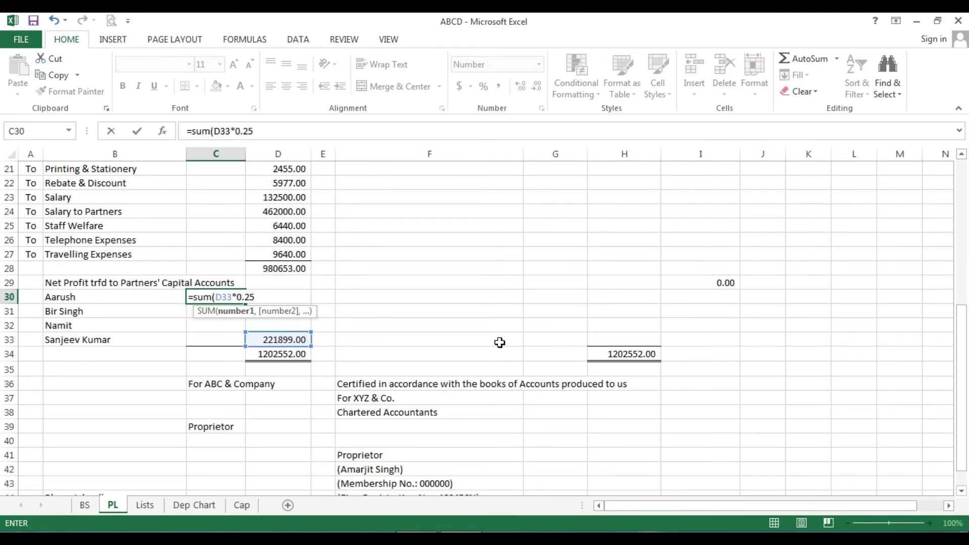
key("Return")
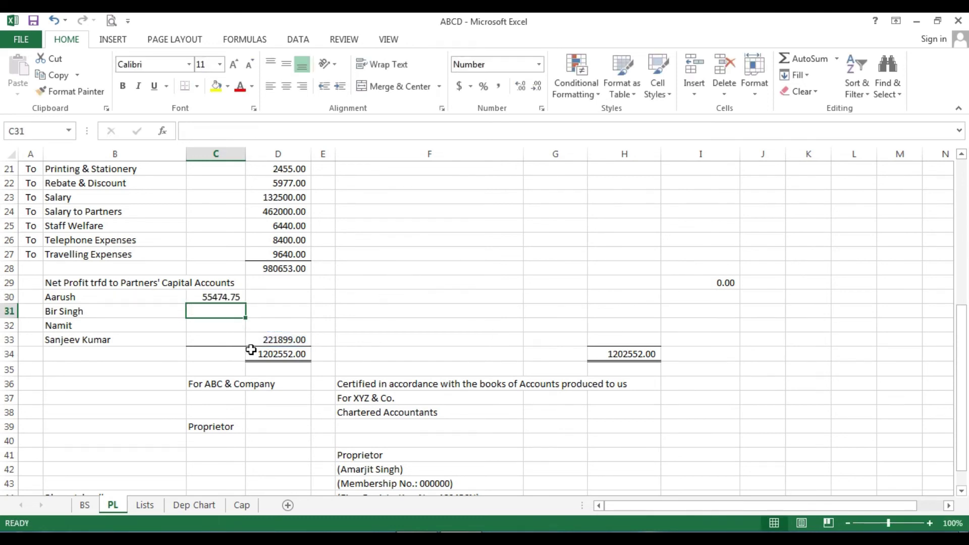
left_click(228, 297)
right_click(230, 298)
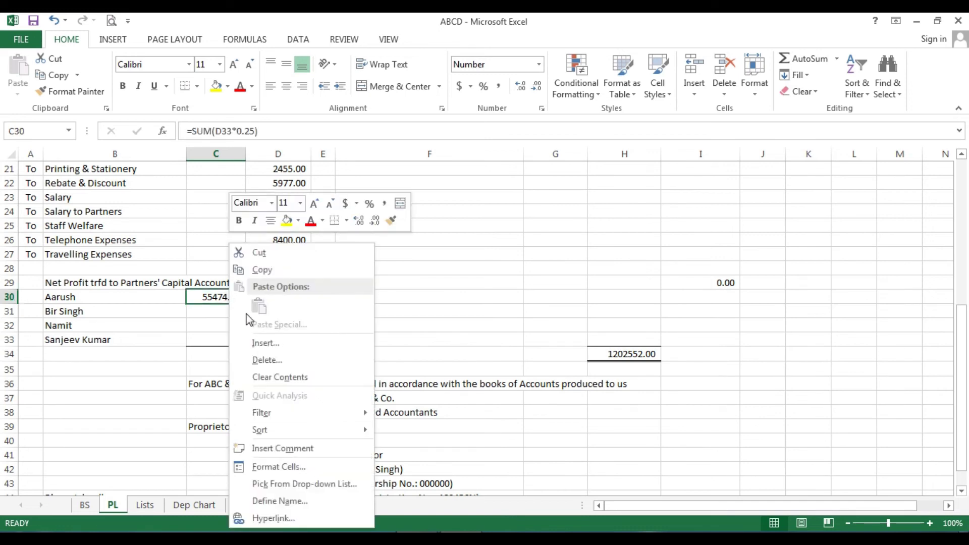
left_click(269, 275)
left_click_drag(227, 313, 229, 338)
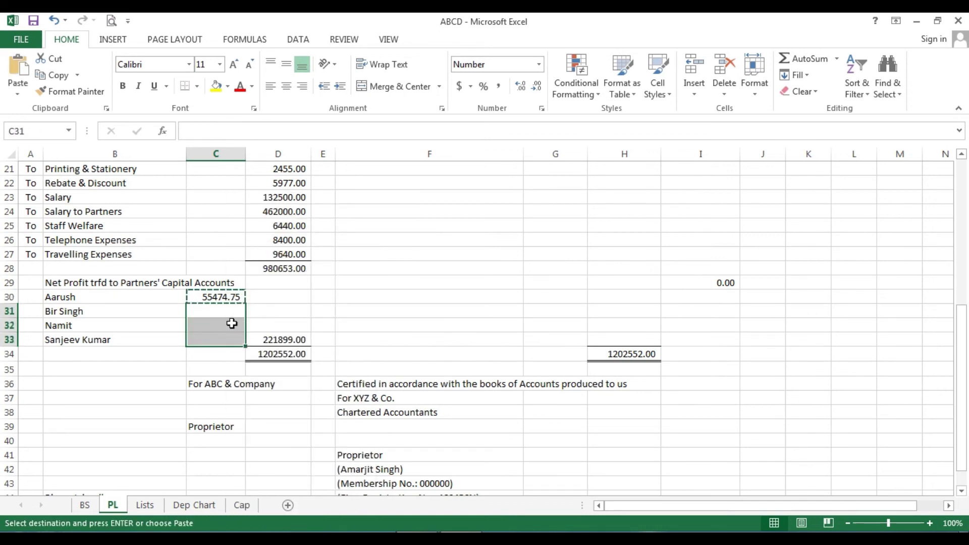
left_click(233, 309)
key("Escape")
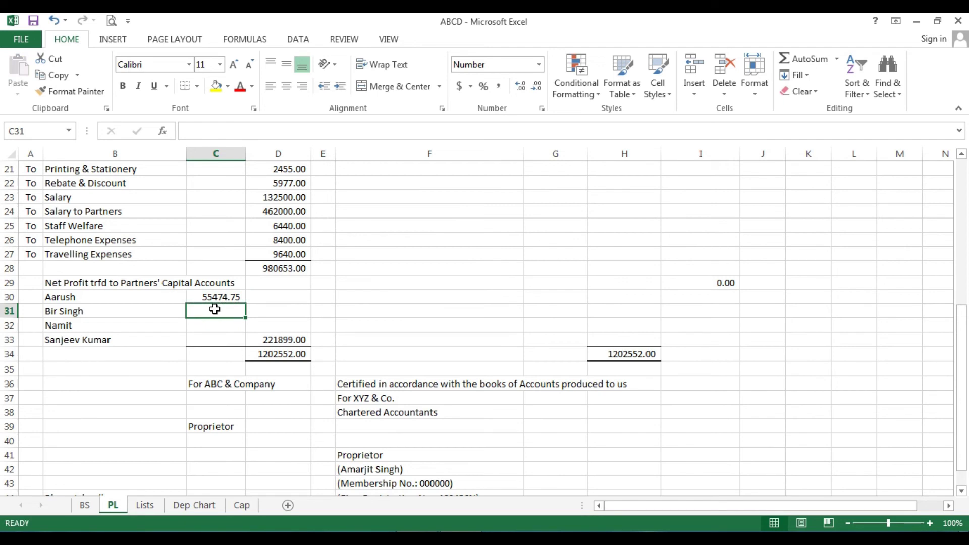
Step: Copy the profit share formula from C30 into C31:C33 for the other three partners
right_click(223, 298)
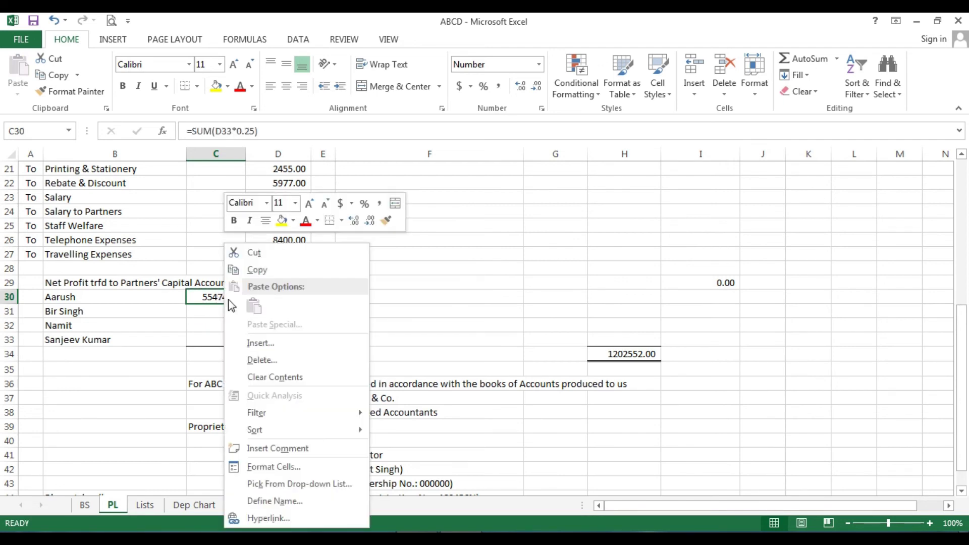
left_click(268, 275)
left_click_drag(234, 316, 233, 341)
right_click(233, 342)
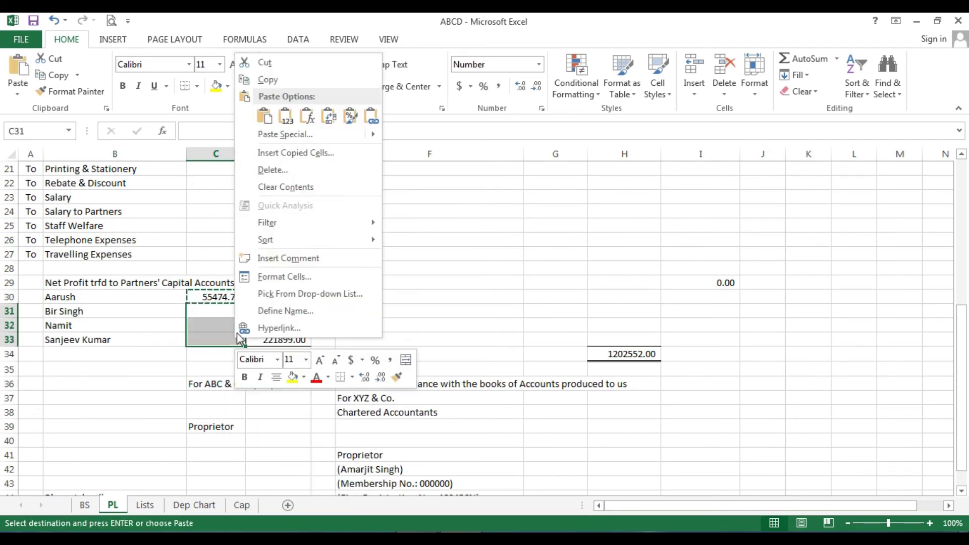
left_click(264, 119)
left_click(243, 307)
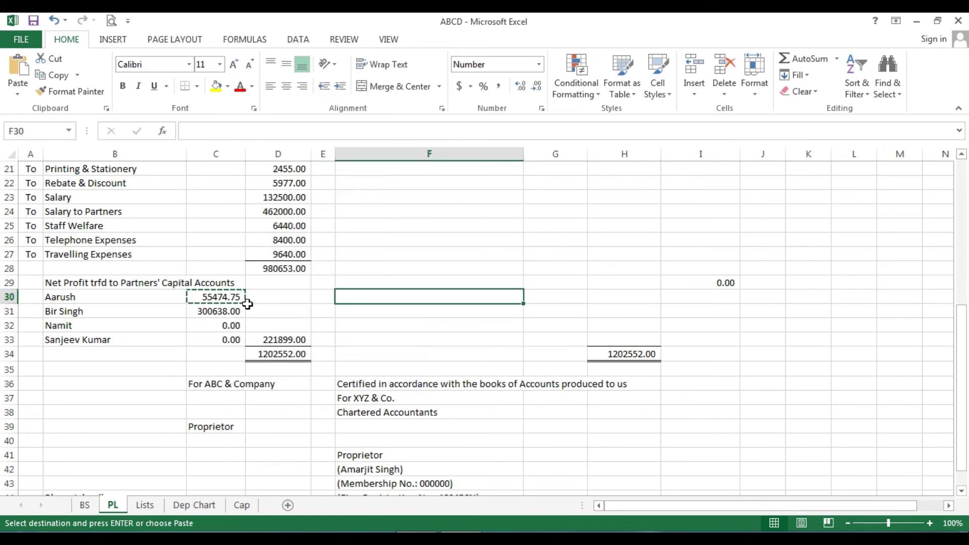
key("Escape")
Step: Correct the second partner's profit share formula in C31 to =SUM(D33*0.25)
key("F2")
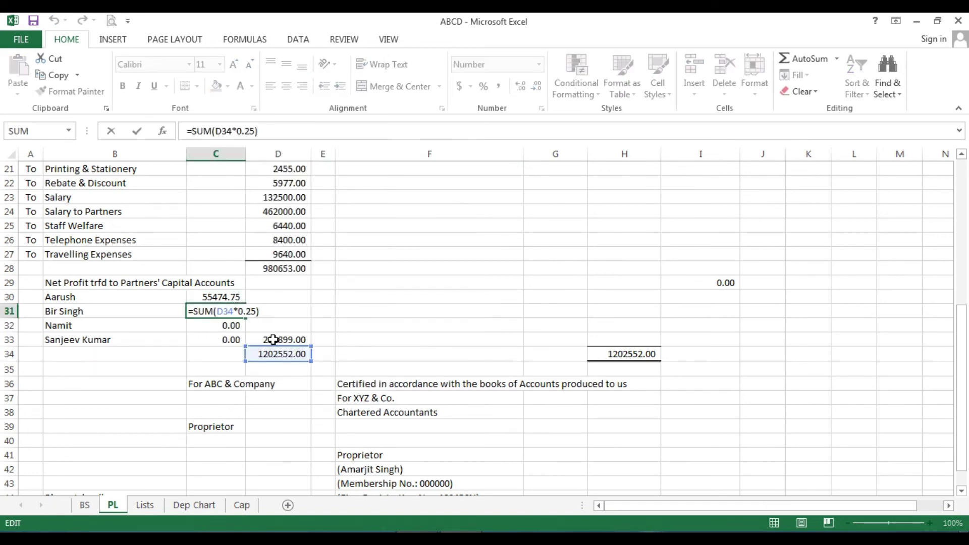
left_click(230, 311)
key("Delete")
type("3")
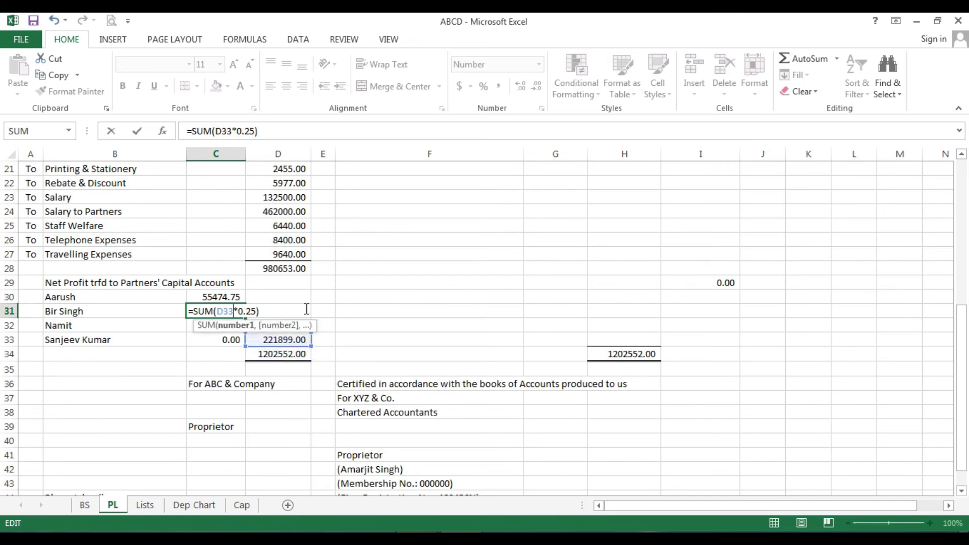
key("Return")
Step: Correct the third partner's profit share formula in C32 to =SUM(D33*0.25)
key("F2")
key("Left")
key("Left")
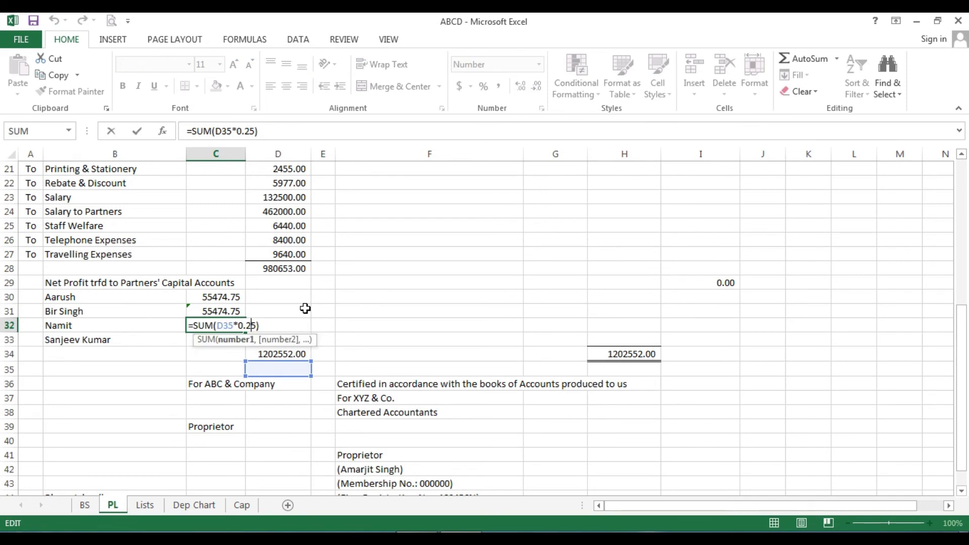
type("3")
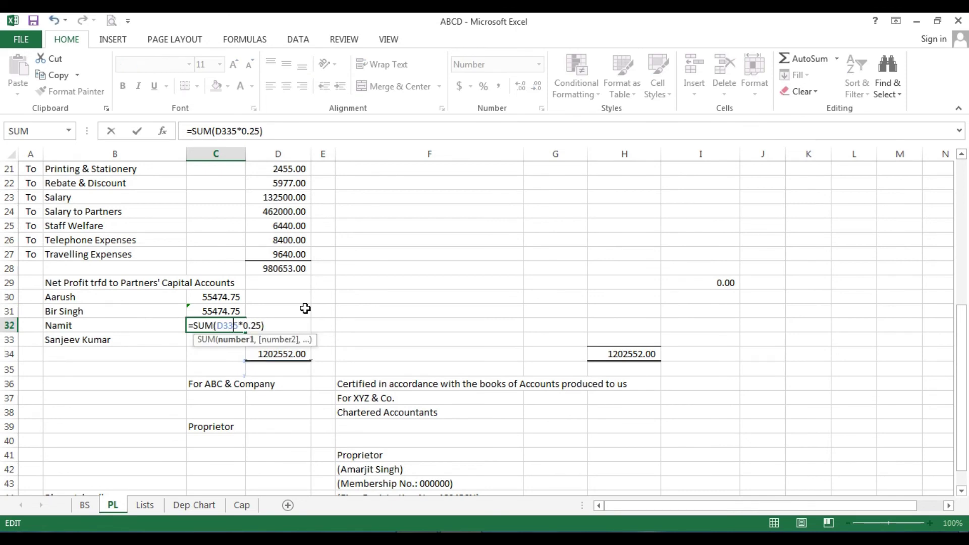
key("Delete")
key("Return")
Step: Correct the fourth partner's profit share formula in C33 to =SUM(D33*0.25)
key("F2")
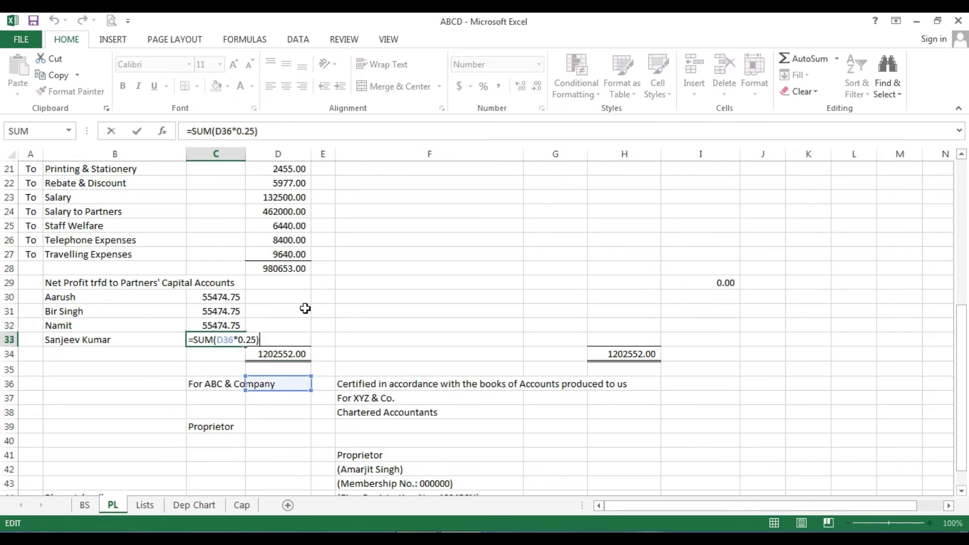
key("Left")
key("Left")
key("Left")
key("Left")
key("Left")
key("Left")
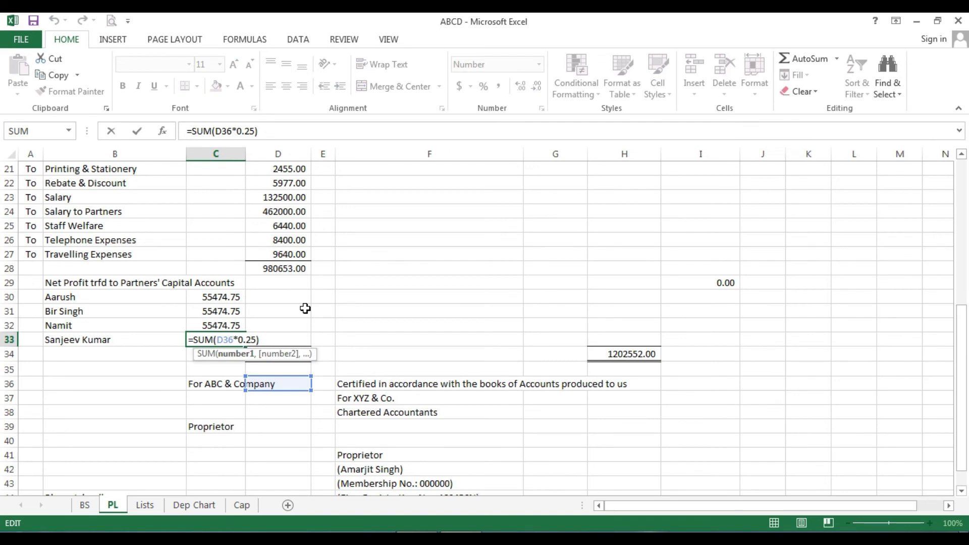
type("3")
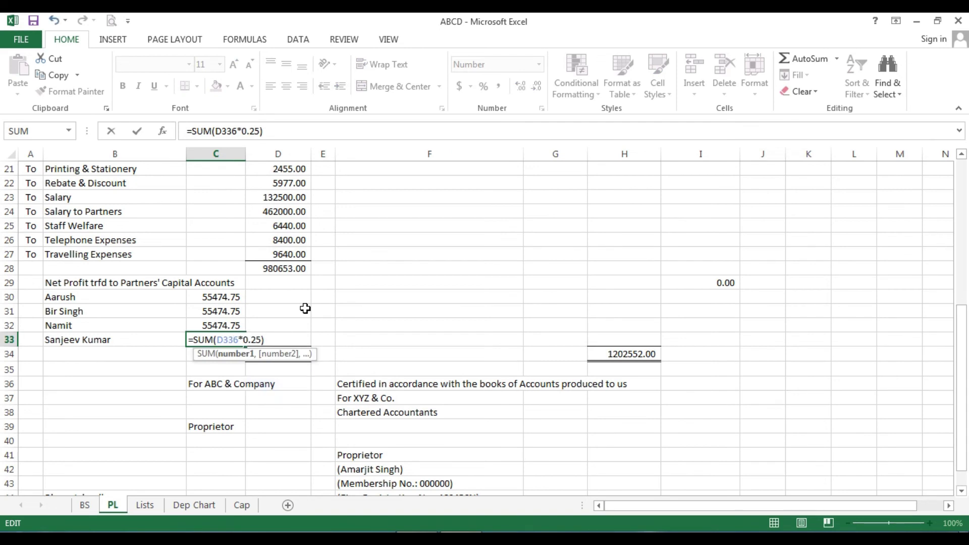
key("BackSpace")
key("Return")
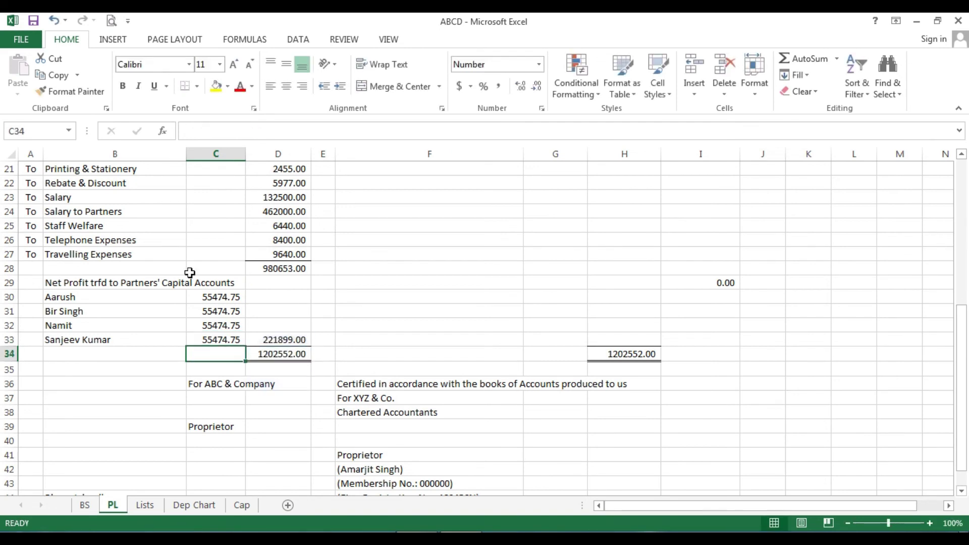
Step: Save the workbook and apply a bottom border to the last partner's share in C33
left_click(32, 23)
left_click(418, 359)
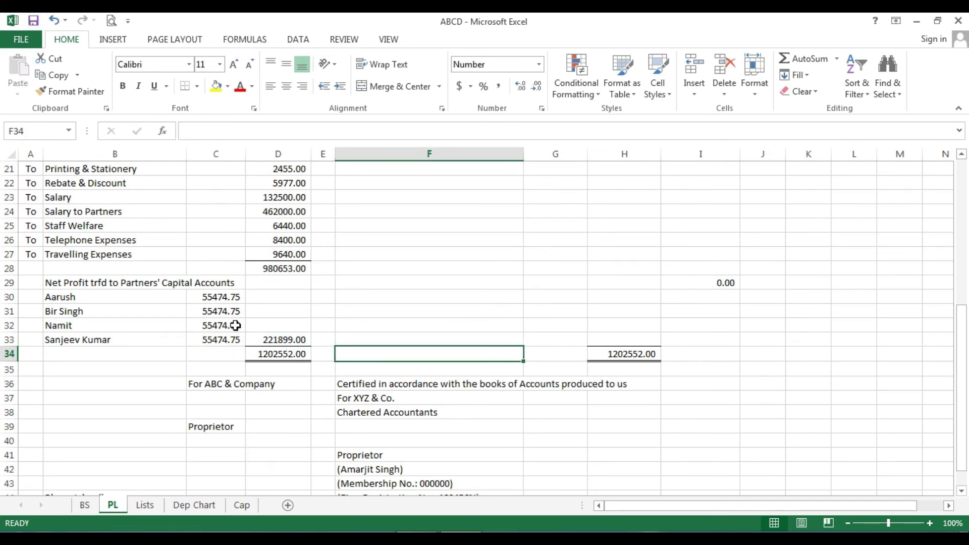
left_click(215, 339)
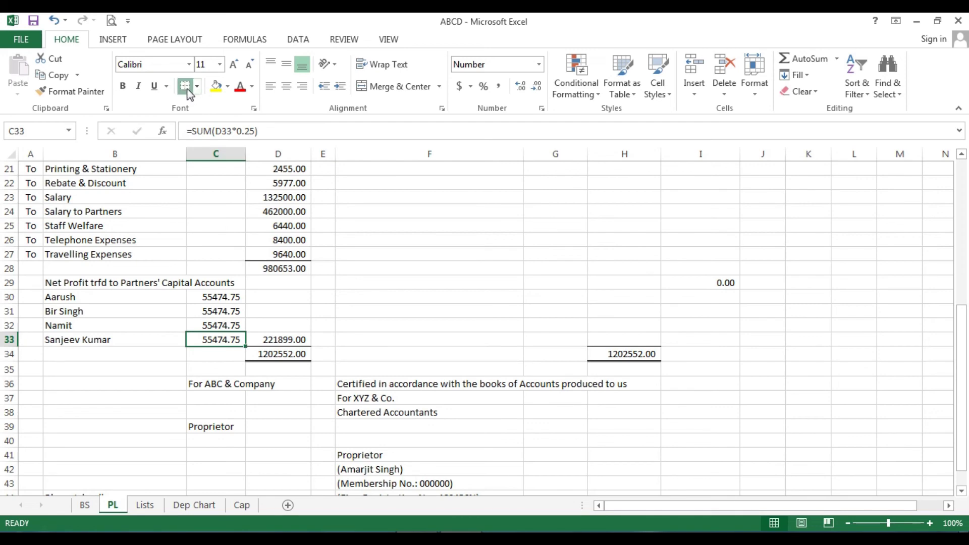
left_click(387, 323)
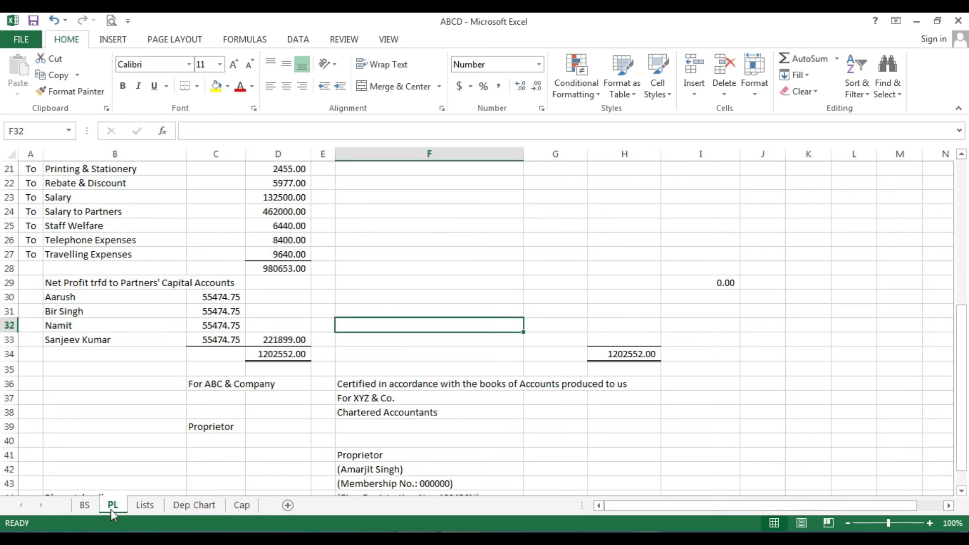
Step: Link the first partner's Profit/Loss Share in H4 of the Cap sheet to the PL sheet with =SUM(PL!C30)
left_click(248, 507)
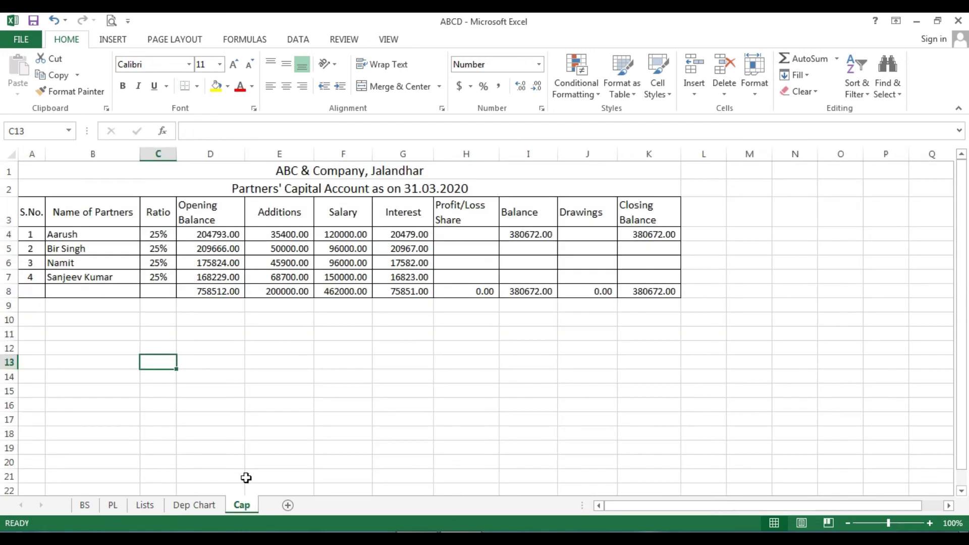
left_click(479, 233)
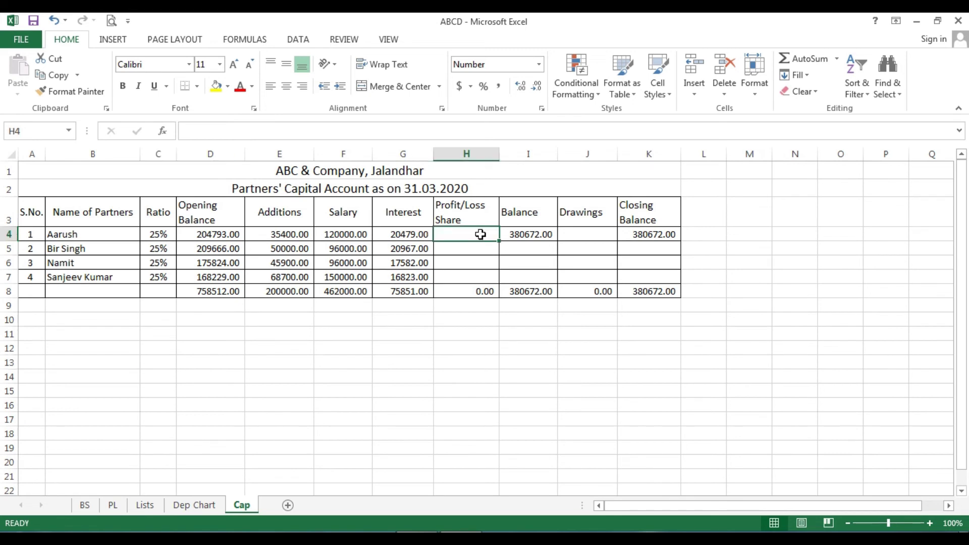
type("=")
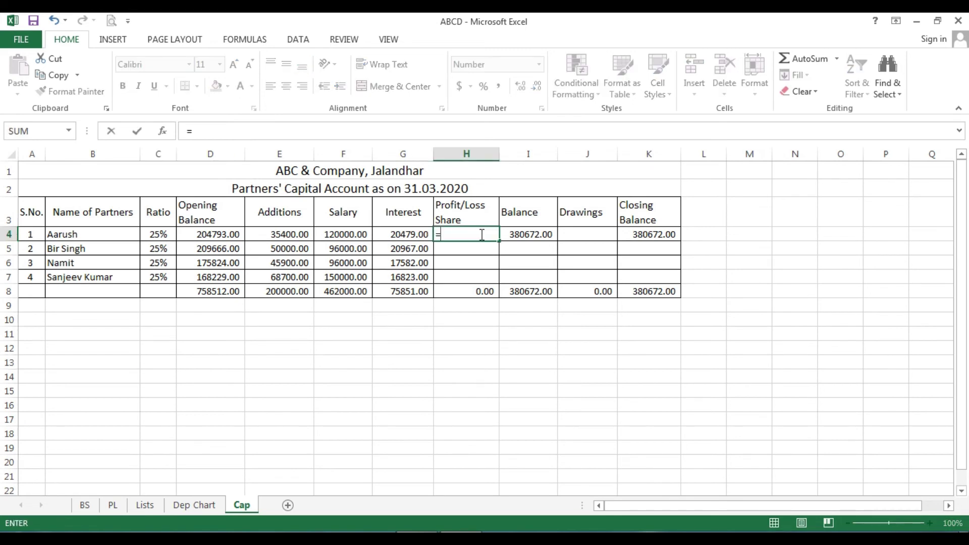
type("sum(")
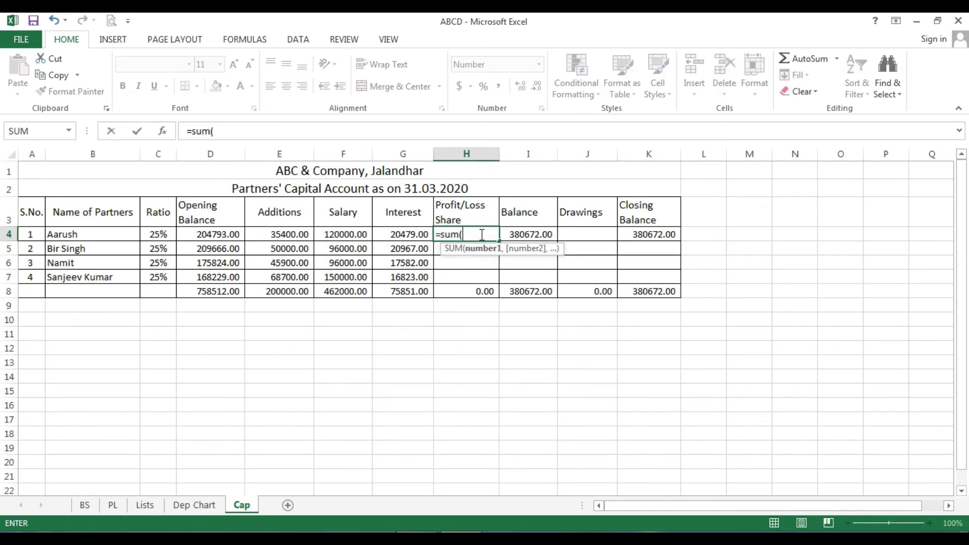
left_click(113, 506)
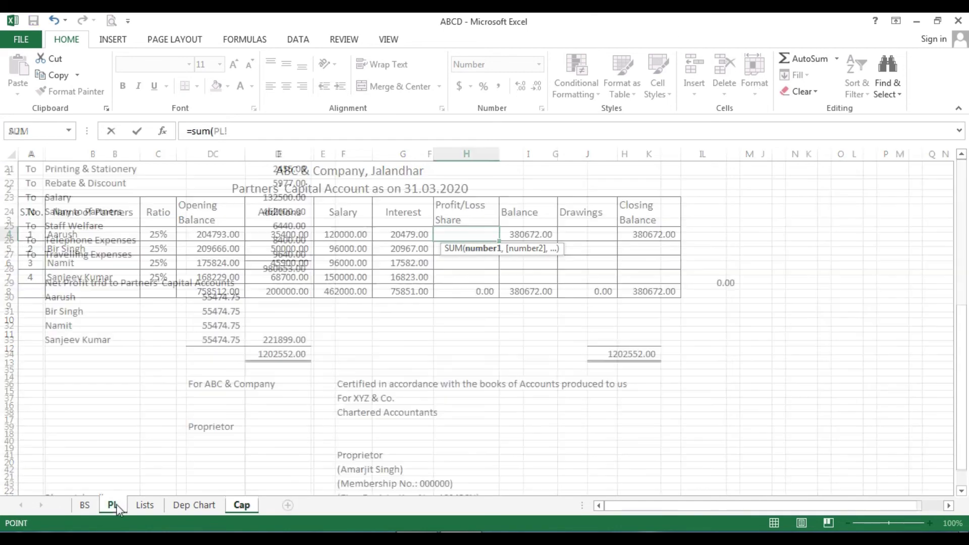
left_click(214, 299)
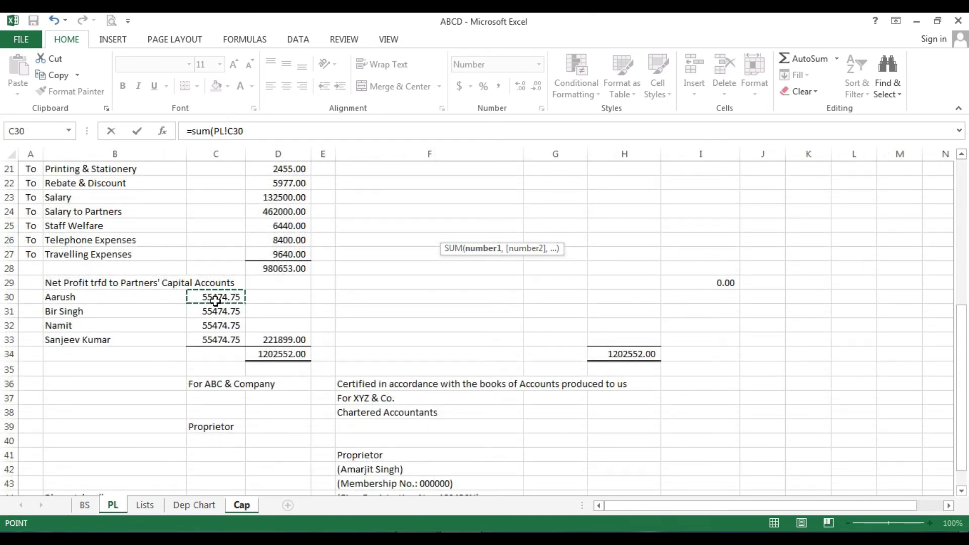
key("Return")
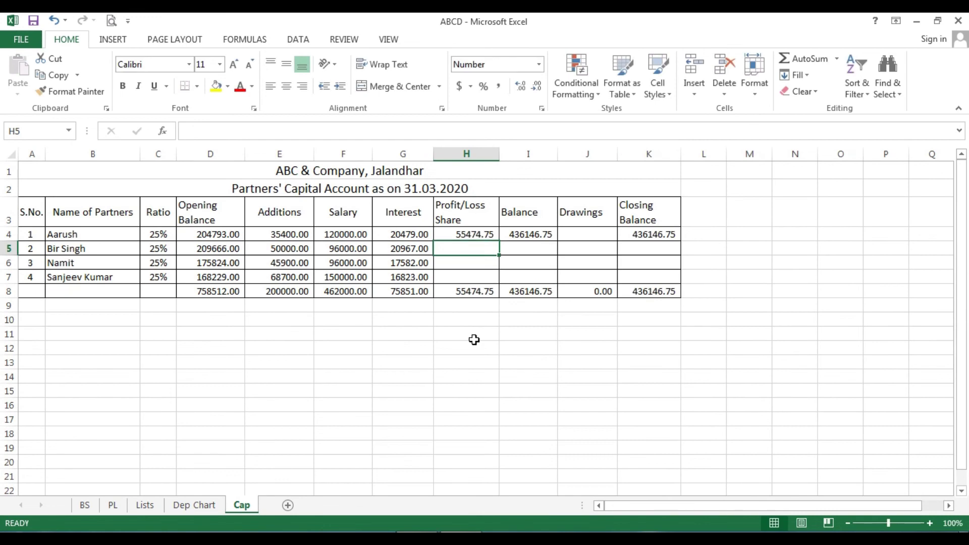
Step: Copy the Profit/Loss Share formula from H4 into H5:H7 for the remaining partners
left_click(467, 232)
right_click(467, 231)
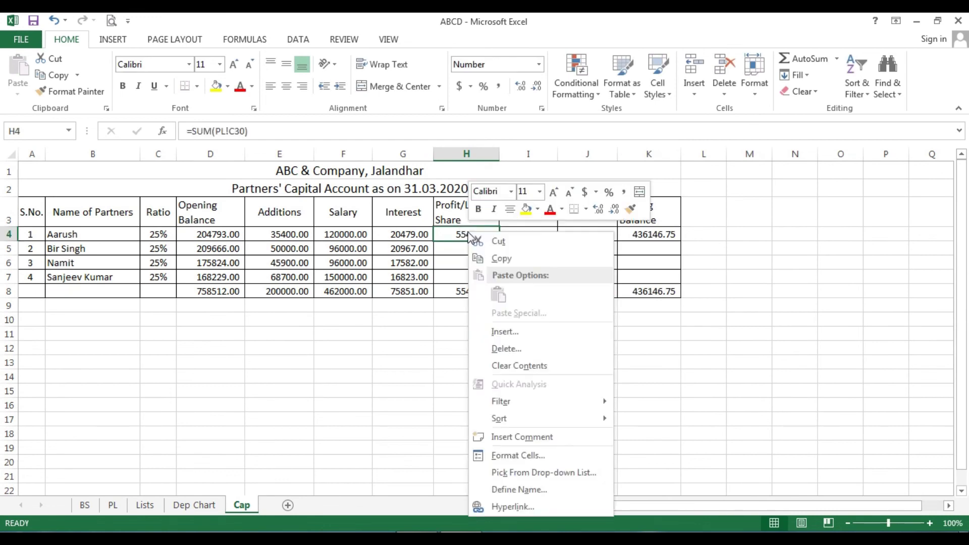
left_click(495, 258)
left_click_drag(470, 249, 471, 271)
right_click(474, 245)
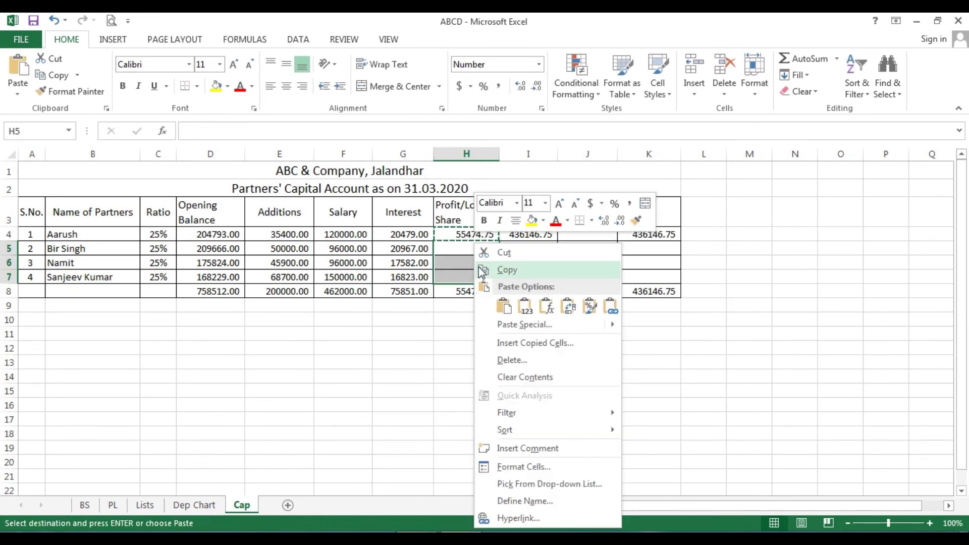
left_click(504, 305)
left_click(514, 249)
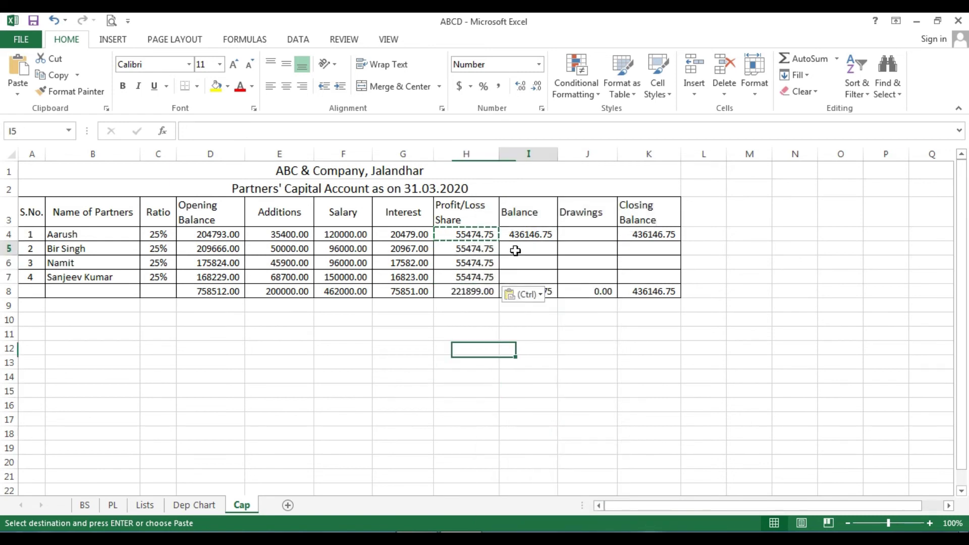
Step: Copy the Balance formula from I4 into I5:I7 for the remaining partners
left_click(539, 234)
right_click(540, 234)
left_click(563, 260)
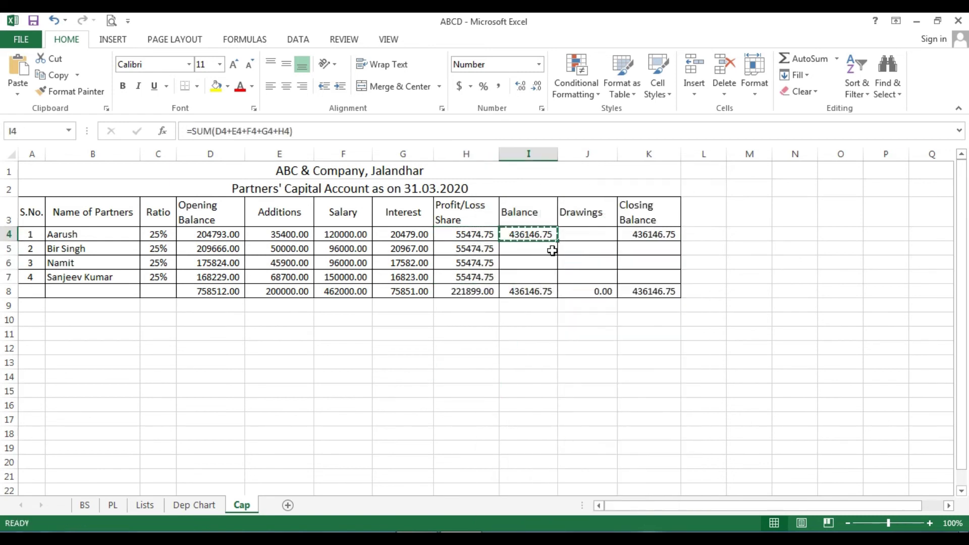
left_click_drag(550, 249, 535, 275)
right_click(535, 276)
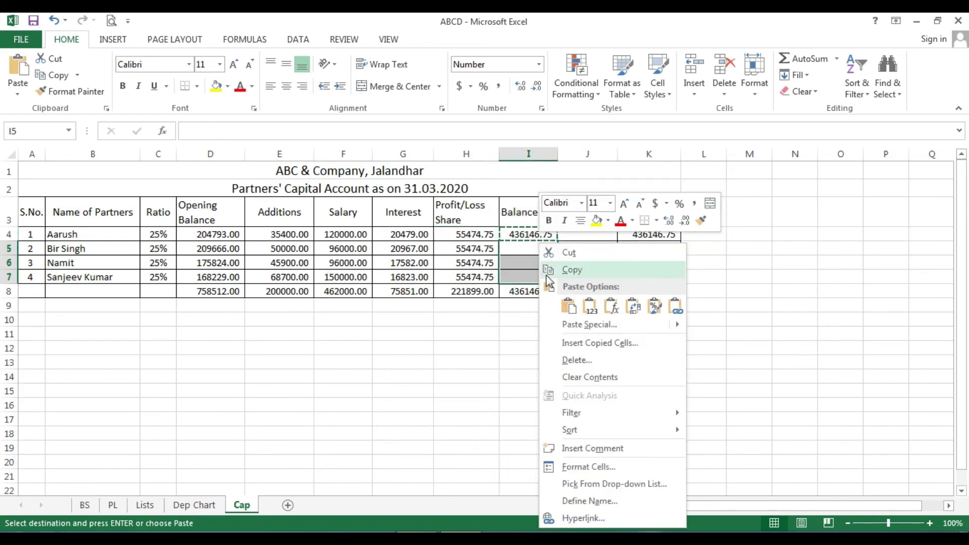
left_click(568, 306)
left_click(525, 353)
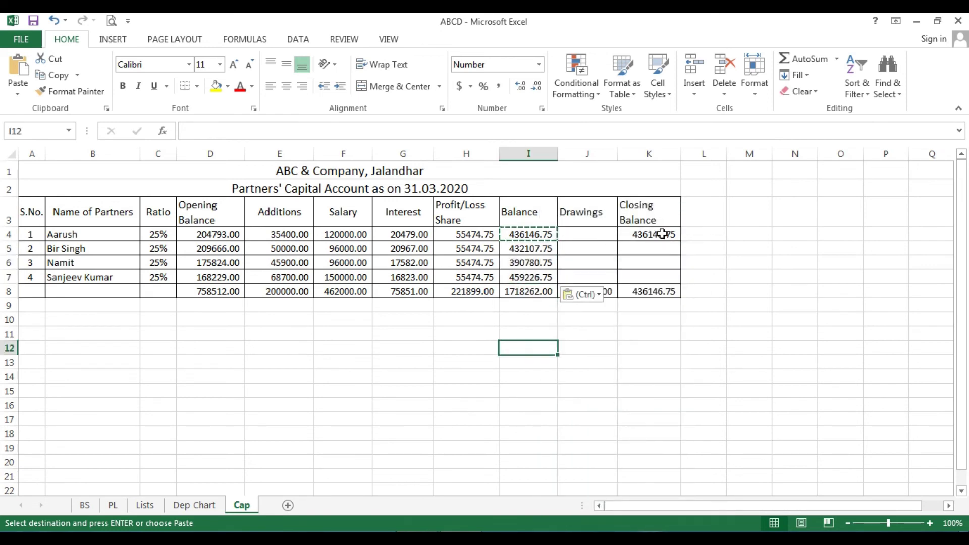
Step: Copy the Closing Balance formula from K4 into K5:K7 for the remaining partners
right_click(659, 237)
left_click(674, 263)
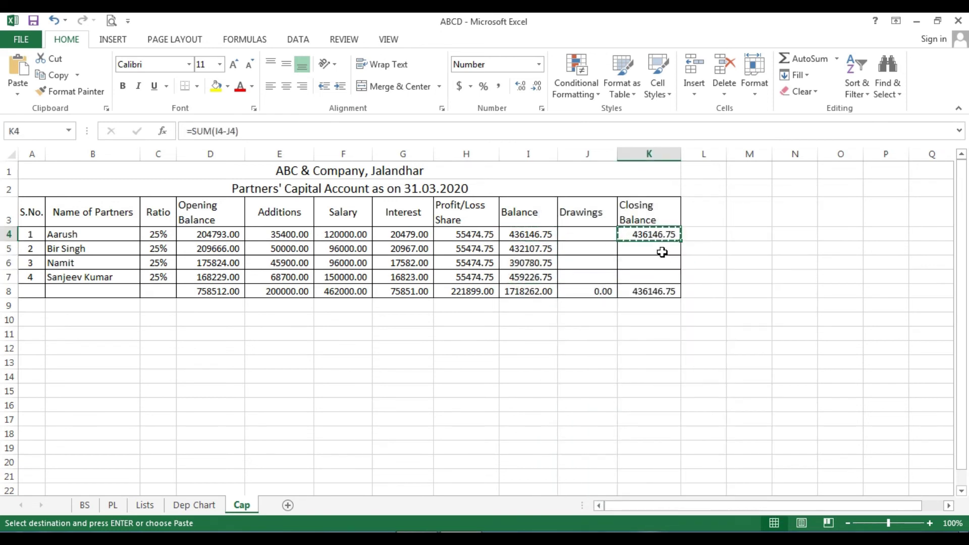
left_click_drag(664, 250, 662, 271)
right_click(661, 271)
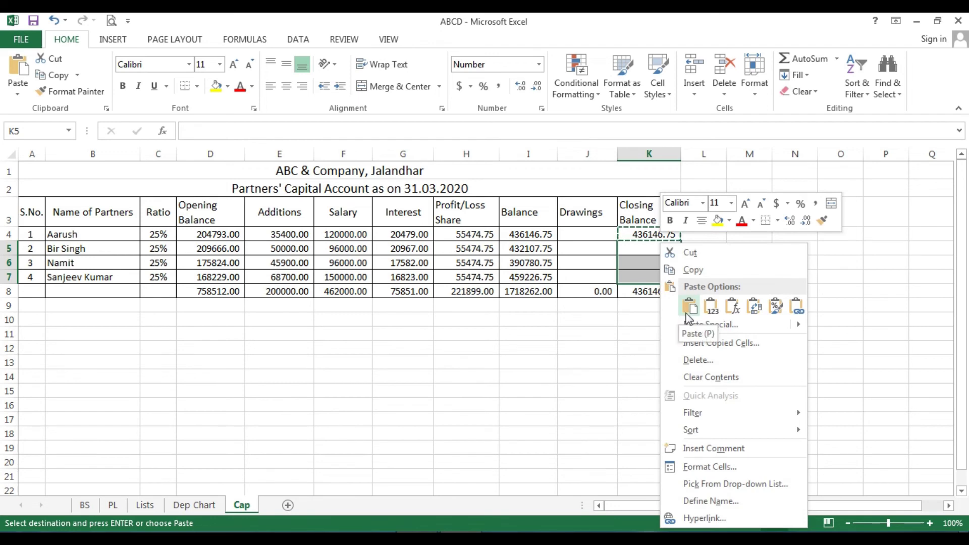
left_click(690, 306)
left_click(581, 361)
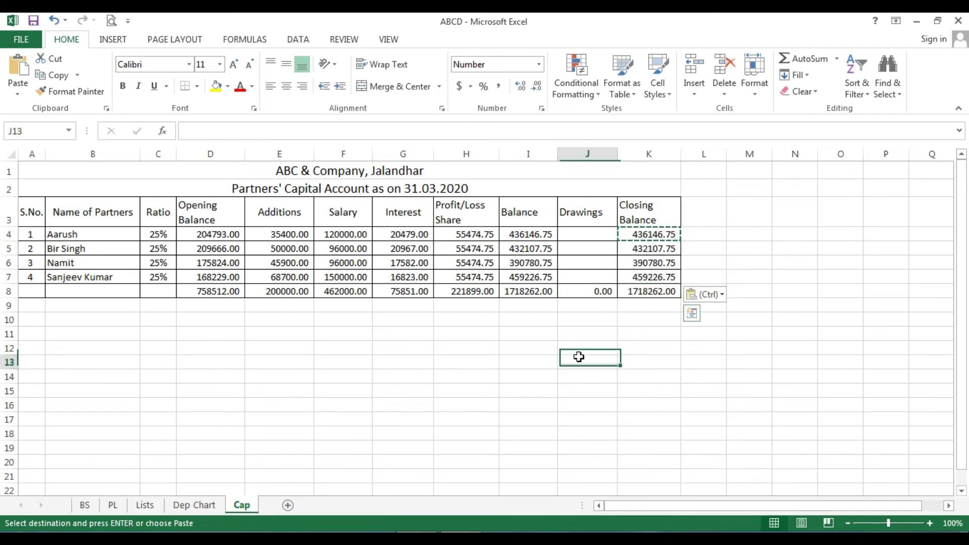
Step: Enter the partners' Drawings in J4:J7 of the Cap sheet as 60000, 66000, 50000 and 48000, and save the workbook
left_click(583, 237)
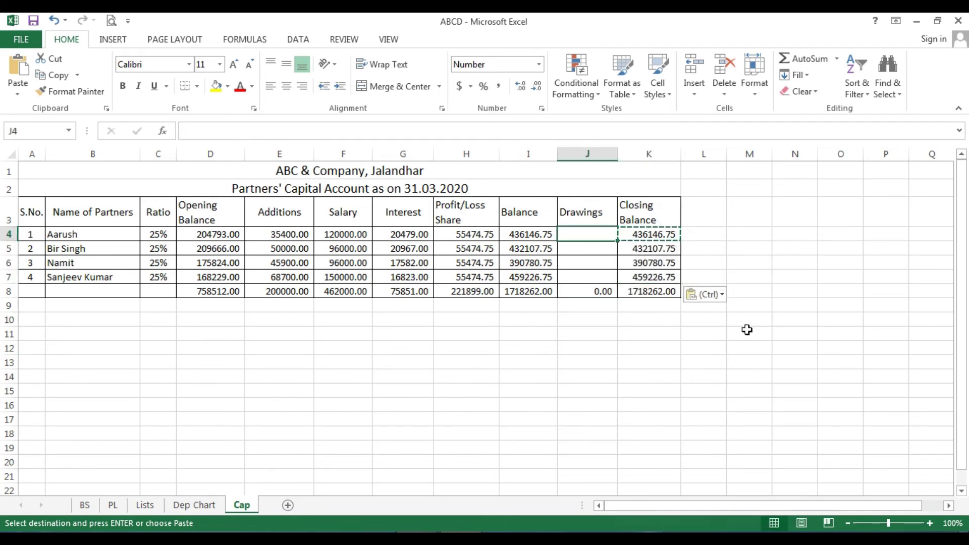
key("Escape")
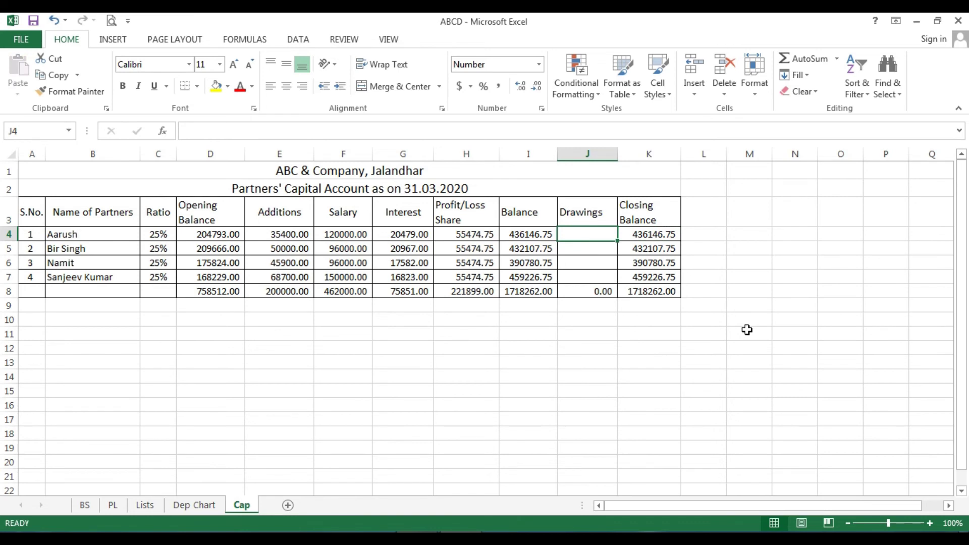
type("60000")
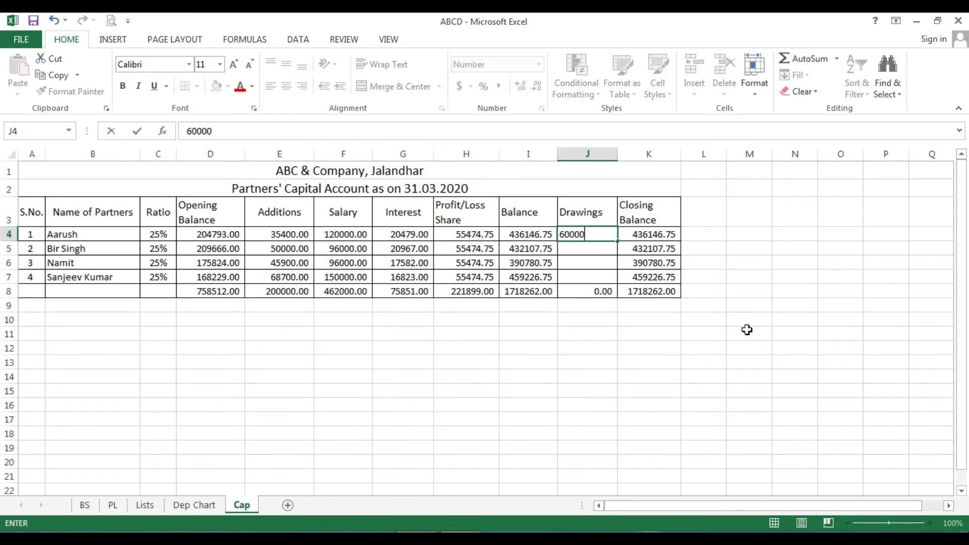
key("Return")
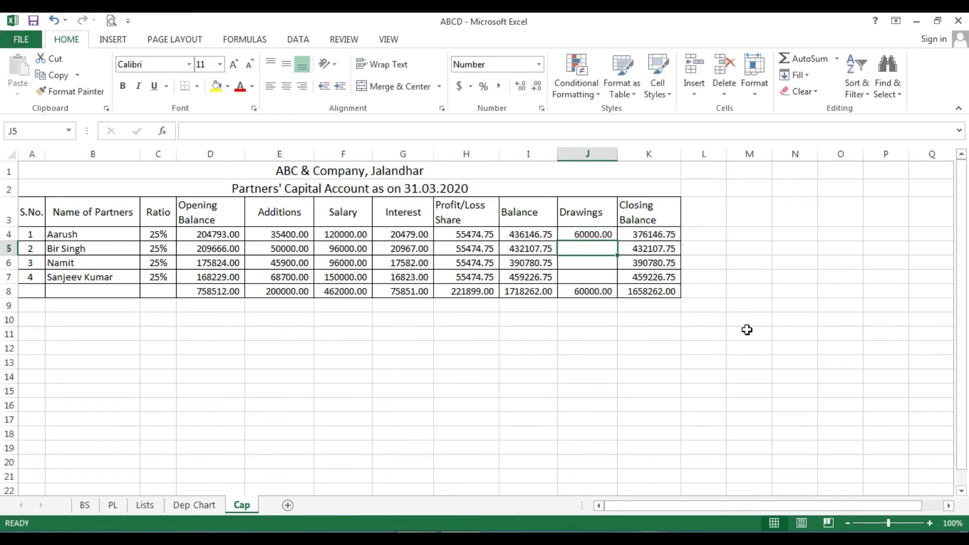
type("66000")
key("Return")
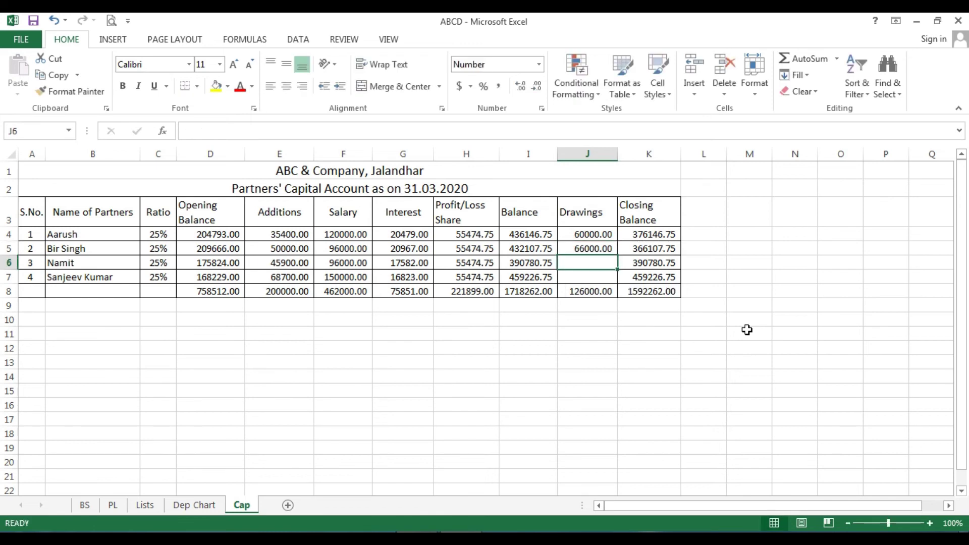
type("50000")
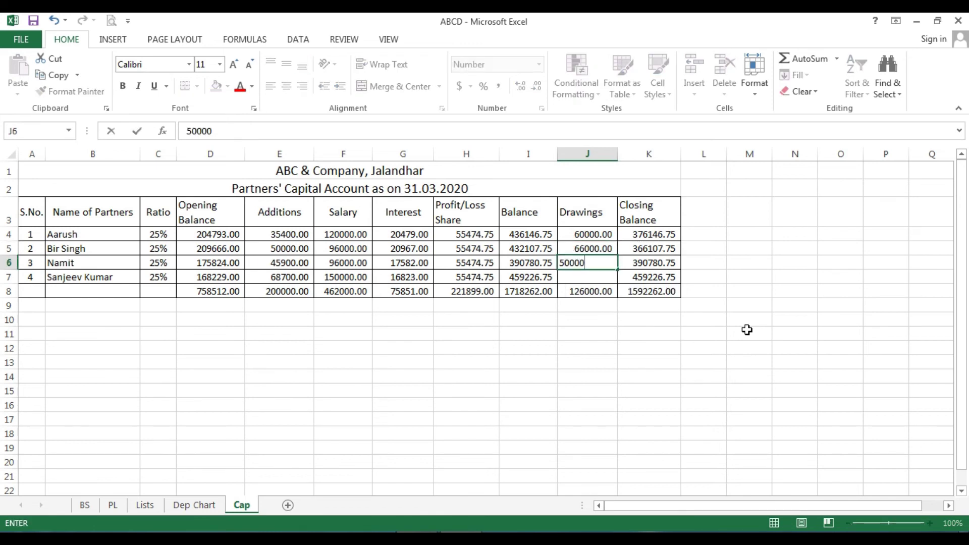
key("Return")
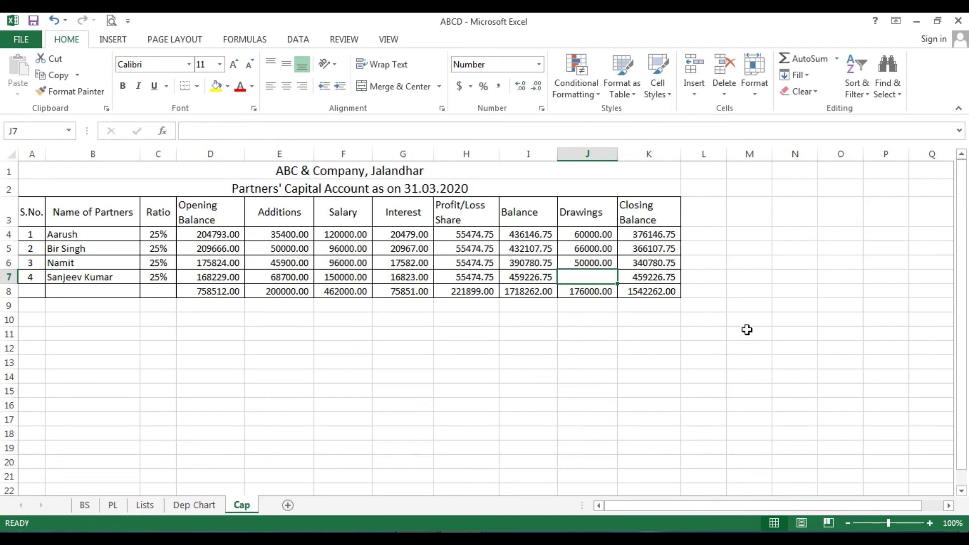
type("48000")
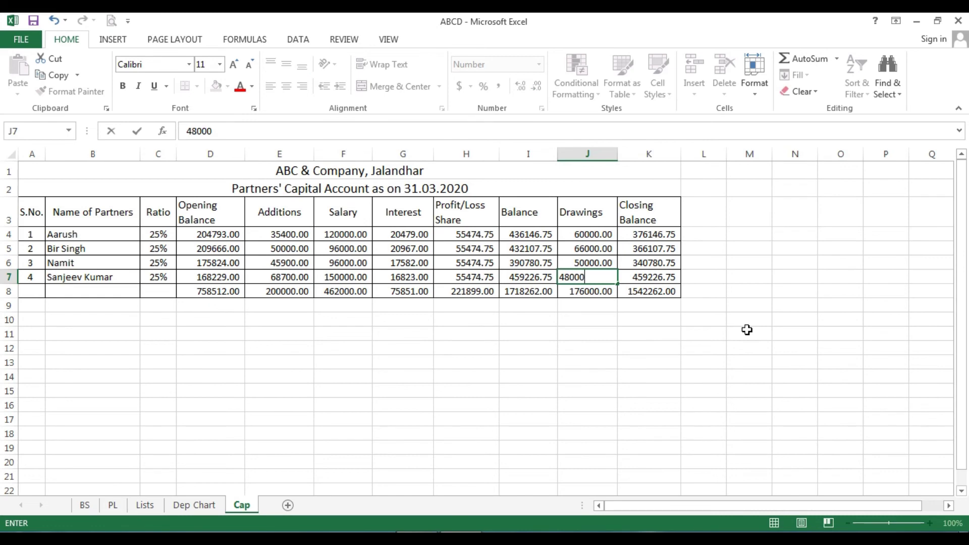
key("Return")
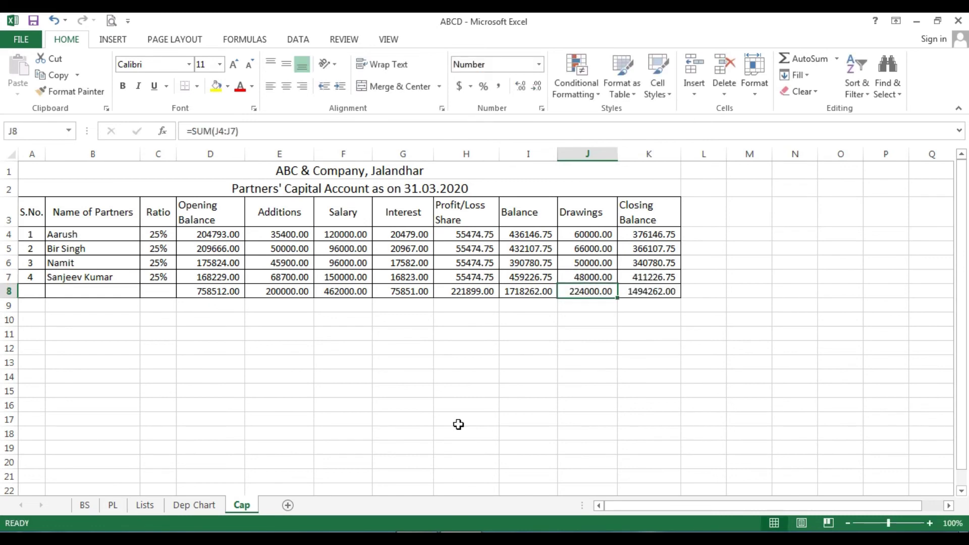
left_click(34, 22)
Step: Link the first partner's capital in C5 of the BS sheet to the Cap sheet's Closing Balance with =SUM(Cap!K4)
left_click(83, 506)
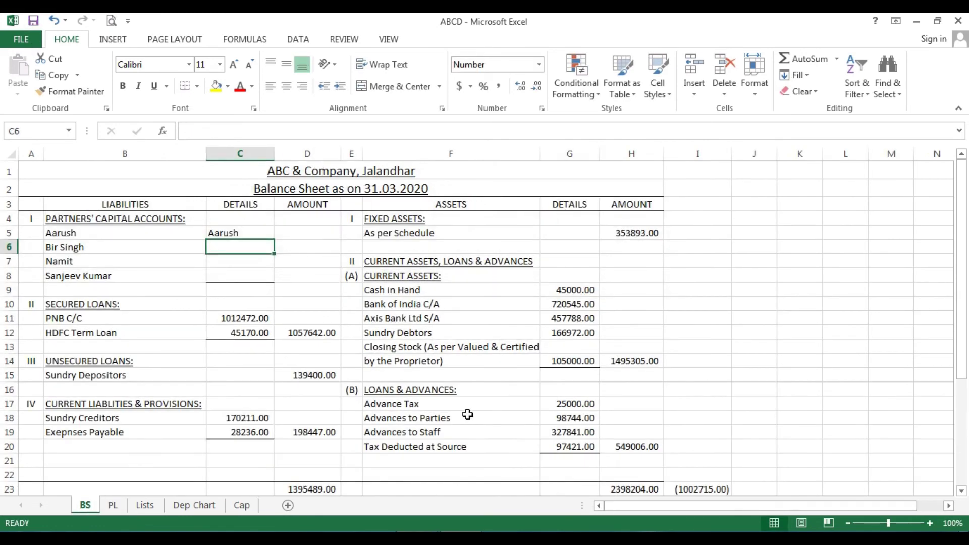
left_click(249, 232)
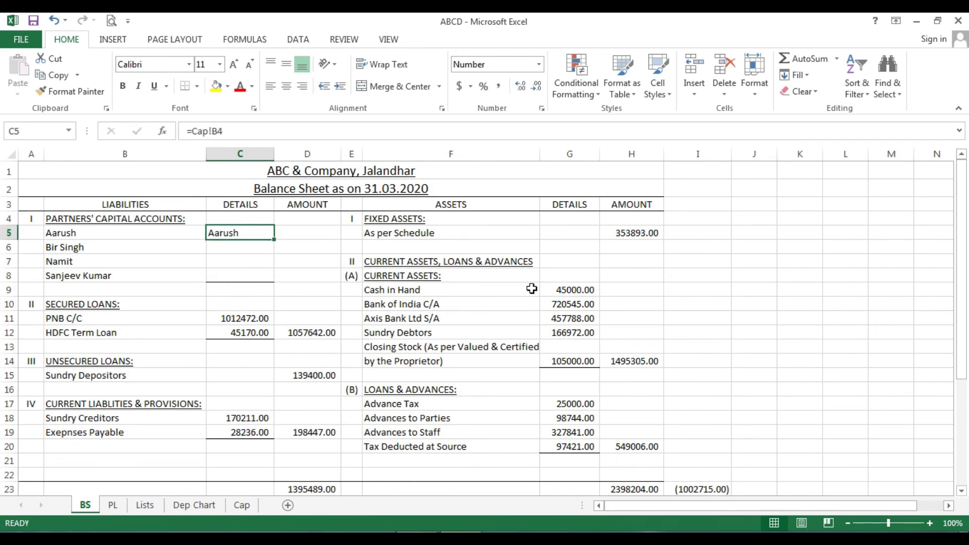
type("=sum")
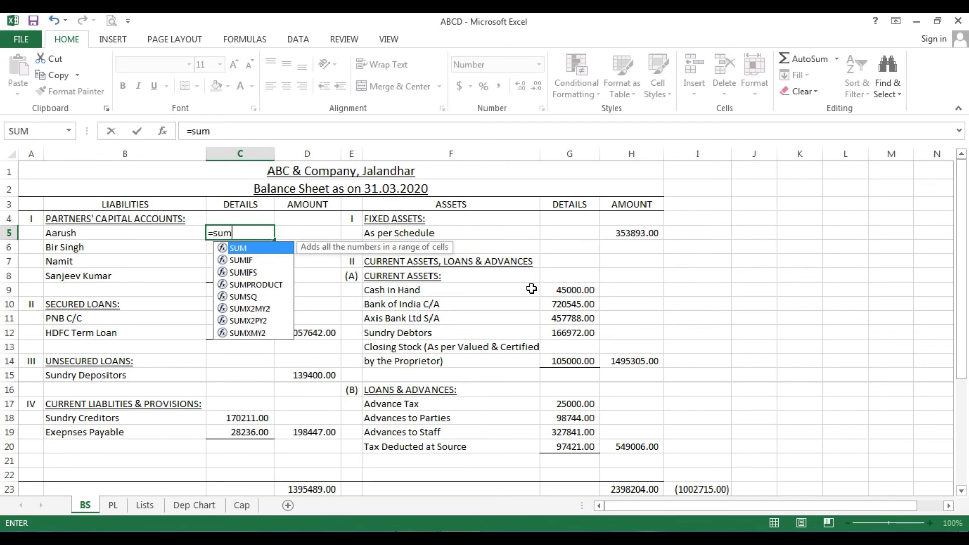
type("(")
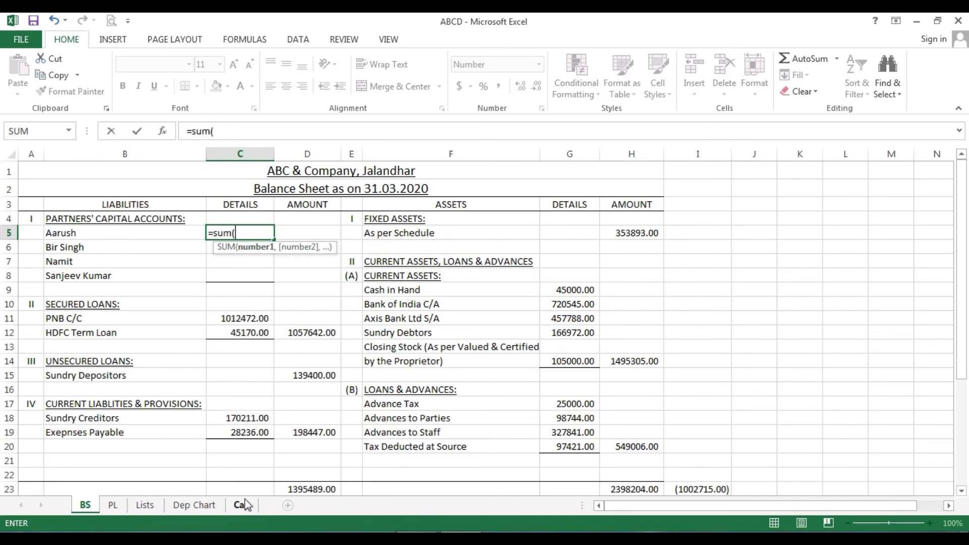
left_click(242, 505)
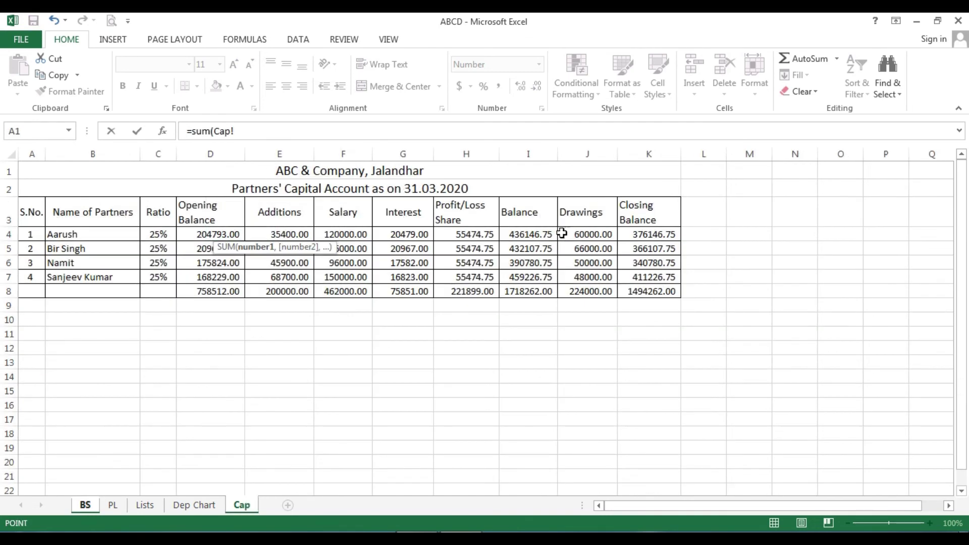
left_click(633, 231)
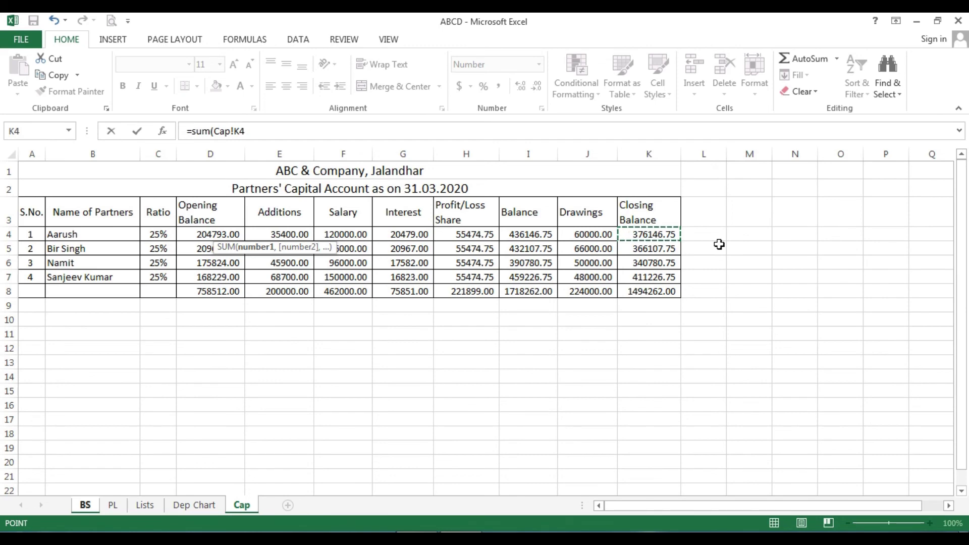
key("Return")
Step: Copy the capital link formula from C5 of the BS sheet into C6:C8 for the remaining partners
left_click(246, 234)
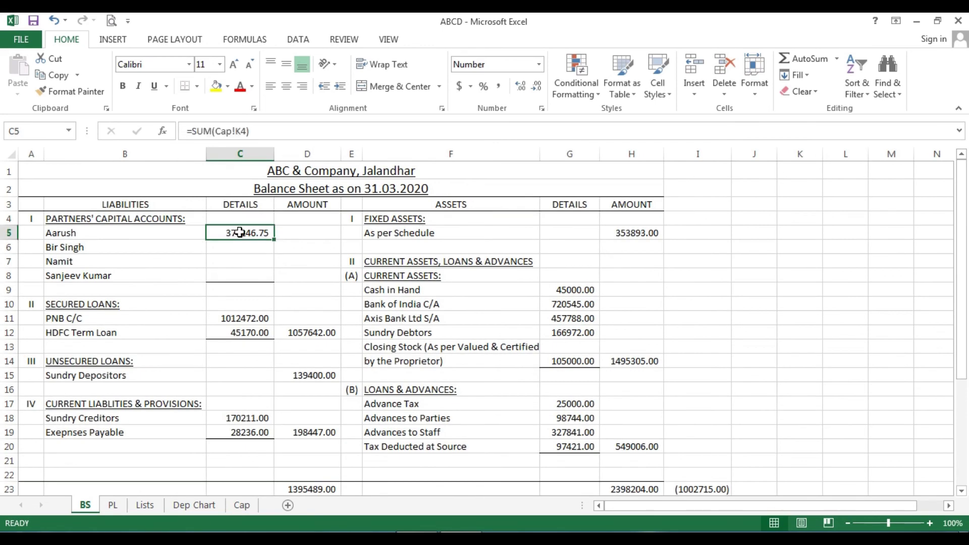
right_click(242, 234)
left_click(255, 248)
left_click_drag(263, 249, 259, 275)
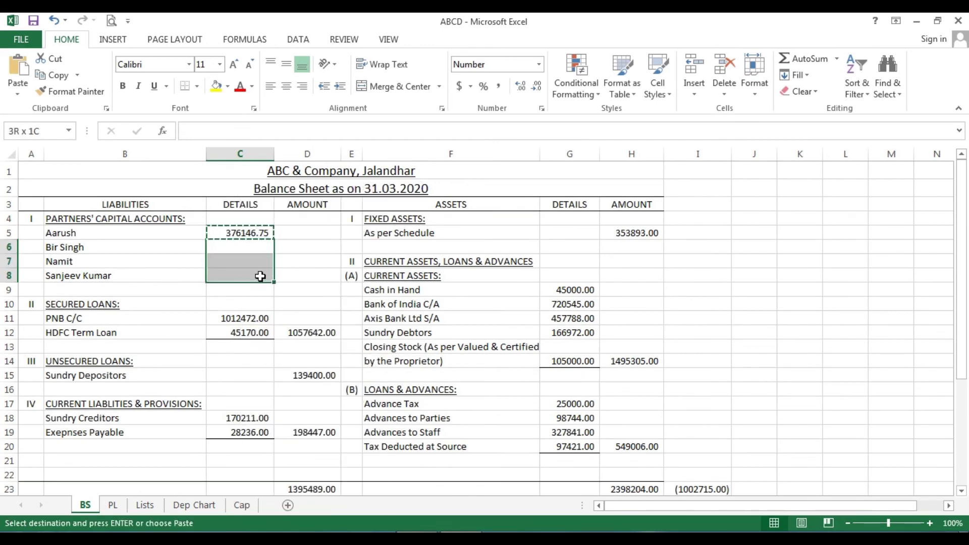
right_click(259, 274)
left_click(292, 307)
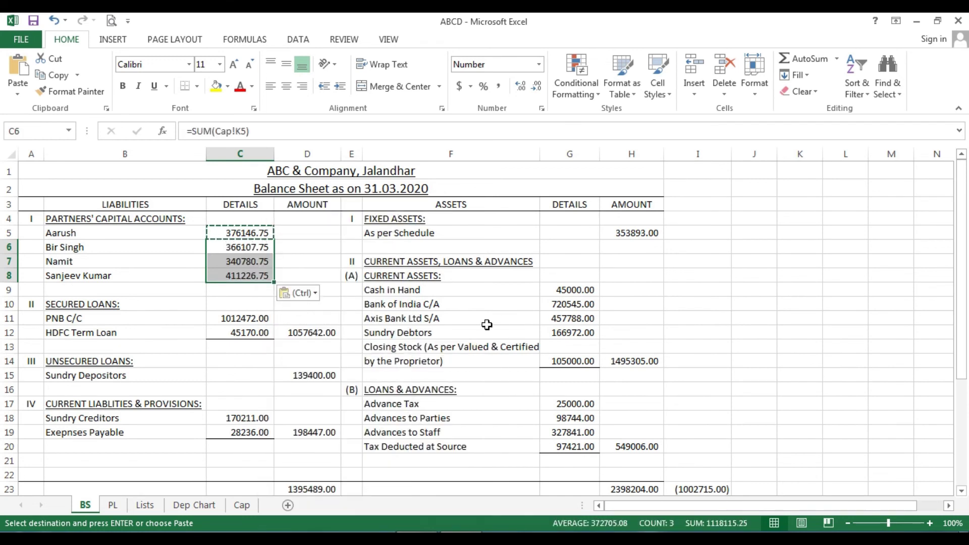
left_click(707, 342)
left_click(244, 275)
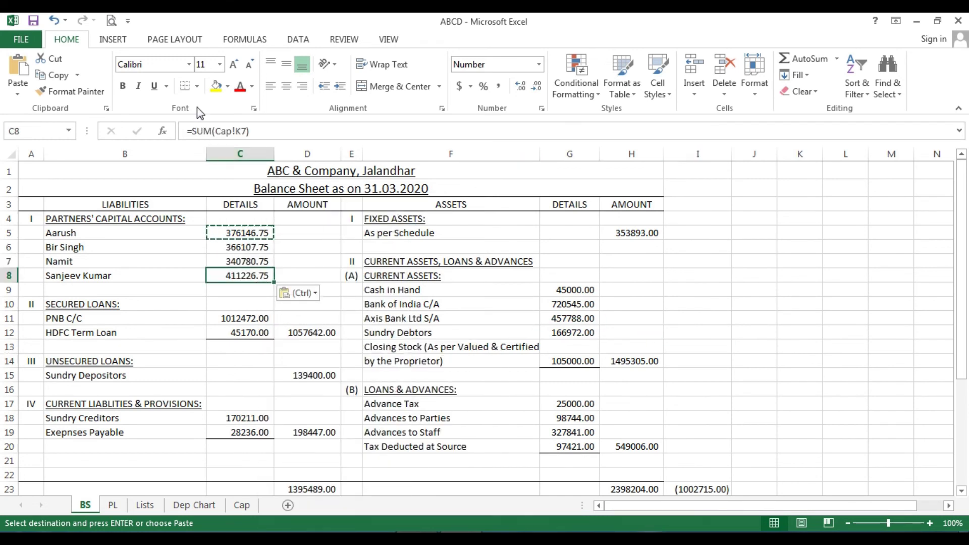
key("Escape")
Step: Total the partners' capital accounts in D8 of the BS sheet with =SUM(C5:C8)
left_click(311, 270)
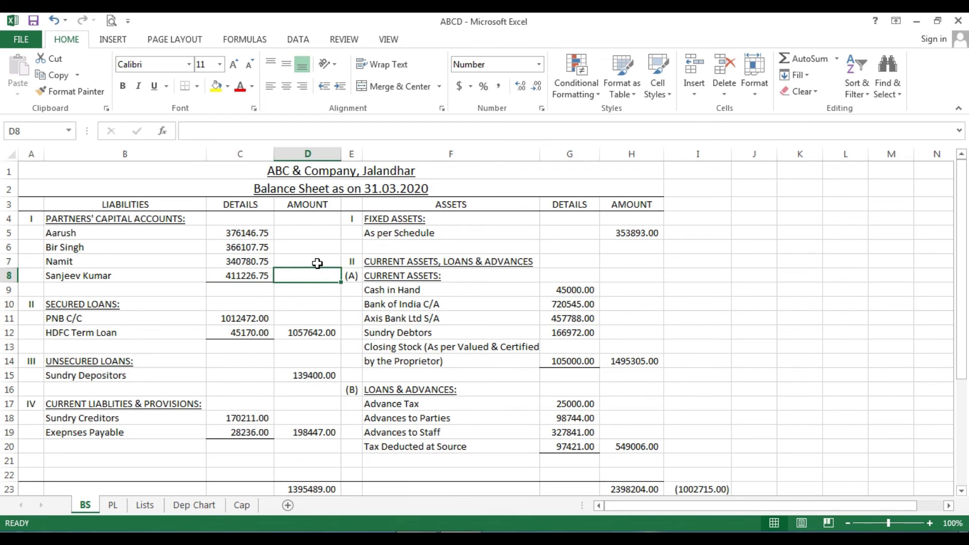
type("=sum")
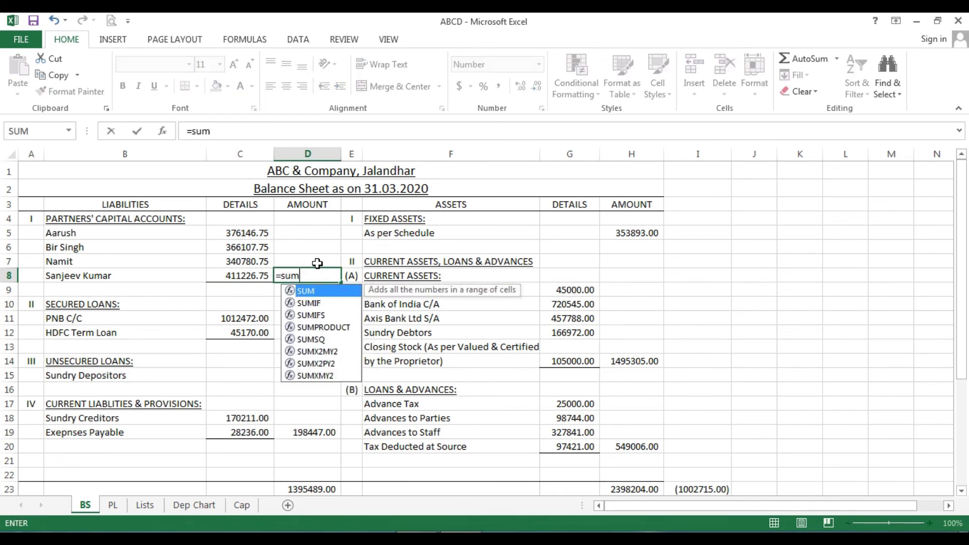
type("(")
key("Left")
key("shift+Up")
key("shift+Up")
key("shift+Up")
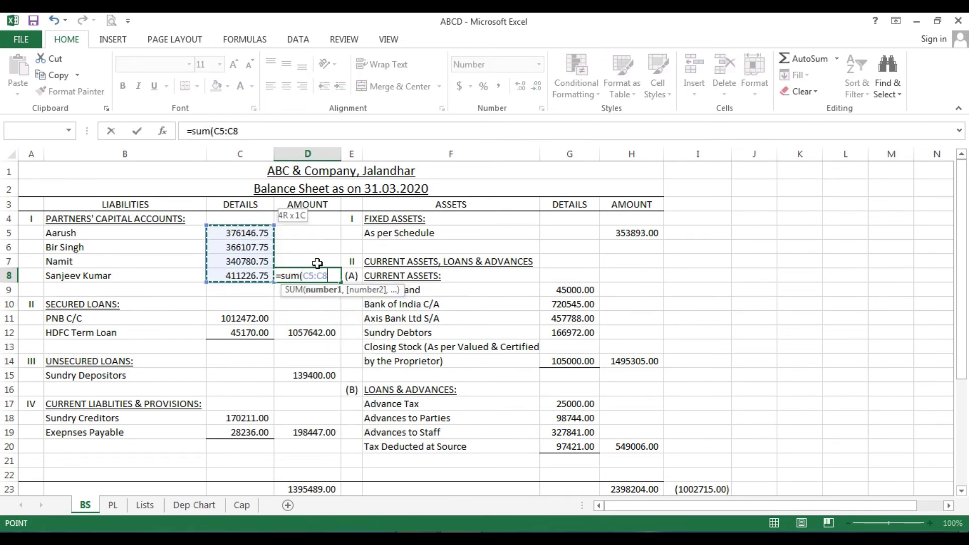
key("Return")
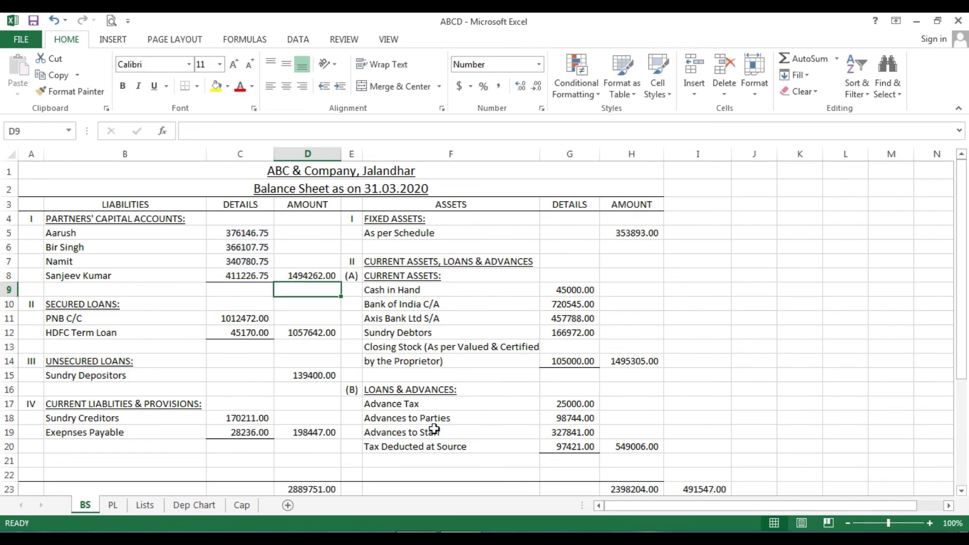
Step: Check the formulas behind the liabilities total, partners' capital, secured loans and Sundry Depositors amounts, and the Cash in Hand entry
left_click(321, 487)
key("F2")
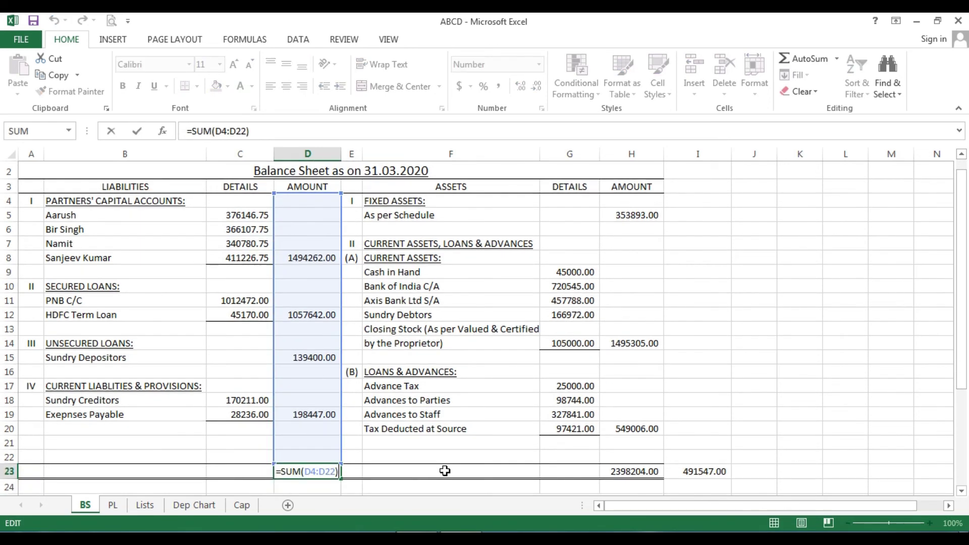
key("Escape")
left_click(323, 260)
key("F2")
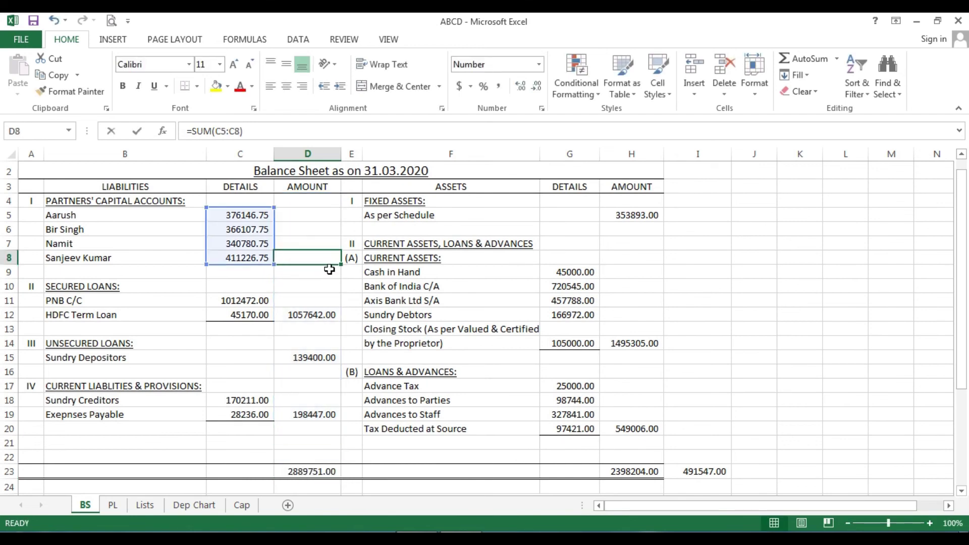
key("Escape")
left_click(326, 315)
key("F2")
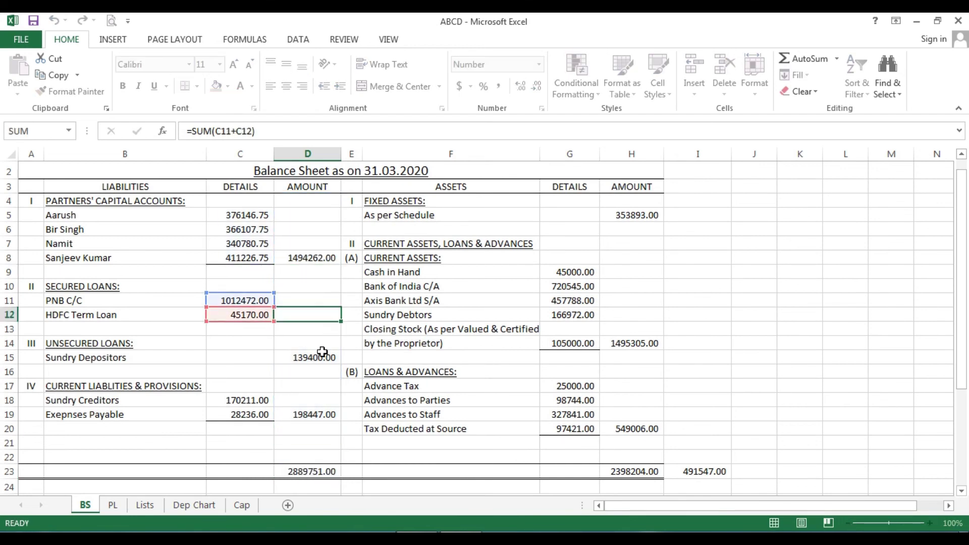
key("Escape")
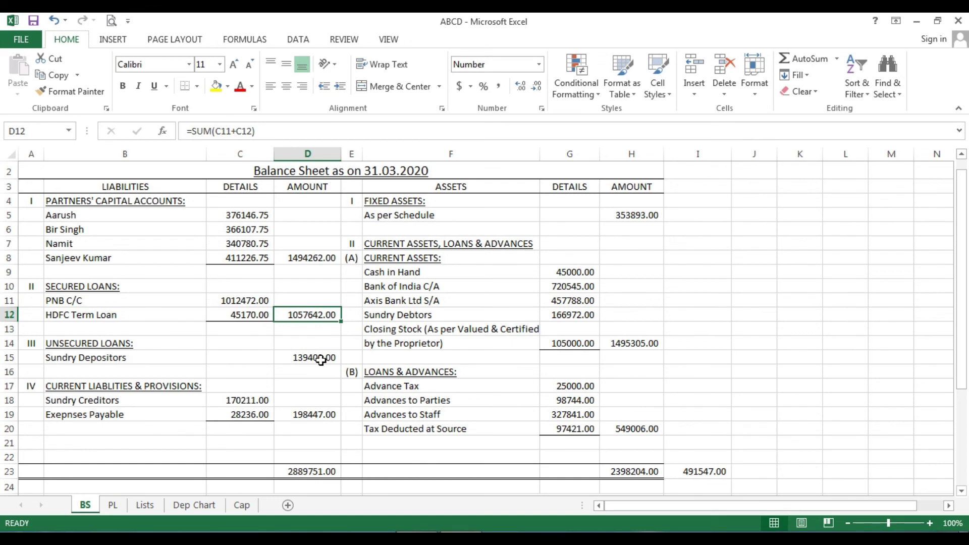
left_click(321, 360)
key("F2")
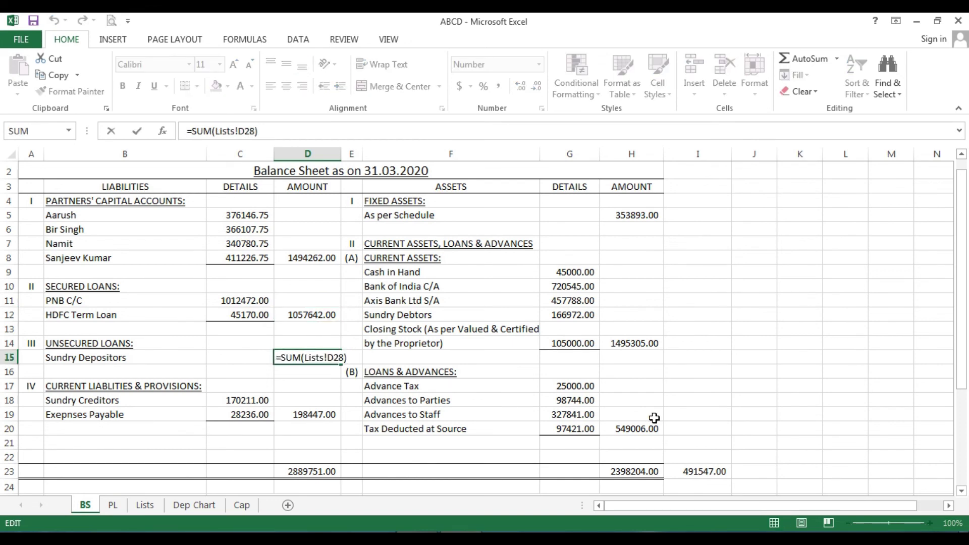
key("Escape")
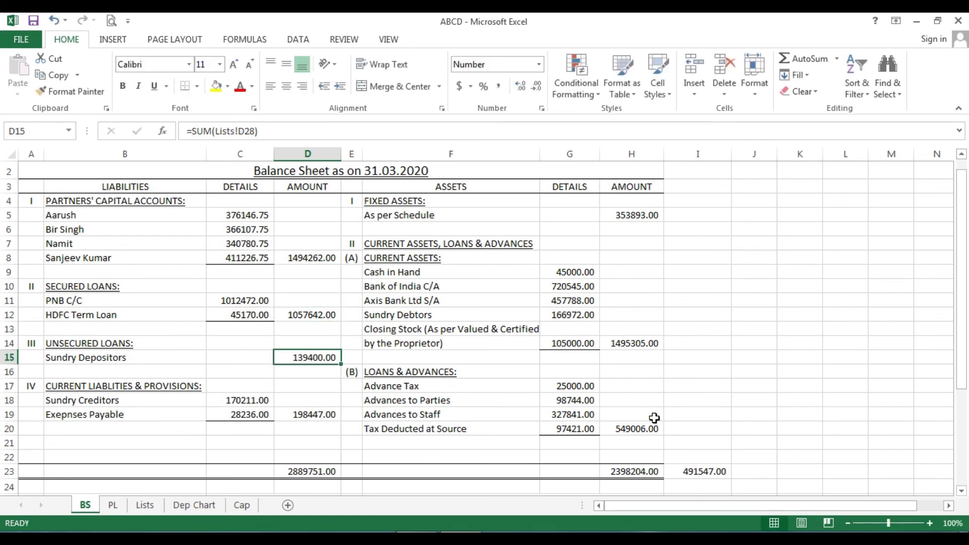
left_click(582, 276)
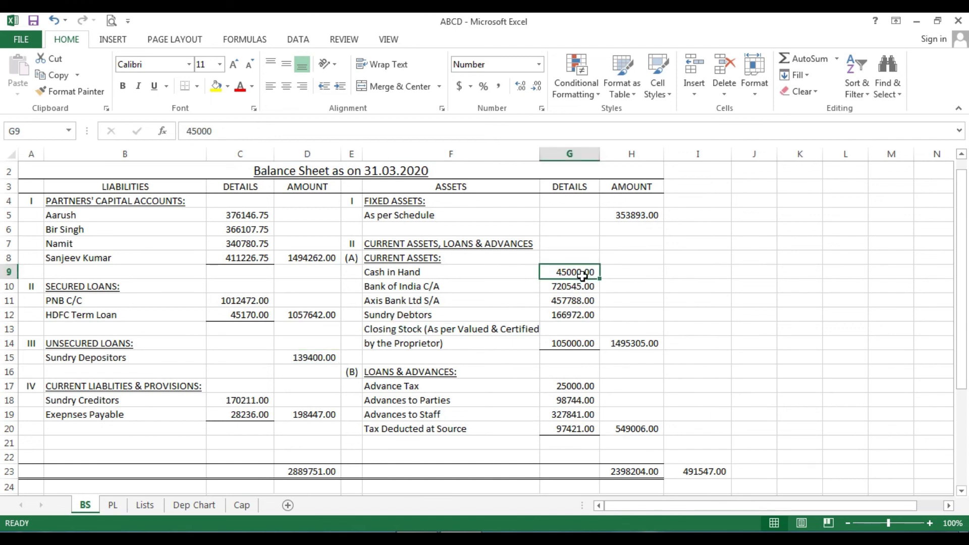
Step: Set the PNB C/C amount in C11 to 0 to find the balance sheet difference, and enter 520925 there instead
left_click(247, 302)
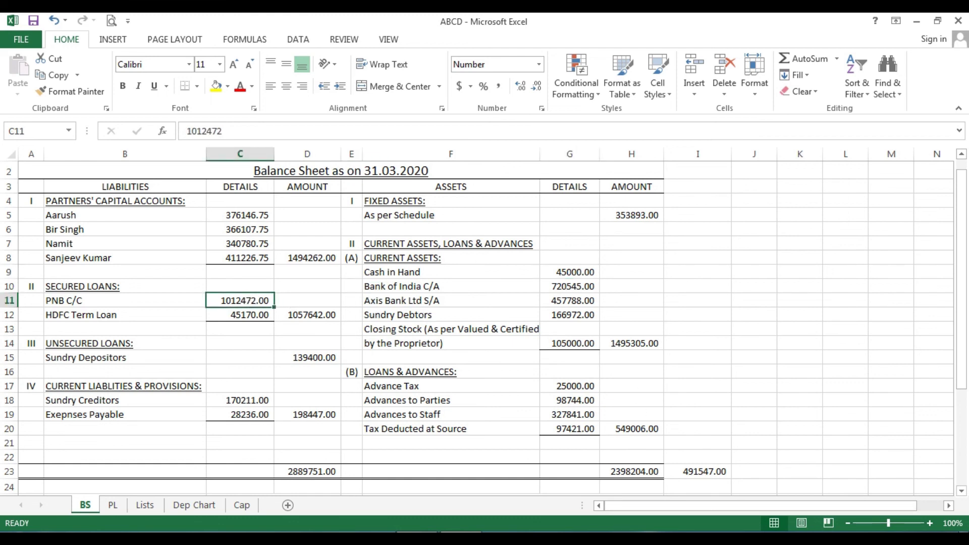
type("0")
key("Return")
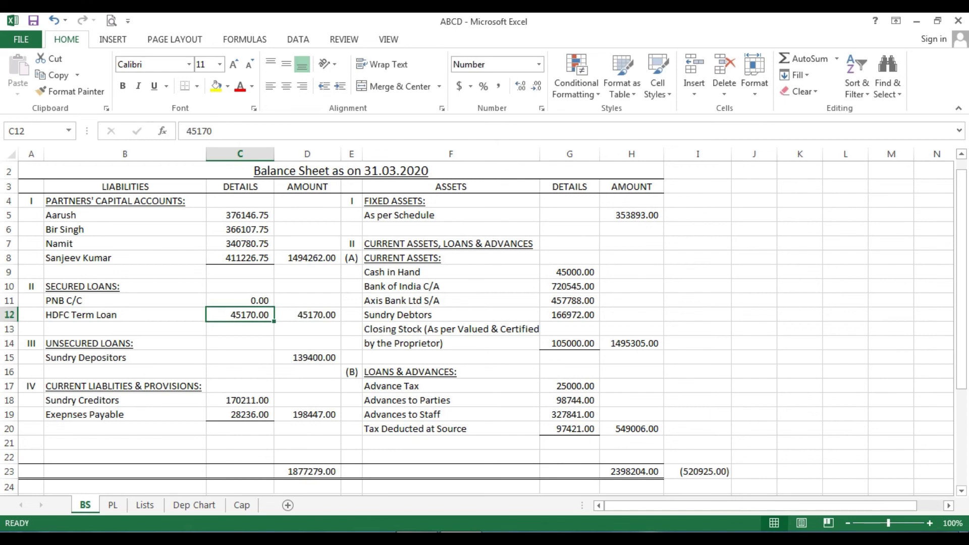
key("Up")
type("52")
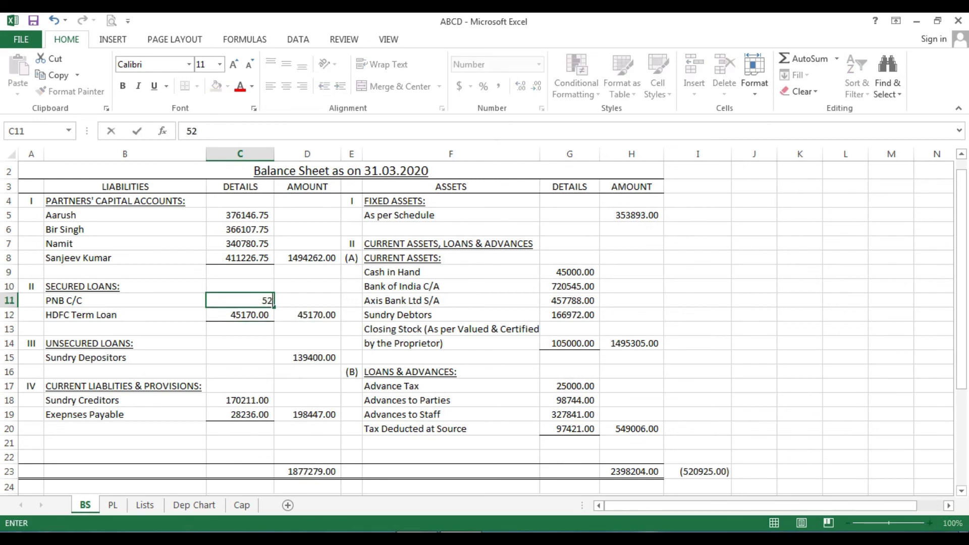
type("0925")
key("Return")
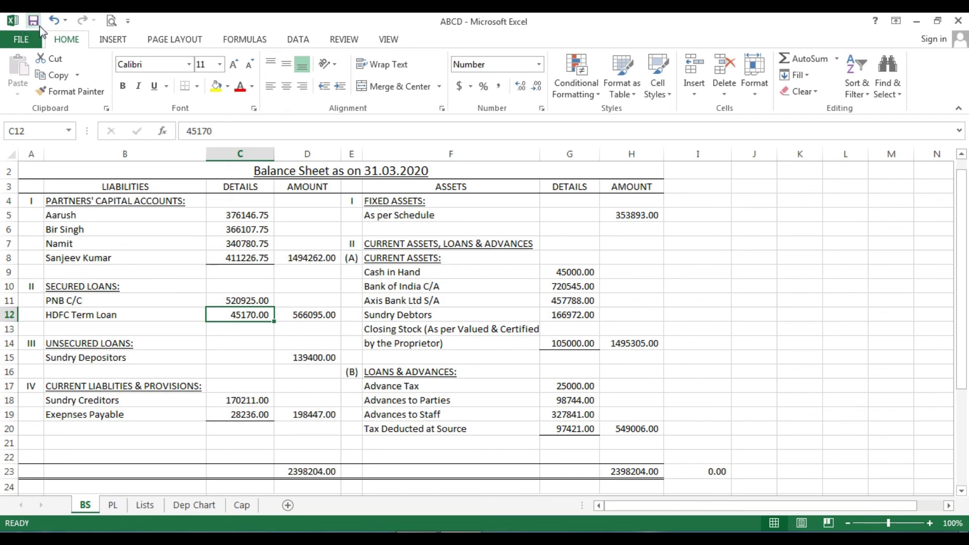
scroll(367, 381, "down", 4)
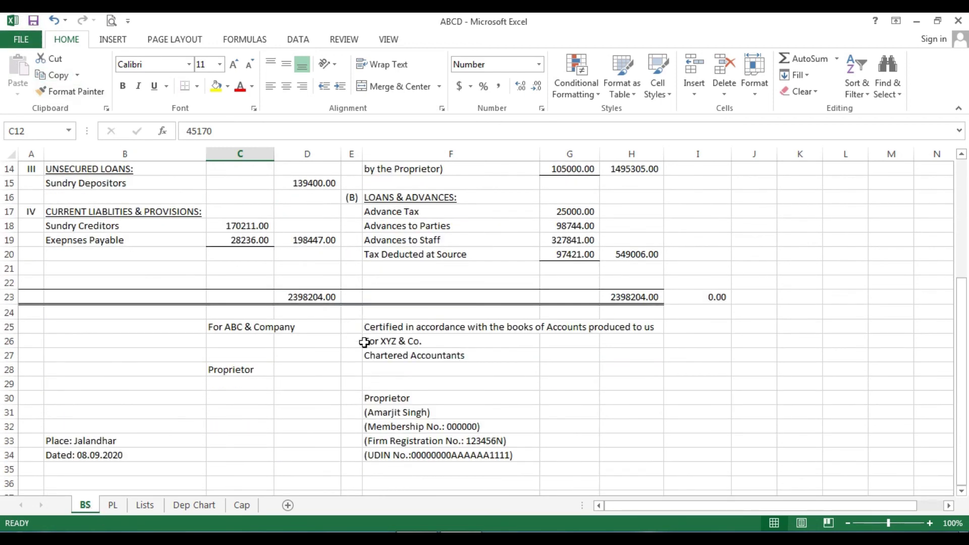
Step: Sort the Sundry Debtors entries in B4:D8 of the Lists sheet alphabetically from A to Z, leaving out the serial numbers
left_click(147, 505)
scroll(383, 391, "up", 15)
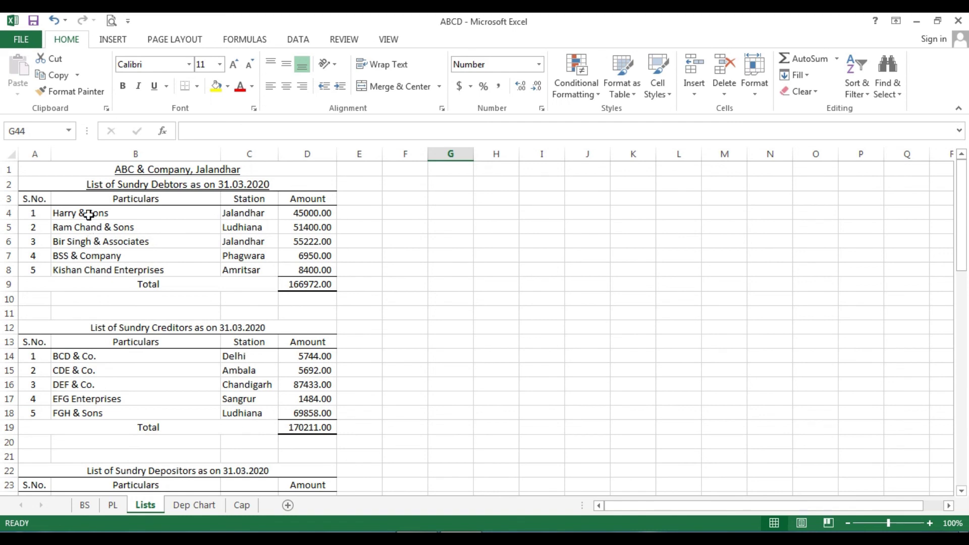
left_click_drag(83, 211, 328, 270)
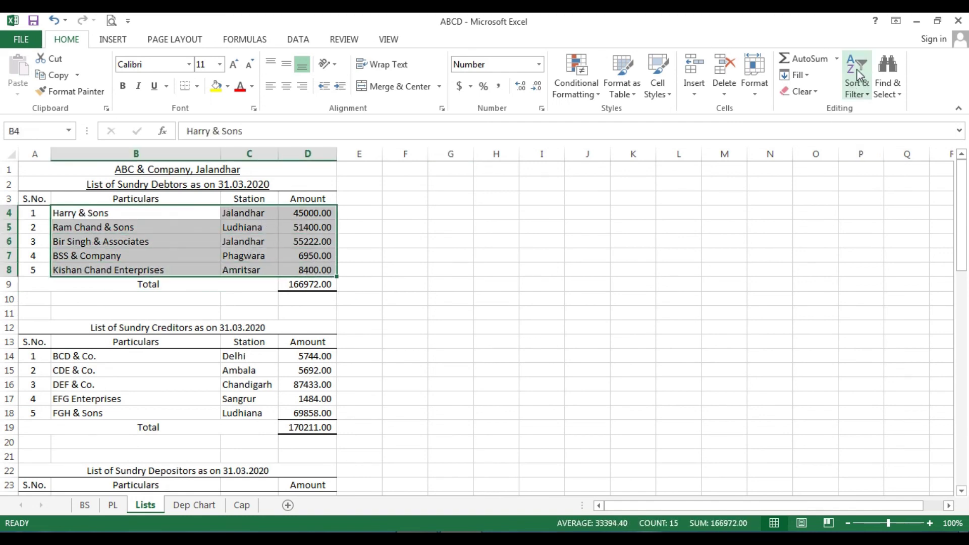
left_click(856, 90)
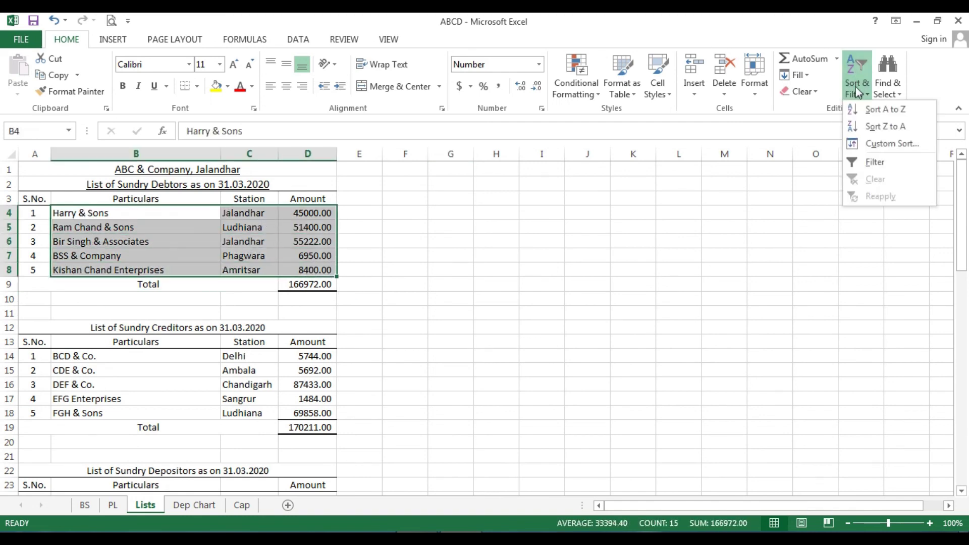
left_click(881, 110)
Step: Sort the Sundry Depositors entries in B24:D27 of the Lists sheet alphabetically from A to Z
scroll(553, 337, "down", 4)
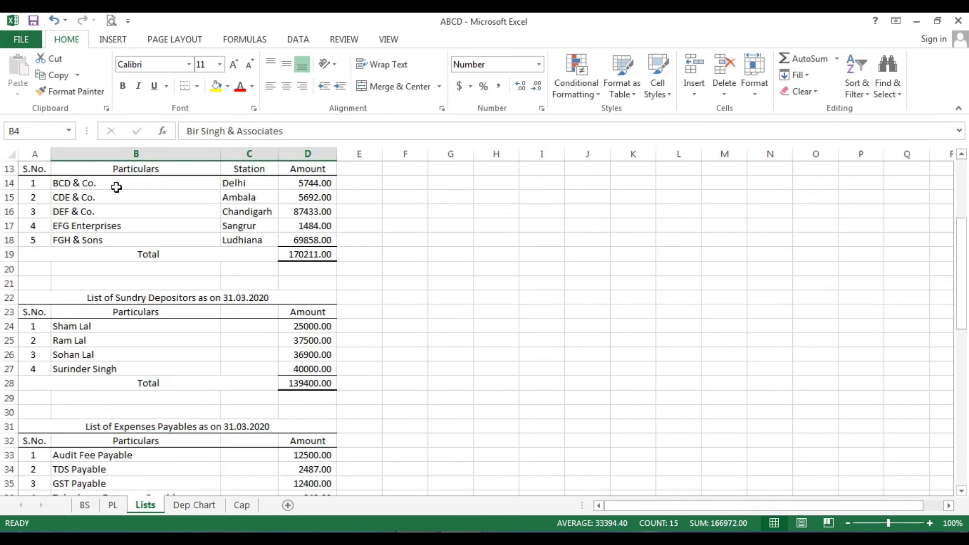
scroll(87, 336, "down", 1)
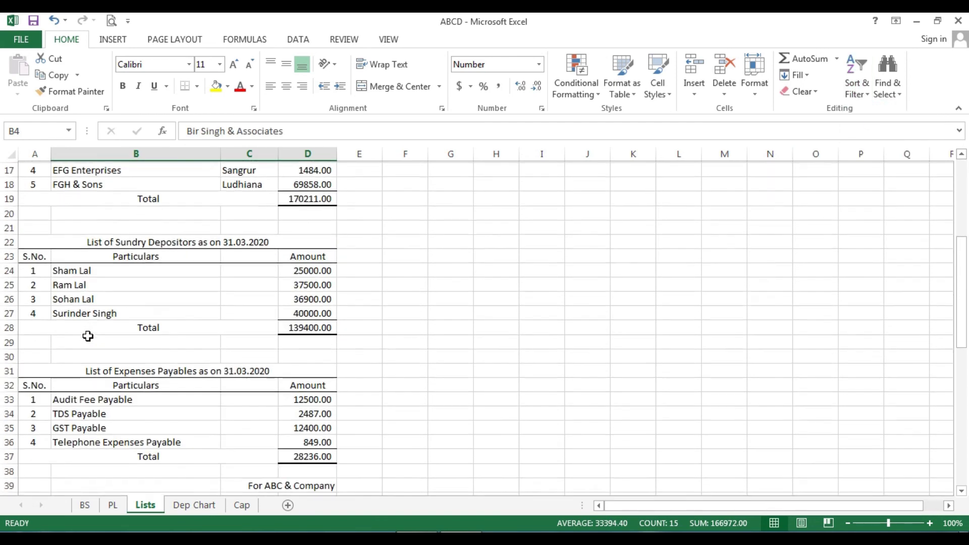
left_click_drag(81, 269, 322, 305)
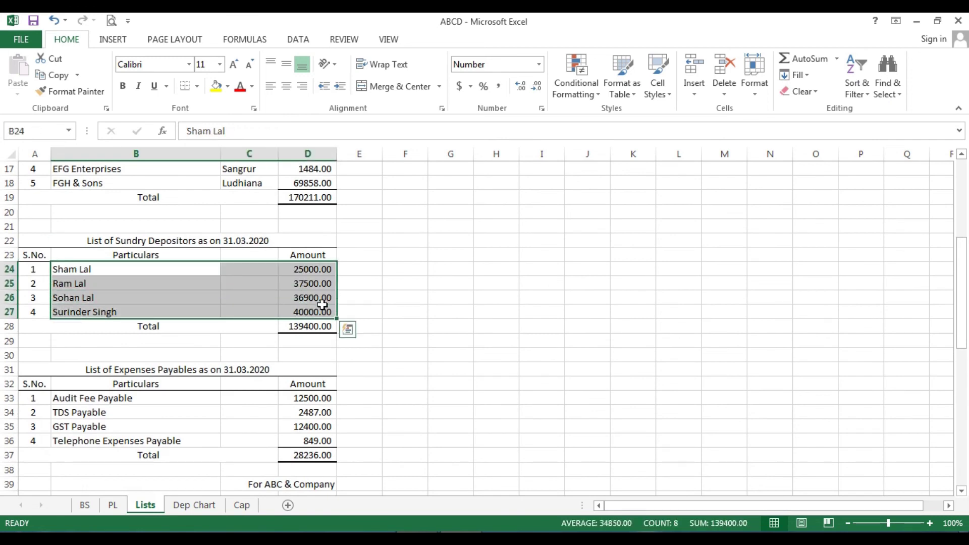
left_click(864, 79)
left_click(879, 110)
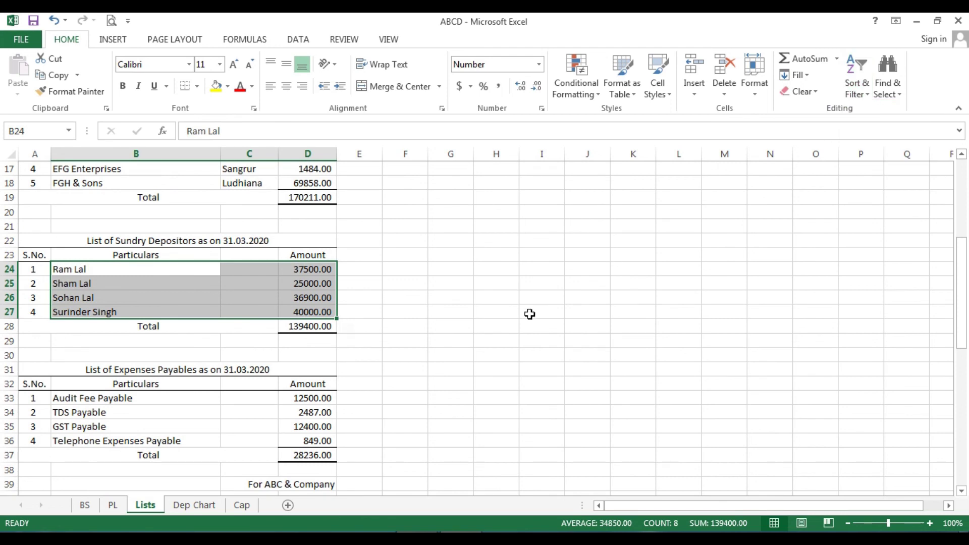
Step: Sort the Expenses Payables entries in B33:D36 of the Lists sheet from A to Z and save the workbook
scroll(505, 318, "down", 4)
left_click_drag(106, 230, 321, 269)
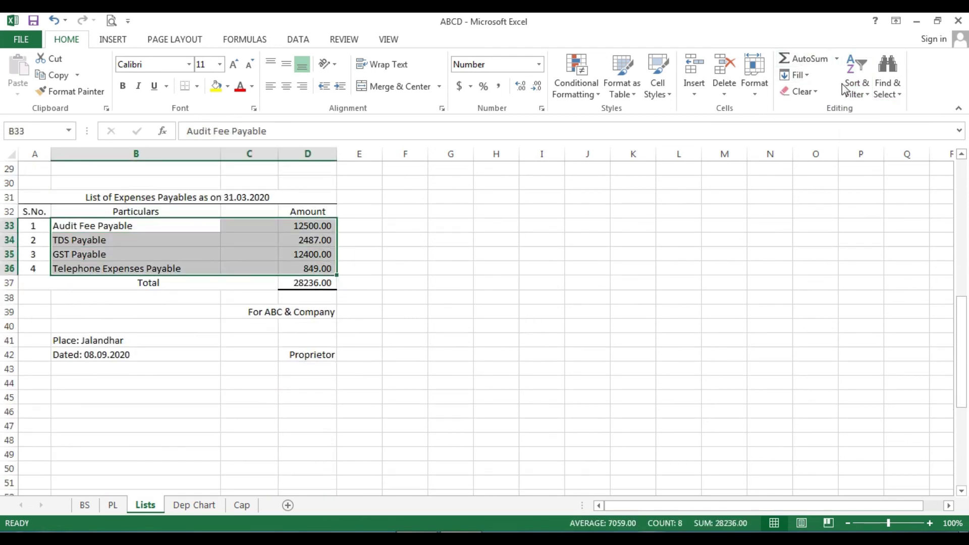
left_click(861, 84)
left_click(877, 110)
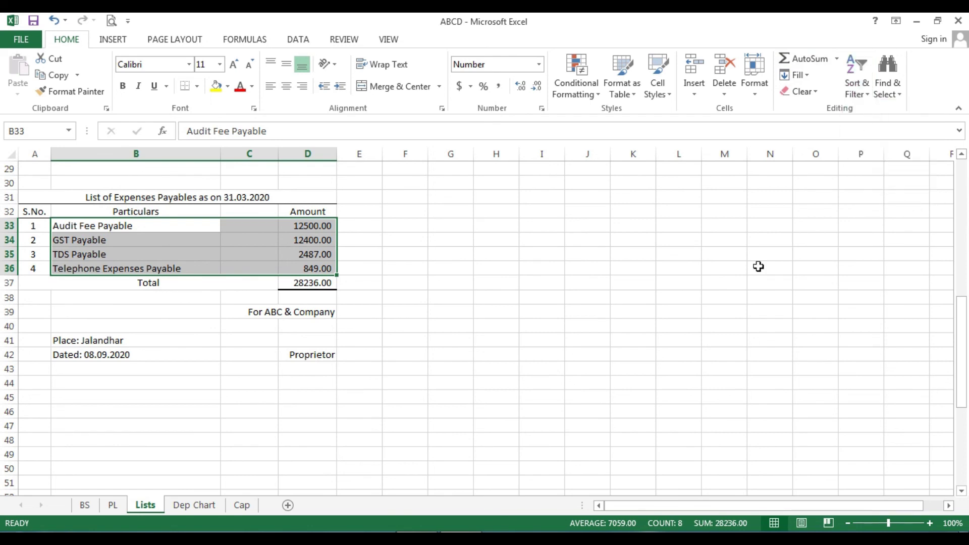
left_click(35, 21)
Step: Sort the fixed assets in B5:J12 of the Dep Chart sheet from A to Z by asset name
left_click(189, 504)
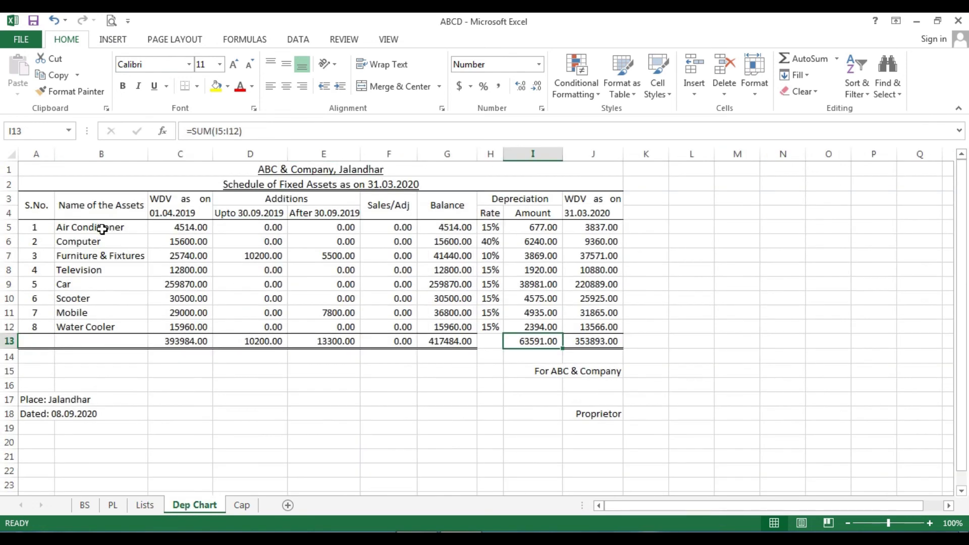
left_click_drag(102, 228, 599, 325)
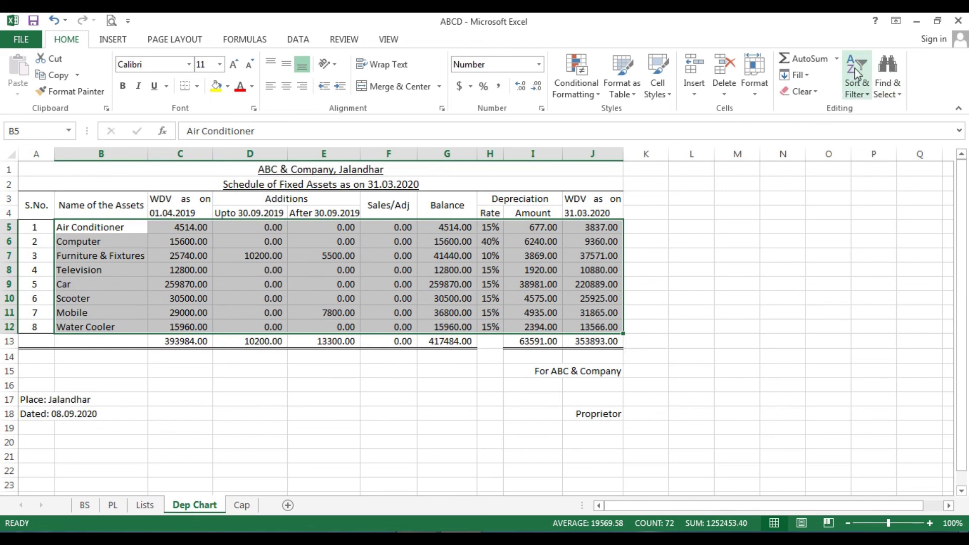
left_click(857, 88)
left_click(871, 117)
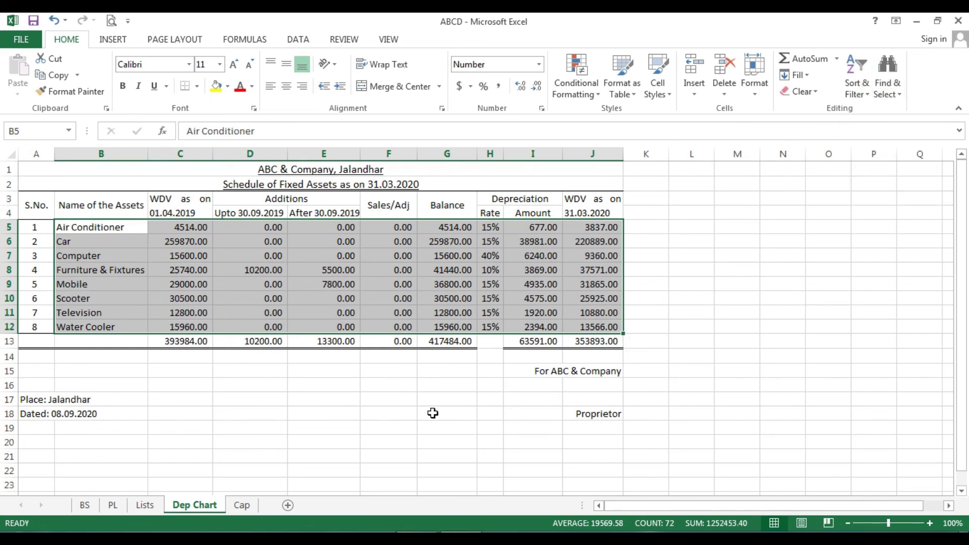
left_click(314, 440)
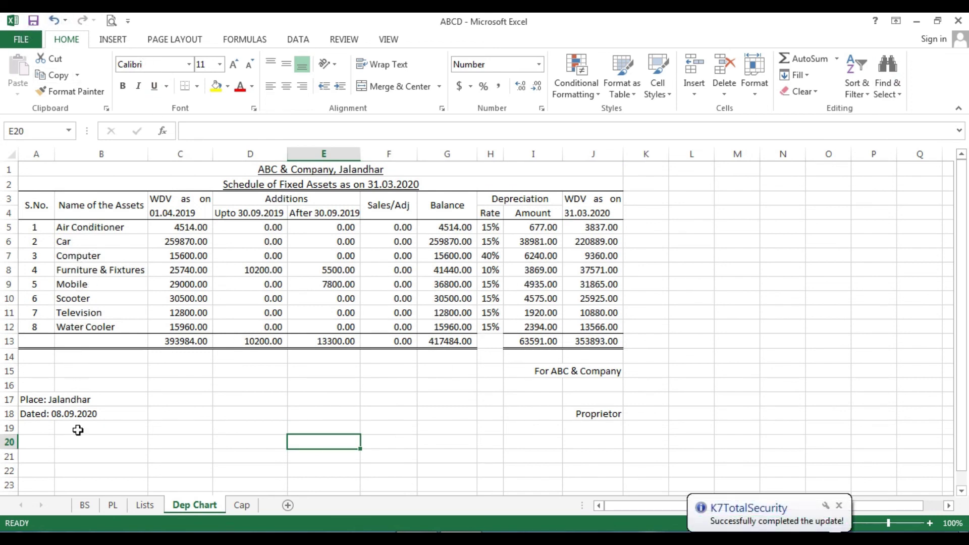
Step: Save the workbook with the BS sheet open, and delete its blank row 21 above the balance sheet totals
left_click(84, 505)
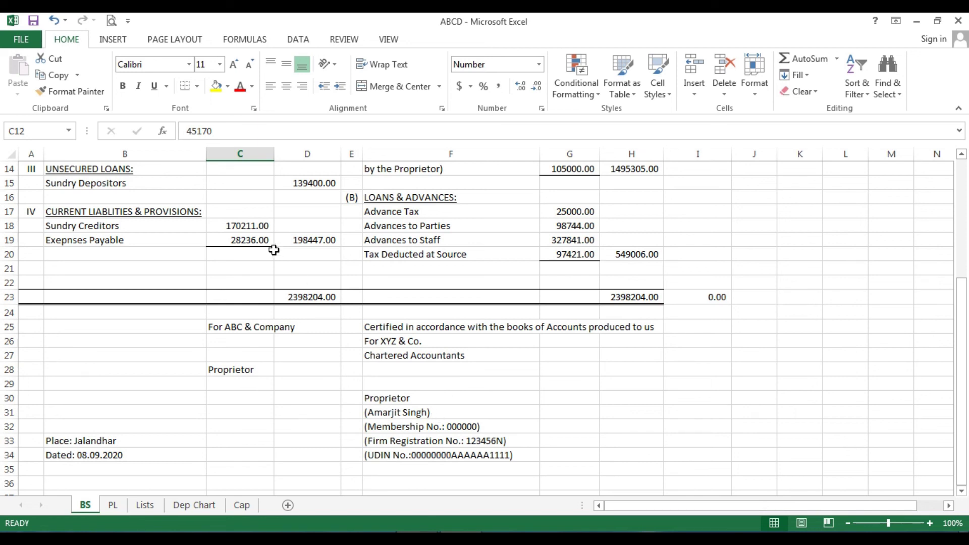
left_click(34, 21)
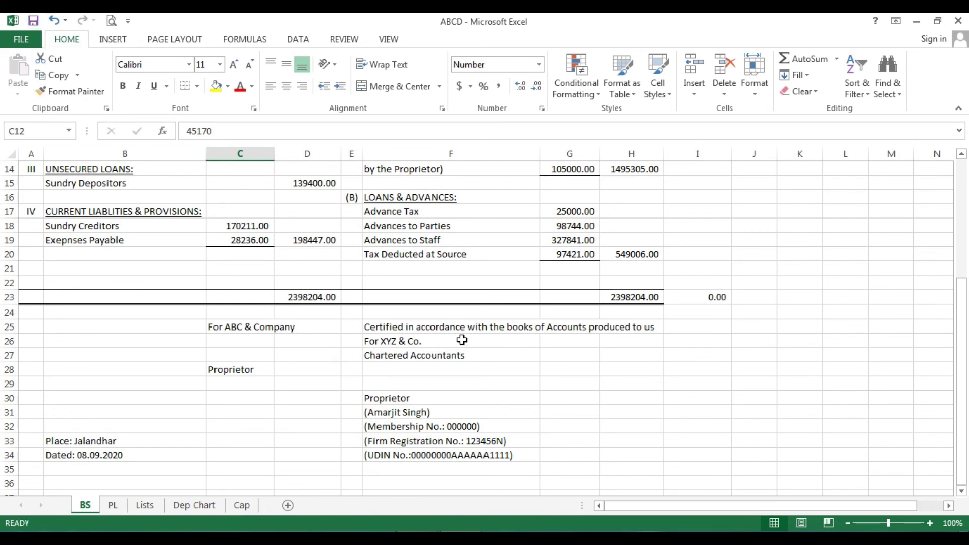
left_click(513, 296)
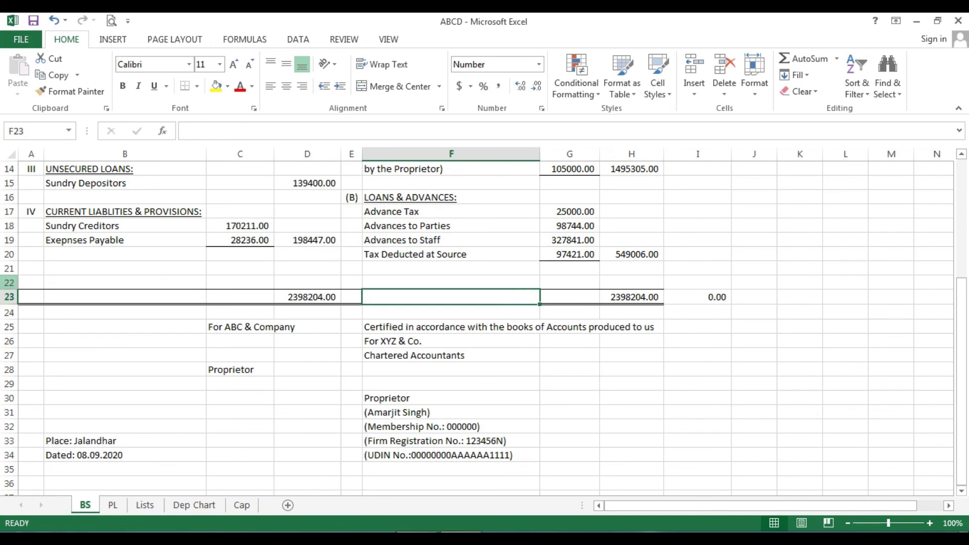
right_click(12, 270)
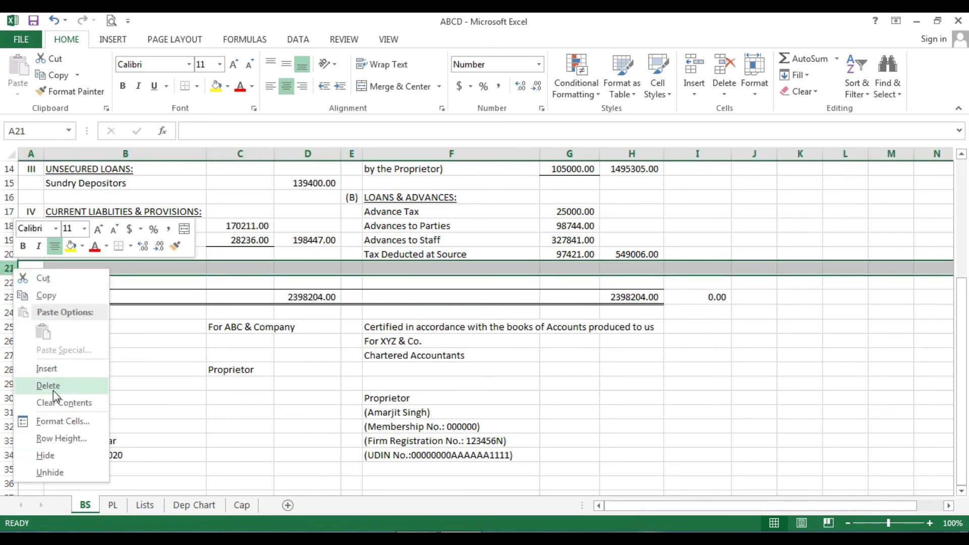
left_click(53, 386)
left_click(430, 387)
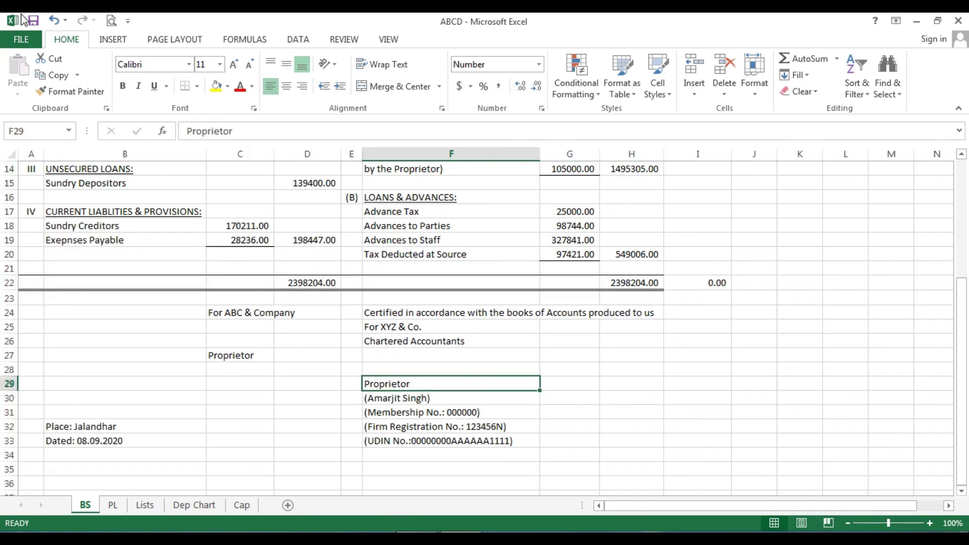